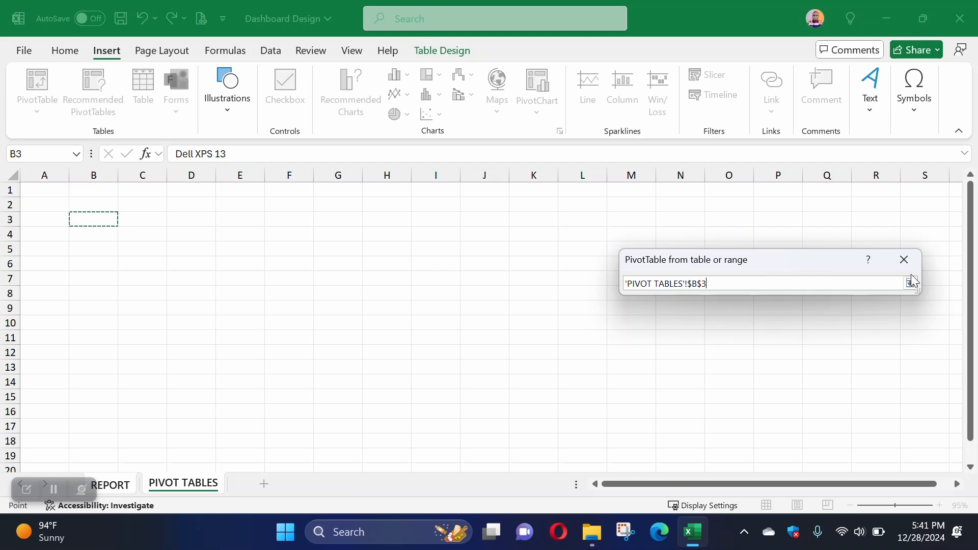
Step: Confirm cell B3 of the PIVOT TABLES sheet as the location and create the PivotTable
left_click(910, 283)
left_click(824, 425)
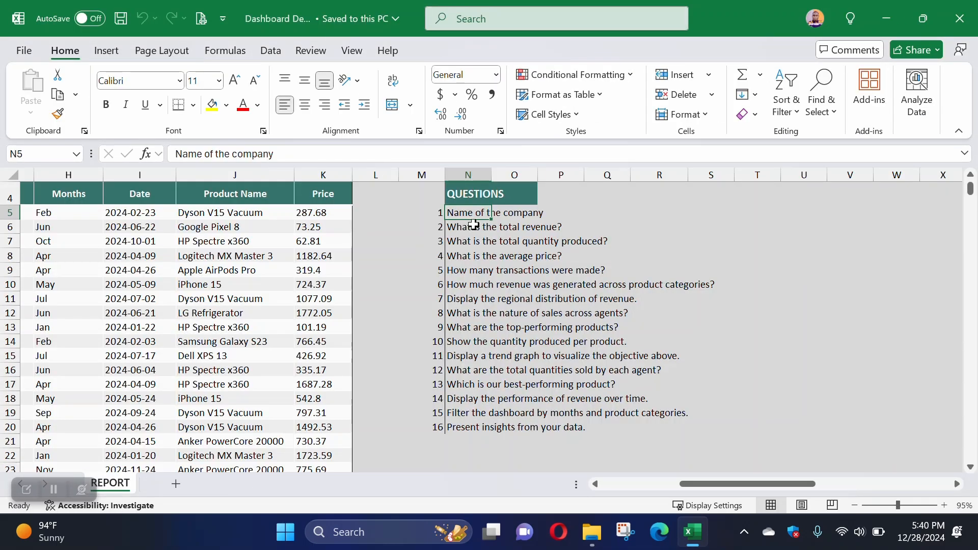
Step: Add a new worksheet after REPORT and rename it PIVOT TABLES
left_click(465, 227)
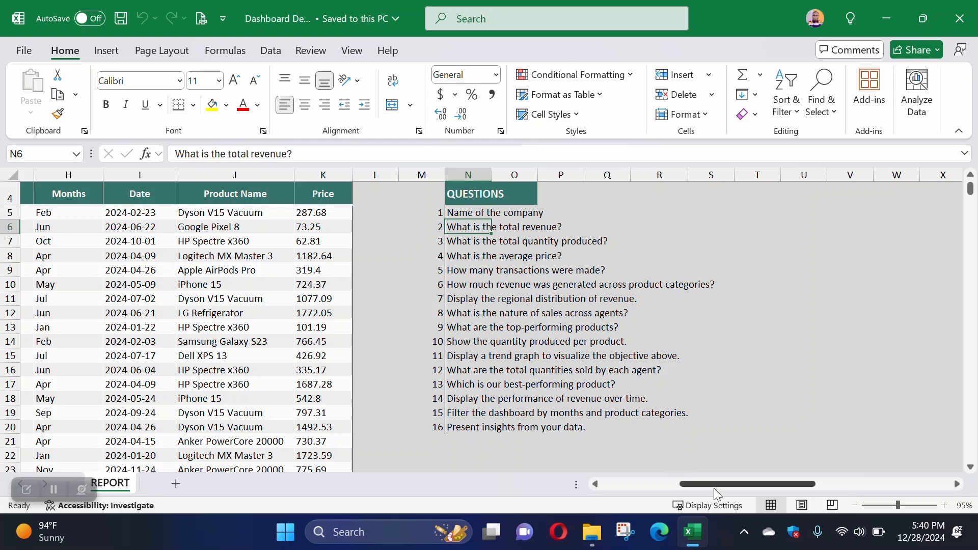
left_click(175, 488)
right_click(162, 484)
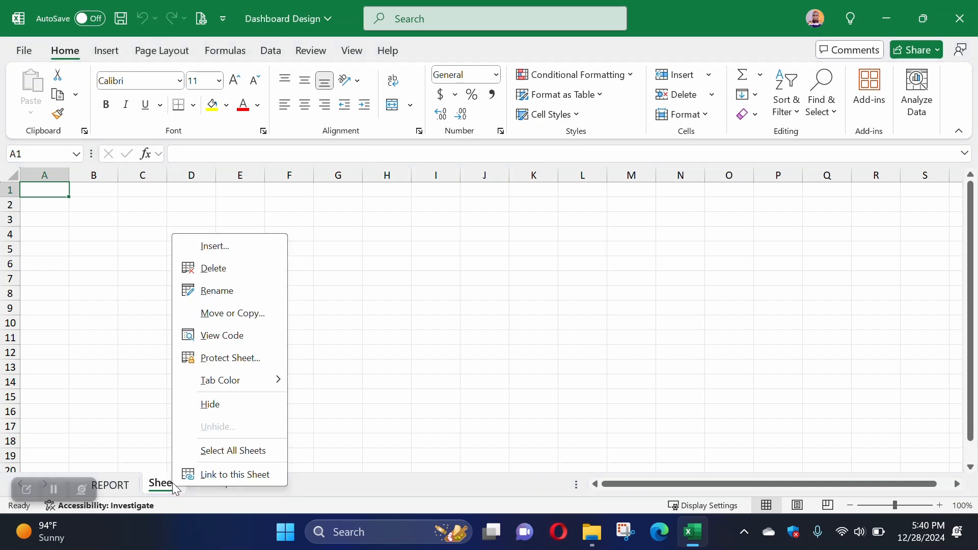
left_click(205, 284)
type("PIVOT TABLES")
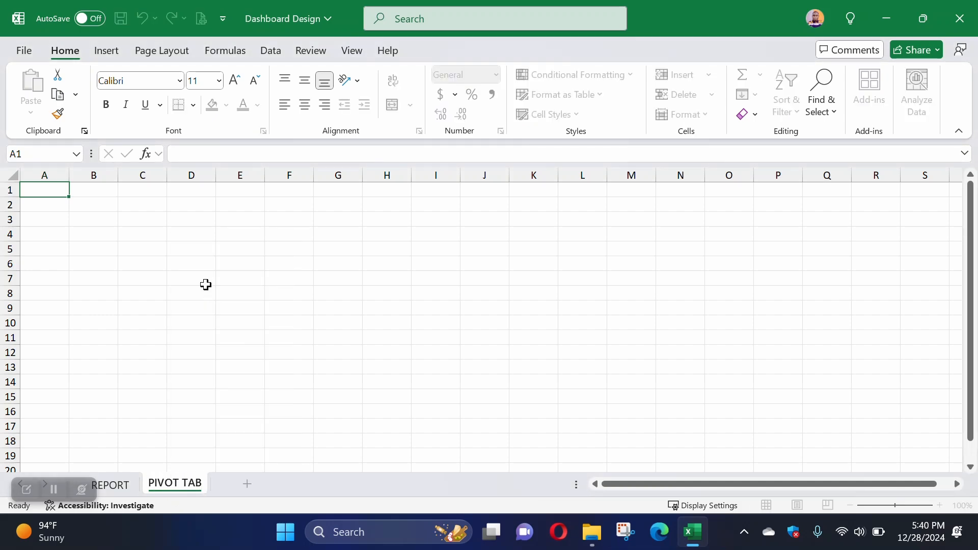
key("Return")
Step: Insert a PivotTable from the SalesData table on the REPORT sheet, placing it at cell B3 of the existing PIVOT TABLES sheet
left_click(127, 486)
left_click(194, 355)
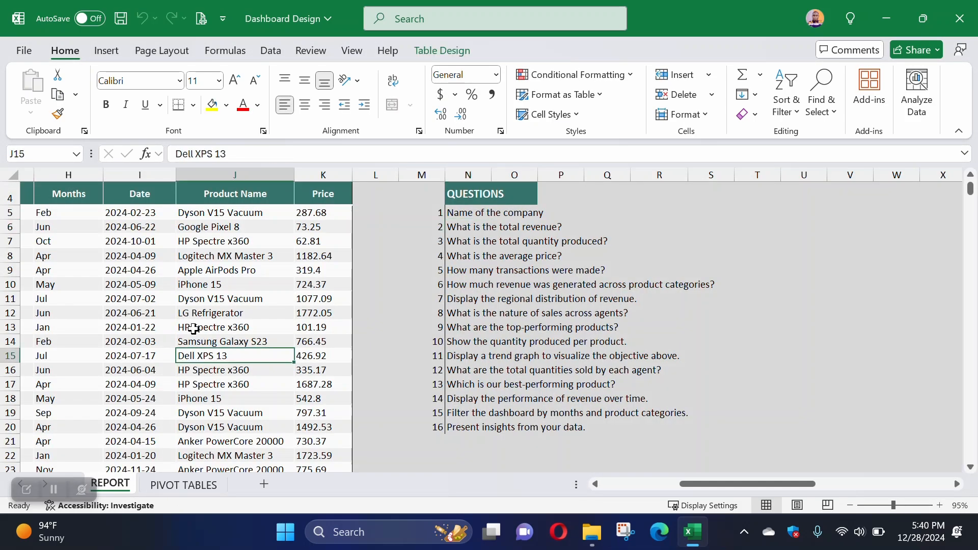
left_click(105, 52)
left_click(44, 89)
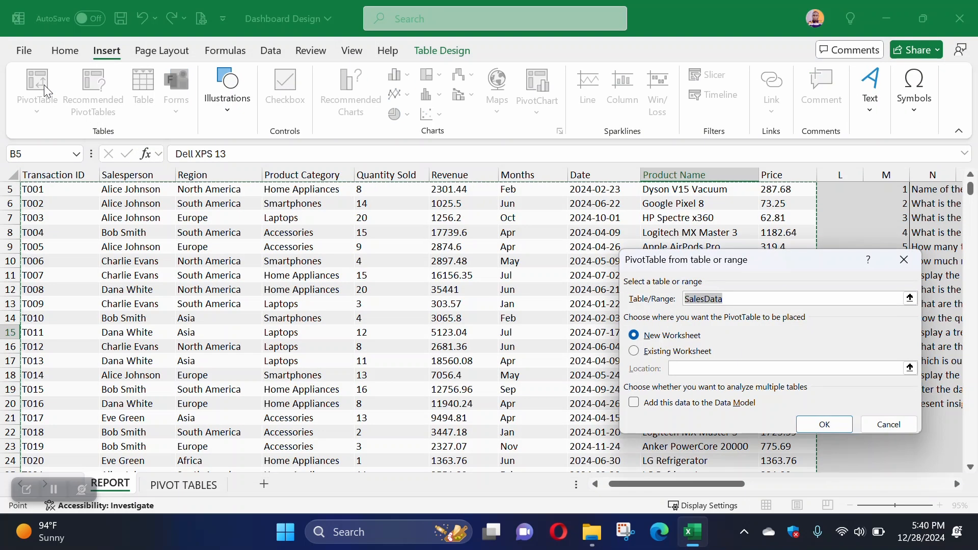
left_click(637, 351)
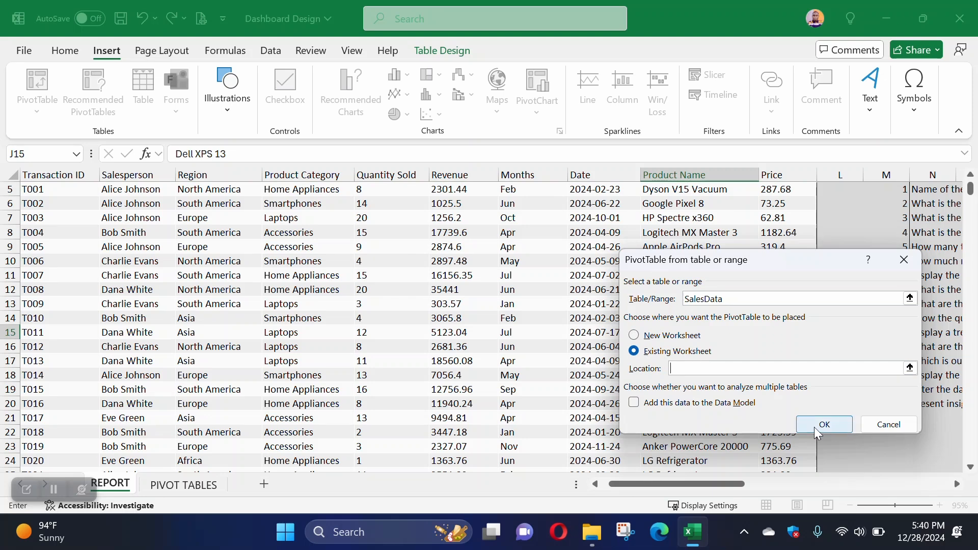
left_click(910, 369)
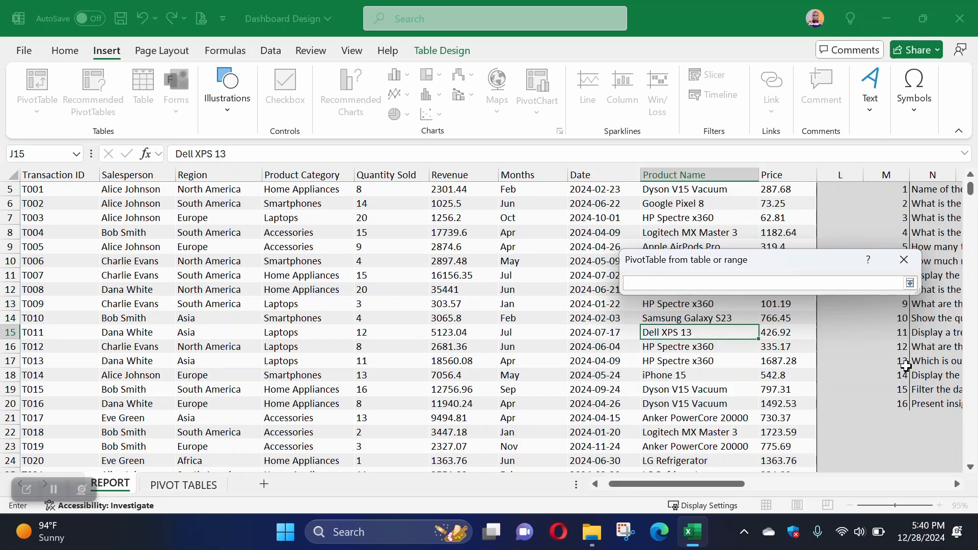
left_click(200, 487)
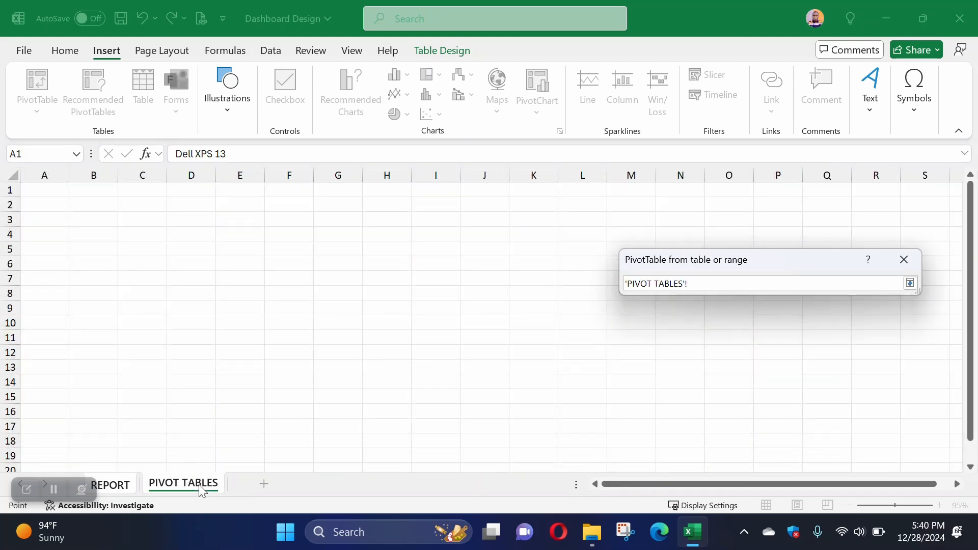
left_click(77, 218)
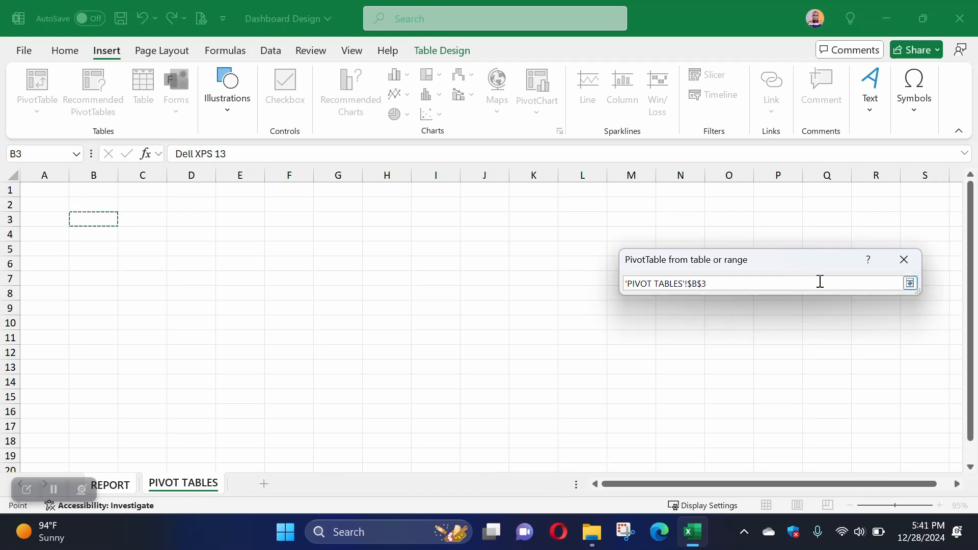
left_click(911, 284)
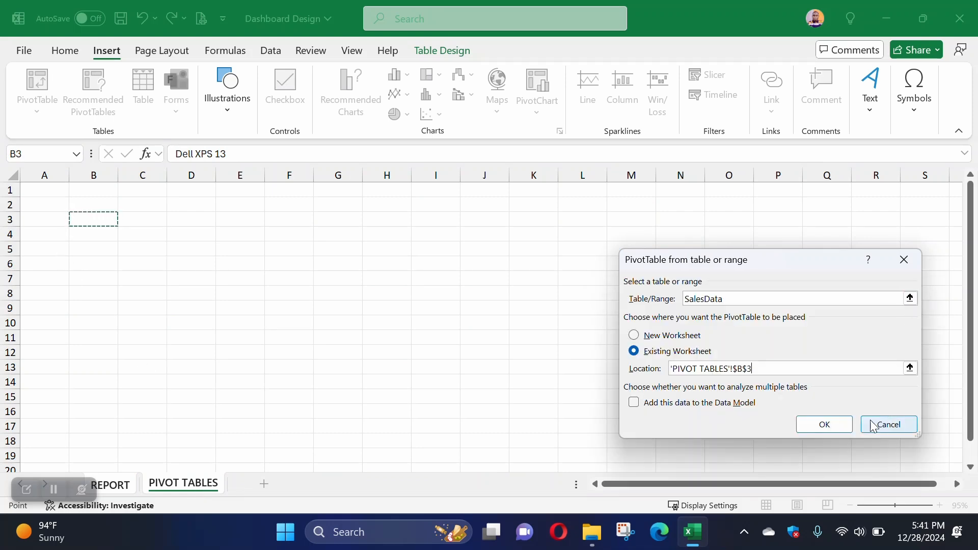
left_click(837, 428)
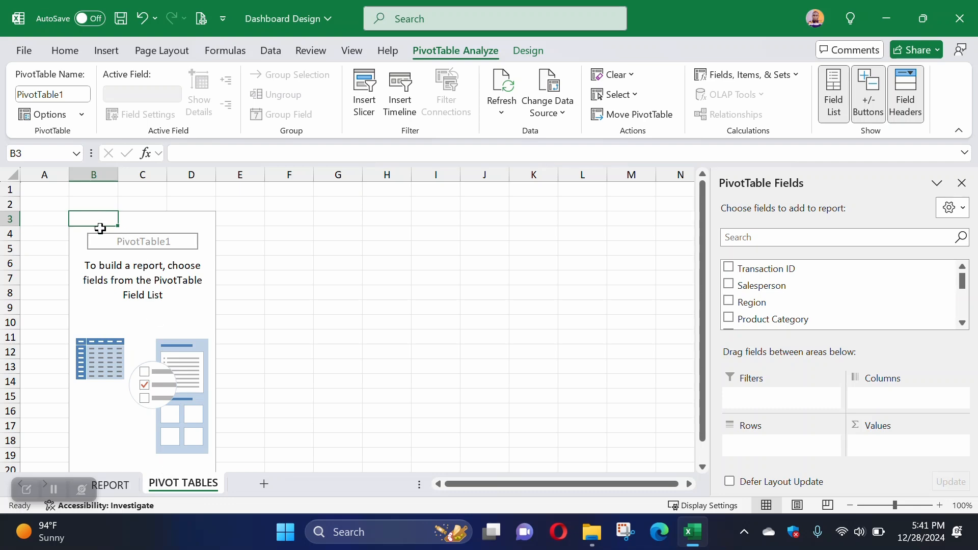
Step: Review the question list on the REPORT sheet and add the Revenue field to the values of the PivotTable at B3
left_click(110, 485)
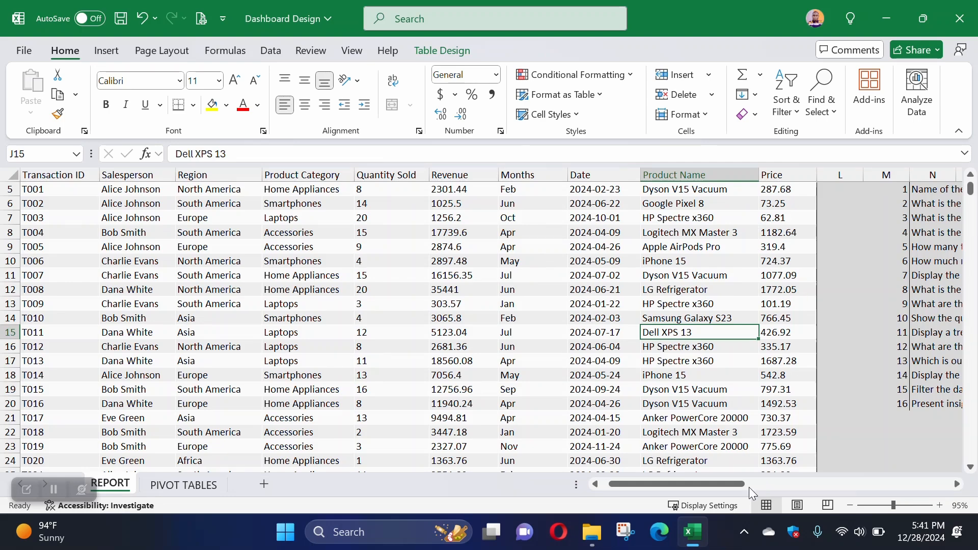
left_click_drag(737, 487, 787, 484)
scroll(700, 315, "up", 2)
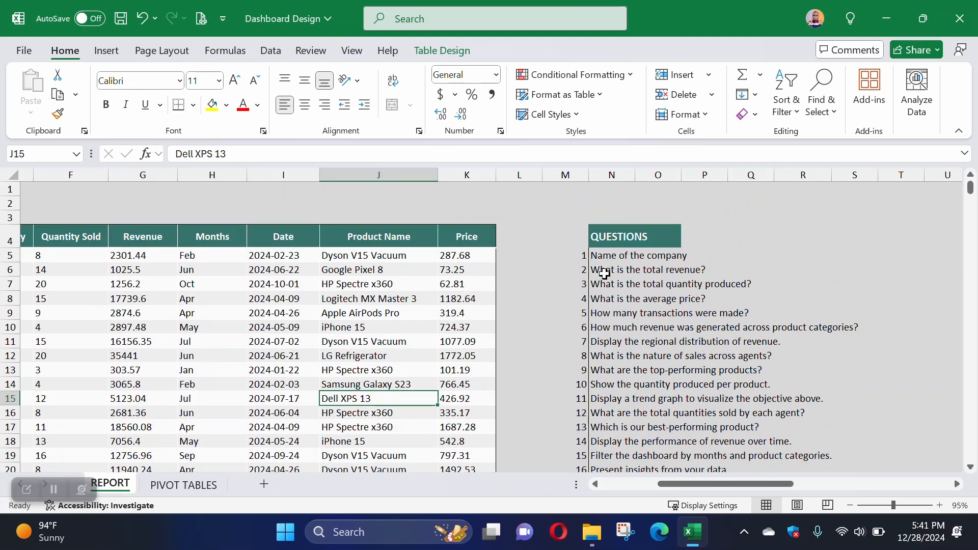
left_click(205, 485)
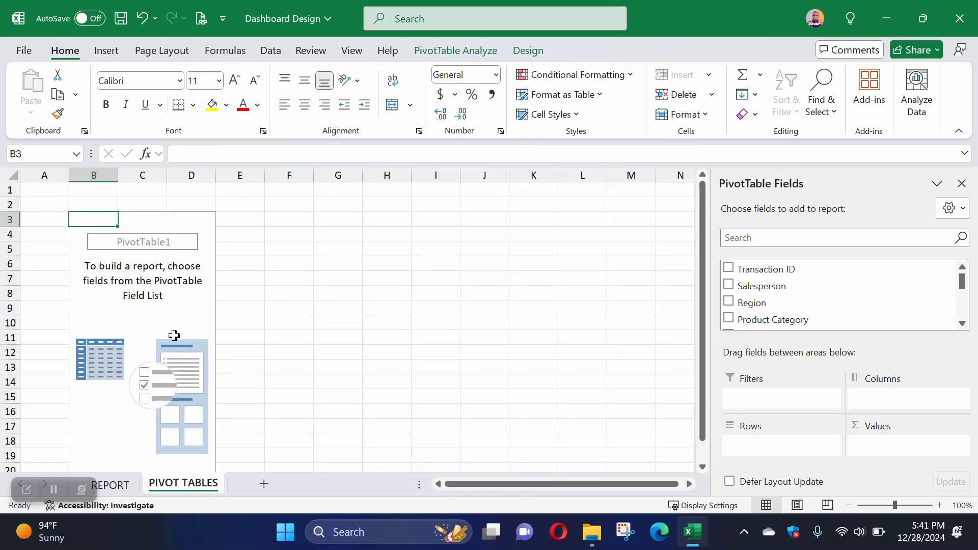
scroll(800, 293, "down", 3)
scroll(784, 310, "up", 1)
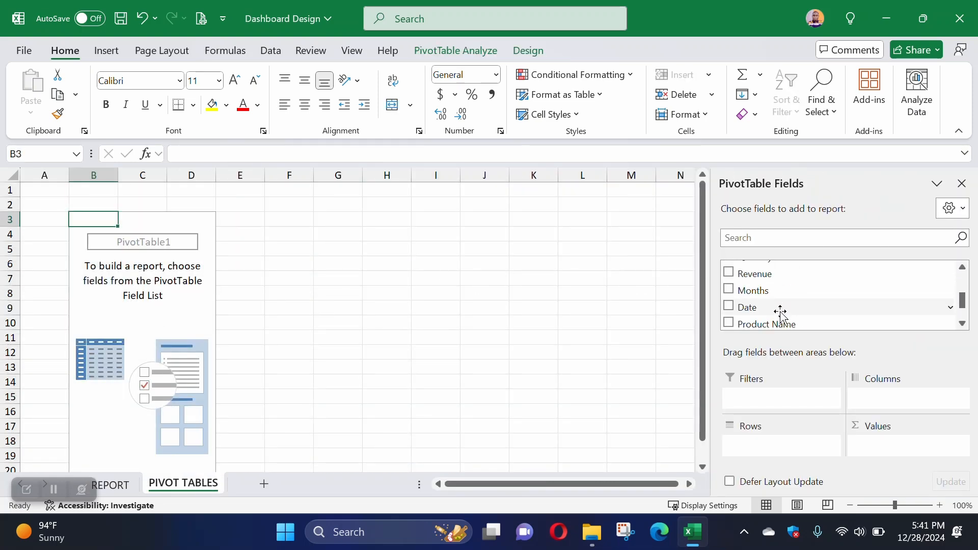
left_click(754, 274)
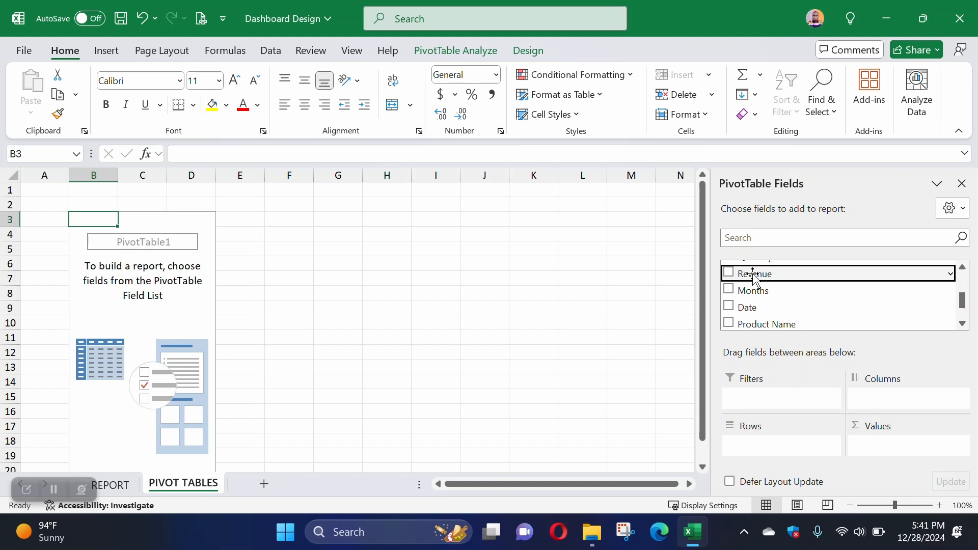
left_click_drag(754, 277, 870, 447)
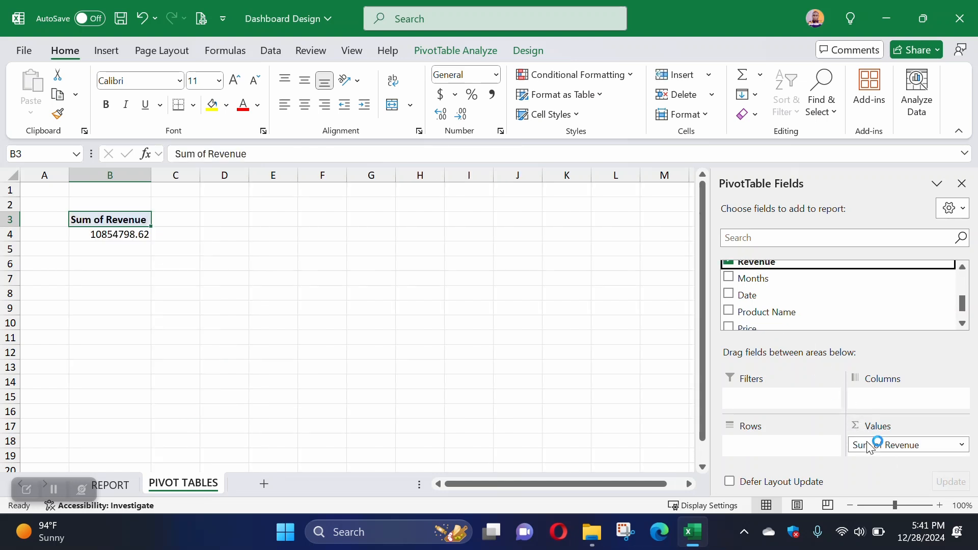
Step: Format the total revenue in B4 as a Number with 0 decimal places and a thousands separator
left_click(110, 230)
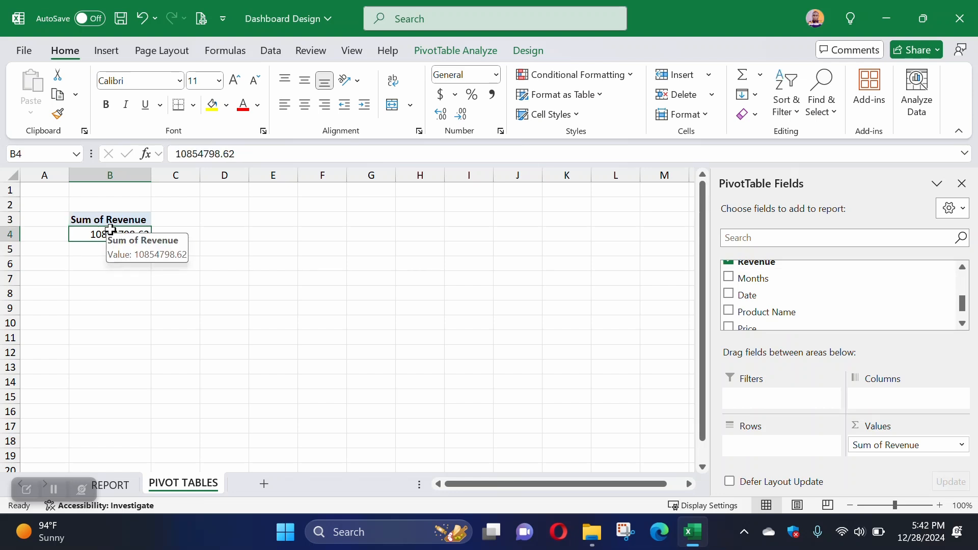
left_click(496, 75)
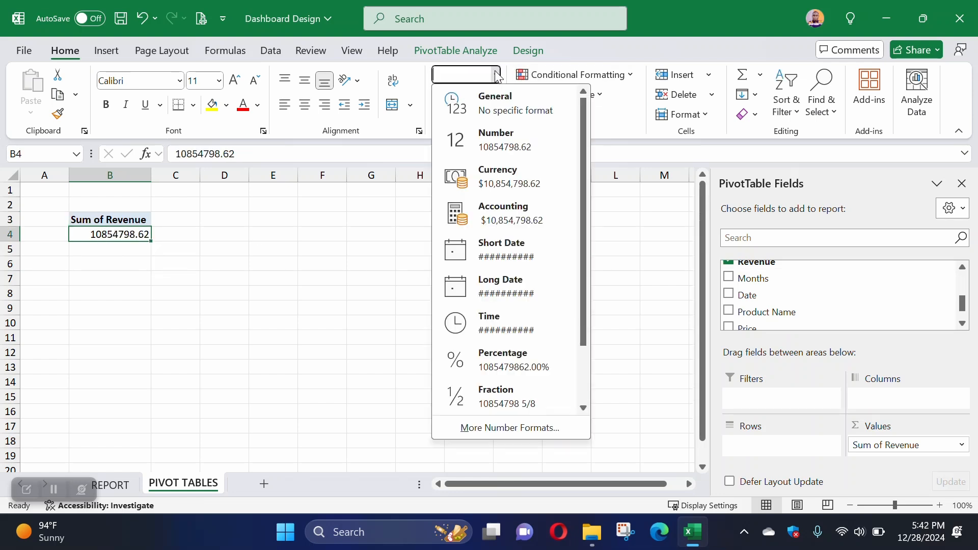
right_click(145, 235)
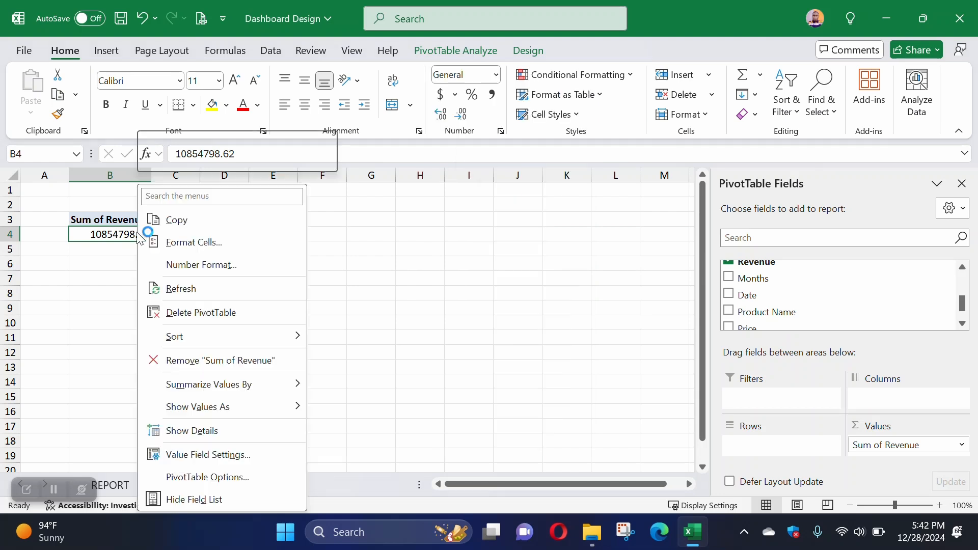
left_click(180, 243)
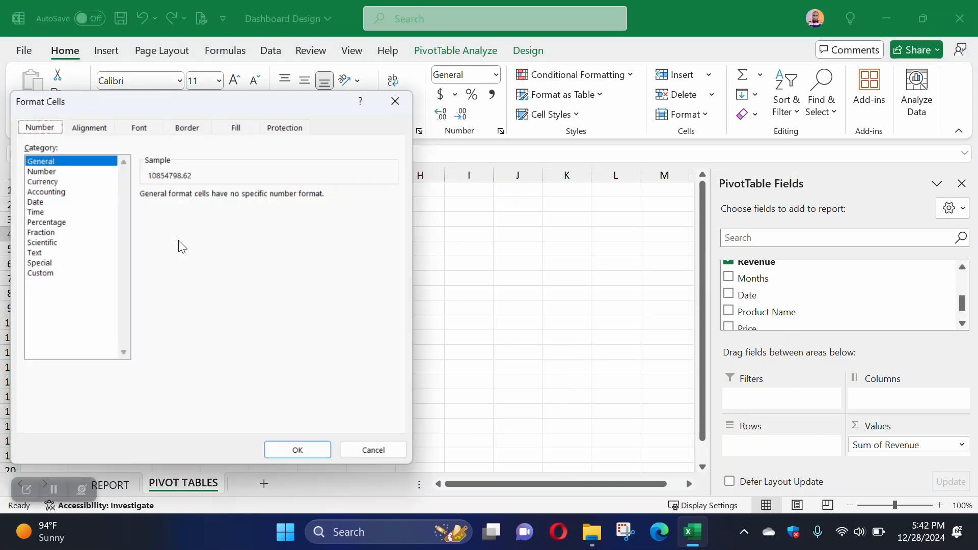
left_click(61, 172)
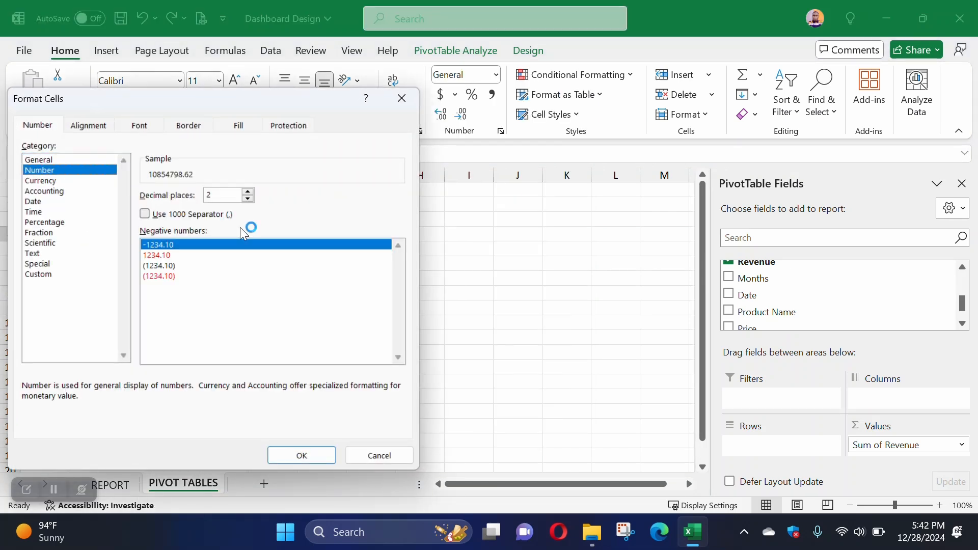
left_click(248, 199)
left_click(248, 199)
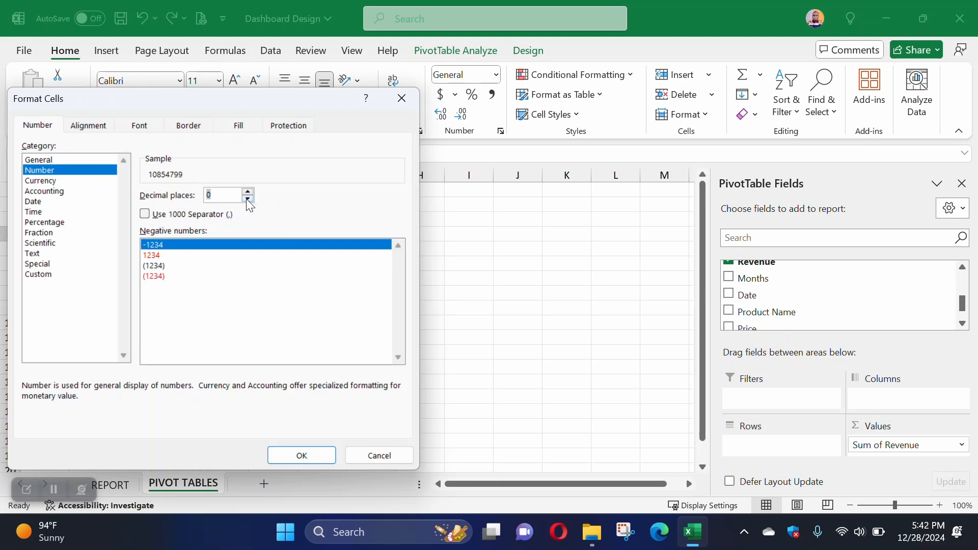
left_click(145, 214)
left_click(304, 454)
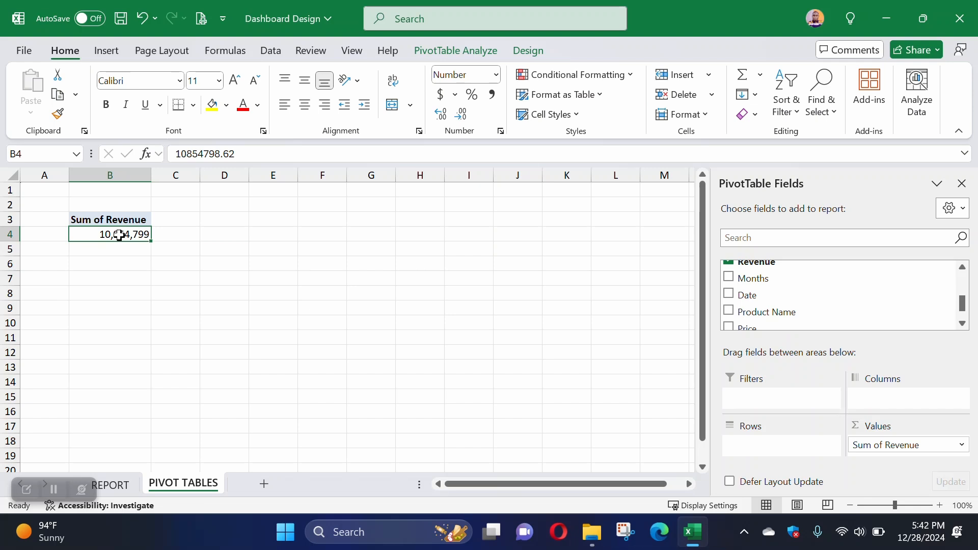
Step: Fill the Sum of Revenue header in B3 with dark teal and make its text white
left_click(123, 219)
left_click(125, 234)
left_click(123, 219)
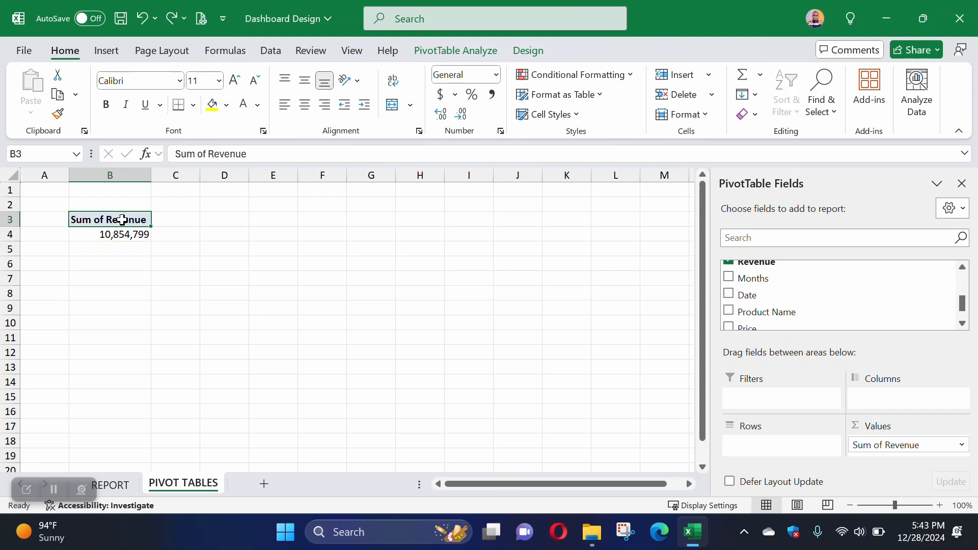
left_click(227, 105)
left_click(342, 385)
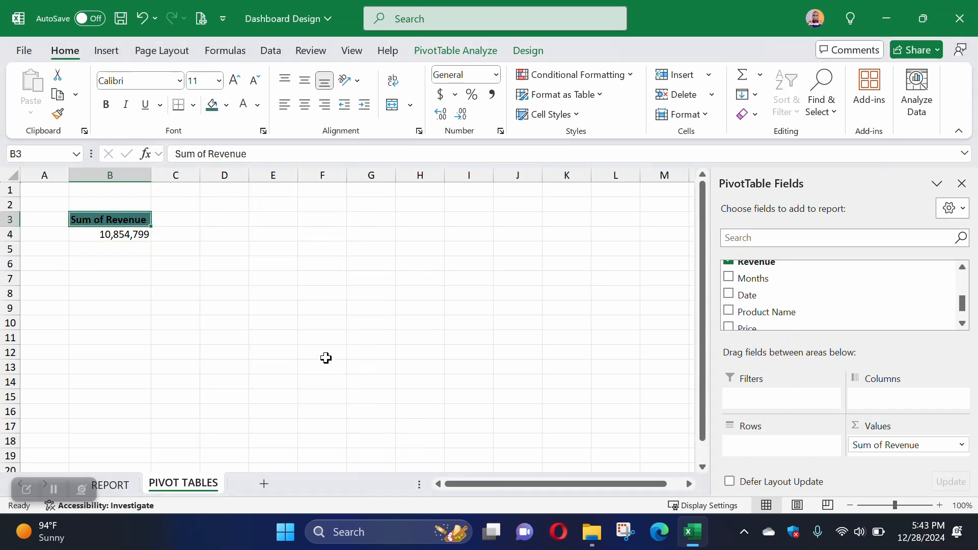
left_click(257, 105)
left_click(267, 202)
left_click(219, 274)
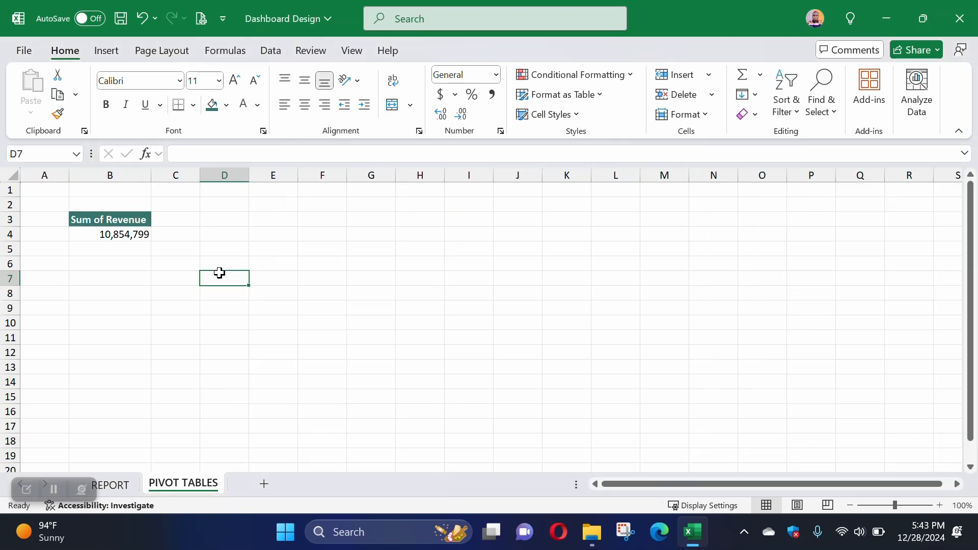
Step: Check the total quantity question on the REPORT sheet and copy the revenue PivotTable in B3:B4 to cell B7 of PIVOT TABLES
left_click_drag(126, 224, 131, 239)
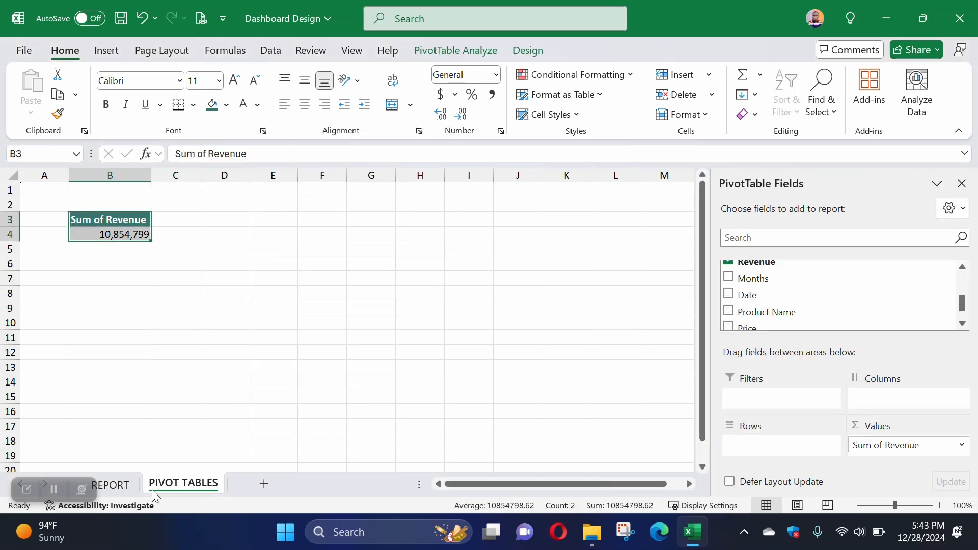
left_click(127, 485)
left_click(612, 286)
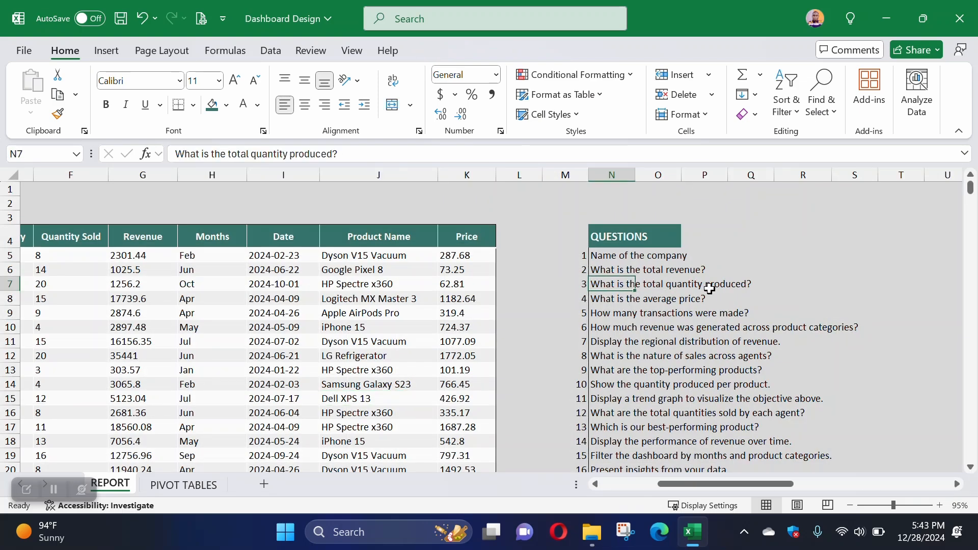
left_click(203, 486)
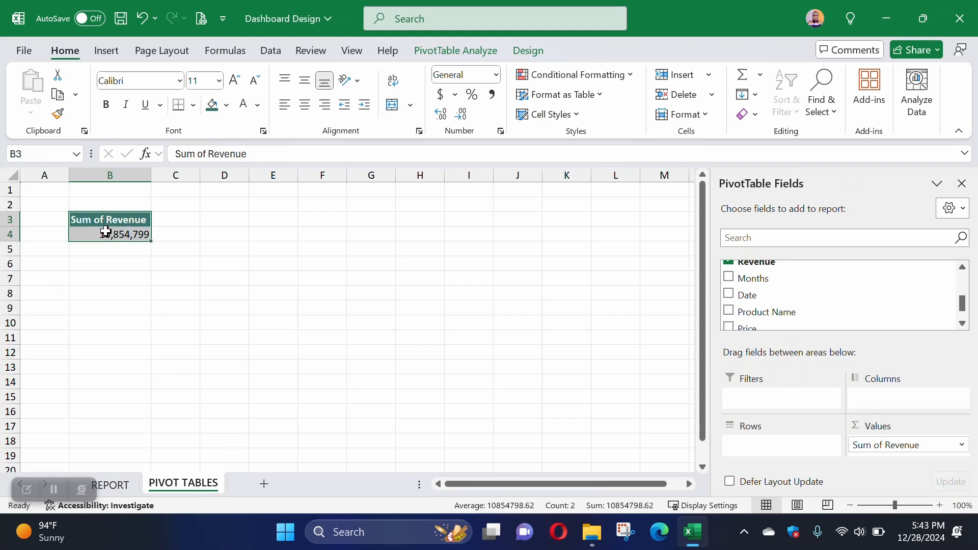
key("ctrl+c")
left_click(104, 279)
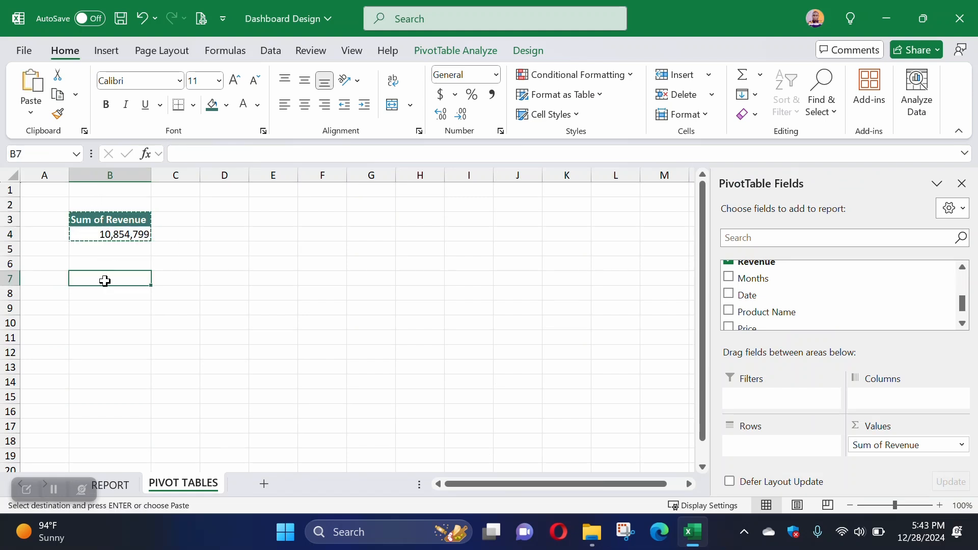
key("ctrl+v")
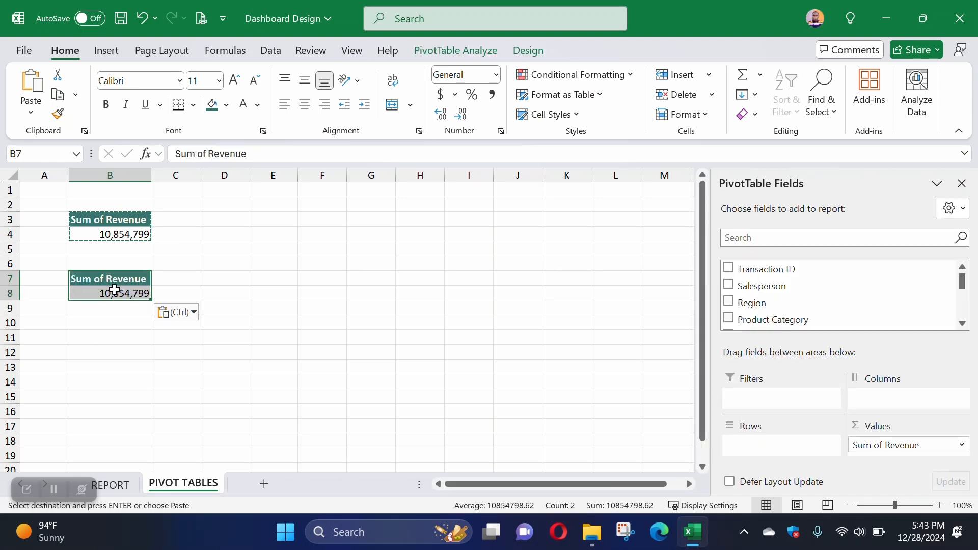
Step: Replace Revenue with Quantity Sold in the values of the PivotTable at B7 and fit the width of column B
left_click(118, 293)
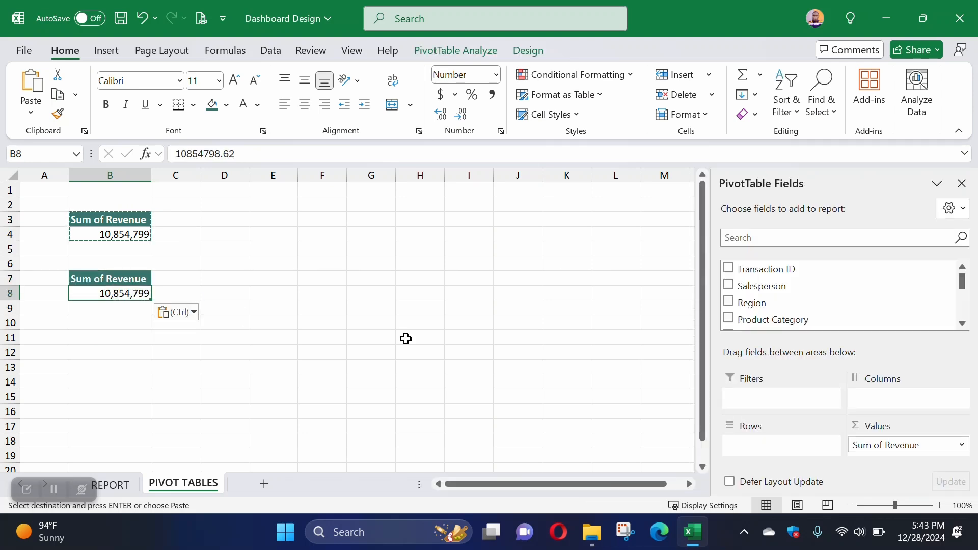
left_click_drag(880, 445, 779, 290)
scroll(779, 290, "down", 3)
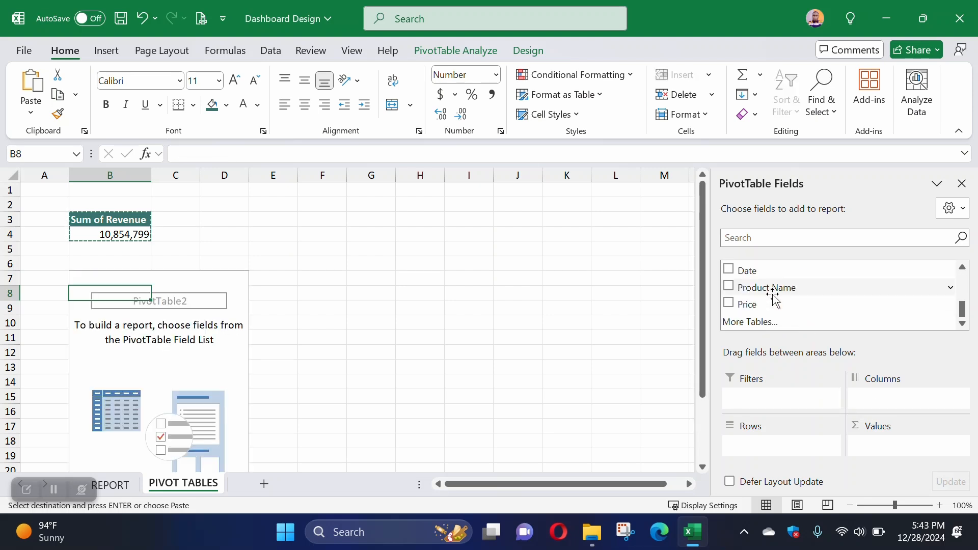
scroll(774, 294, "up", 1)
scroll(774, 294, "up", 1)
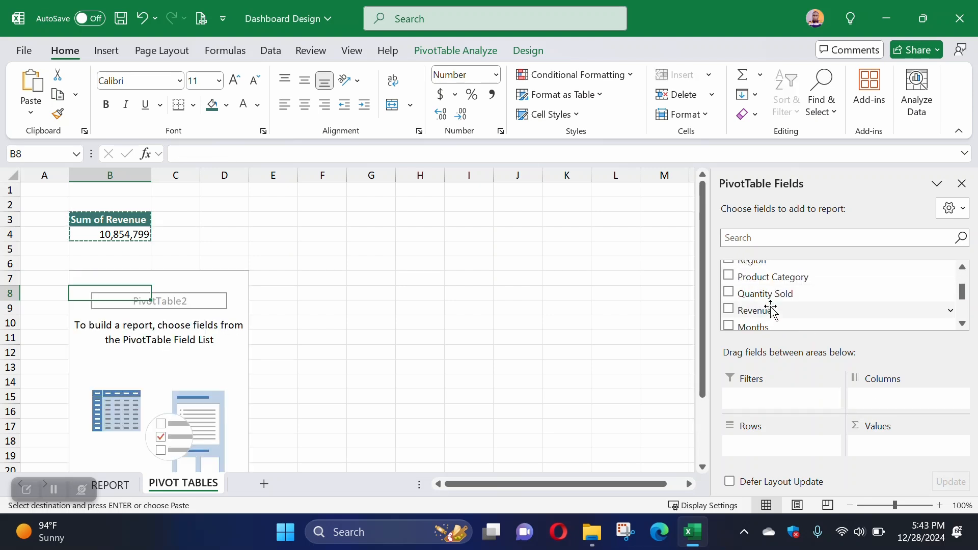
left_click_drag(754, 295, 881, 445)
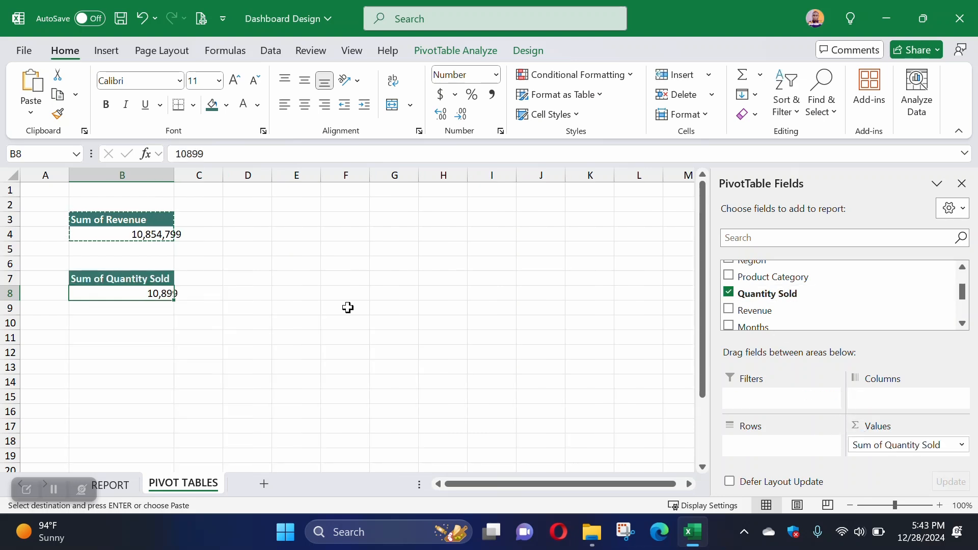
left_click(232, 303)
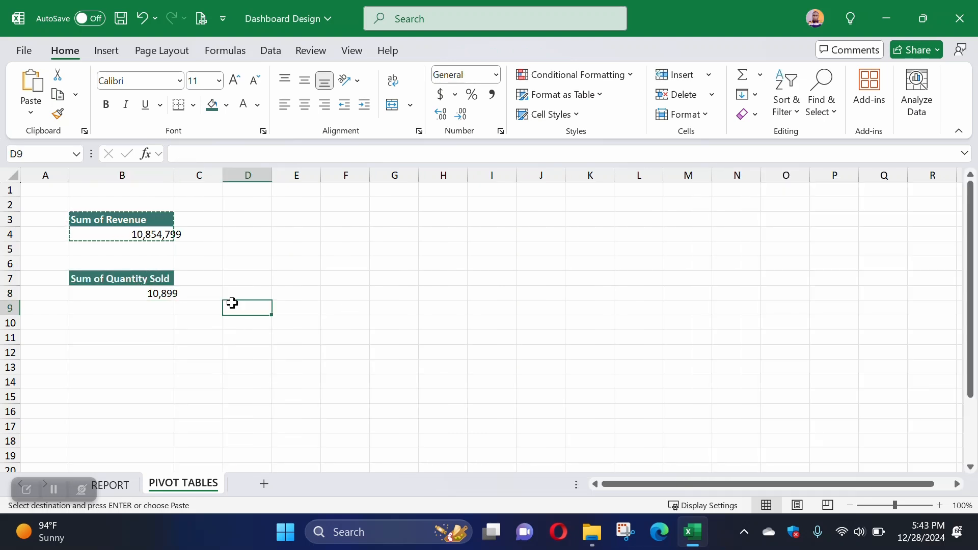
double_click(176, 174)
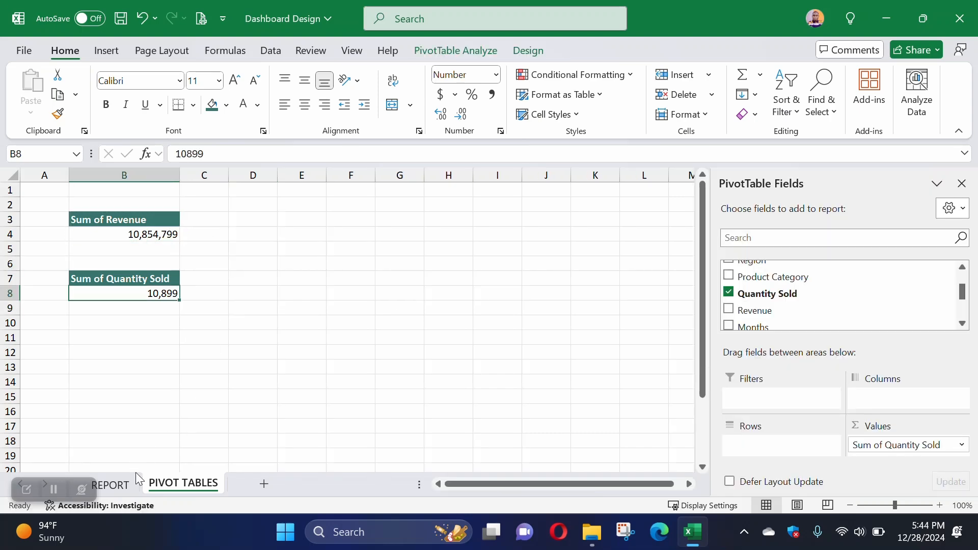
Step: Check the average price question on the REPORT sheet and copy the quantity PivotTable in B7:B8 to cell B11 of PIVOT TABLES
left_click(110, 484)
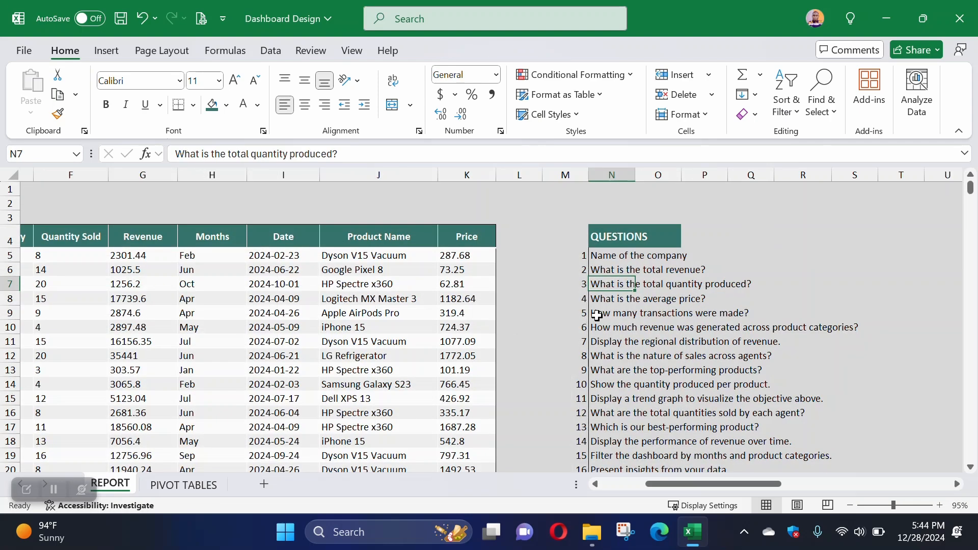
left_click(184, 485)
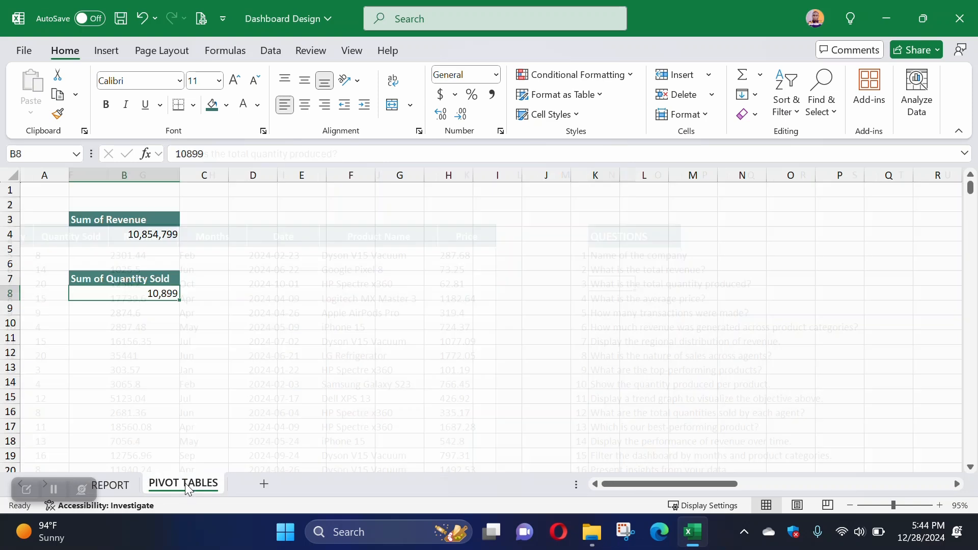
key("Up")
key("shift+Down")
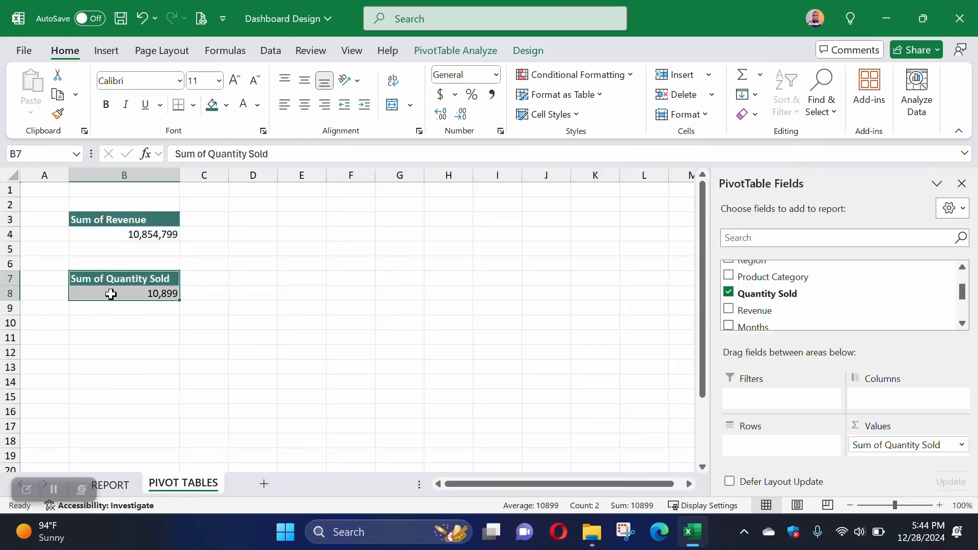
key("ctrl+c")
left_click(115, 333)
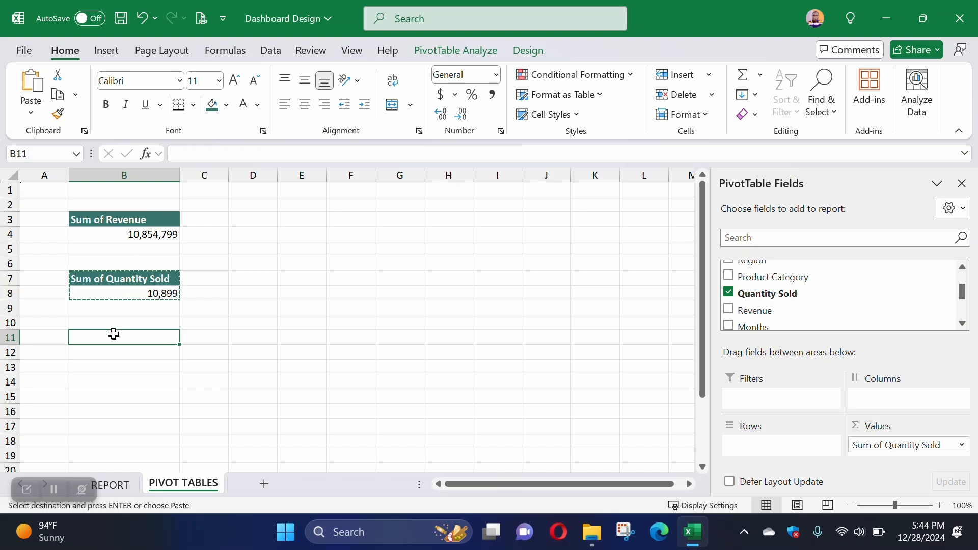
key("ctrl+v")
Step: Replace Quantity Sold with Price in the values of the PivotTable at B11
left_click(134, 349)
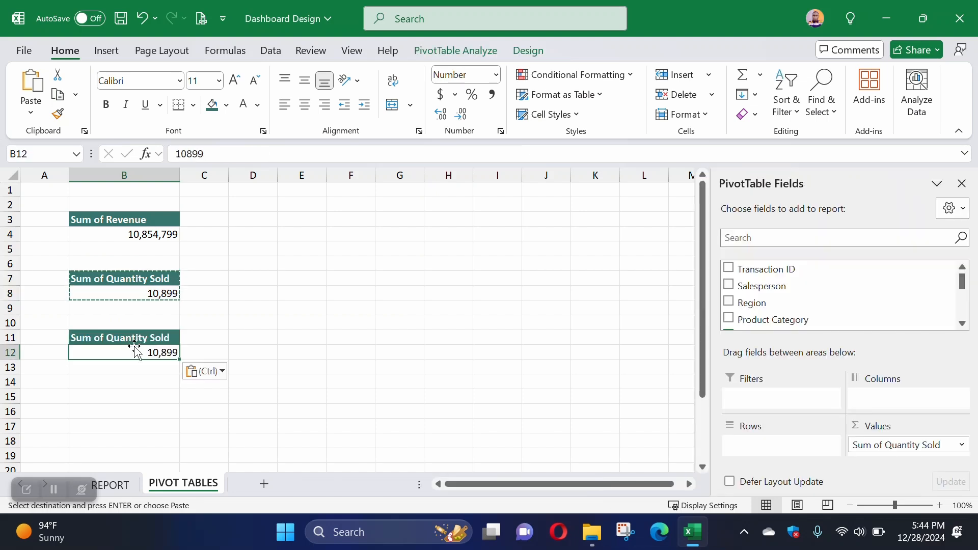
left_click_drag(872, 448, 809, 306)
scroll(809, 305, "up", 1)
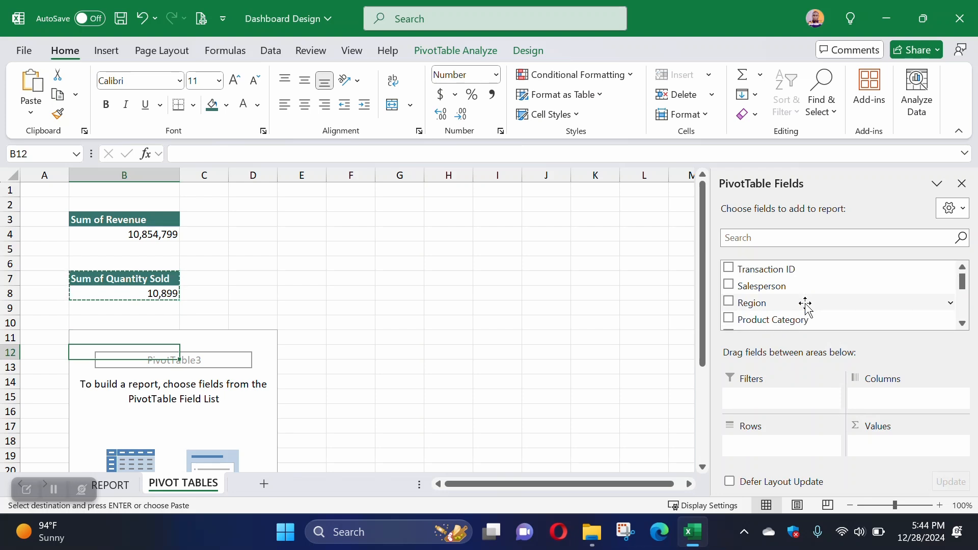
scroll(808, 305, "down", 3)
left_click_drag(771, 311, 880, 444)
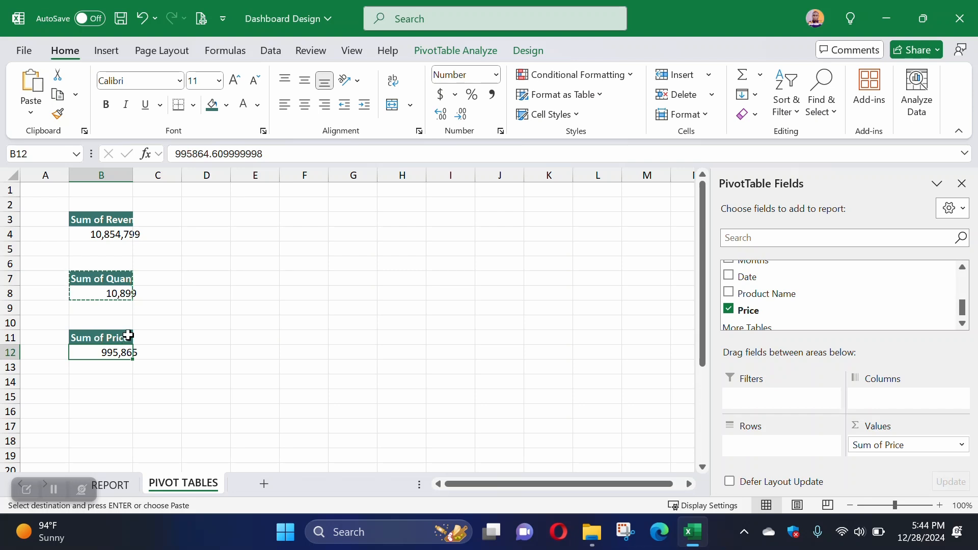
Step: Summarize the Price value field of the PivotTable at B11 by Average
left_click(957, 445)
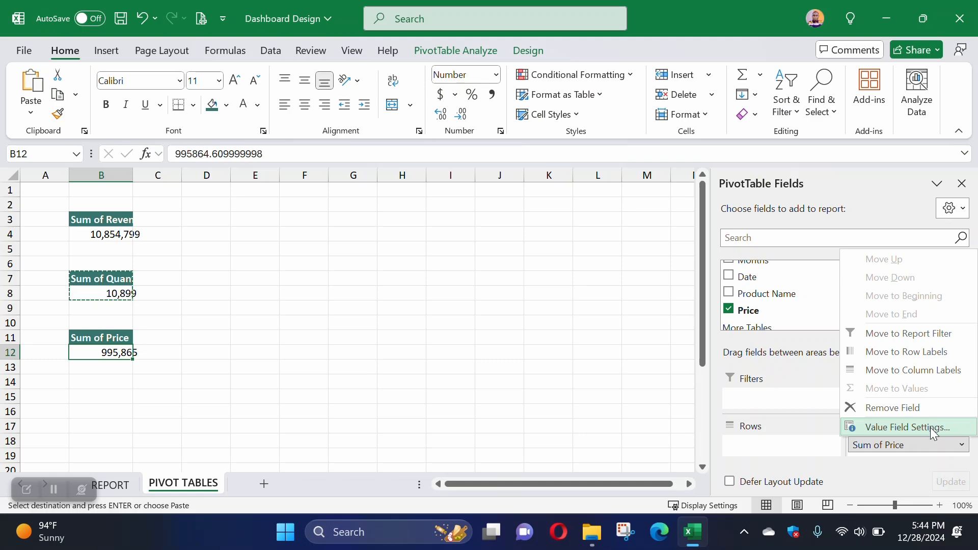
left_click(930, 427)
left_click(698, 419)
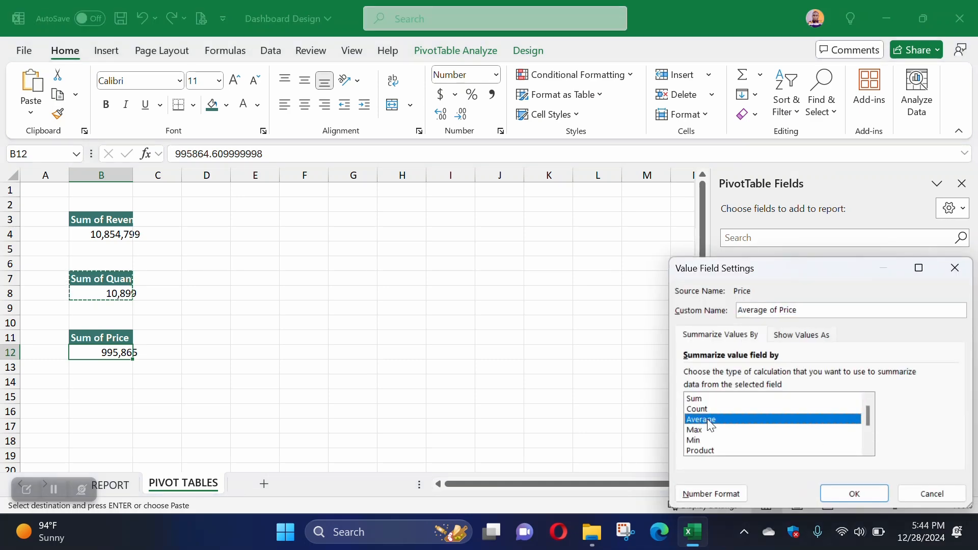
left_click(860, 494)
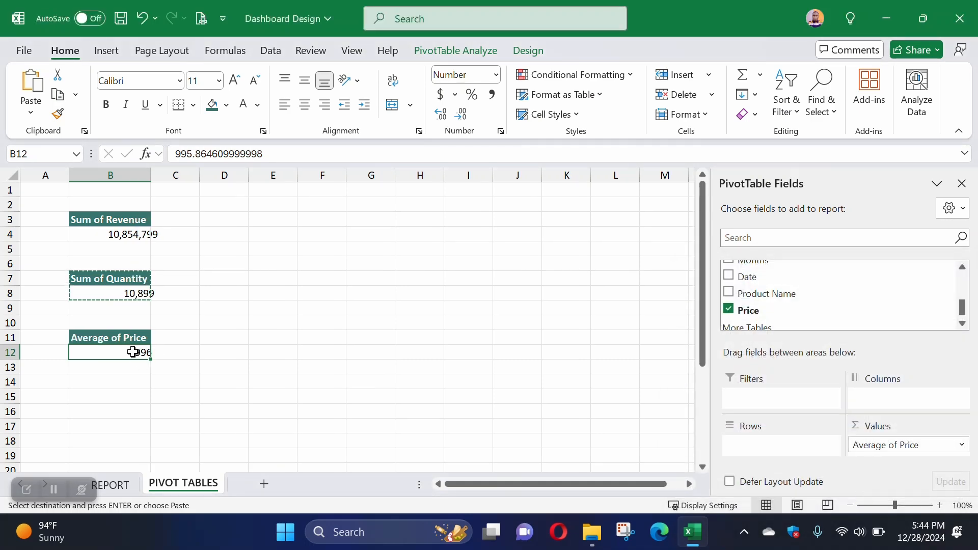
left_click(164, 358)
Step: Check the transaction count question on the REPORT sheet and copy the average price PivotTable in B11:B12 to cell B15 of PIVOT TABLES
left_click(130, 488)
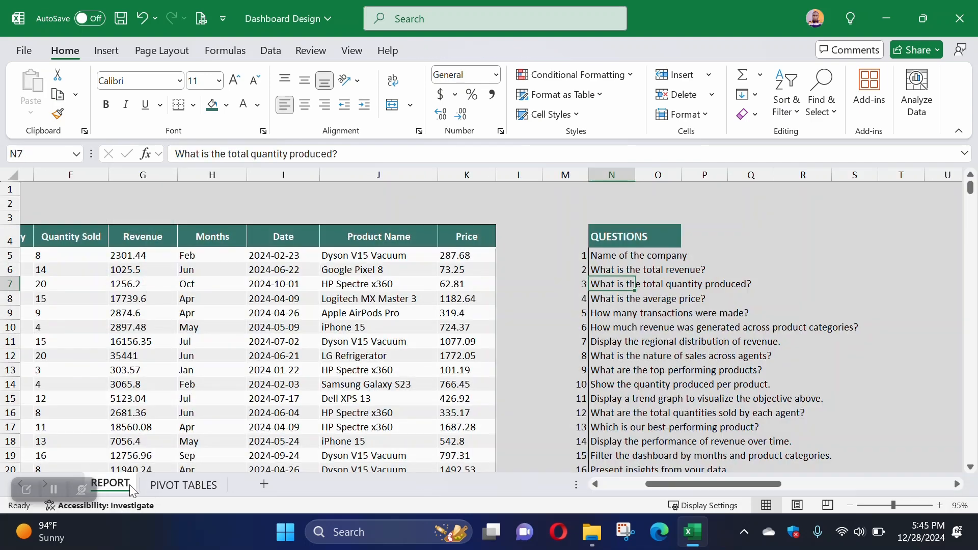
left_click_drag(613, 272, 616, 303)
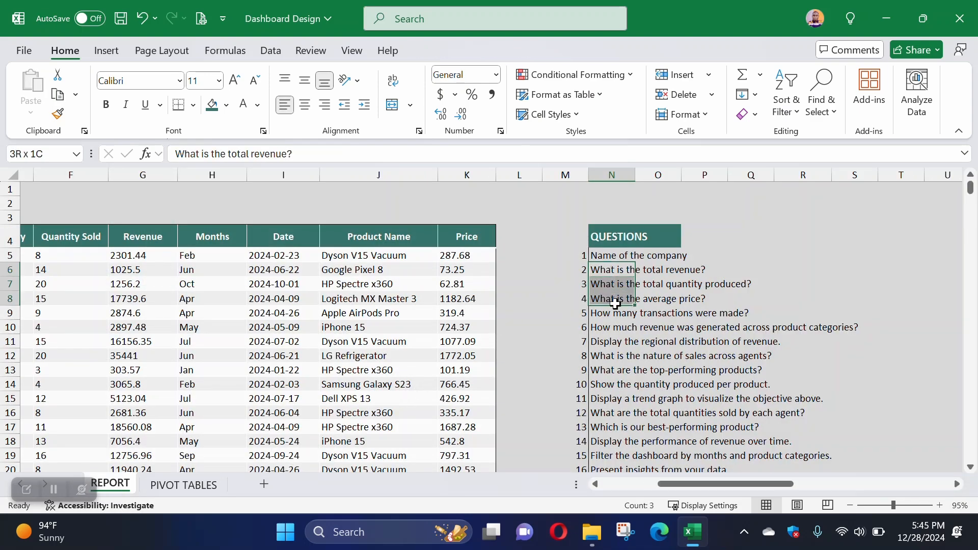
left_click(615, 312)
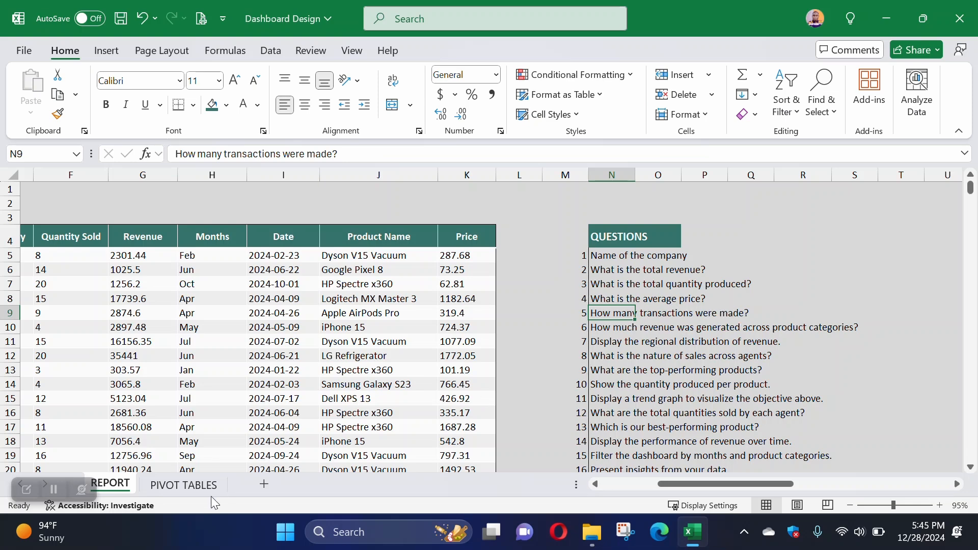
left_click(186, 487)
left_click_drag(82, 342, 98, 357)
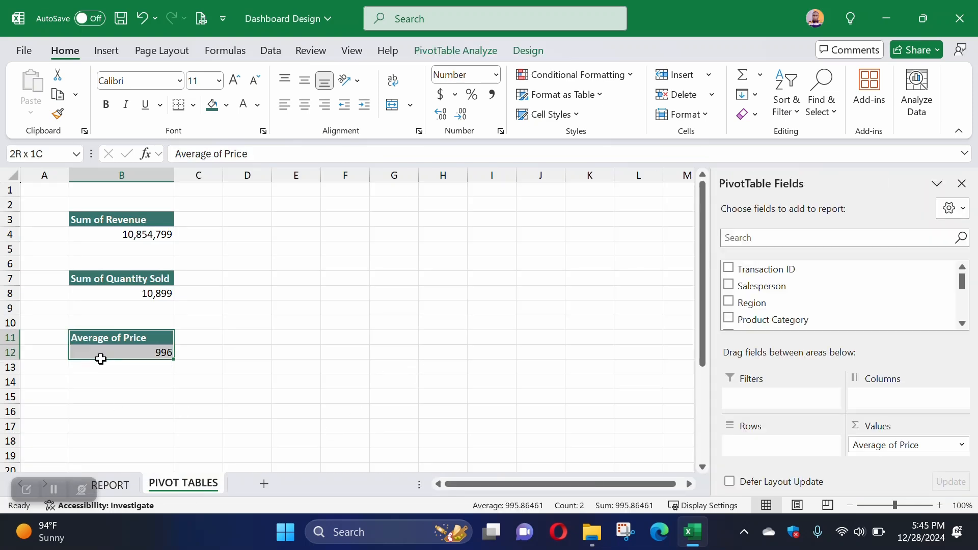
key("ctrl+c")
left_click(102, 395)
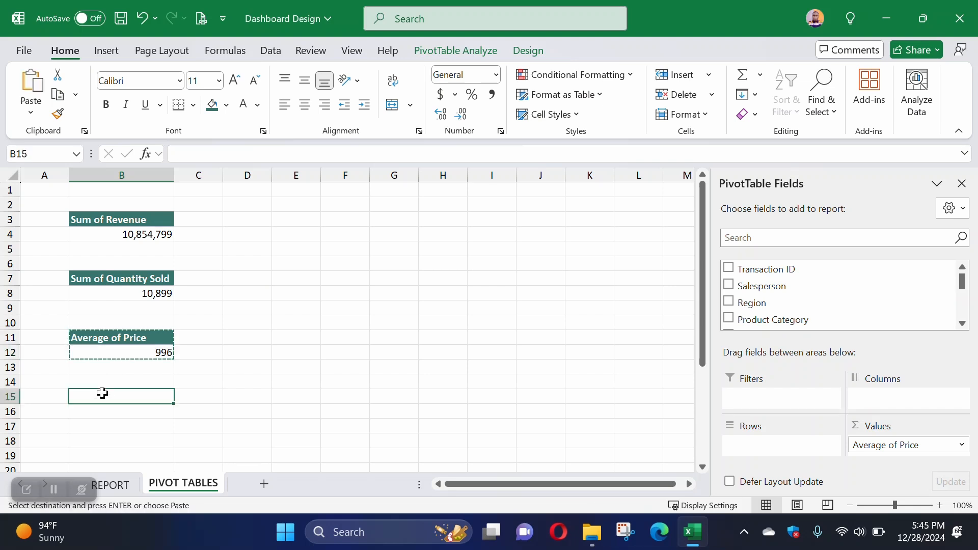
key("ctrl+v")
Step: Replace Price with Transaction ID in the values of the PivotTable at B15
left_click(129, 411)
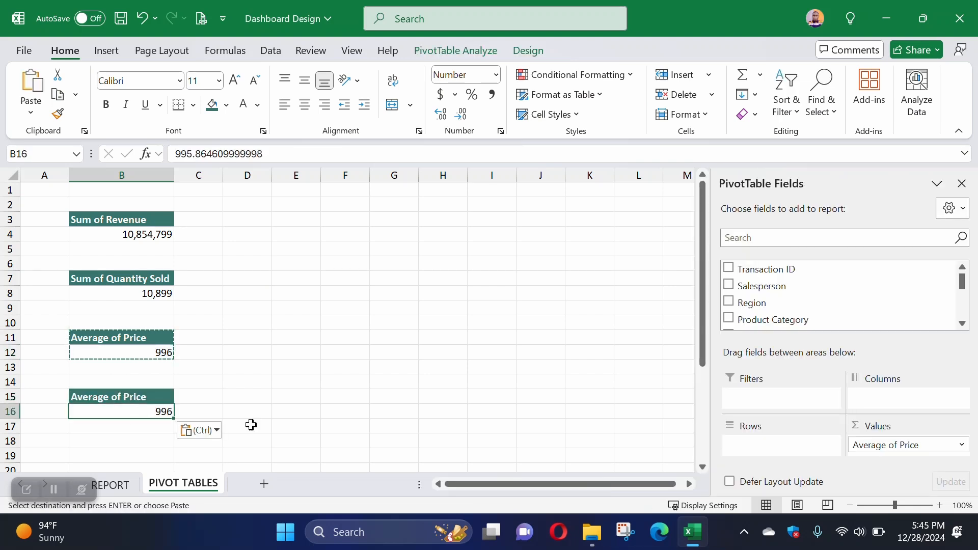
left_click_drag(872, 451, 808, 298)
scroll(777, 306, "down", 2)
scroll(771, 303, "up", 2)
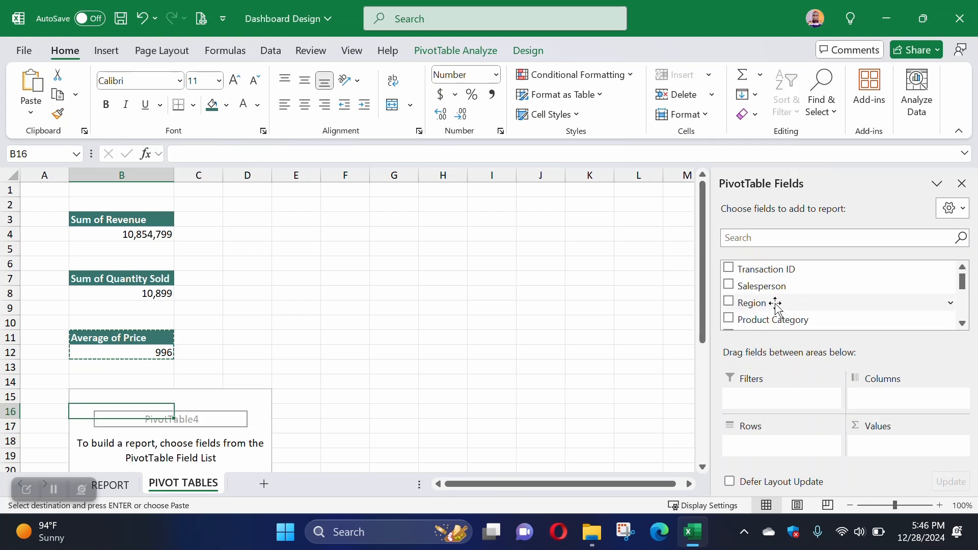
left_click_drag(777, 275, 868, 446)
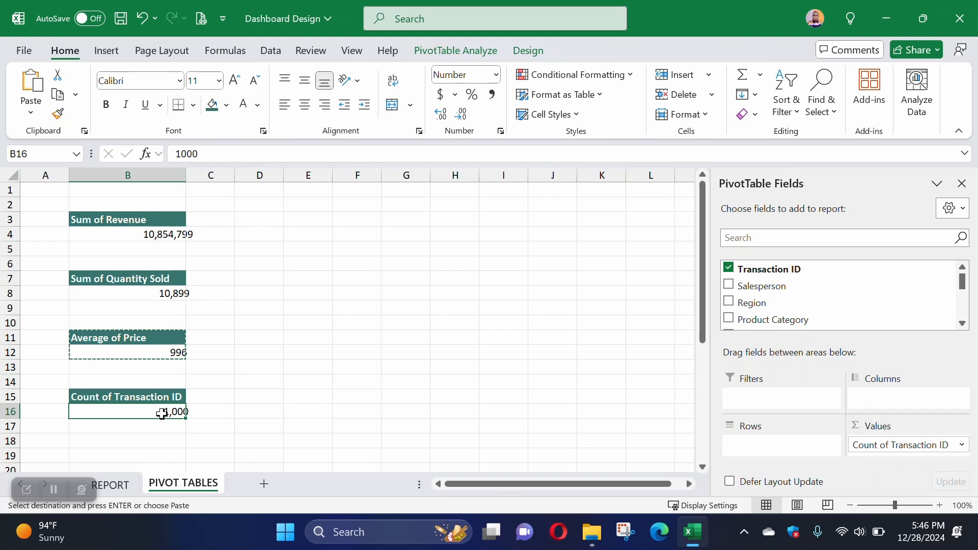
left_click(240, 411)
Step: Recheck questions 2 to 5 on the REPORT sheet and add a right border to all of column C on PIVOT TABLES
left_click(122, 485)
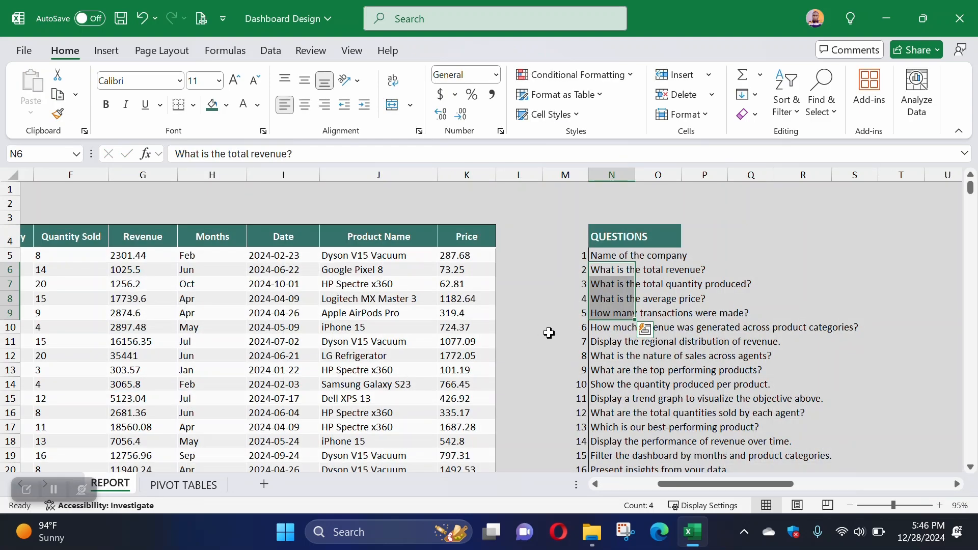
left_click_drag(619, 271, 612, 331)
left_click(183, 485)
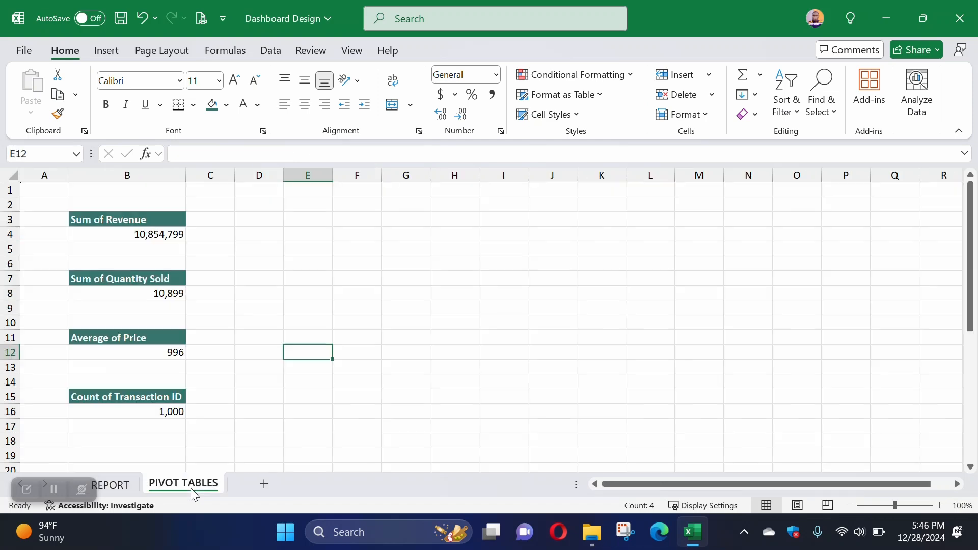
left_click(216, 174)
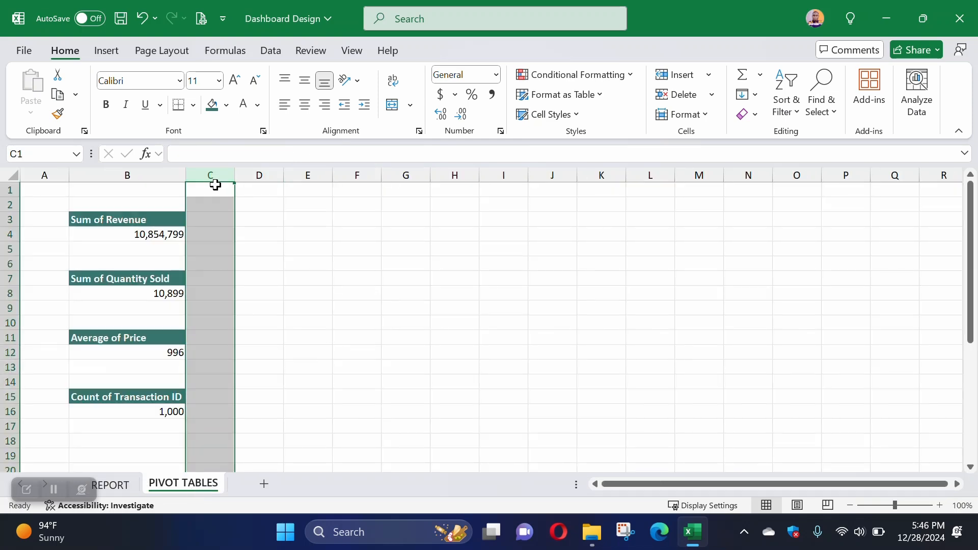
left_click(194, 105)
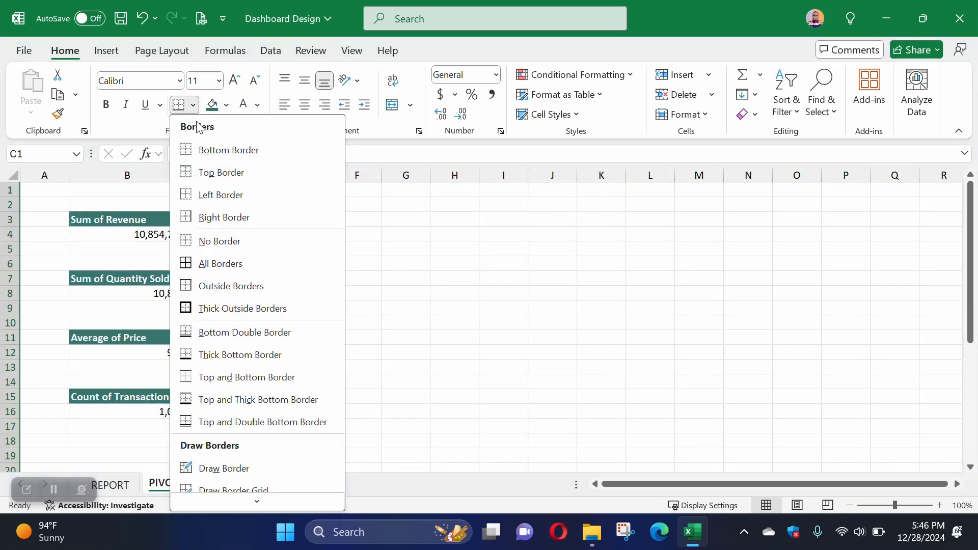
left_click(197, 220)
left_click(300, 258)
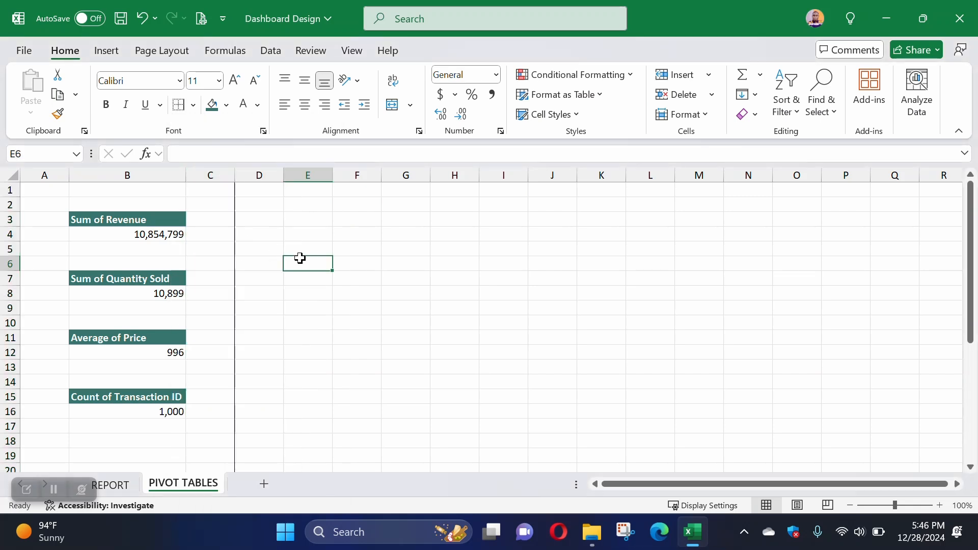
left_click_drag(40, 194, 195, 442)
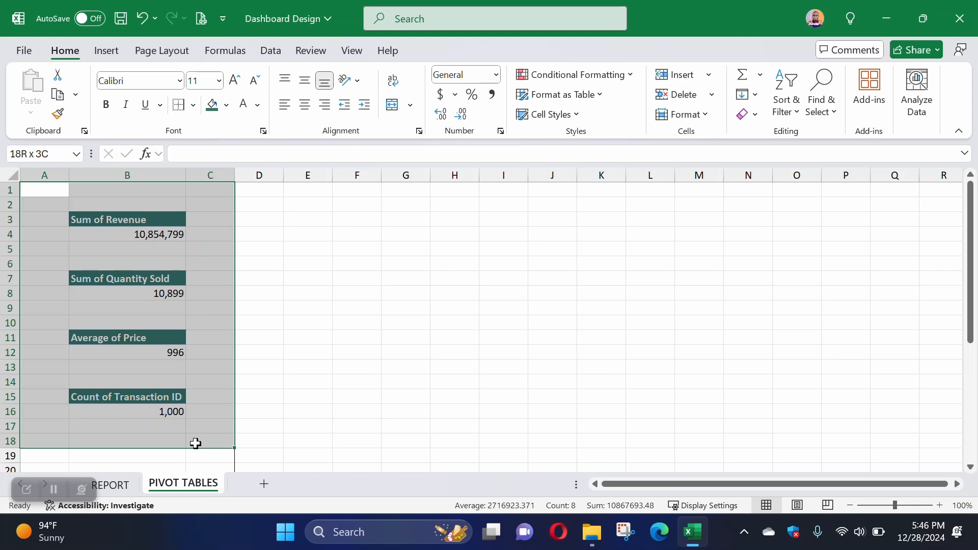
left_click(275, 208)
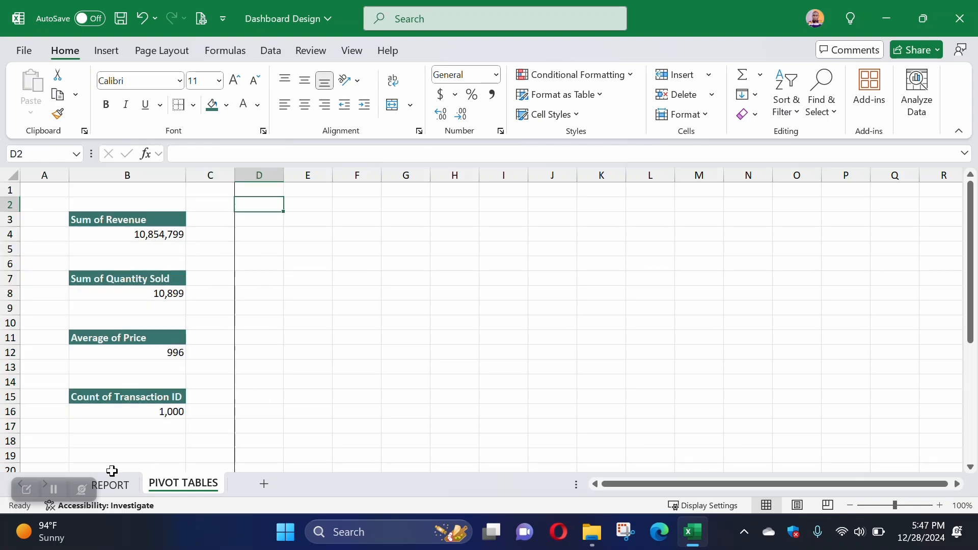
Step: Check the revenue by product category question on REPORT and copy the transaction count PivotTable in B15:B16 to cell E3 of PIVOT TABLES
left_click(110, 484)
left_click(606, 329)
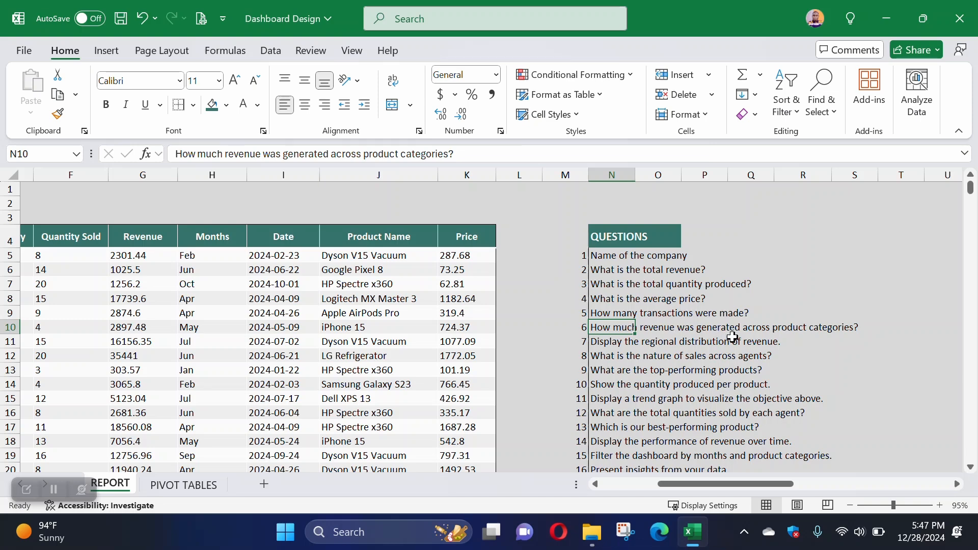
left_click(190, 487)
left_click_drag(124, 400, 129, 415)
key("ctrl+c")
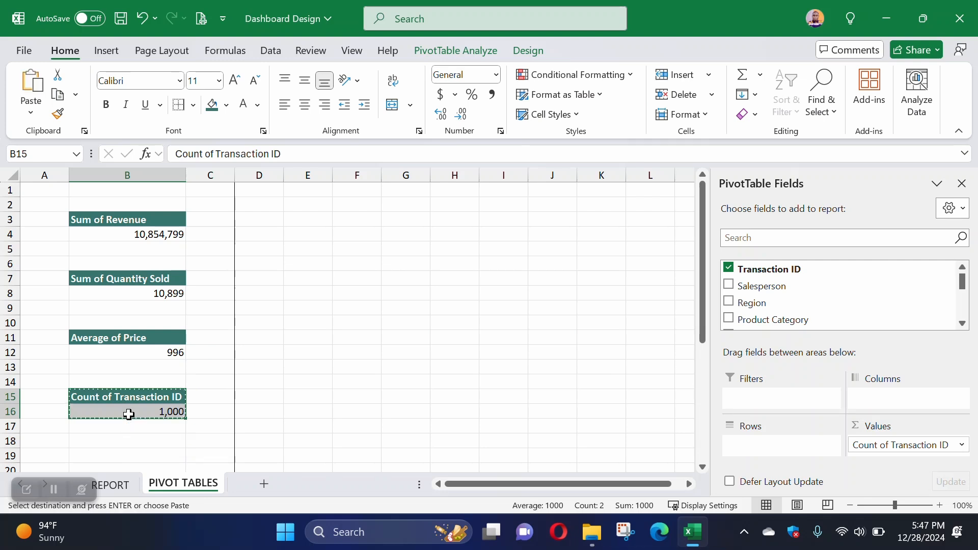
left_click(302, 220)
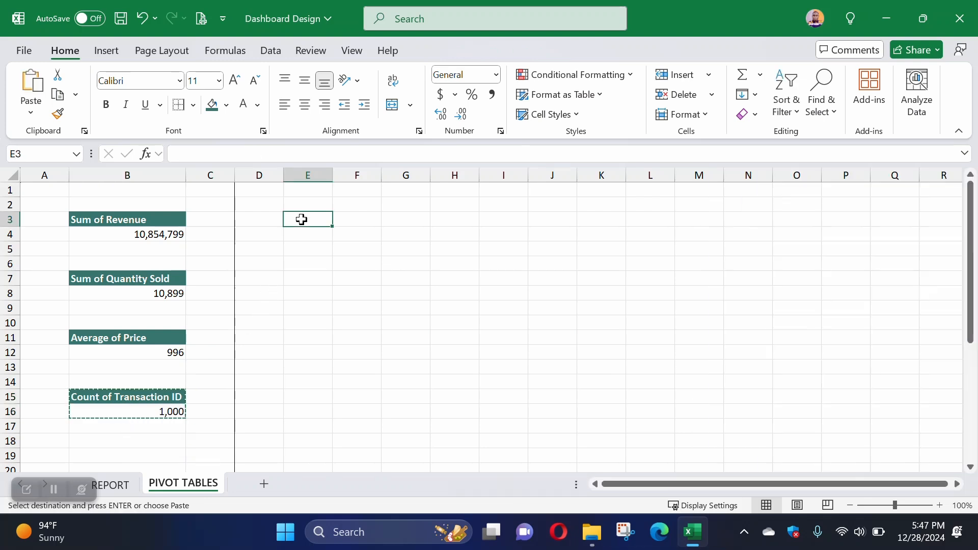
key("ctrl+v")
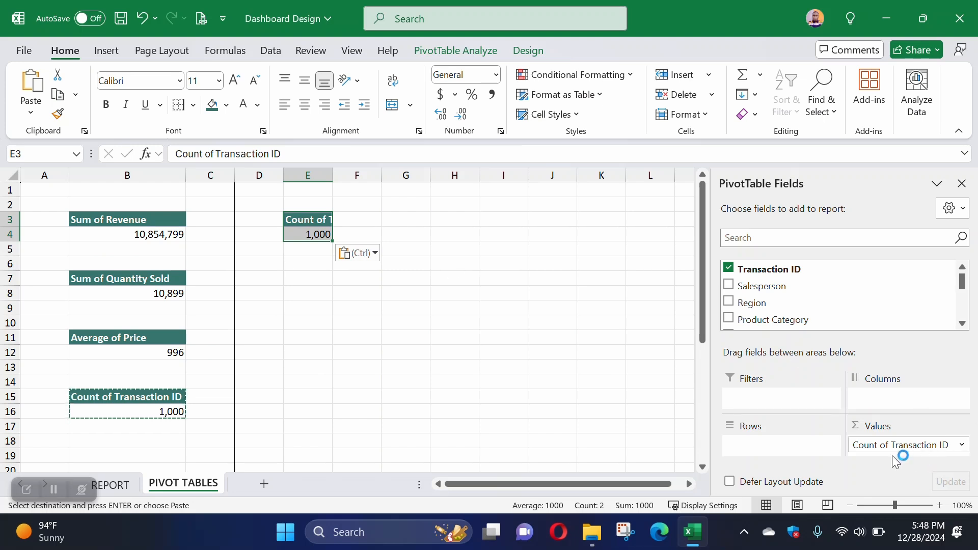
Step: Replace Transaction ID with Revenue in the values of the PivotTable at E3 and add Product Category to its rows
left_click_drag(901, 446, 747, 311)
scroll(747, 311, "down", 3)
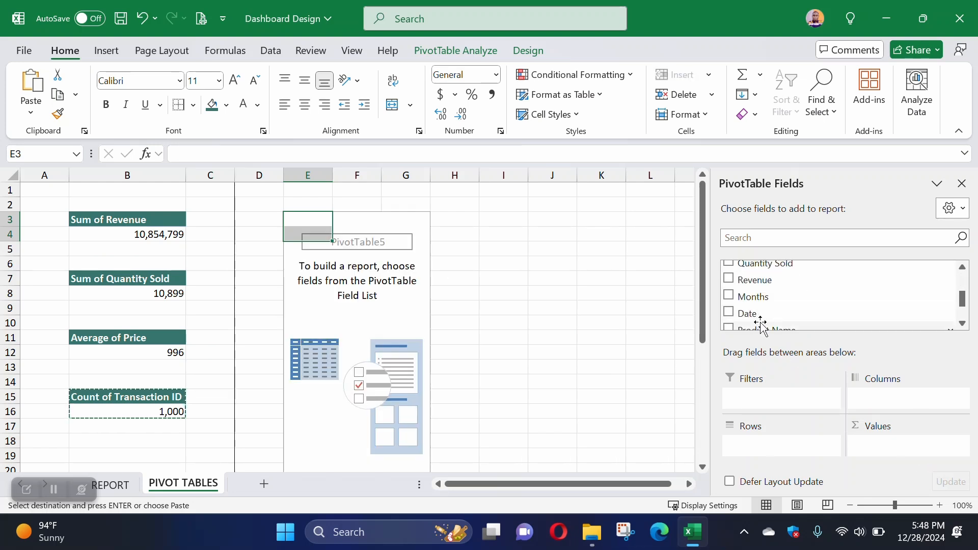
scroll(760, 306, "up", 2)
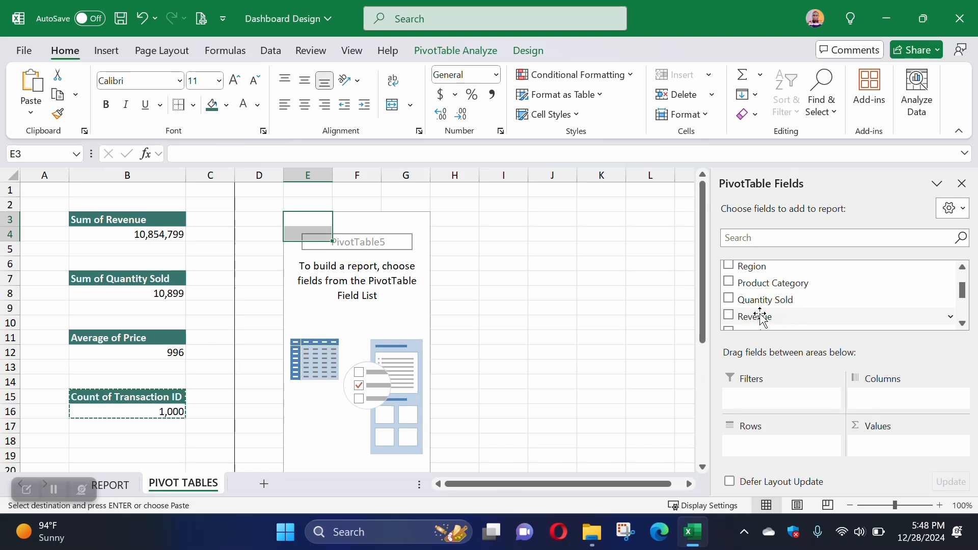
left_click_drag(763, 319, 887, 445)
left_click_drag(773, 283, 756, 439)
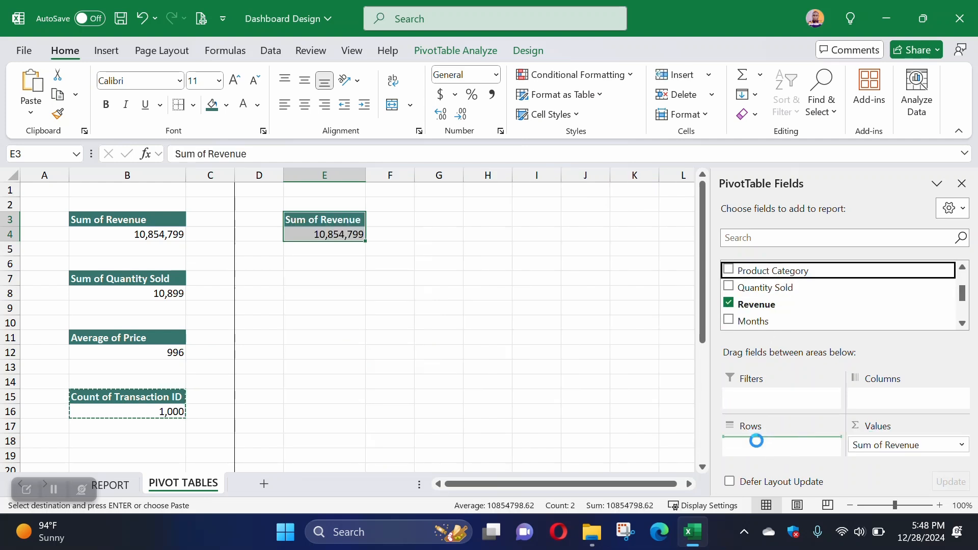
left_click(419, 259)
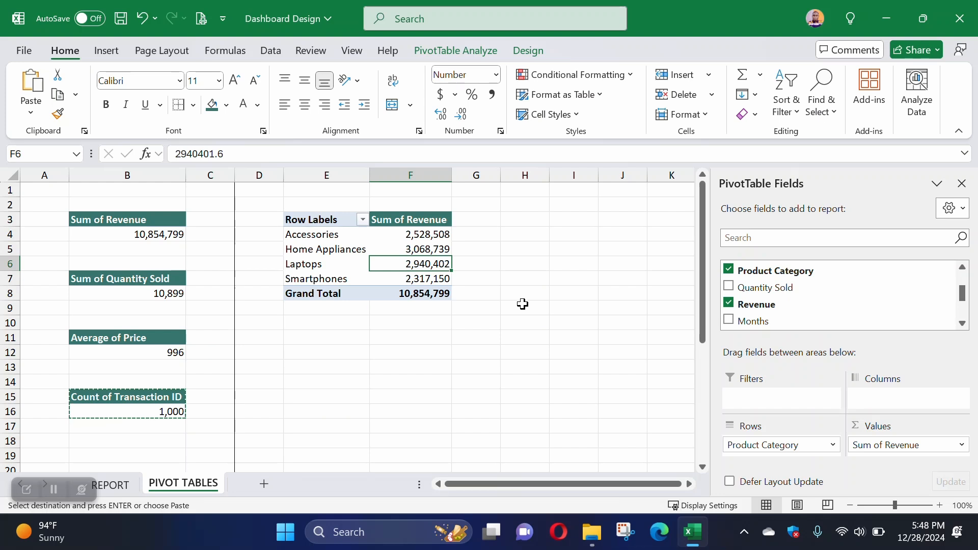
left_click_drag(309, 234, 411, 249)
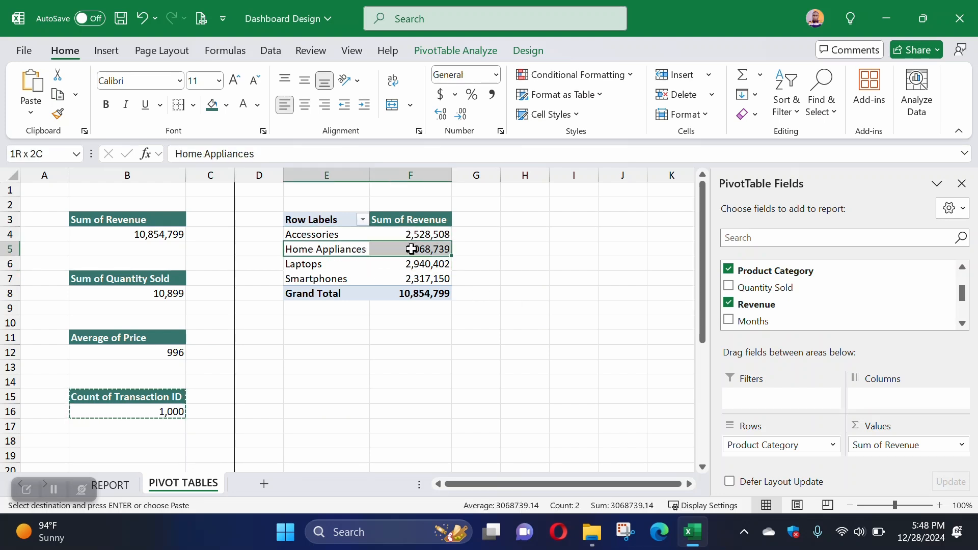
left_click_drag(337, 266, 397, 262)
left_click_drag(338, 278, 426, 279)
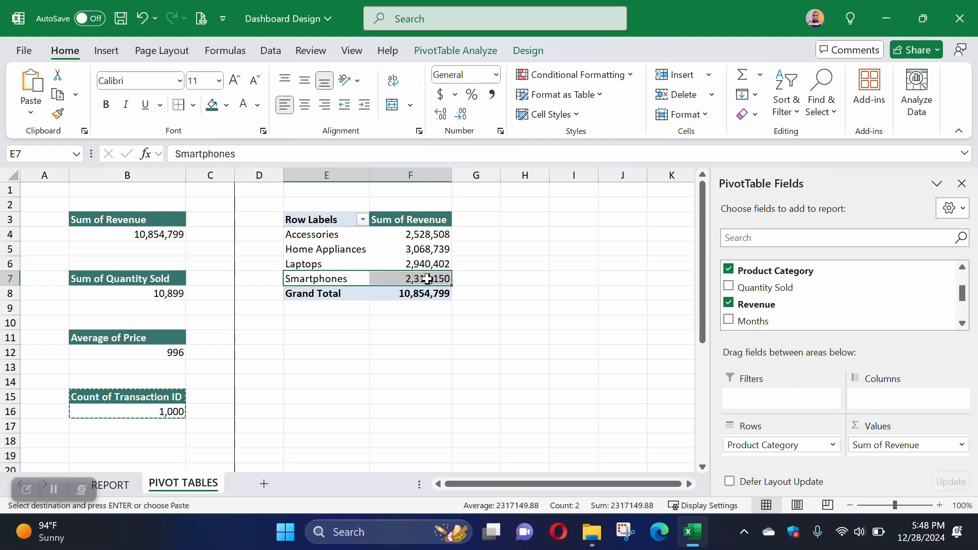
mouse_move(427, 279)
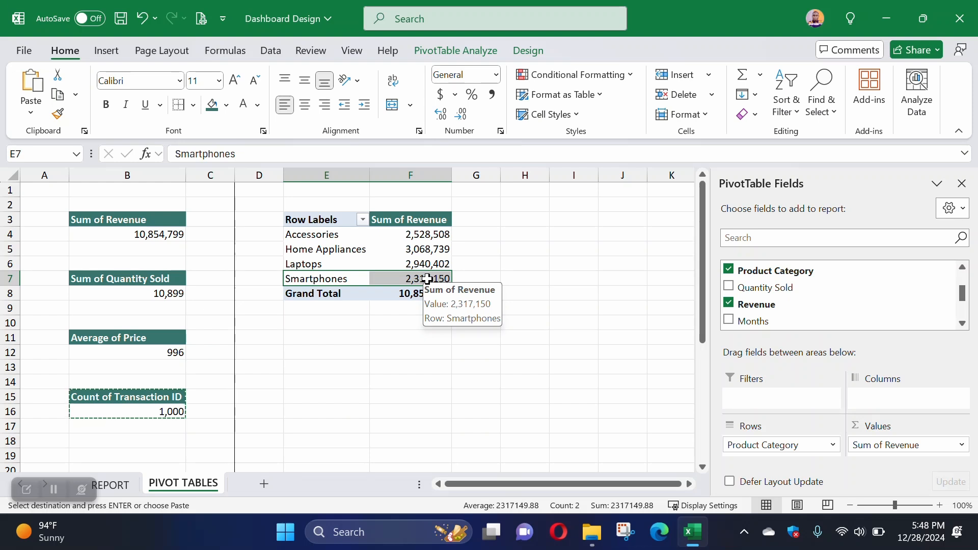
Step: Copy the Sum of Revenue header format in F3 to the Row Labels header and the Grand Total row of the product category PivotTable
left_click(423, 223)
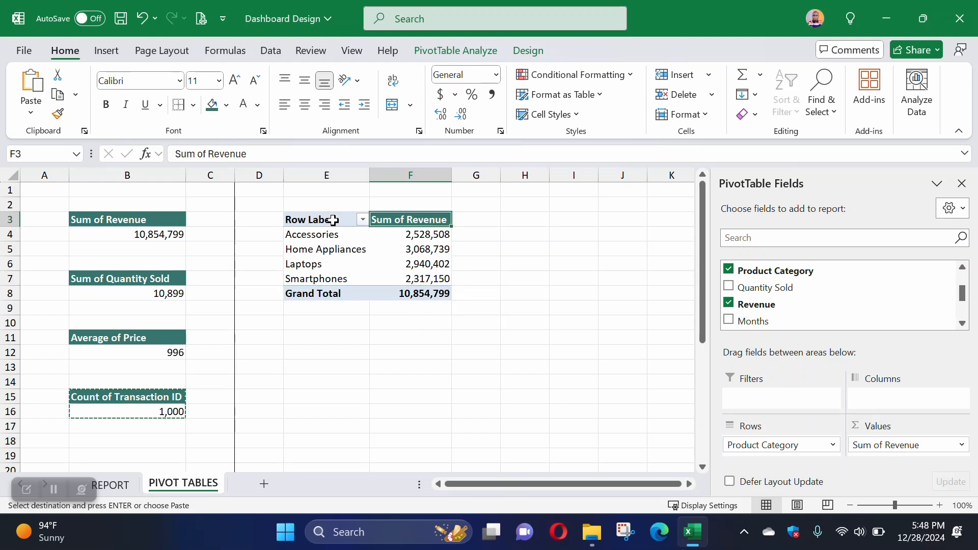
left_click(60, 115)
left_click(320, 220)
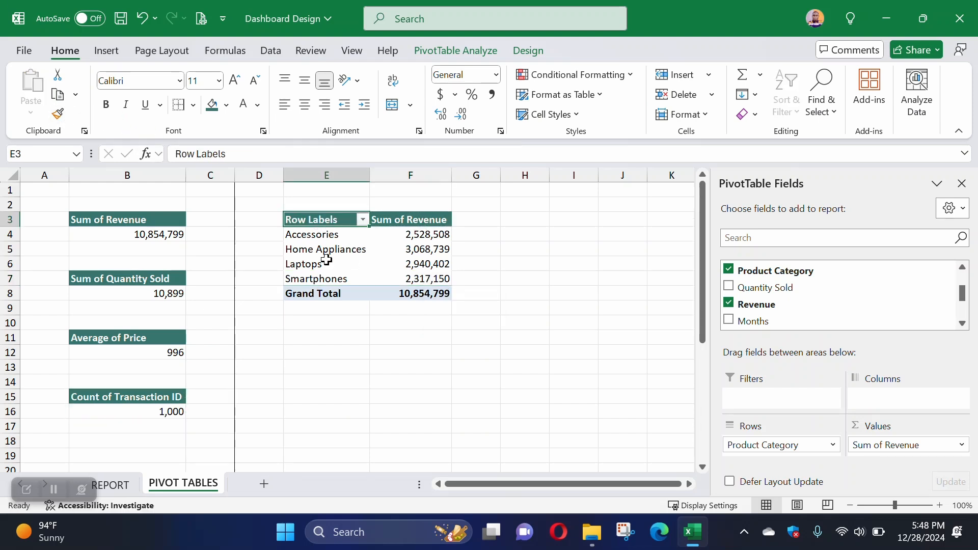
double_click(57, 114)
left_click_drag(321, 294, 400, 291)
key("Escape")
left_click(443, 380)
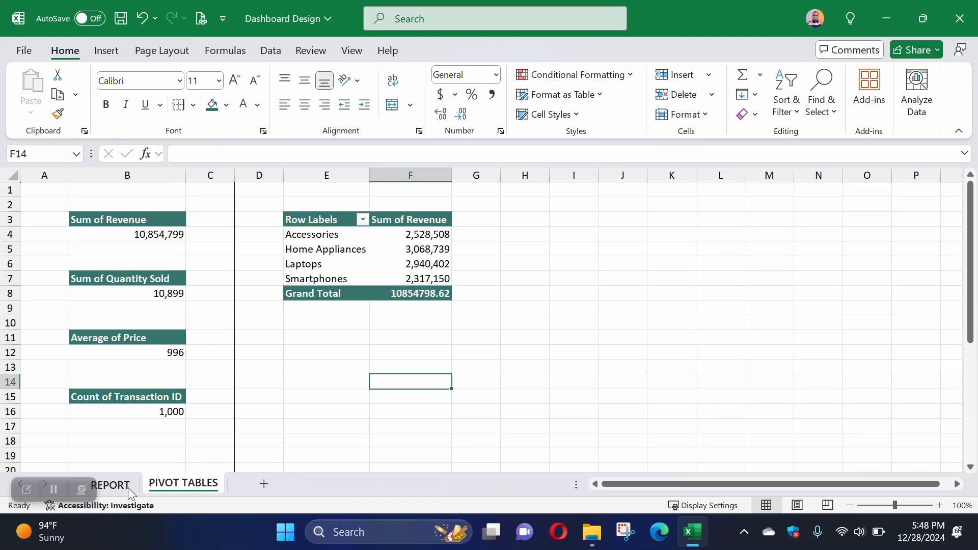
Step: Check the regional revenue question on REPORT and copy the total revenue PivotTable in B3:B4 to cell E11 of PIVOT TABLES
left_click(110, 485)
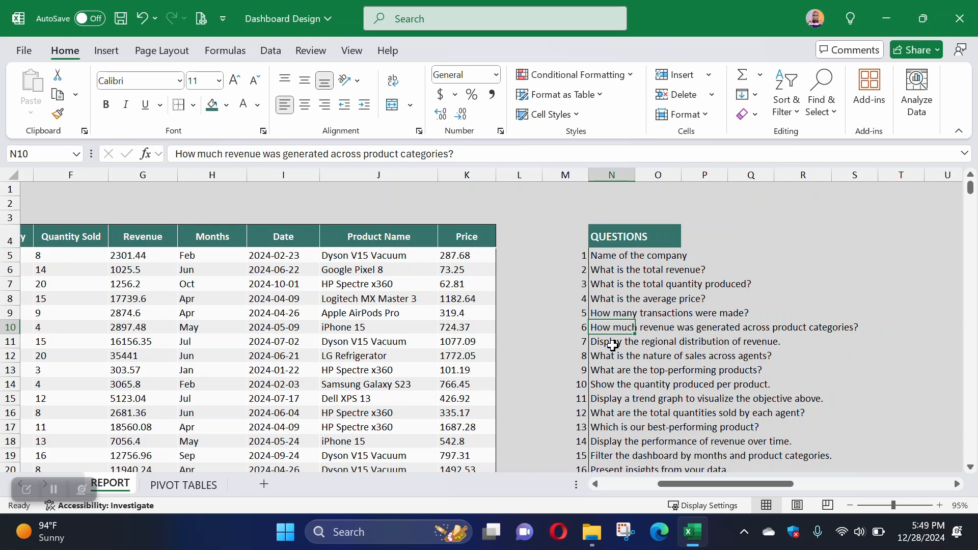
left_click(207, 487)
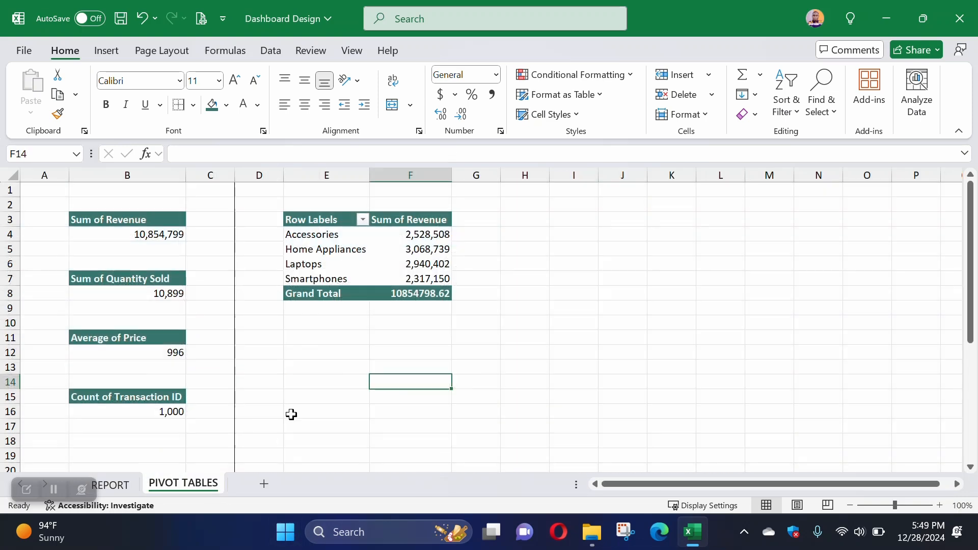
left_click_drag(121, 218, 128, 227)
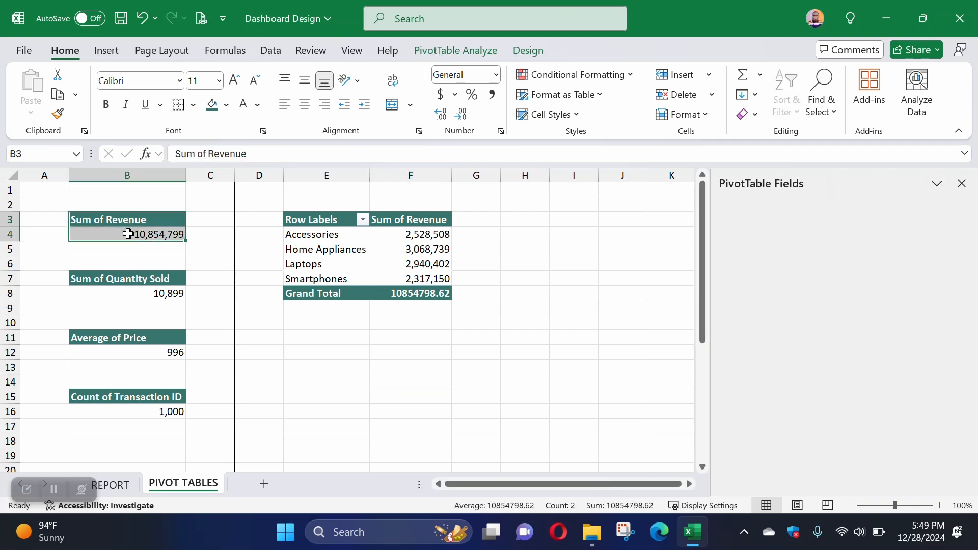
key("ctrl+c")
left_click(313, 336)
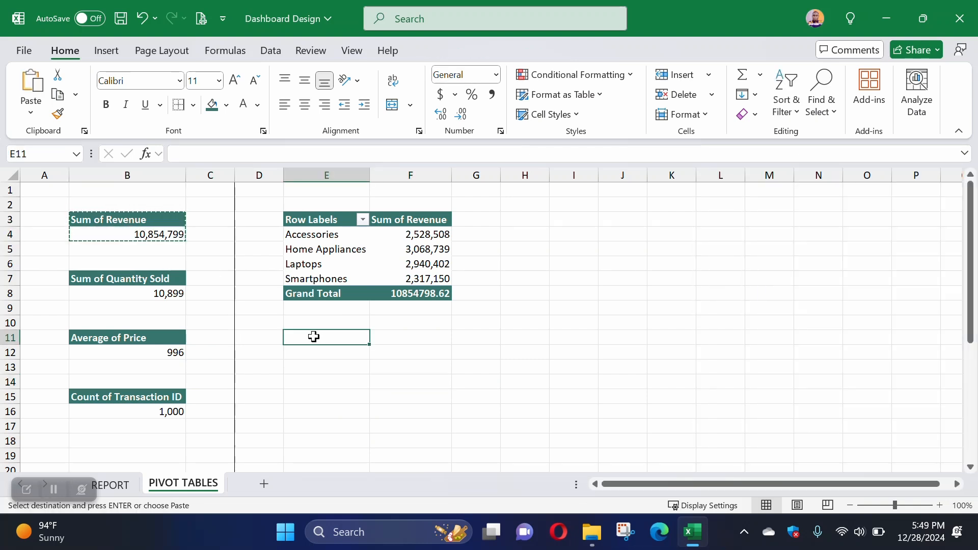
key("ctrl+v")
Step: Add Region to the rows of the PivotTable at E11
left_click(324, 353)
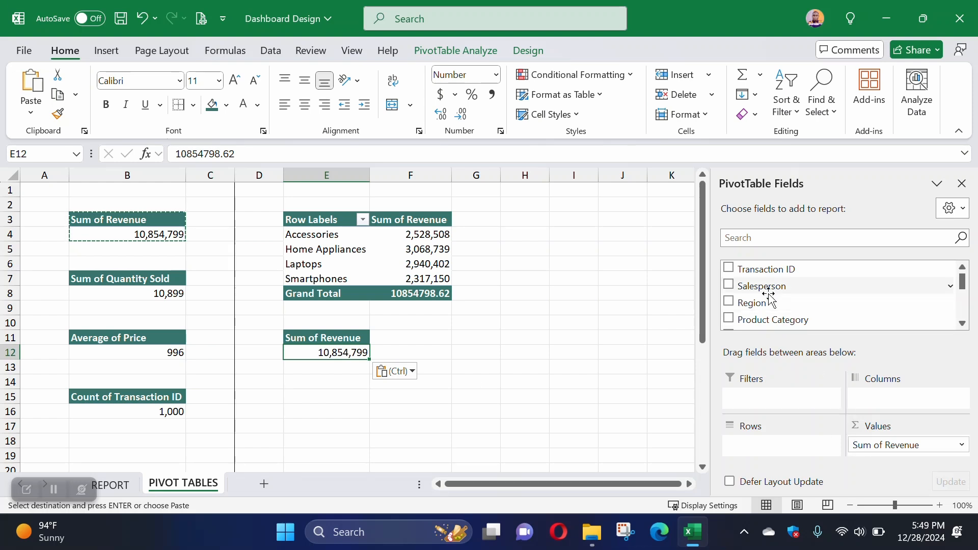
scroll(770, 298, "down", 2)
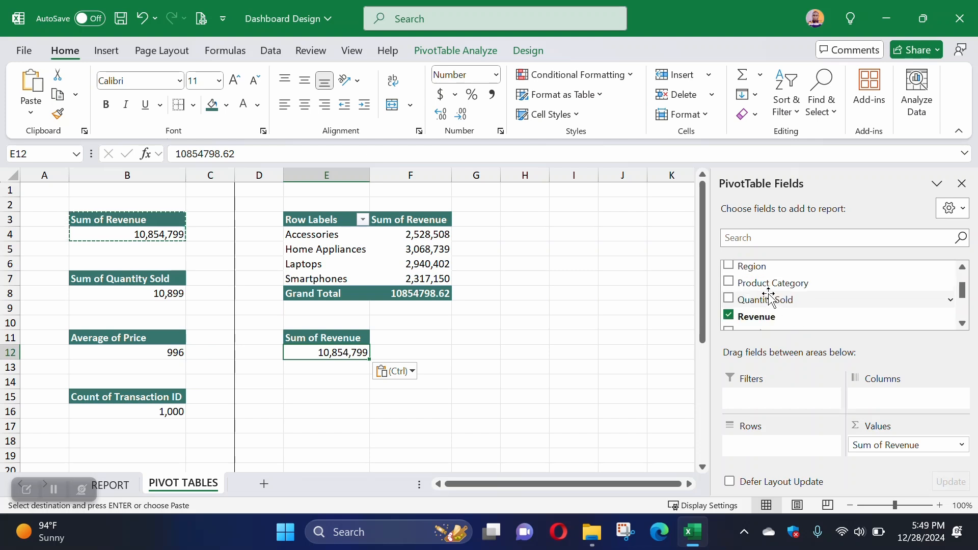
left_click_drag(753, 264, 773, 451)
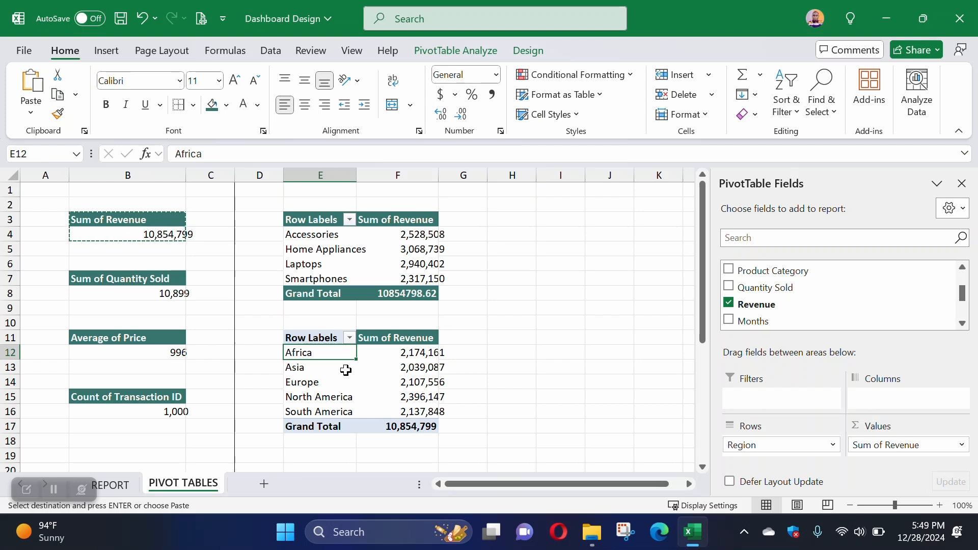
Step: Copy the Sum of Revenue header format in F11 to the Row Labels header and the Grand Total row of the region PivotTable
left_click(358, 338)
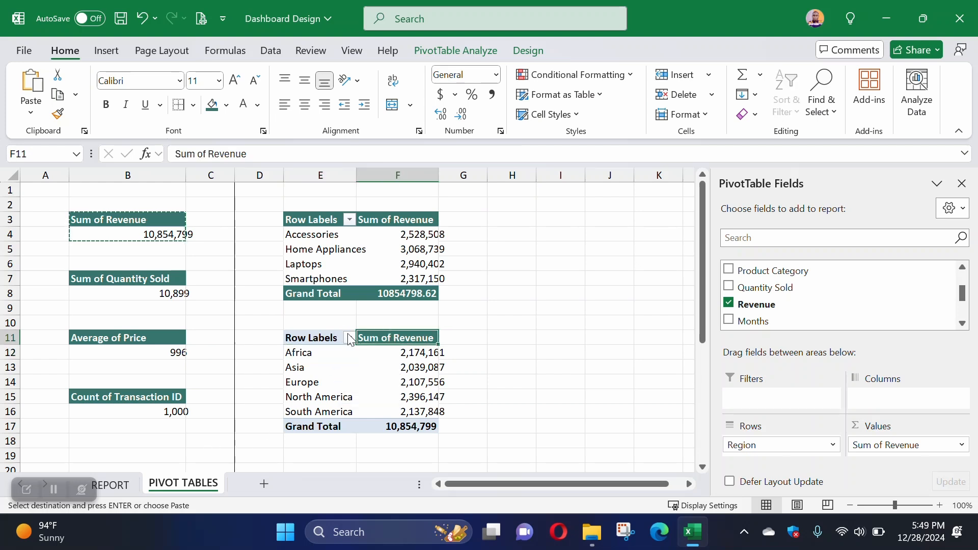
left_click(343, 338)
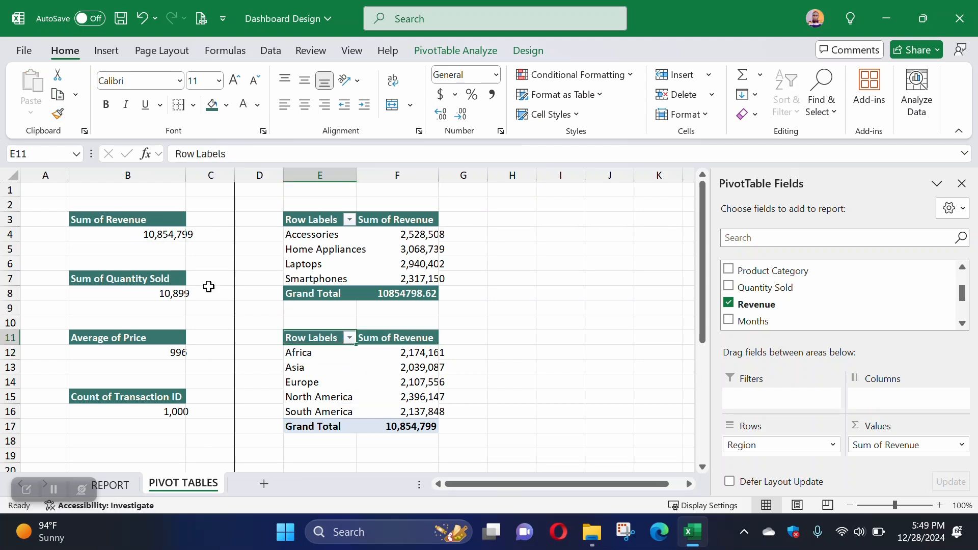
left_click(57, 114)
left_click_drag(316, 426, 378, 423)
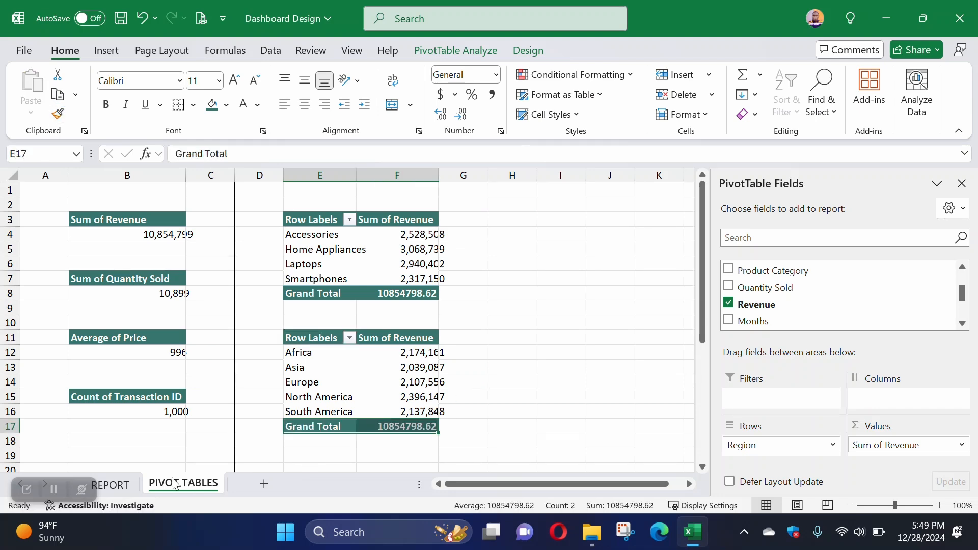
Step: Check the sales across agents question on REPORT and copy the transaction count PivotTable in B15:B16 to cell E20 of PIVOT TABLES
left_click(111, 485)
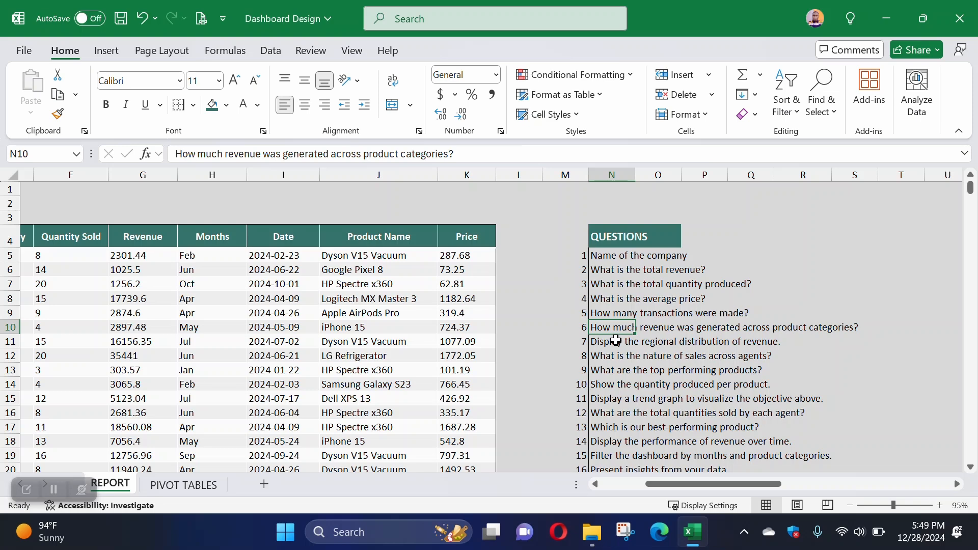
left_click(619, 358)
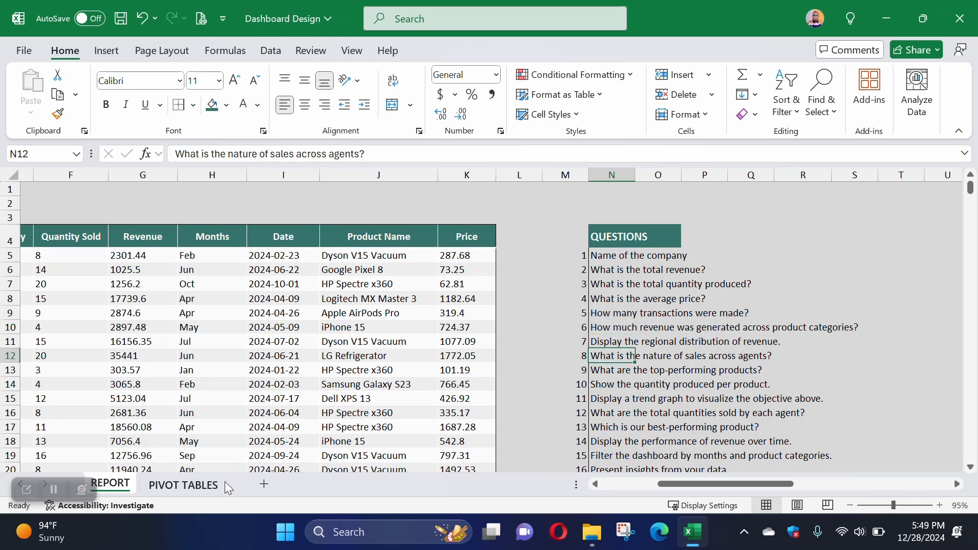
left_click(183, 484)
left_click_drag(136, 395, 136, 411)
key("ctrl+c")
scroll(275, 377, "down", 3)
left_click(311, 339)
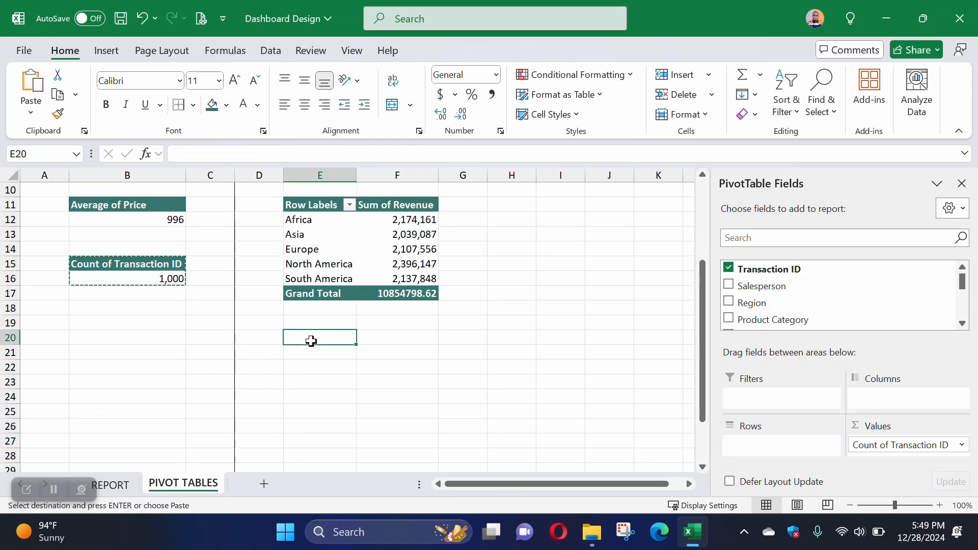
key("ctrl+v")
Step: Replace Transaction ID with Revenue in the values of the PivotTable at E20 and add Salesperson to its rows
left_click(317, 353)
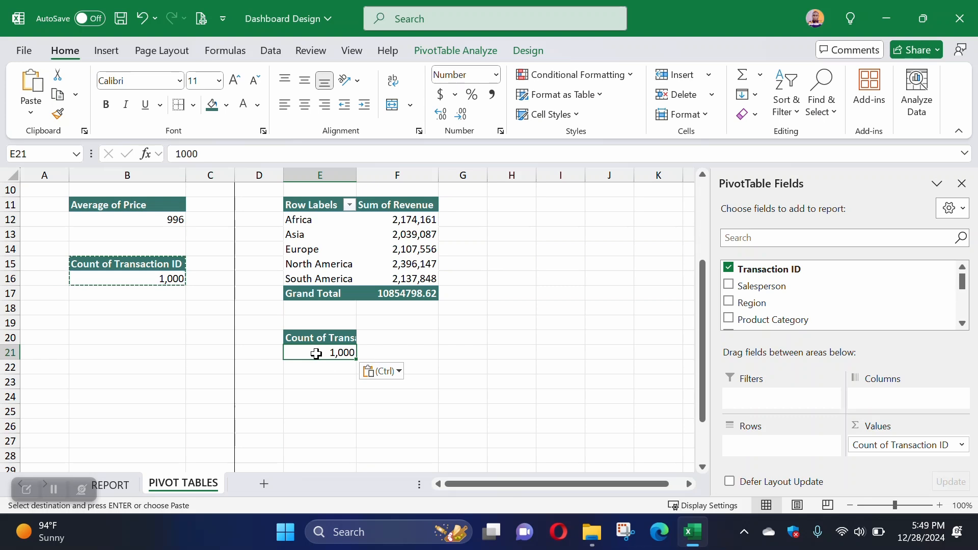
left_click_drag(873, 444, 821, 299)
scroll(764, 312, "down", 2)
left_click_drag(758, 281, 866, 443)
scroll(749, 305, "down", 1)
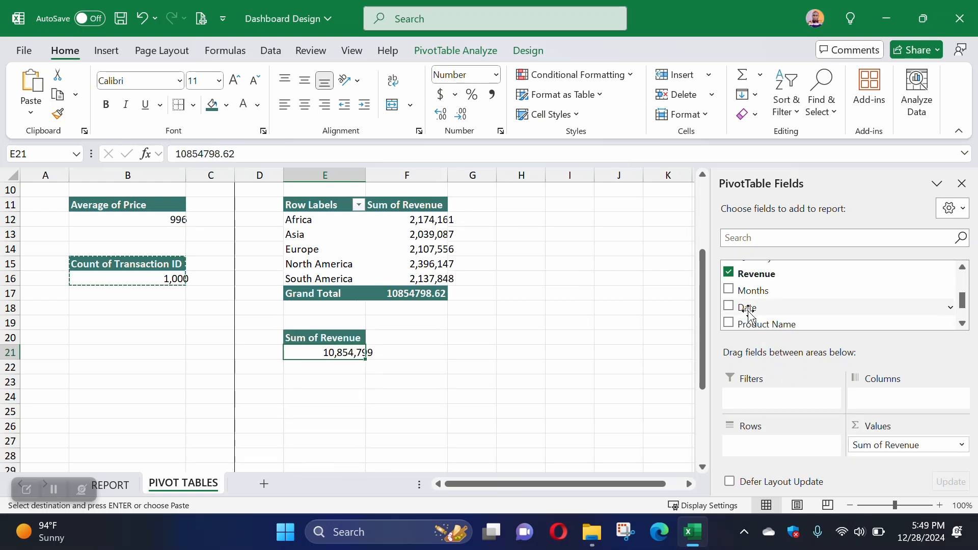
scroll(755, 316, "up", 2)
scroll(756, 311, "up", 2)
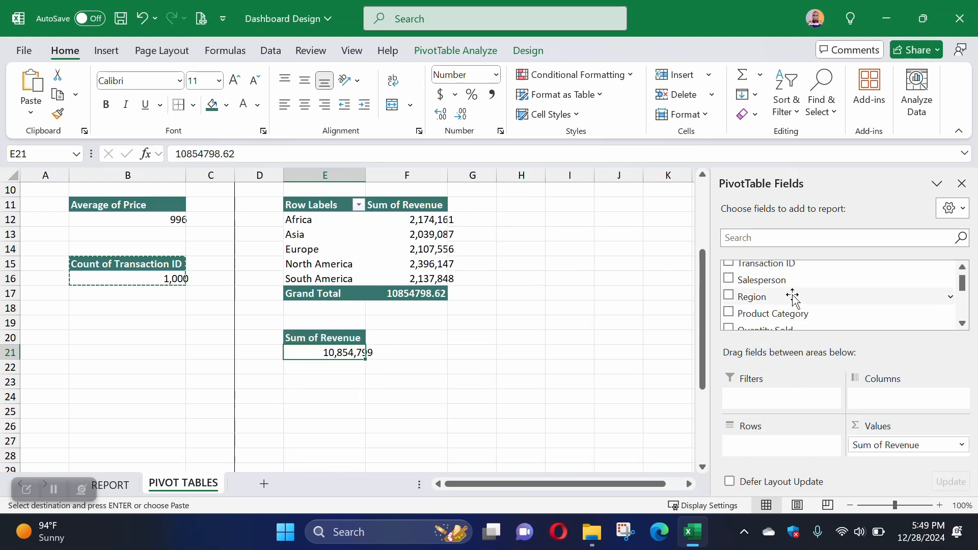
left_click_drag(770, 287, 759, 447)
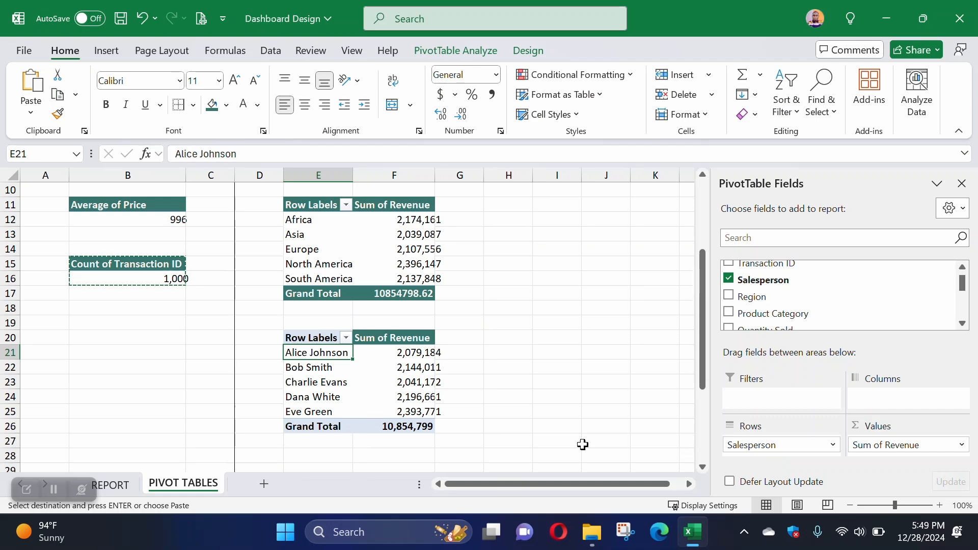
Step: Recheck the agents question on REPORT and copy the F20 header format to the salesperson PivotTable's Row Labels header and Grand Total row
left_click(131, 487)
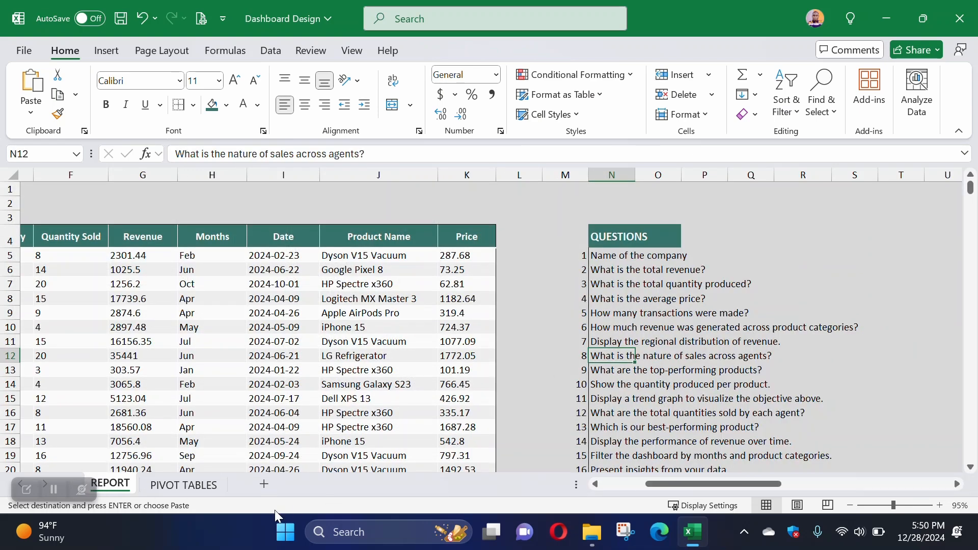
left_click(184, 485)
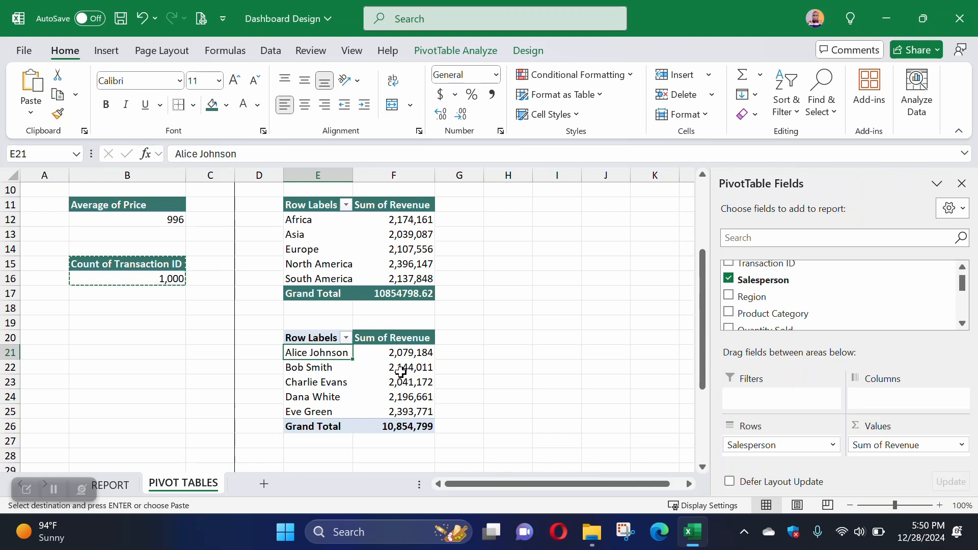
left_click(370, 341)
left_click(57, 114)
left_click(314, 341)
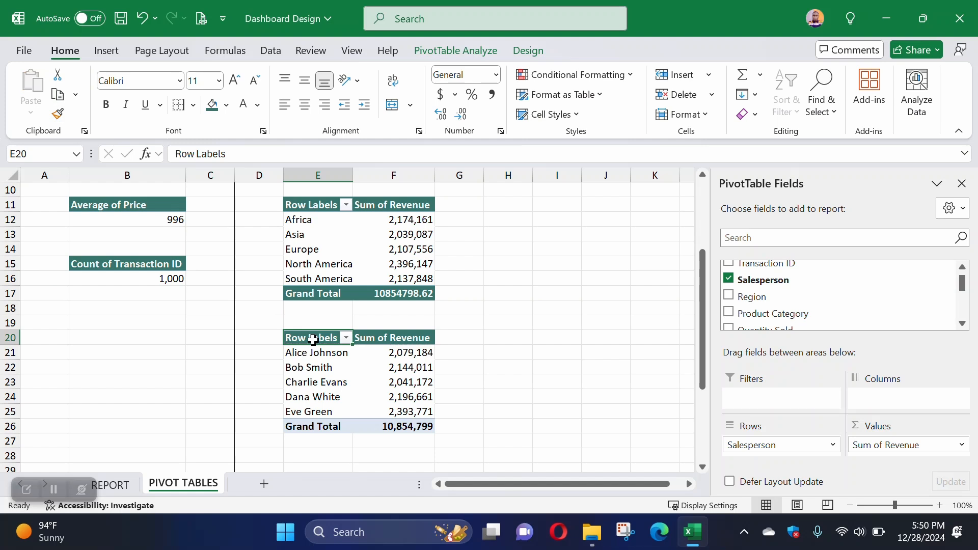
left_click(57, 114)
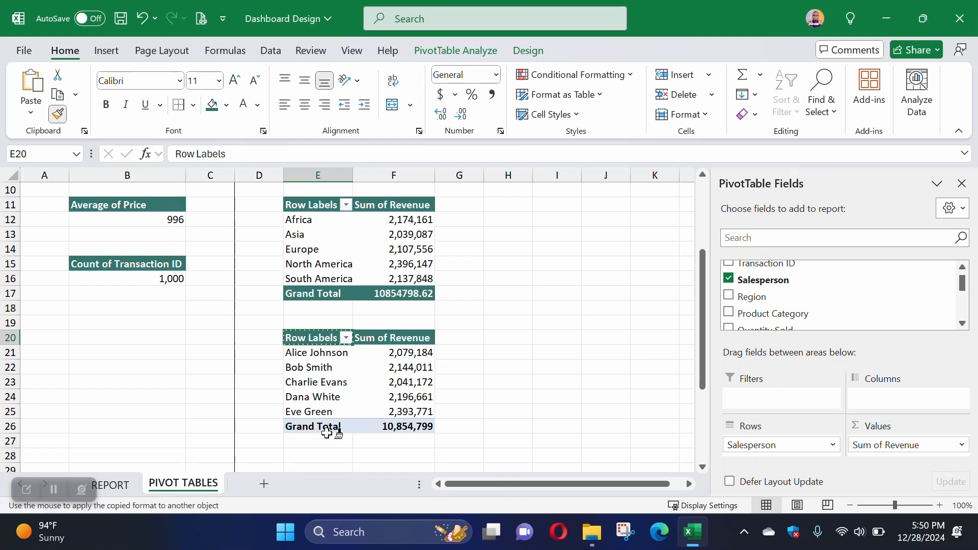
left_click_drag(328, 428, 405, 426)
Step: Add a right border to all of column G on PIVOT TABLES
scroll(481, 426, "up", 3)
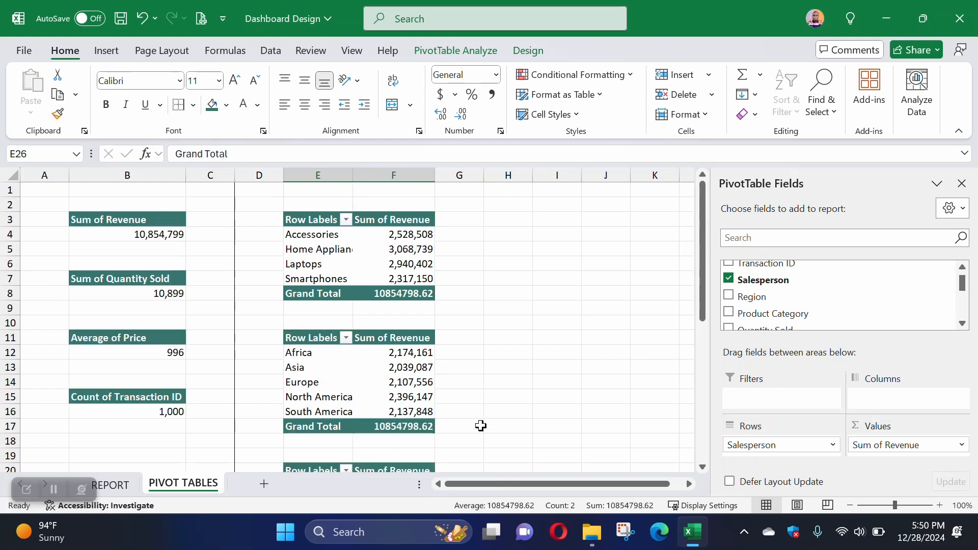
scroll(481, 426, "down", 3)
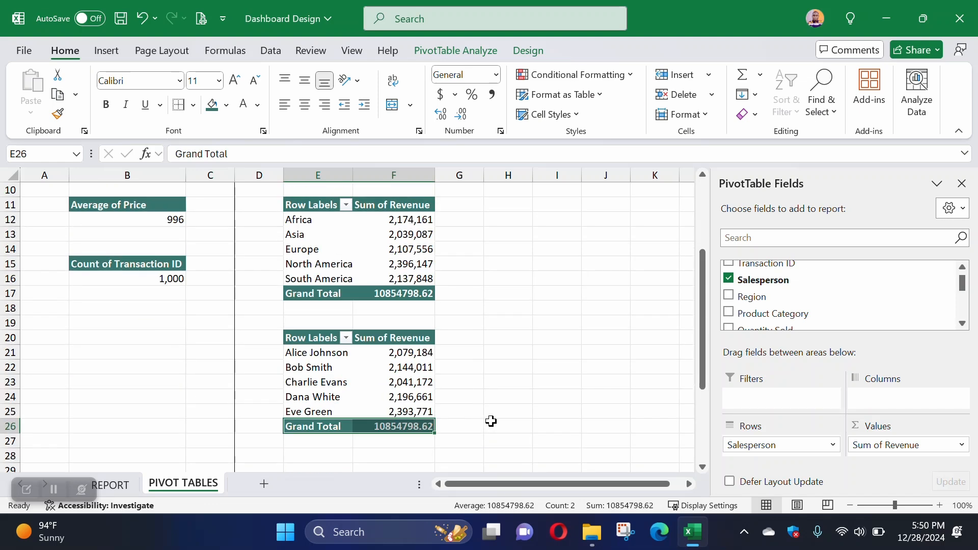
left_click(469, 175)
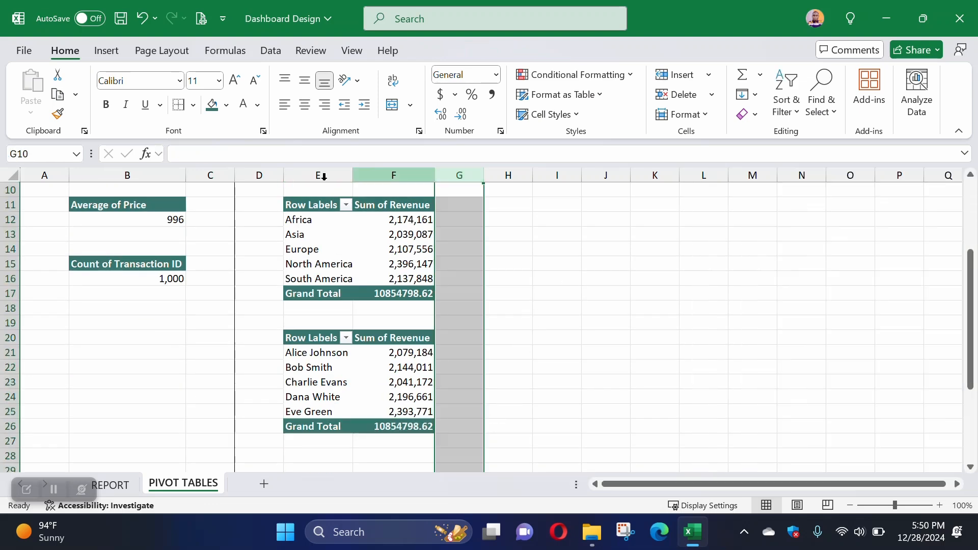
left_click(562, 291)
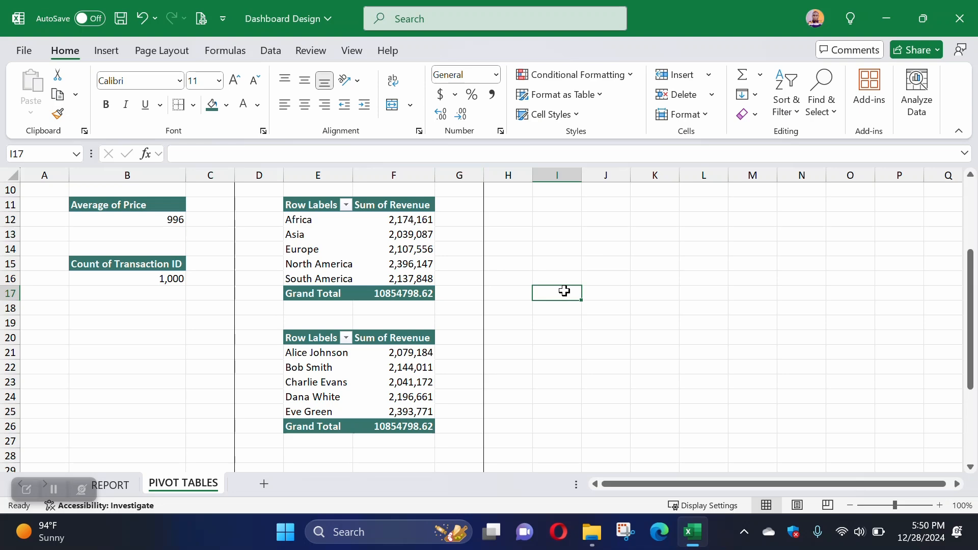
Step: Check the top-performing products question on REPORT and copy the total revenue PivotTable in B3:B4 to cell I3 of PIVOT TABLES
scroll(564, 289, "up", 3)
left_click(563, 220)
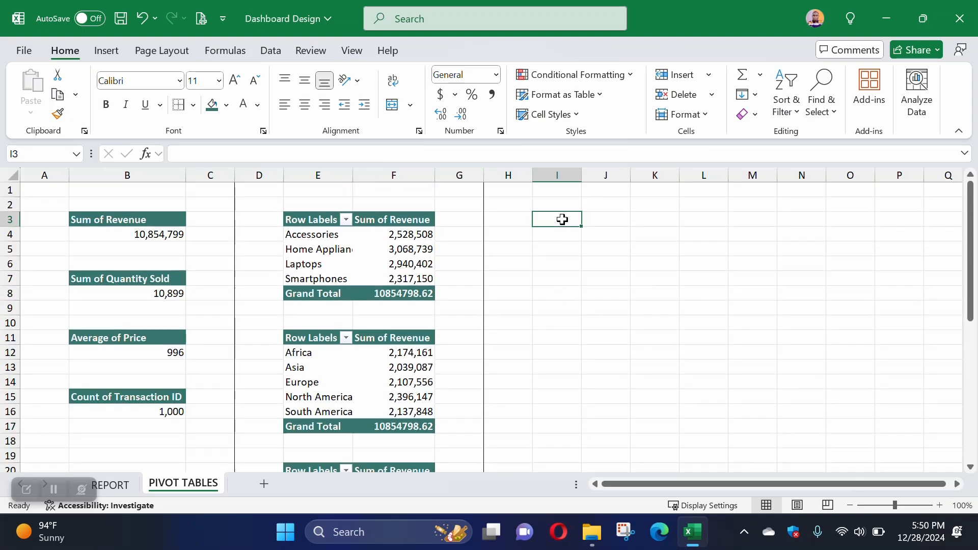
left_click(110, 485)
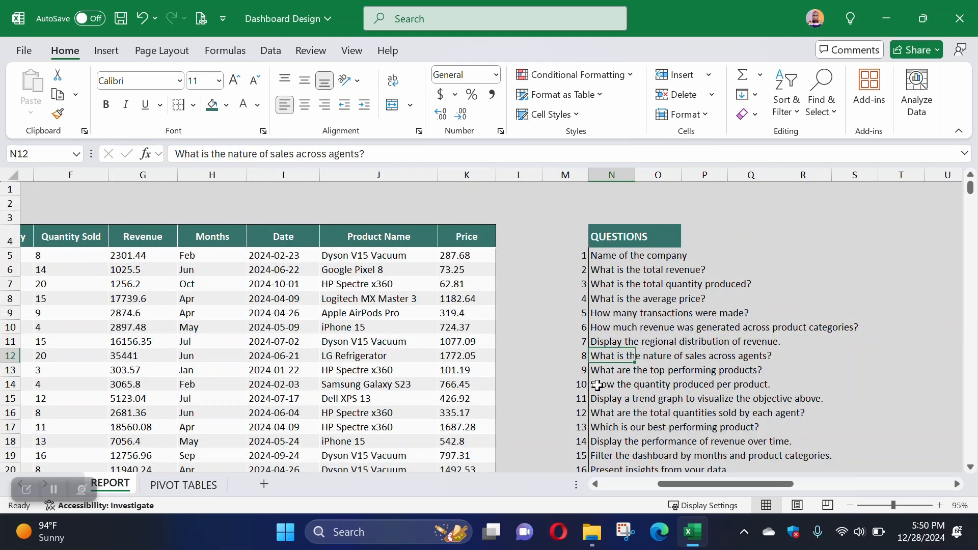
left_click(614, 372)
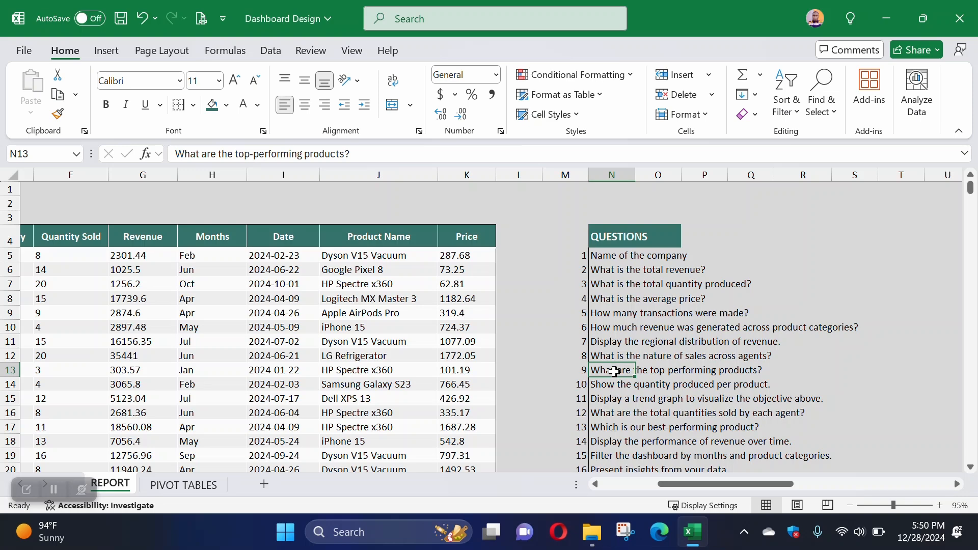
left_click(184, 485)
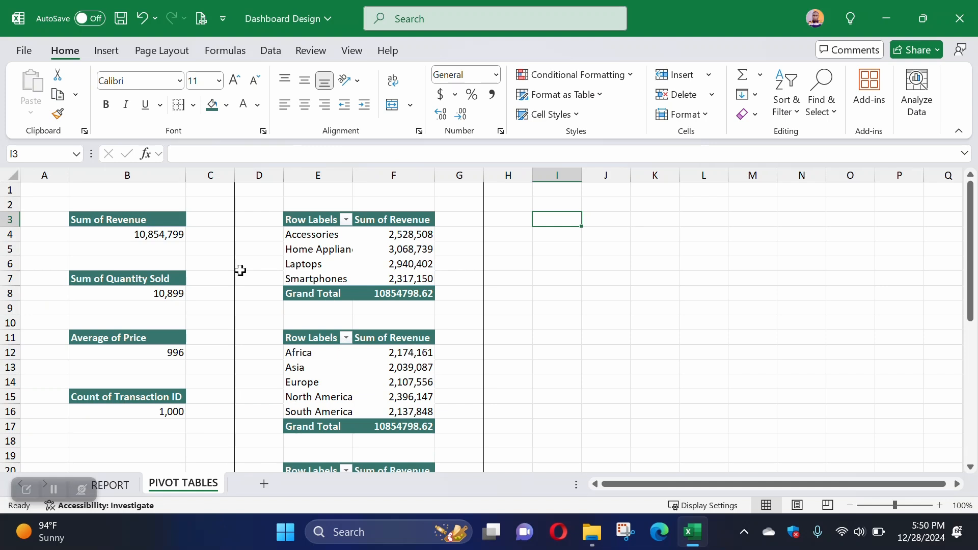
left_click_drag(157, 227, 158, 234)
key("ctrl+c")
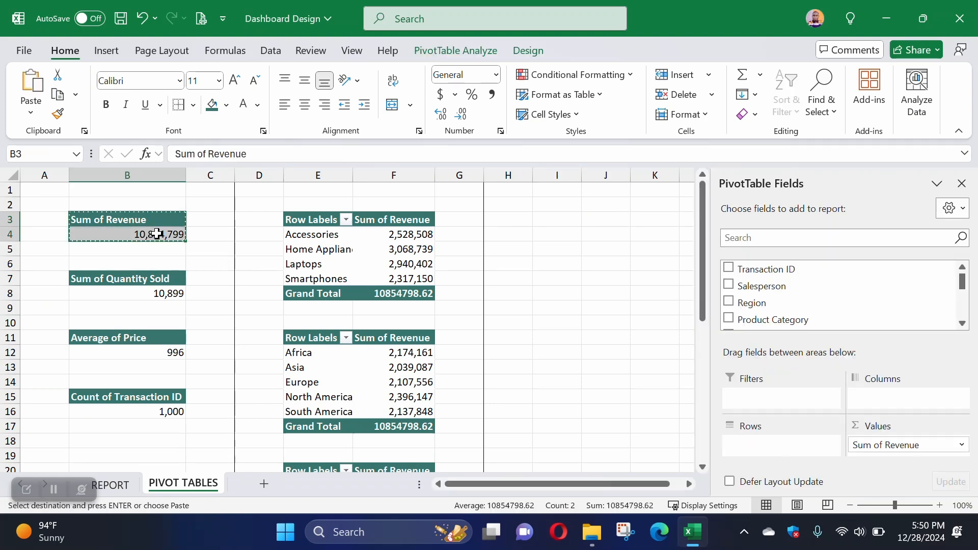
left_click(544, 216)
key("ctrl+v")
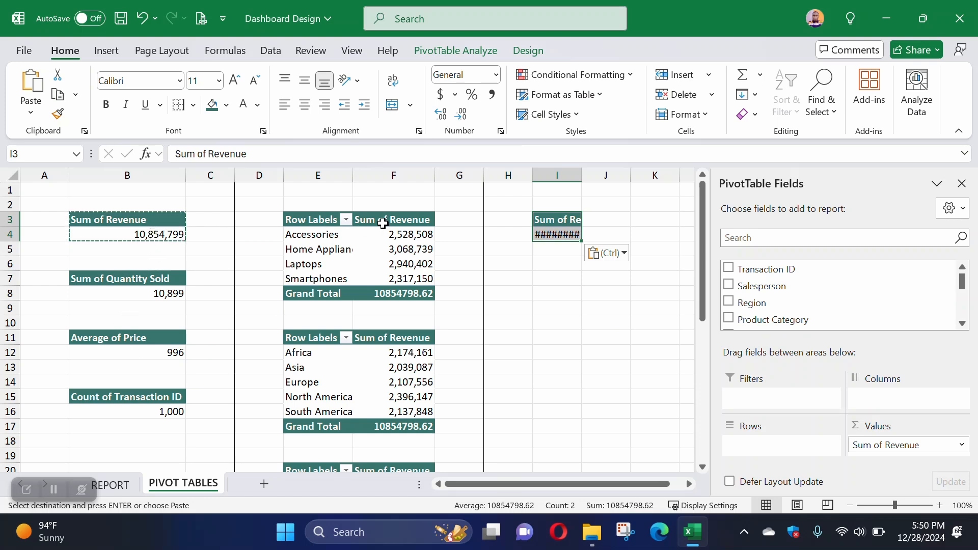
Step: Autofit column I and add Product Name to the rows of the revenue PivotTable at I3
double_click(585, 172)
left_click(564, 233)
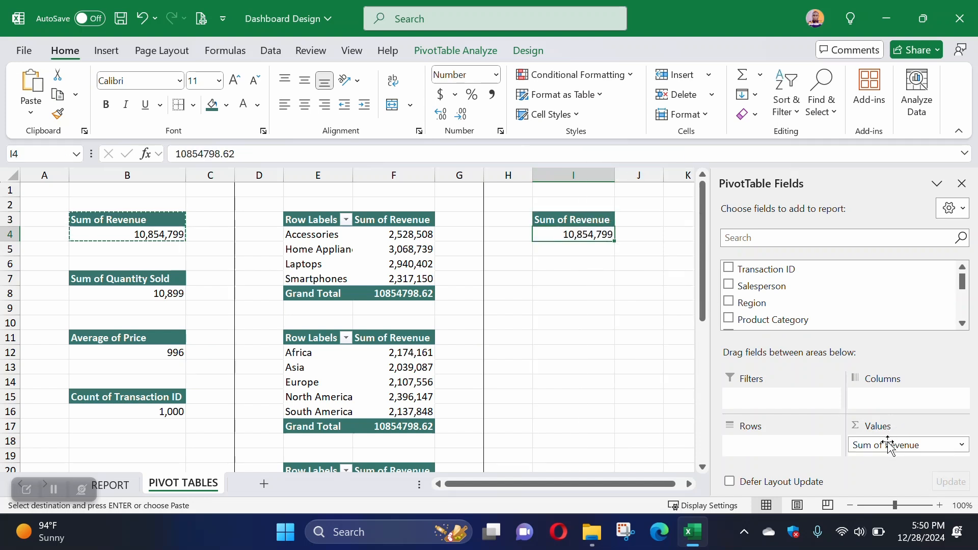
scroll(776, 316, "down", 3)
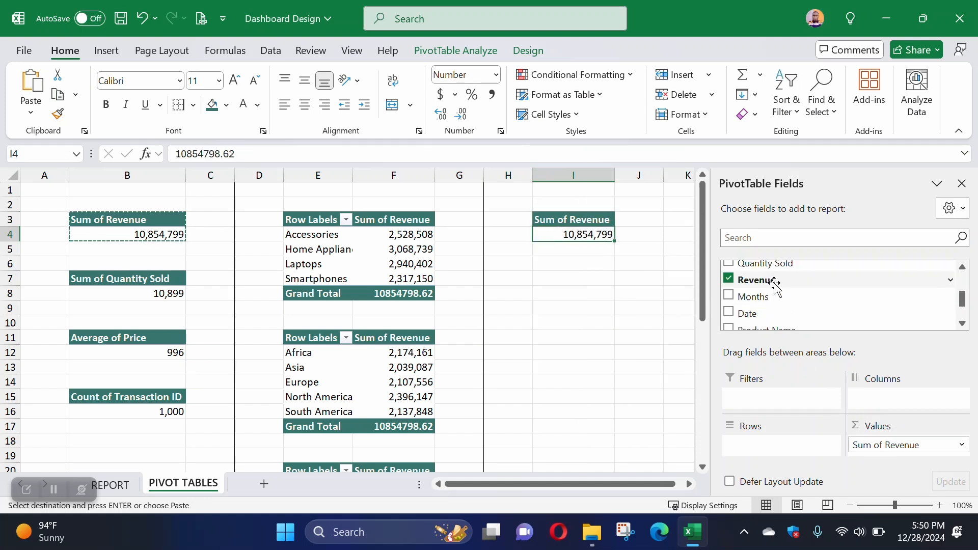
scroll(775, 315, "down", 1)
left_click_drag(771, 295, 766, 458)
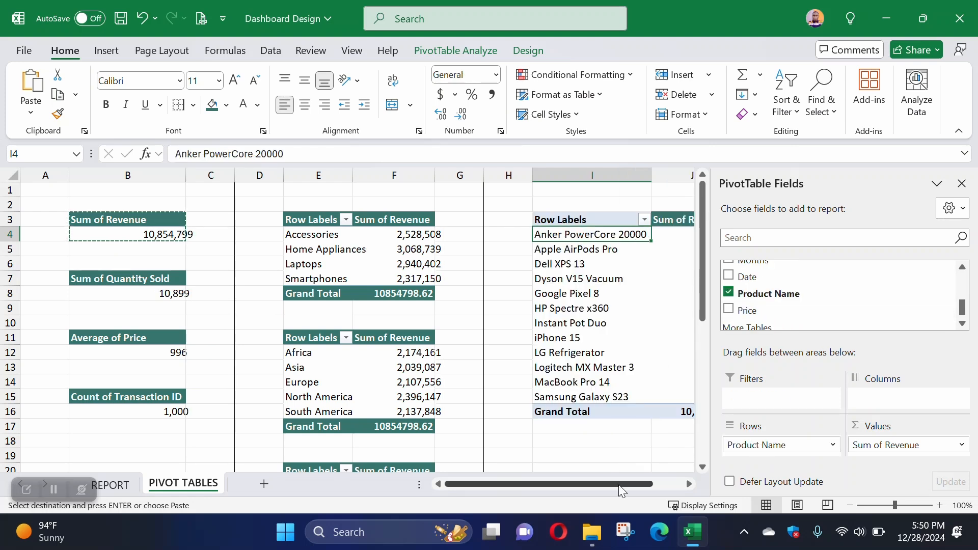
left_click_drag(607, 487, 654, 487)
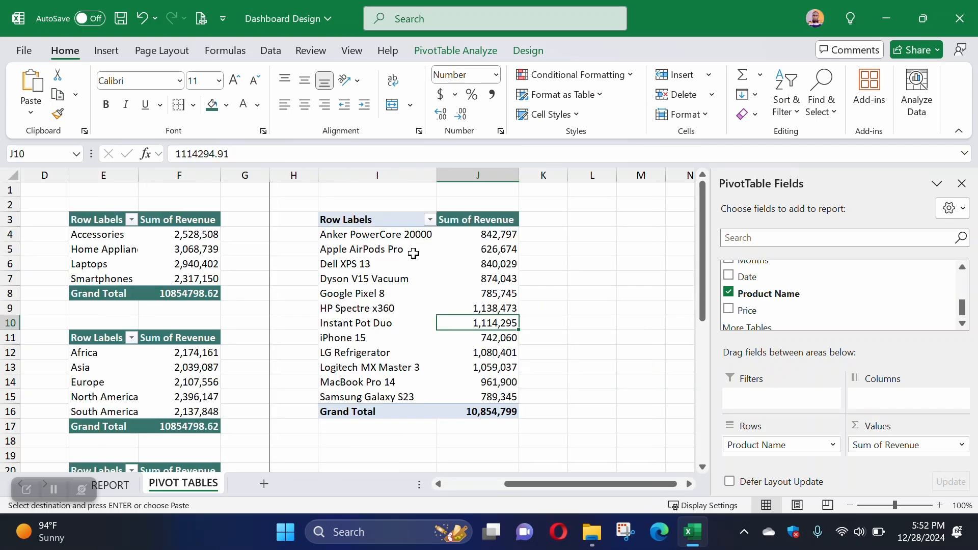
Step: Sort the product PivotTable at I3 by Sum of Revenue from largest to smallest and review the leading products
left_click(492, 235)
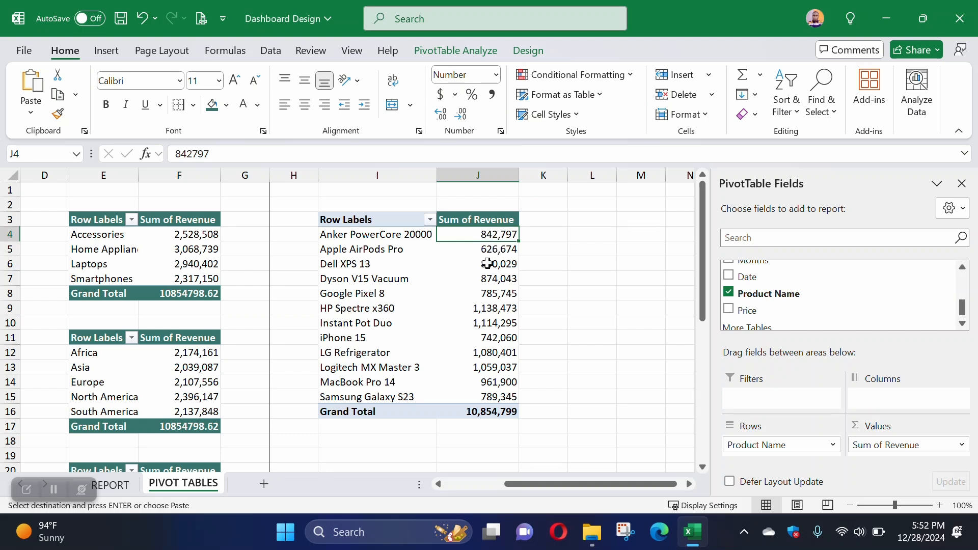
left_click(354, 263)
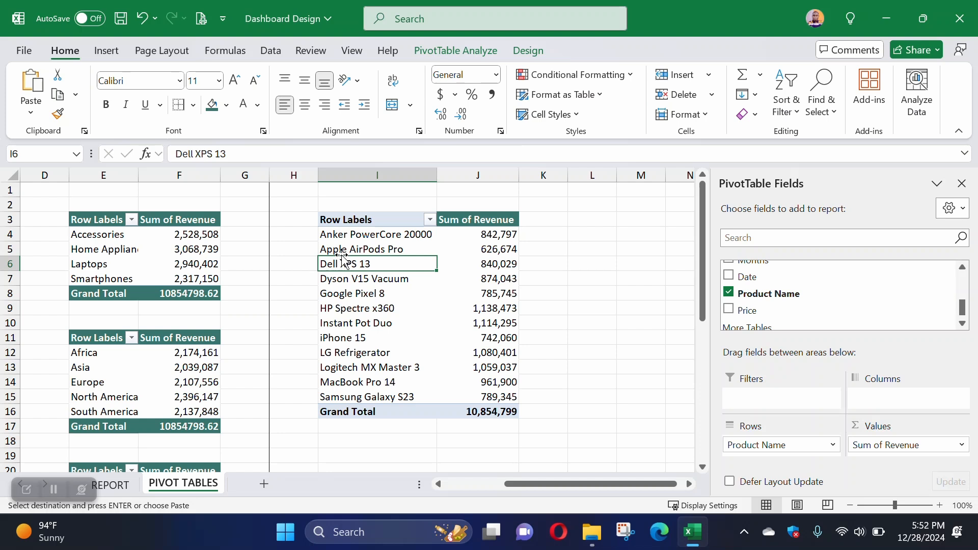
left_click(494, 282)
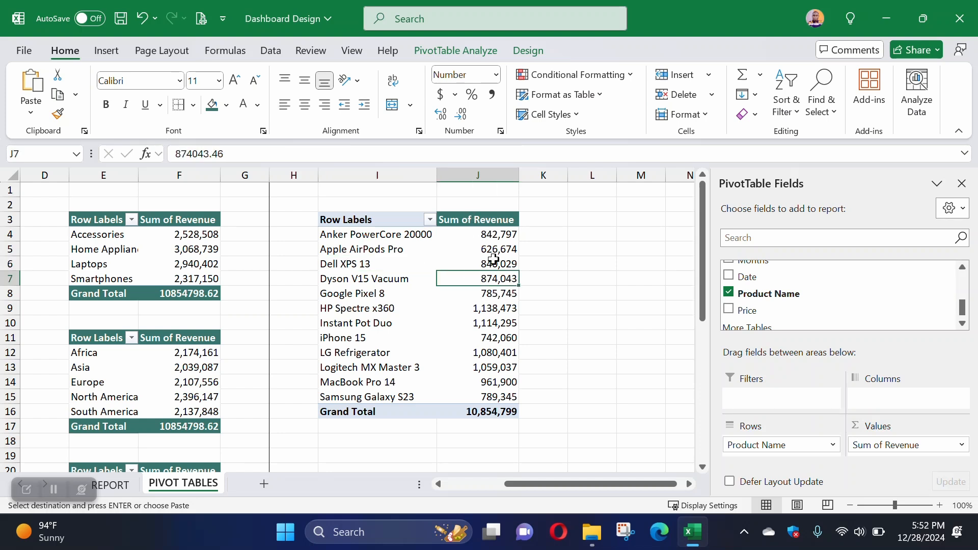
right_click(484, 279)
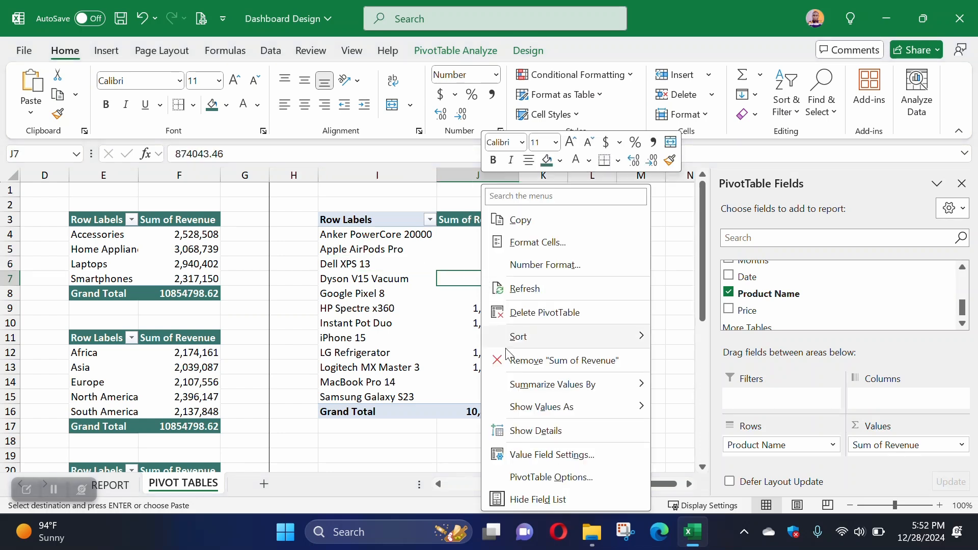
mouse_move(518, 336)
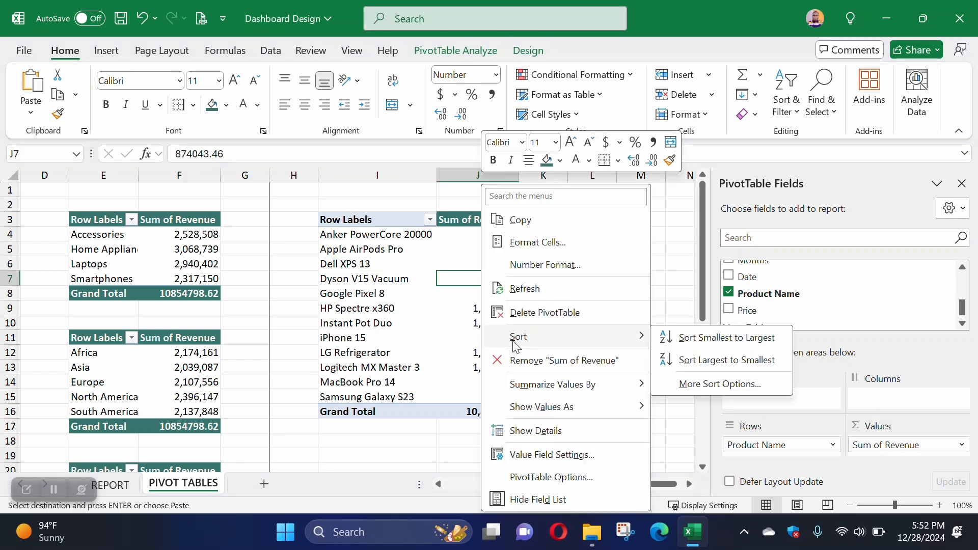
left_click(742, 366)
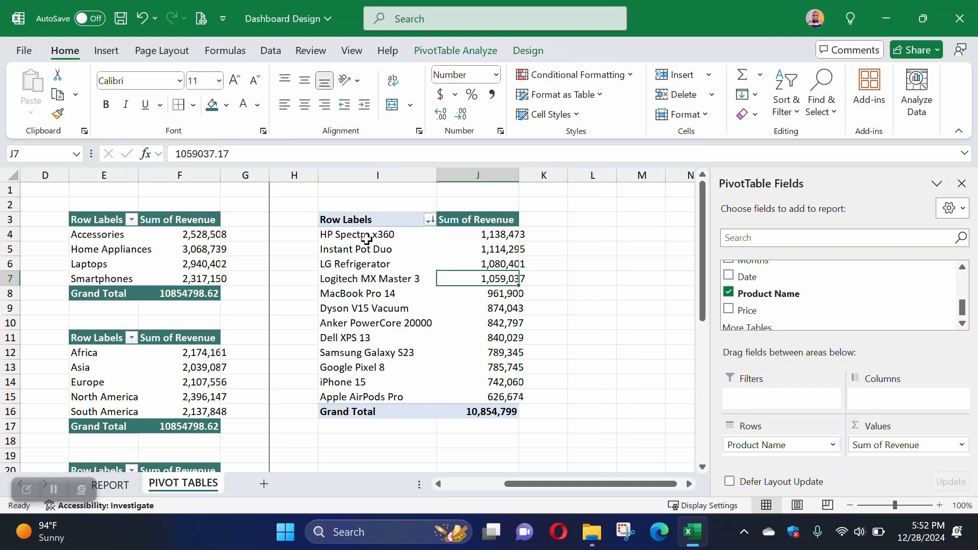
left_click(499, 234)
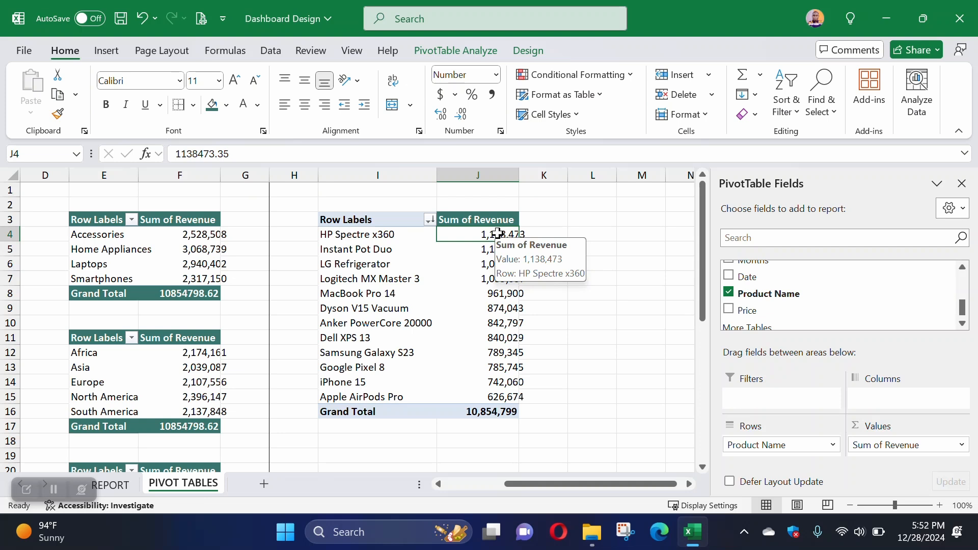
left_click(362, 253)
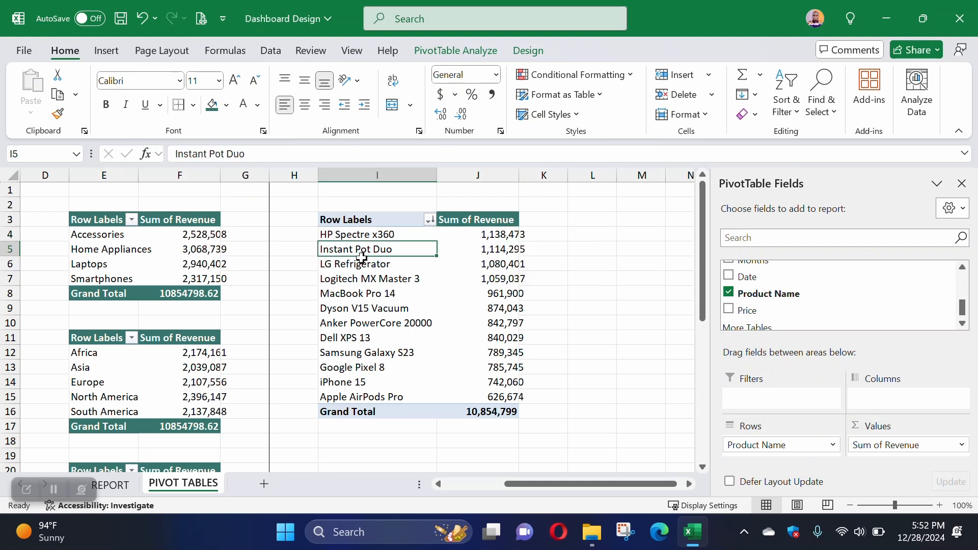
left_click(365, 267)
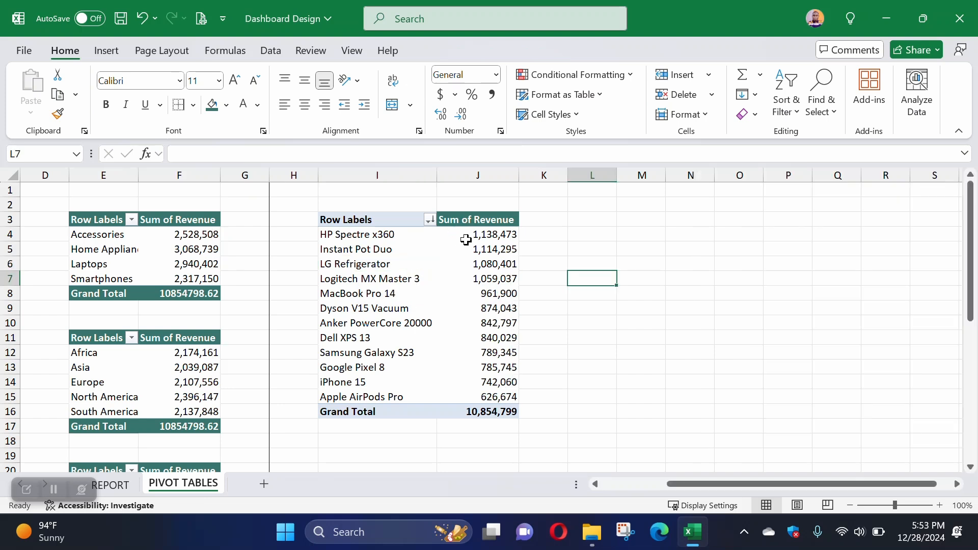
Step: Copy the J3 header format to the product PivotTable's Row Labels header and its Grand Total row
left_click(475, 219)
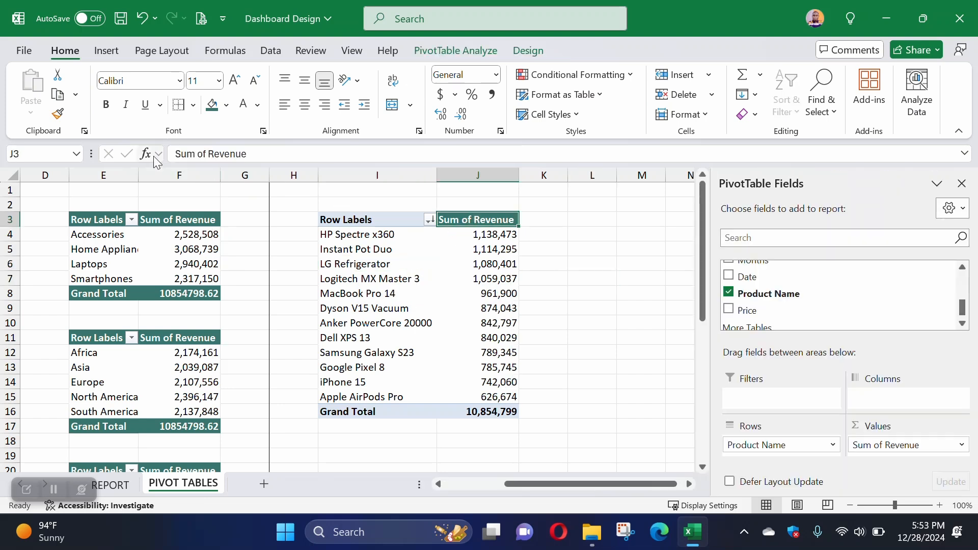
left_click(57, 113)
left_click(343, 219)
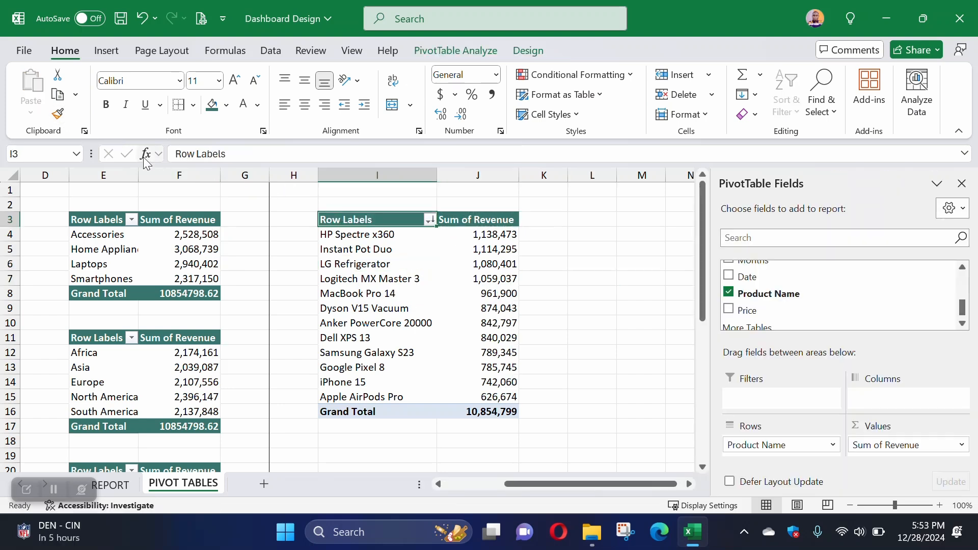
left_click(58, 114)
left_click_drag(368, 413, 480, 410)
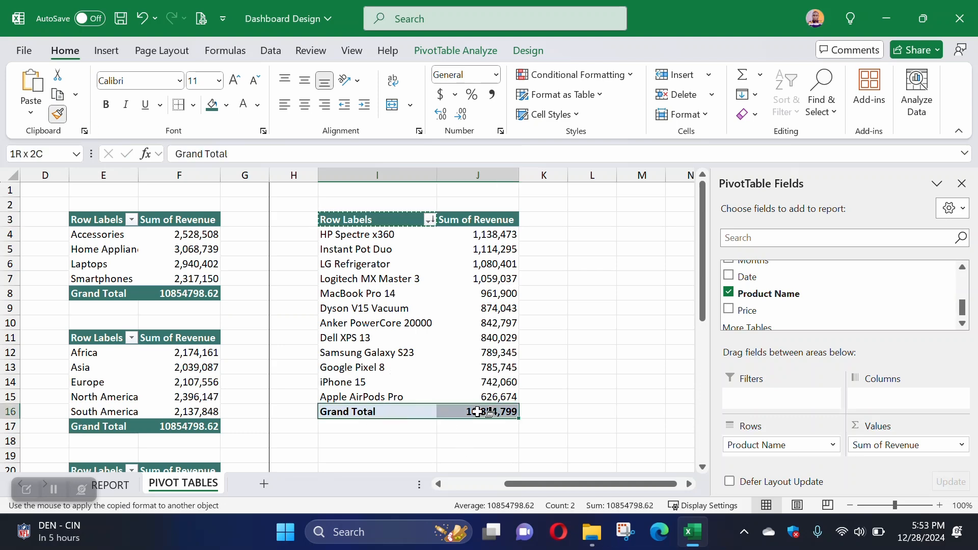
left_click(582, 406)
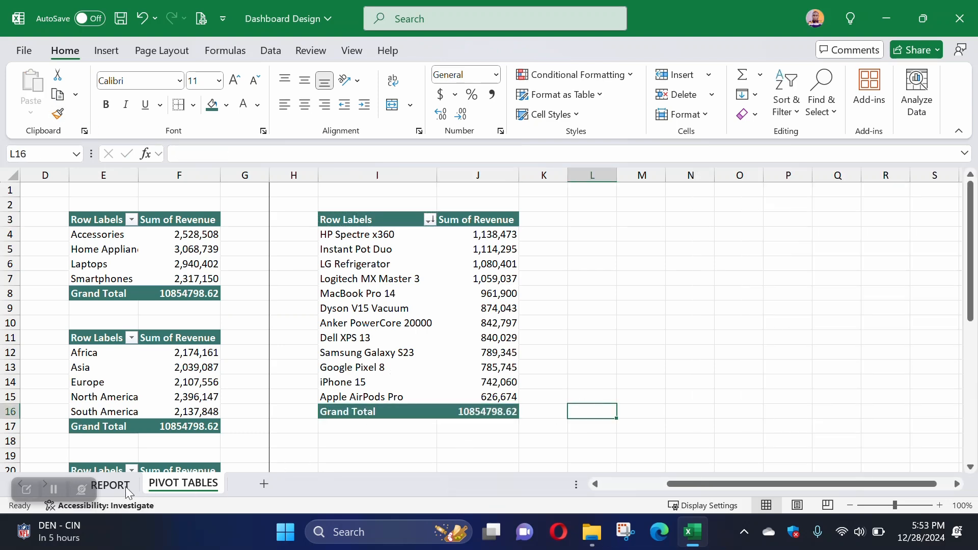
Step: Check the remaining questions on REPORT and copy the product revenue PivotTable in I3:J16 to cell I19 of PIVOT TABLES
left_click(111, 485)
scroll(620, 393, "down", 2)
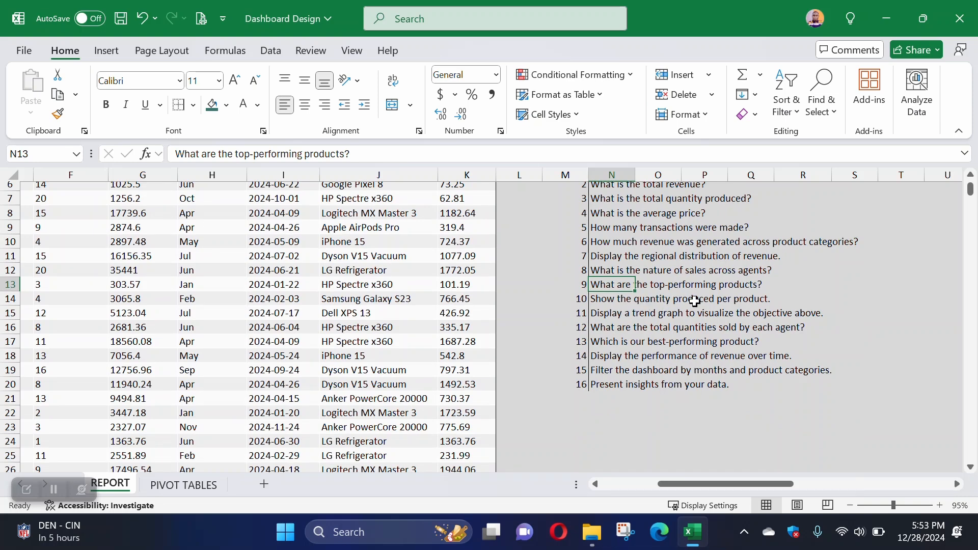
left_click(201, 486)
left_click_drag(327, 219, 479, 411)
key("ctrl+c")
scroll(391, 362, "down", 4)
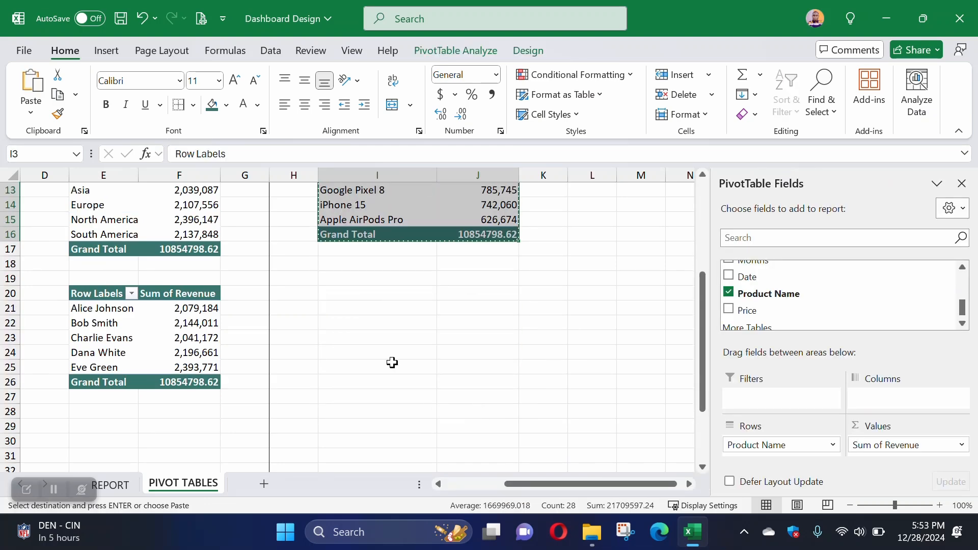
left_click(339, 279)
key("ctrl+v")
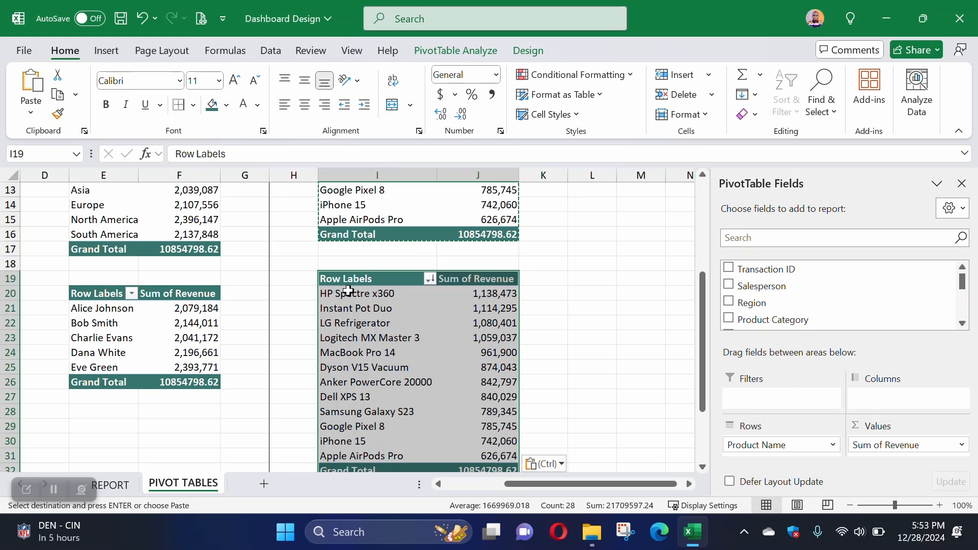
Step: Replace Revenue with Quantity Sold in the values of the PivotTable at I19
scroll(382, 307, "down", 2)
left_click_drag(884, 446, 809, 309)
scroll(764, 306, "down", 3)
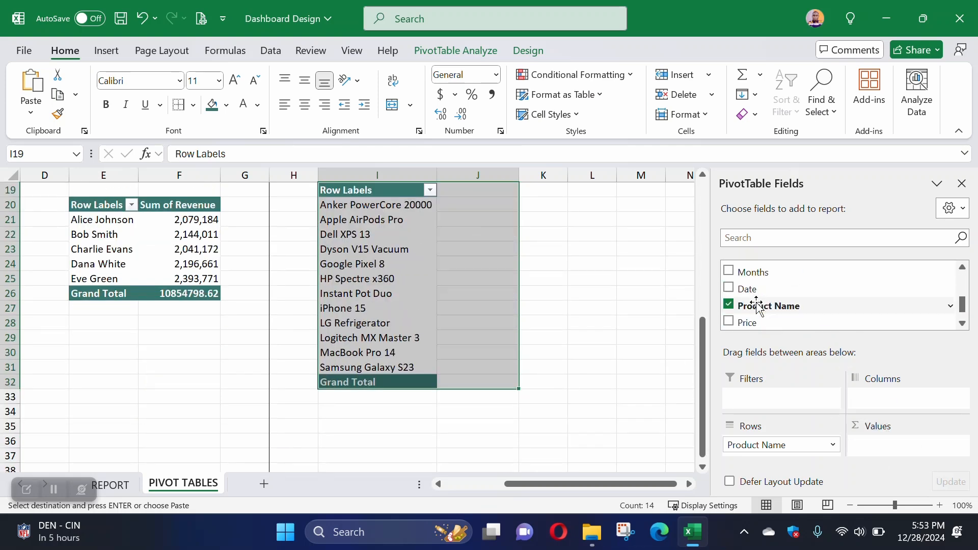
scroll(761, 304, "up", 3)
left_click_drag(766, 293, 887, 438)
left_click(434, 260)
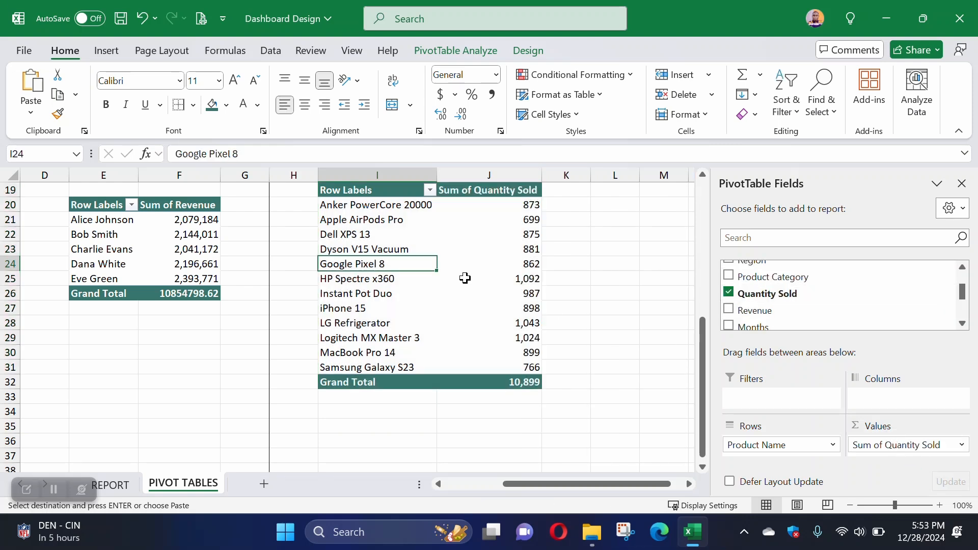
Step: Sort the product PivotTable at I19 by Sum of Quantity Sold from largest to smallest
left_click_drag(400, 205, 530, 216)
left_click(357, 242)
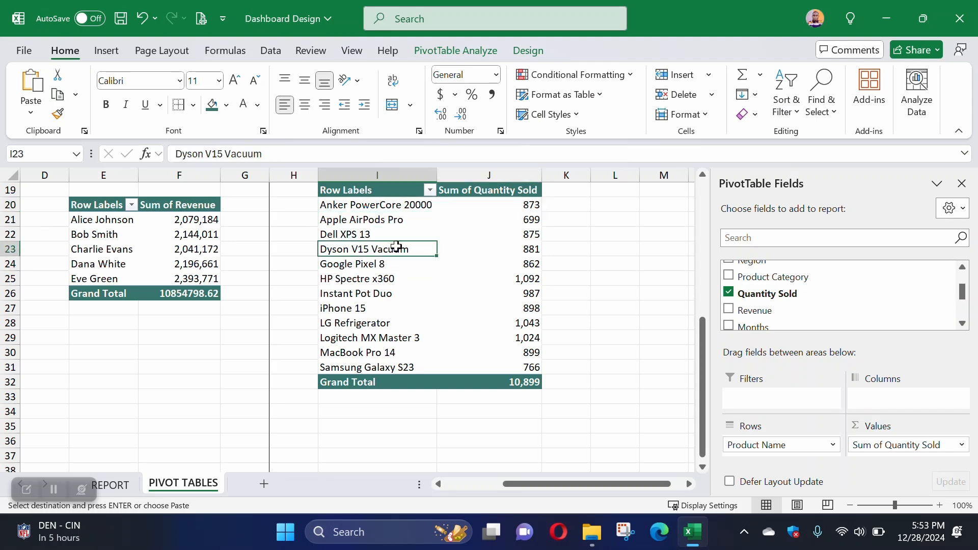
left_click_drag(356, 295, 369, 310)
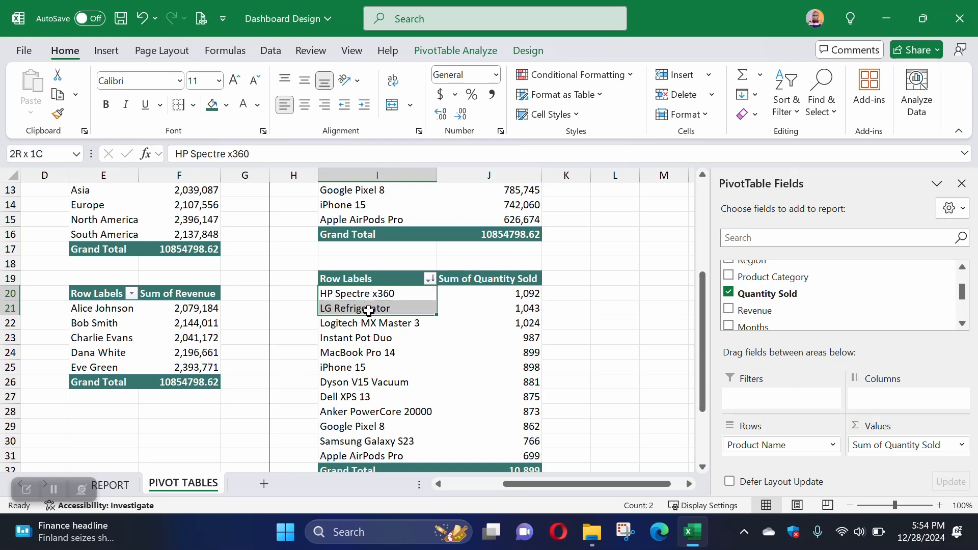
Step: Compare the top products in the revenue and quantity PivotTables and return to the question list on REPORT
scroll(375, 307, "up", 4)
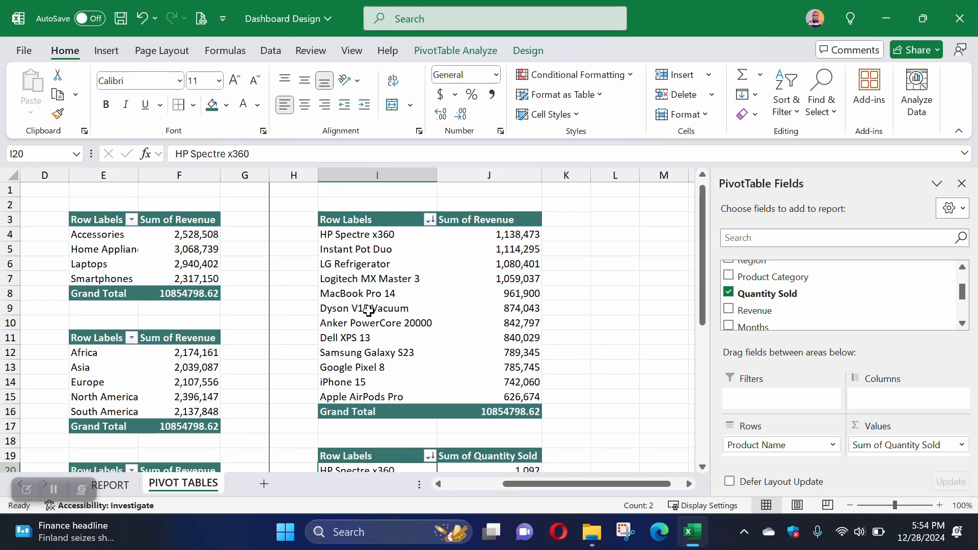
left_click_drag(375, 233, 377, 250)
left_click(375, 263)
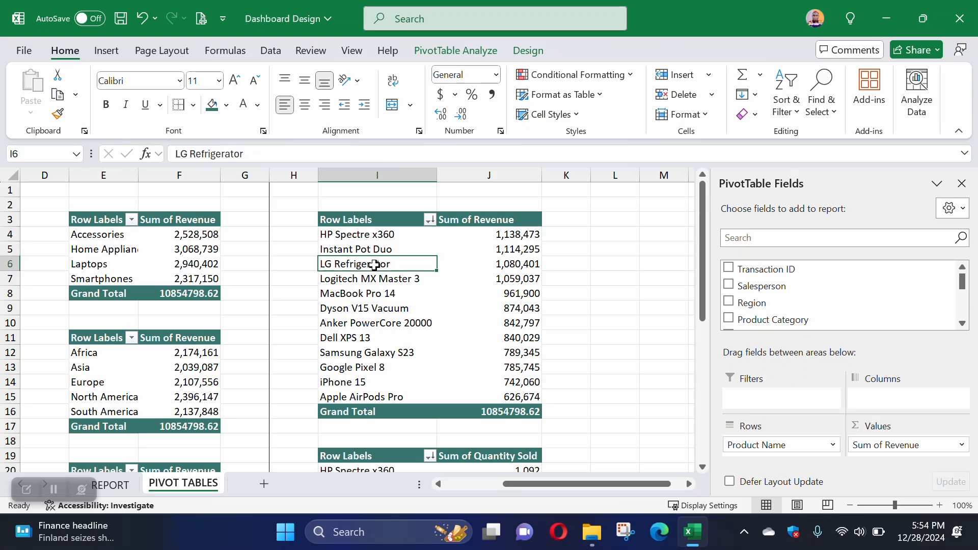
scroll(381, 255, "down", 4)
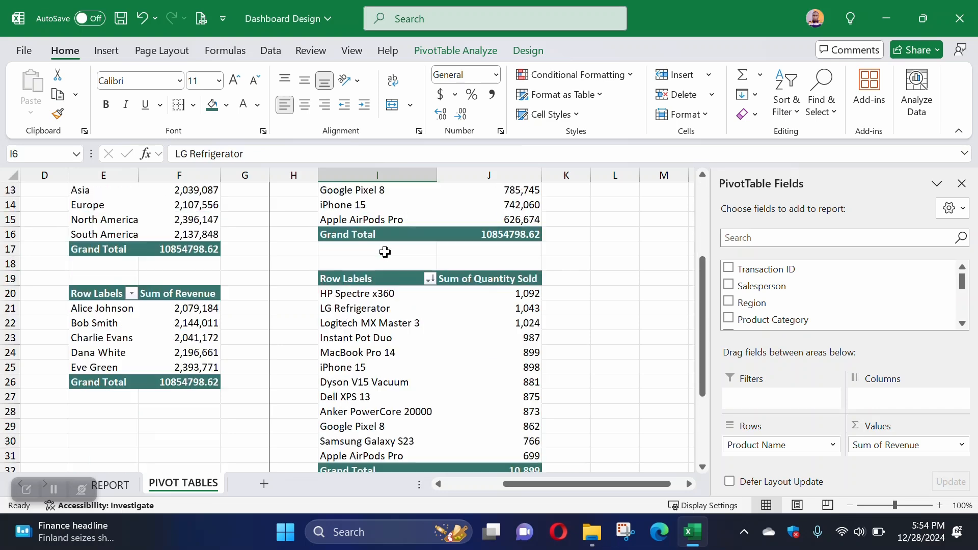
scroll(382, 314, "down", 1)
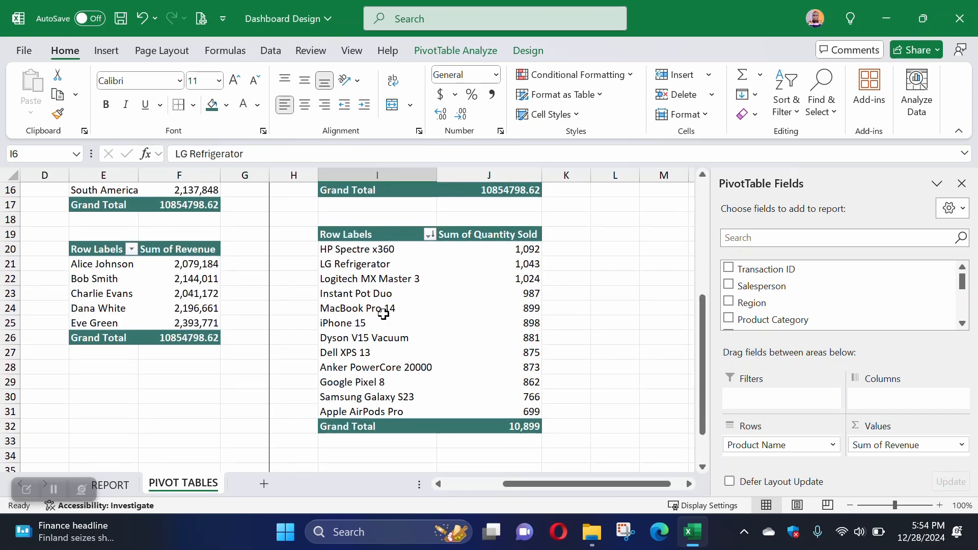
left_click(111, 485)
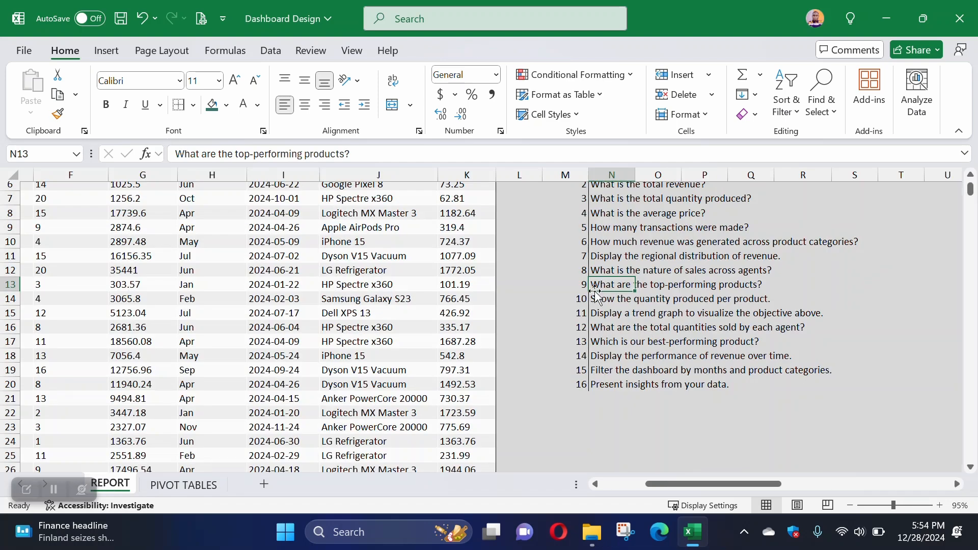
Step: Review questions 10 to 13 on REPORT against the product quantity PivotTable on PIVOT TABLES
left_click(609, 317)
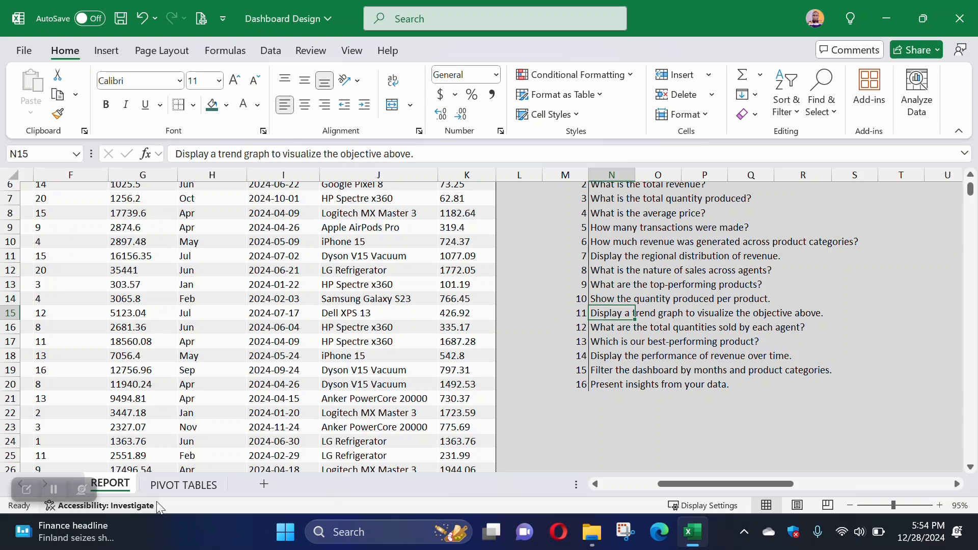
left_click(170, 487)
left_click(384, 275)
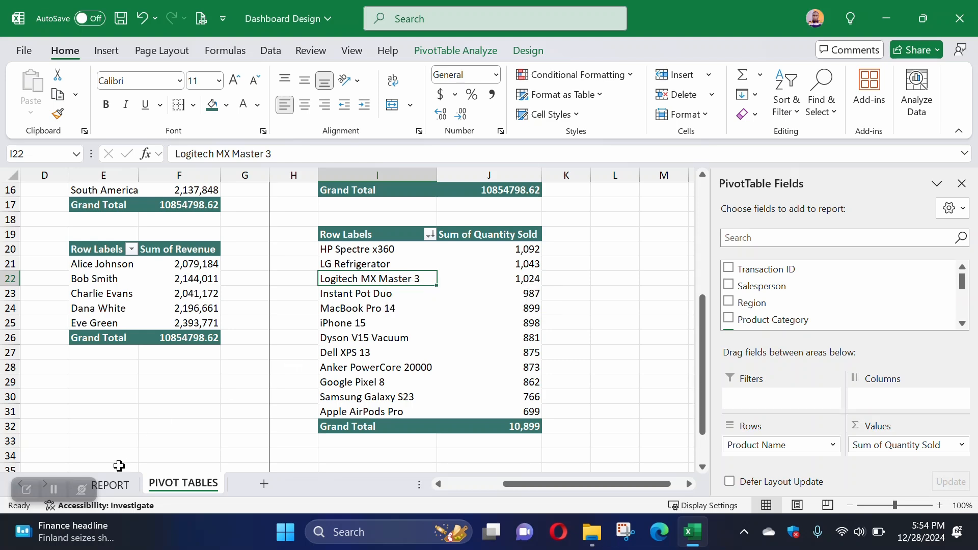
left_click(108, 484)
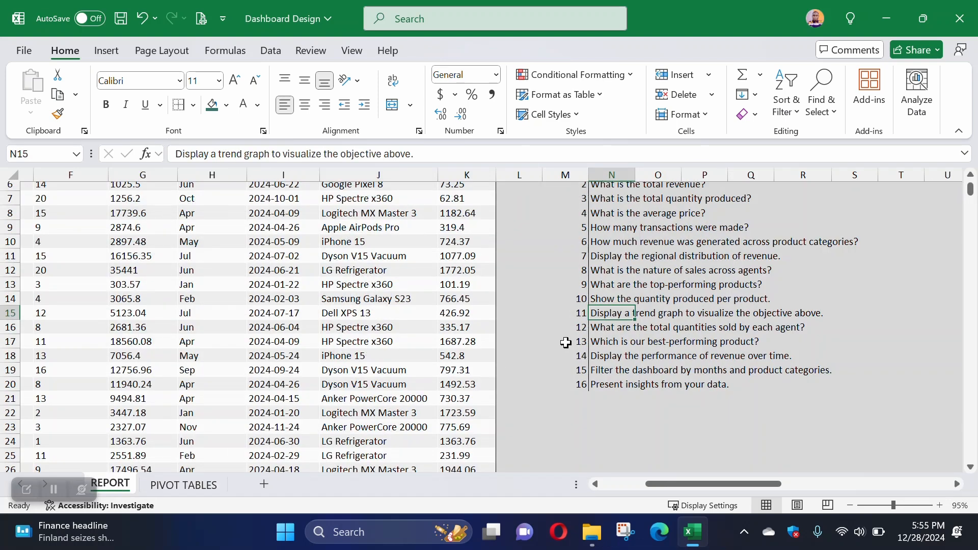
left_click(607, 345)
key("Up")
key("Up")
key("Up")
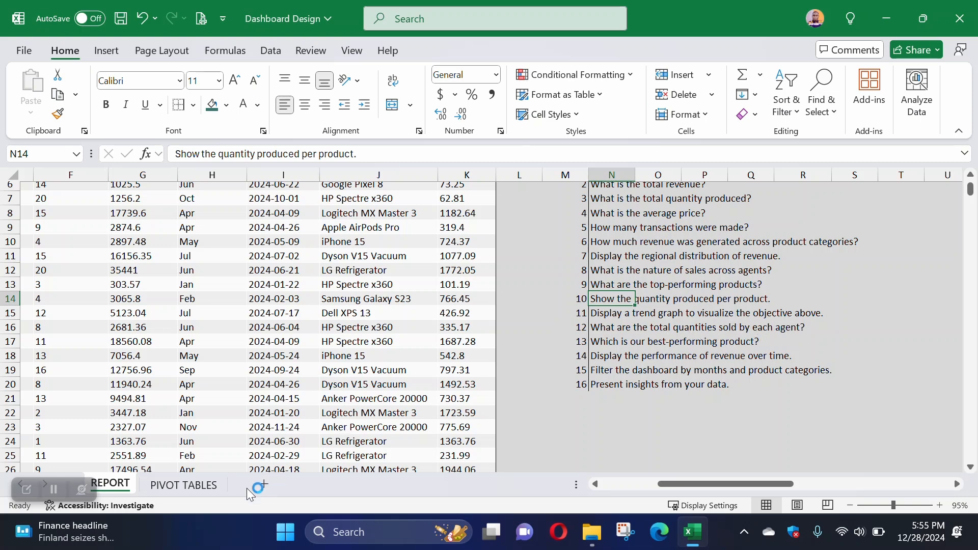
Step: On PIVOT TABLES, add a right border to column K and copy the category revenue PivotTable in E3:F8 to M3
left_click(191, 485)
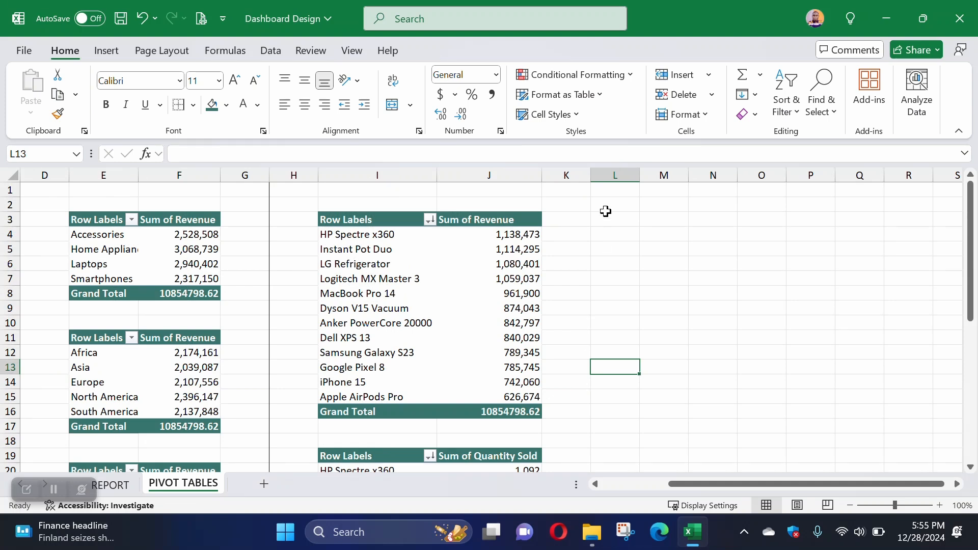
left_click(579, 174)
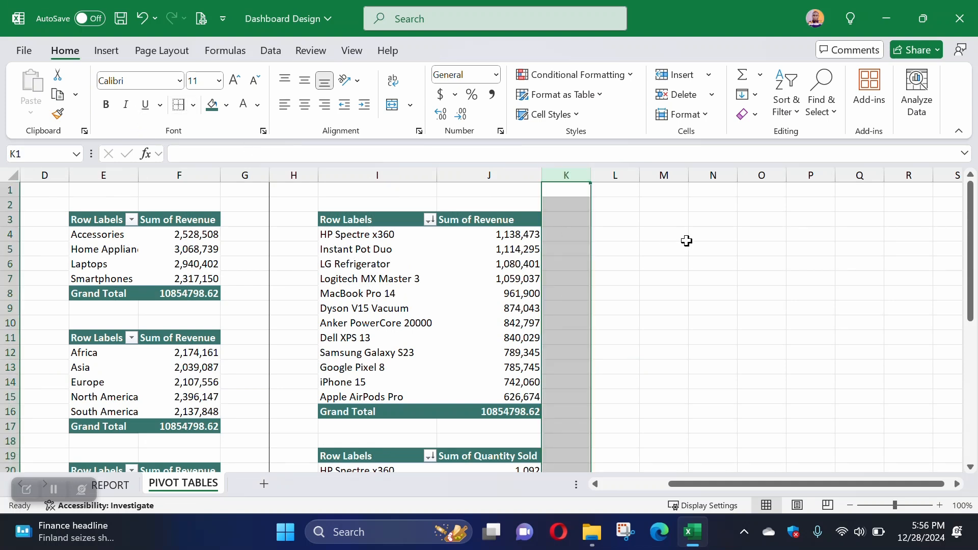
left_click(659, 221)
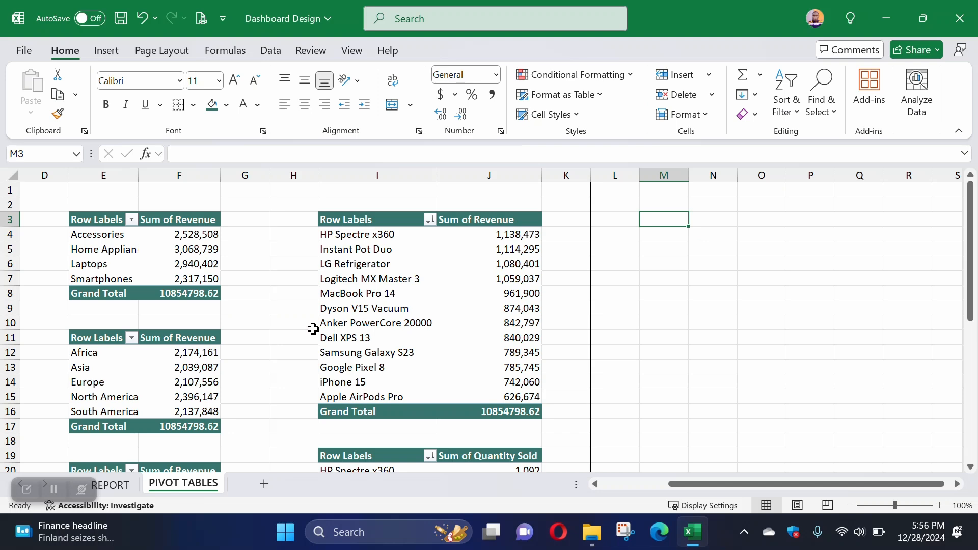
left_click_drag(102, 224, 176, 286)
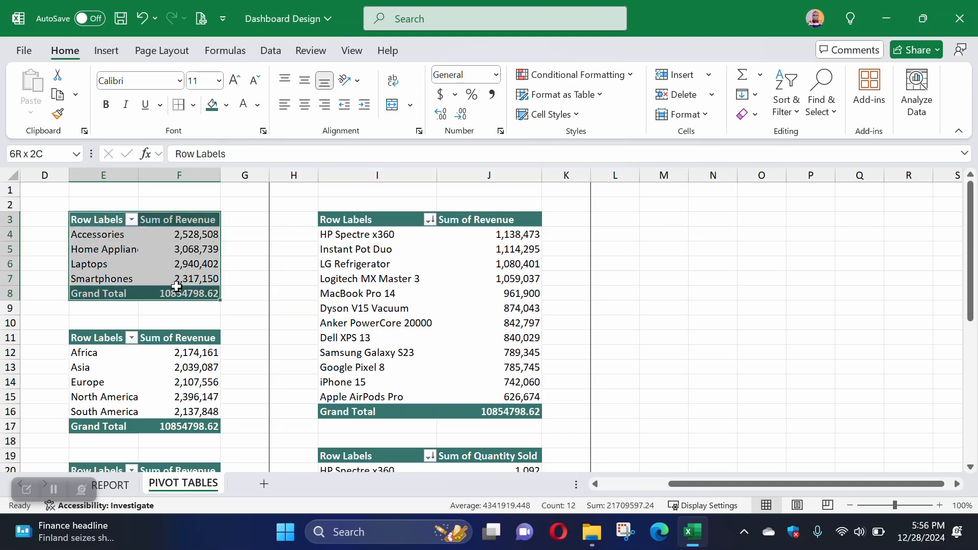
key("ctrl+c")
left_click(662, 221)
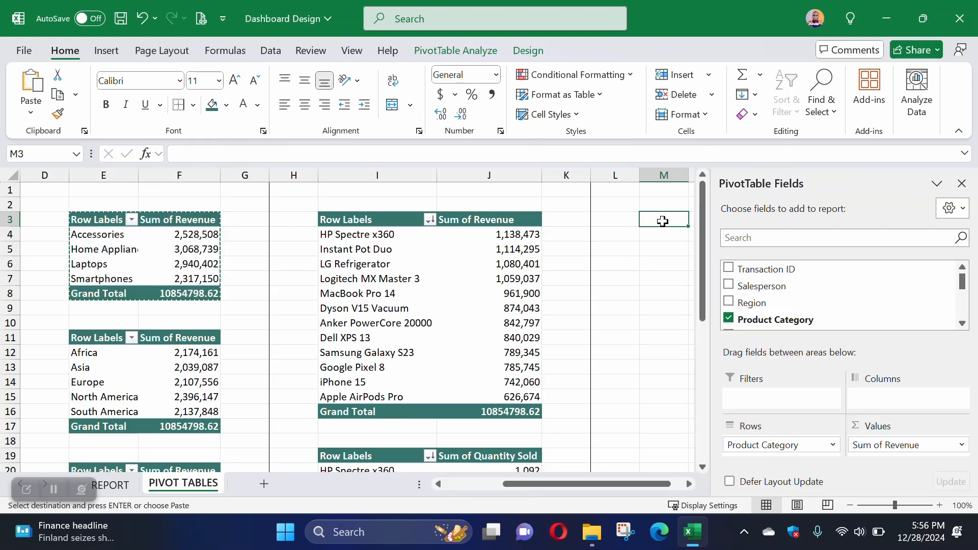
key("ctrl+v")
Step: In the PivotTable at M3, replace Revenue with Quantity Sold in the values and Product Category with Salesperson in the rows
left_click_drag(611, 487, 650, 488)
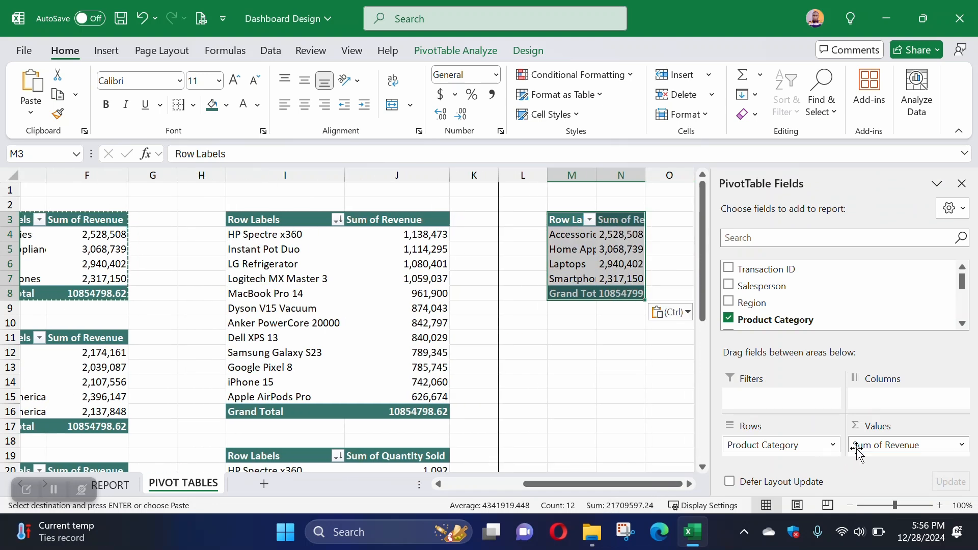
left_click_drag(866, 448, 776, 304)
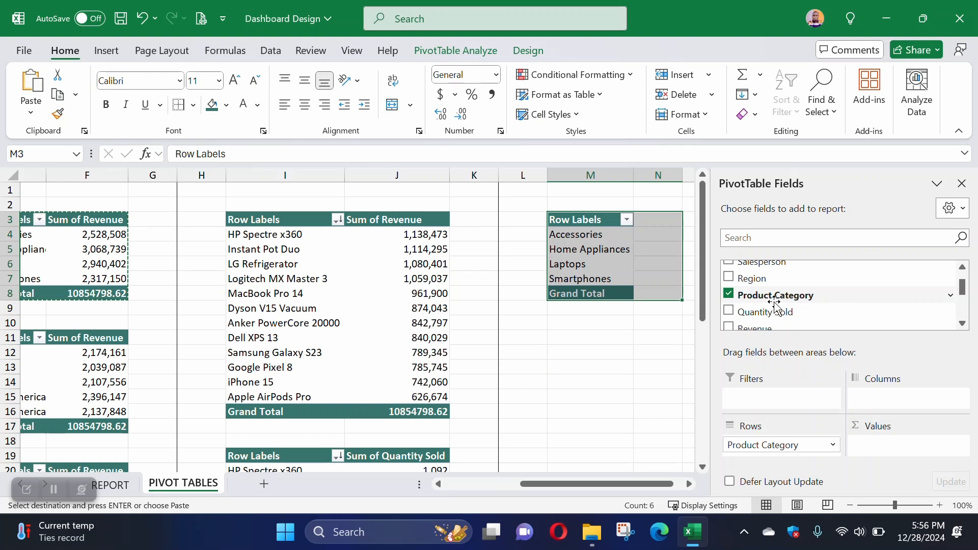
scroll(771, 321, "down", 1)
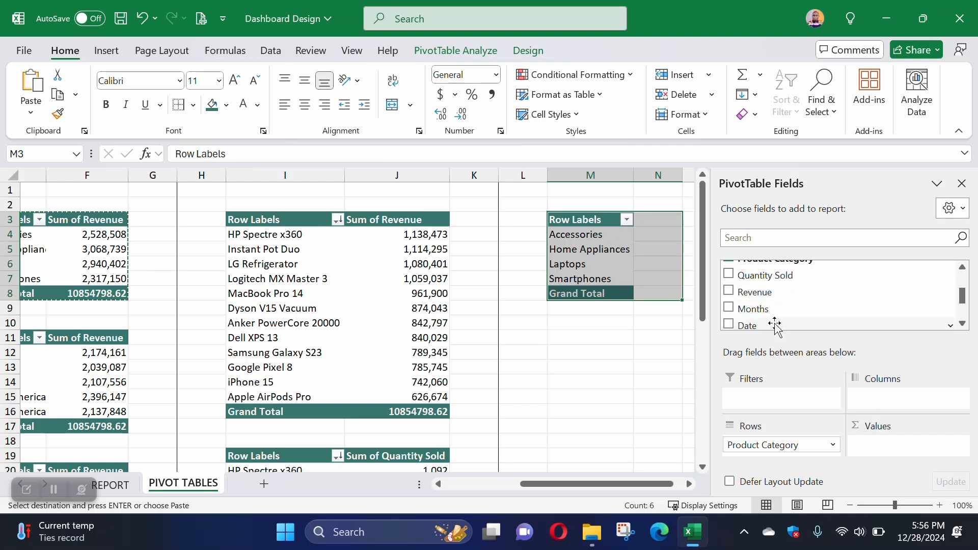
left_click_drag(764, 275, 881, 446)
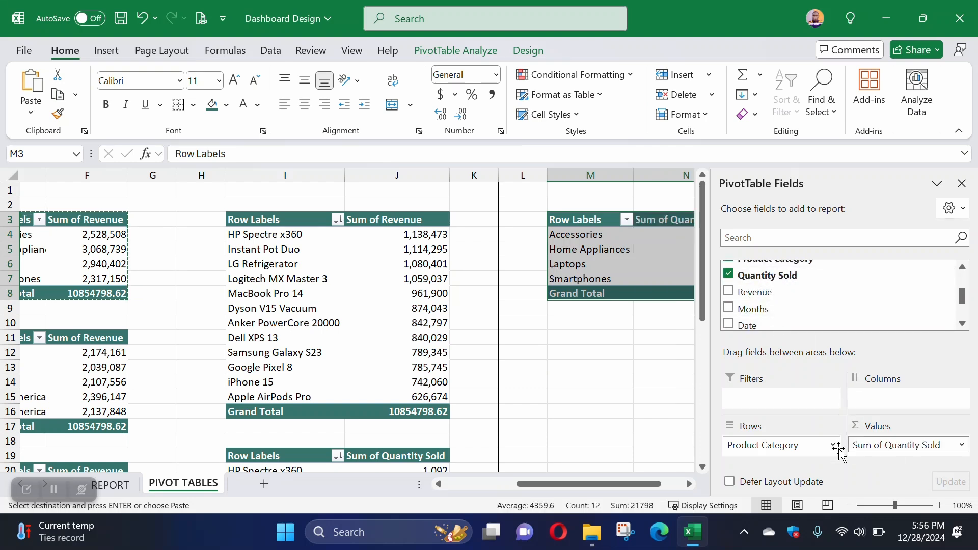
left_click_drag(787, 445, 767, 447)
scroll(769, 293, "up", 1)
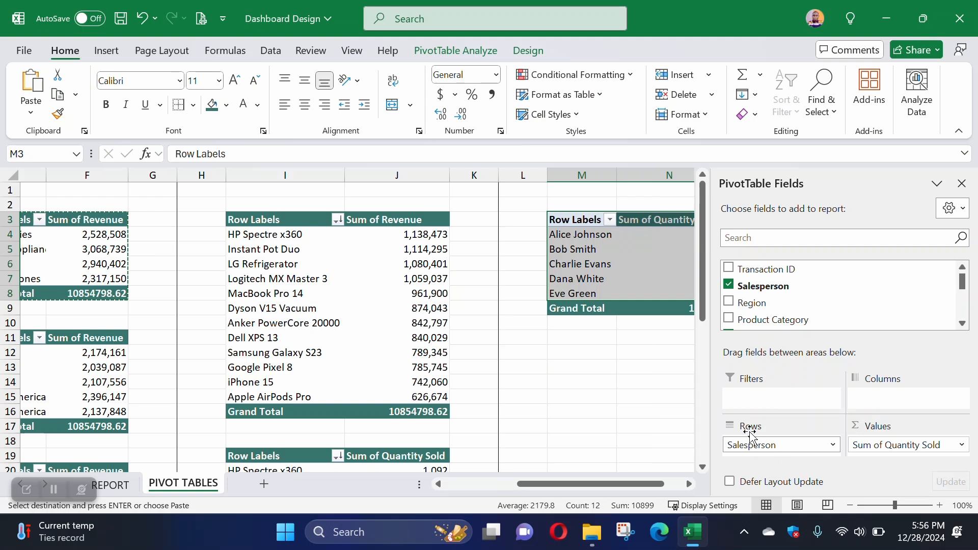
scroll(643, 488, "right", 1)
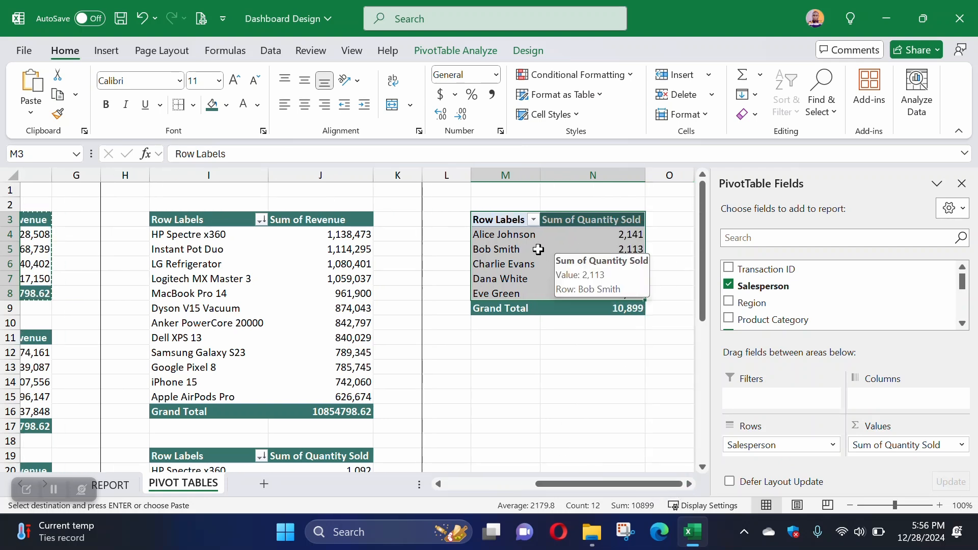
Step: Copy the header formatting of N3 onto the Row Labels cell M3 with Format Painter
left_click(564, 221)
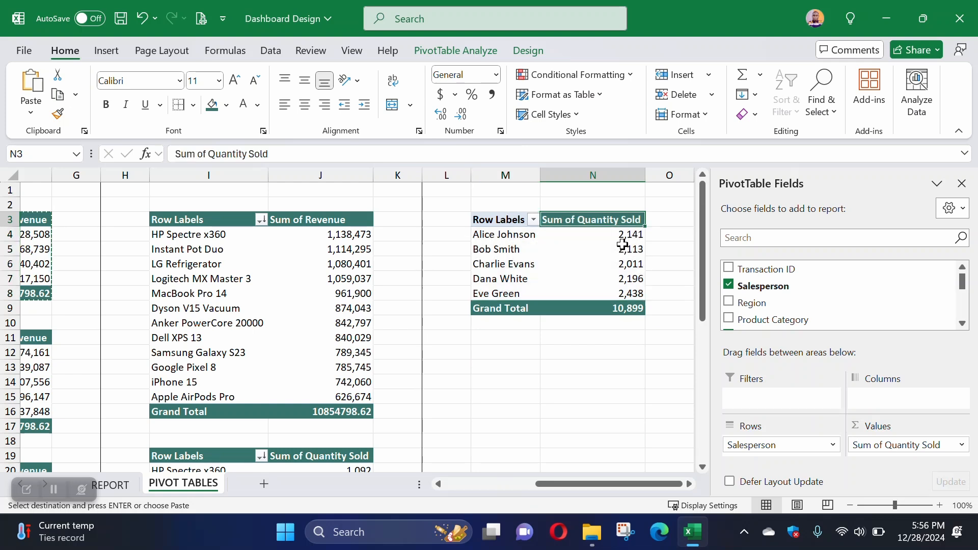
left_click(57, 114)
left_click(476, 220)
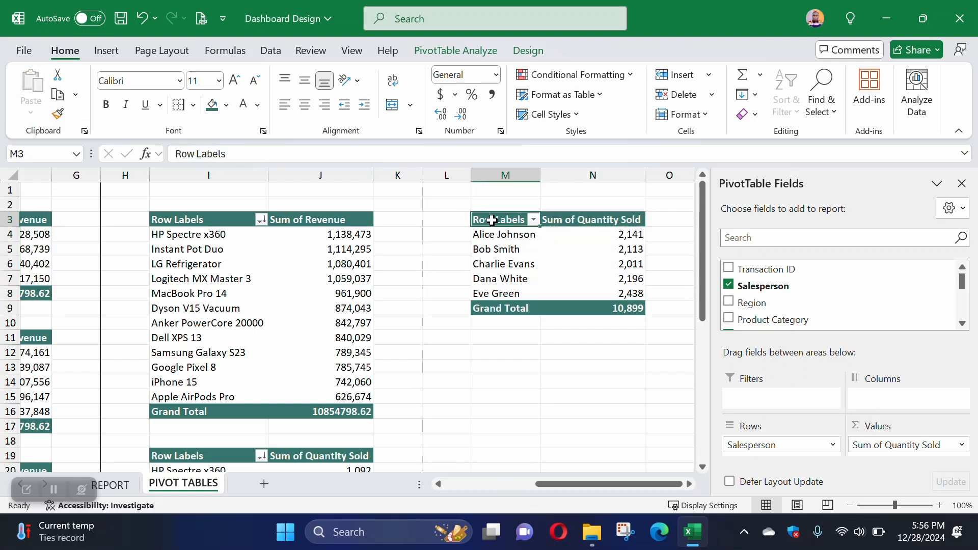
left_click(559, 376)
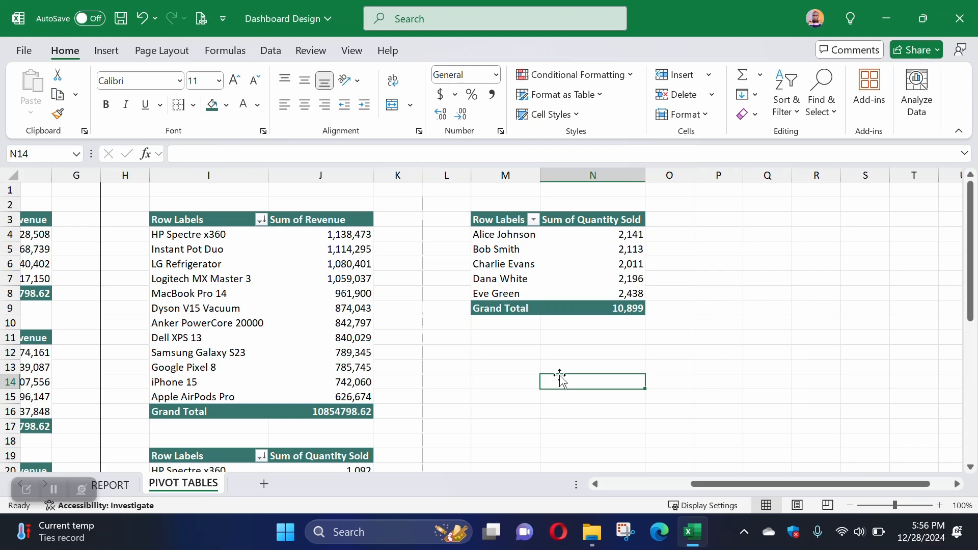
Step: Examine the product revenue PivotTable for the best-performing product and read the next question on REPORT about revenue over time
left_click(112, 484)
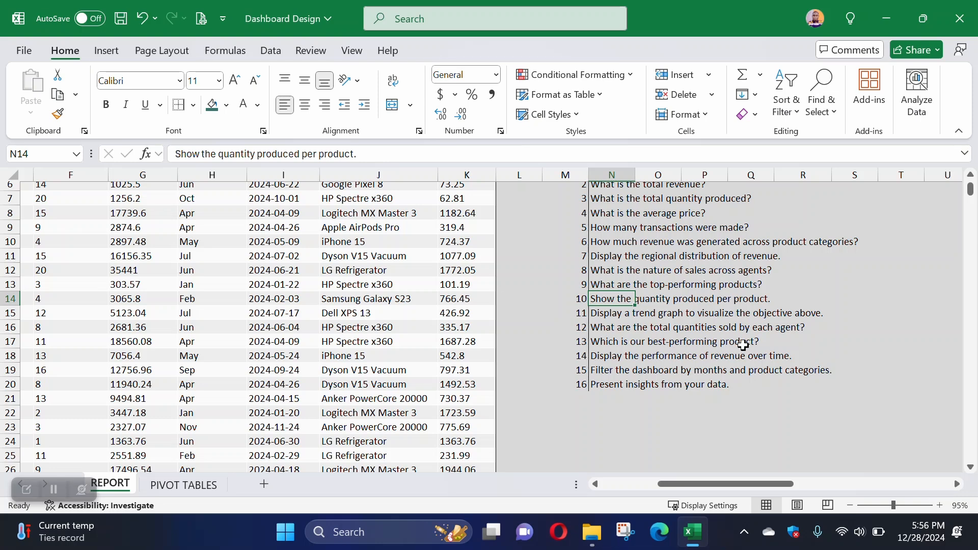
left_click(189, 485)
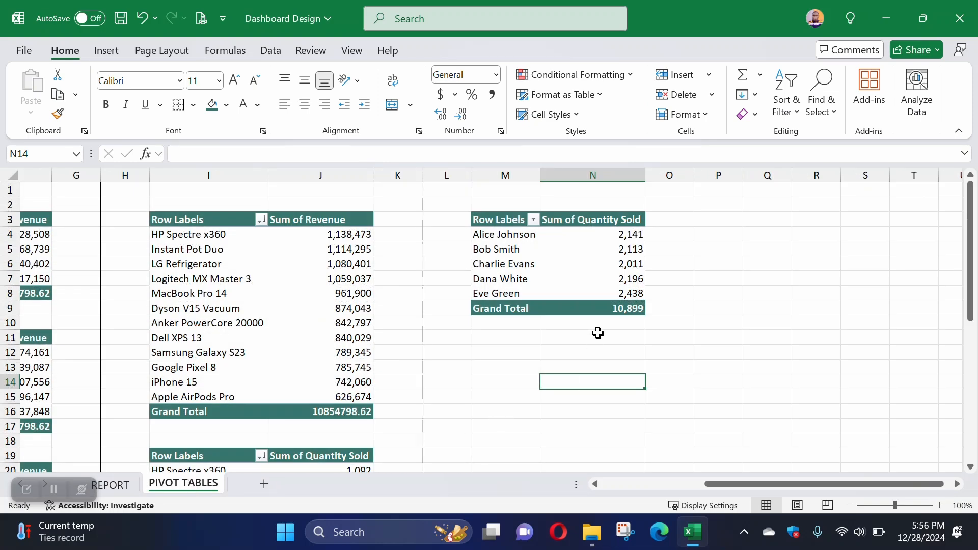
left_click(187, 238)
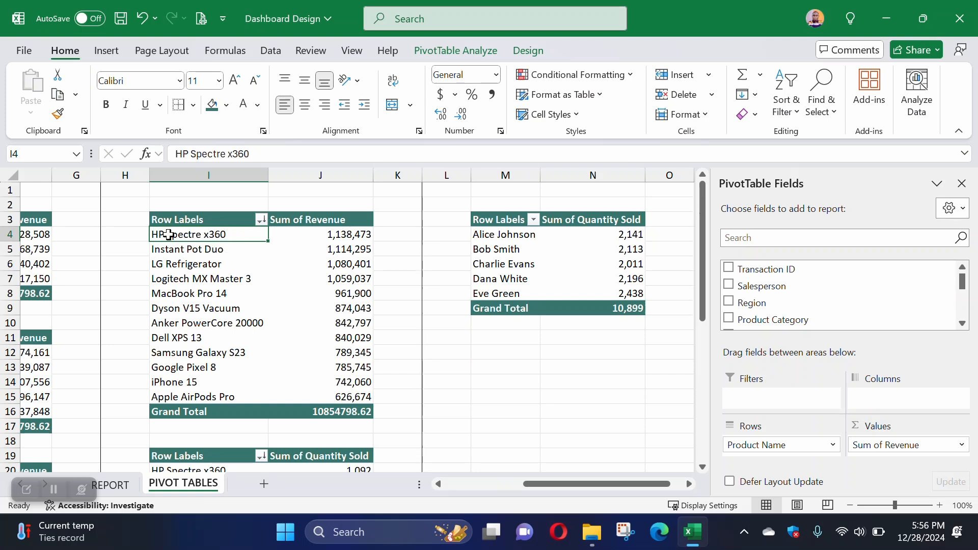
left_click(338, 235)
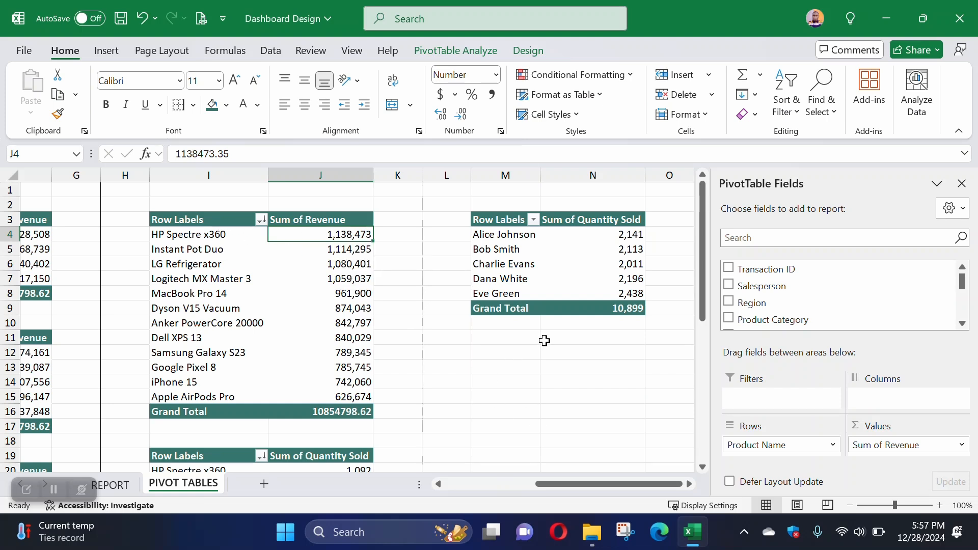
left_click_drag(204, 223, 319, 408)
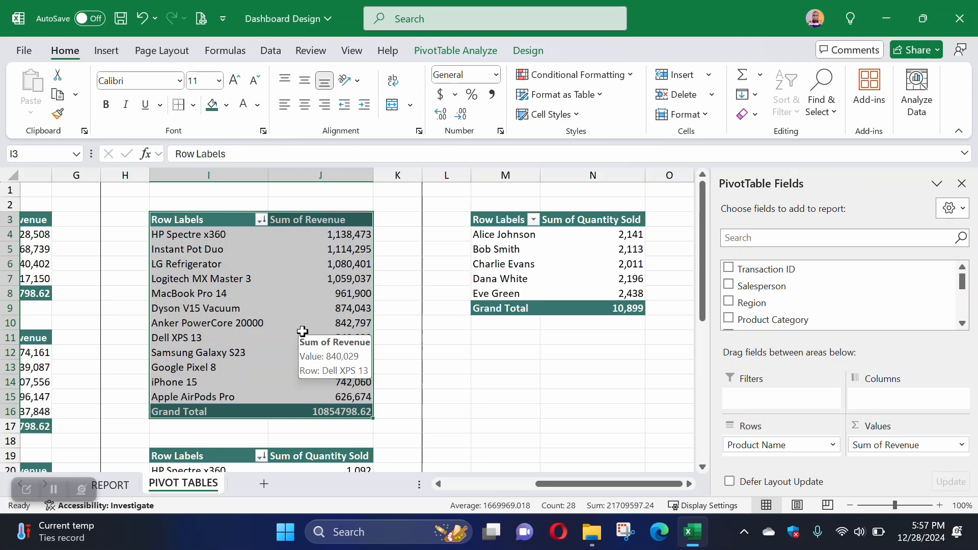
left_click(222, 234)
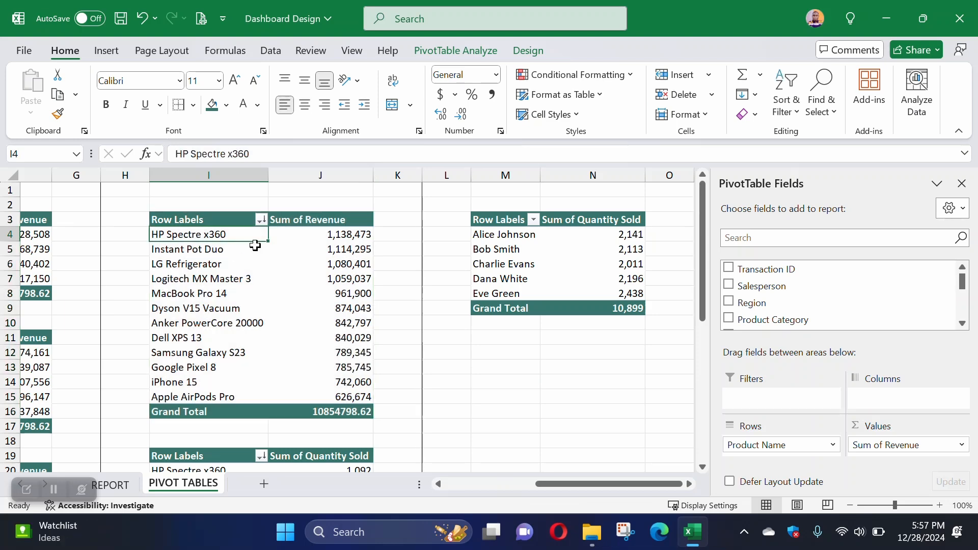
left_click(110, 485)
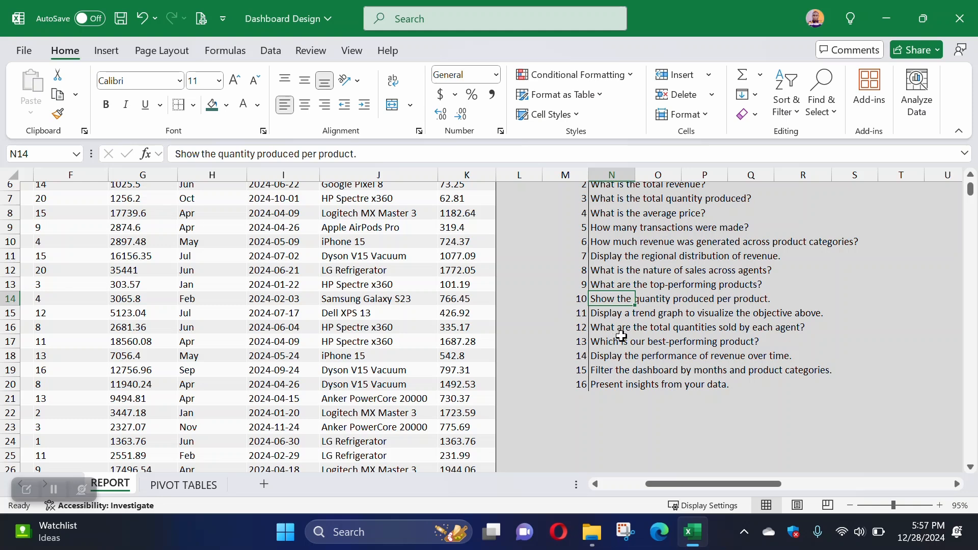
left_click(608, 352)
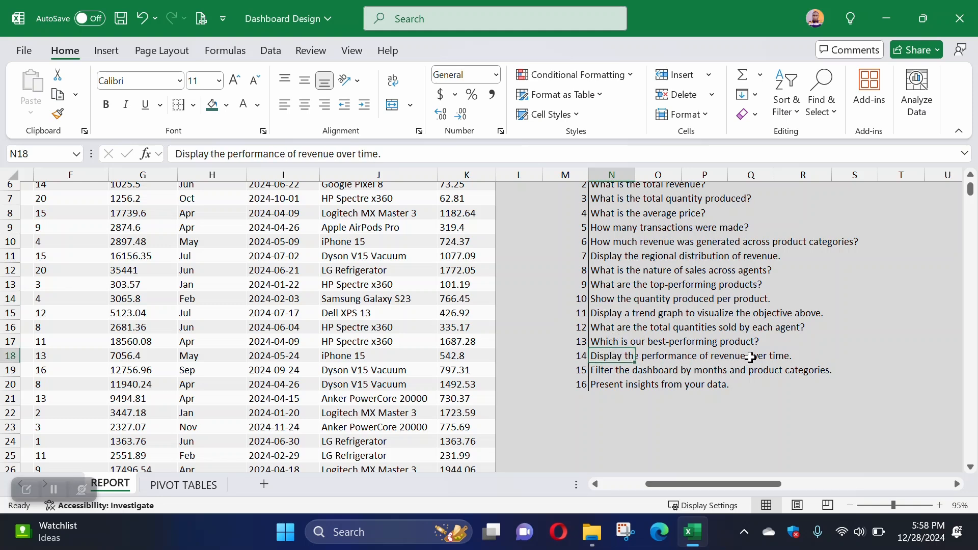
Step: Copy the product revenue PivotTable in I3:J16 of PIVOT TABLES and add a right border to column O
left_click(186, 485)
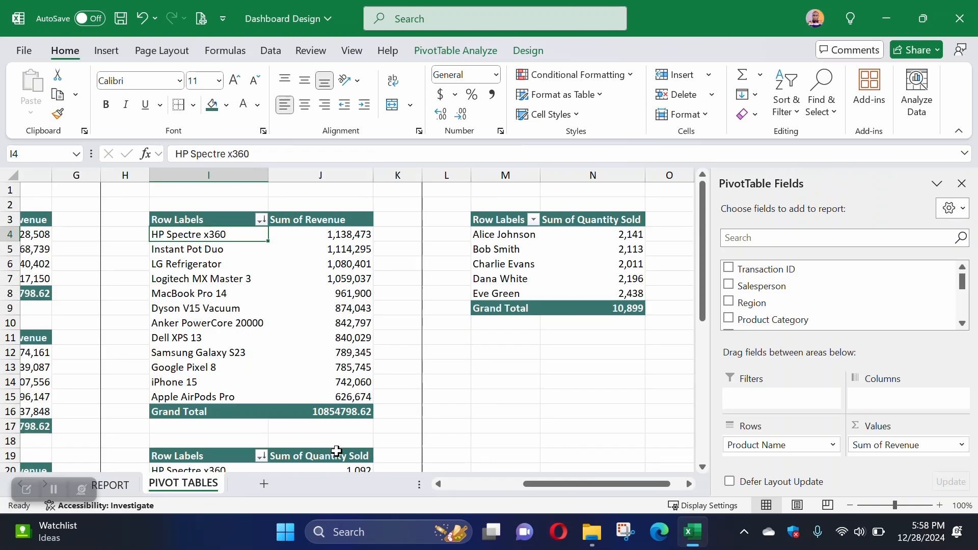
left_click_drag(204, 219, 326, 407)
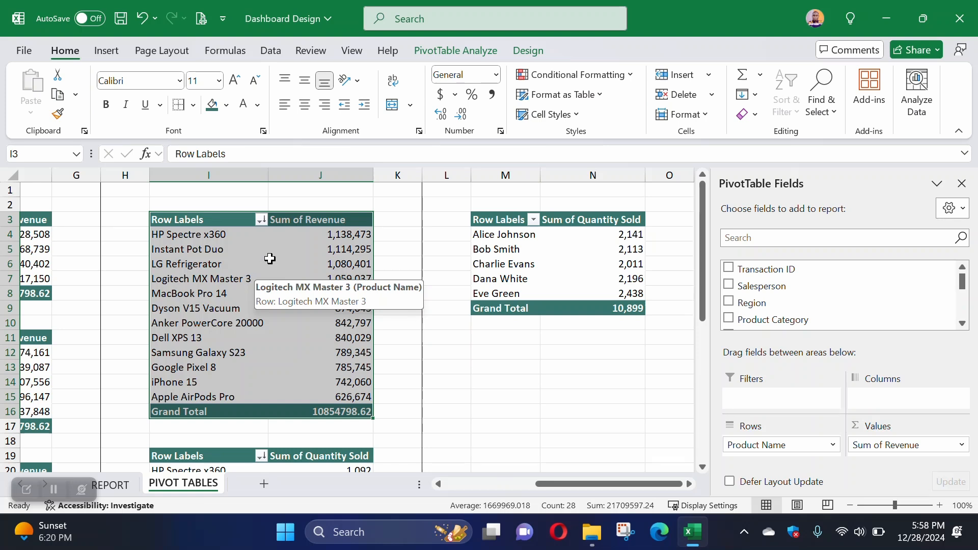
left_click_drag(192, 220, 332, 405)
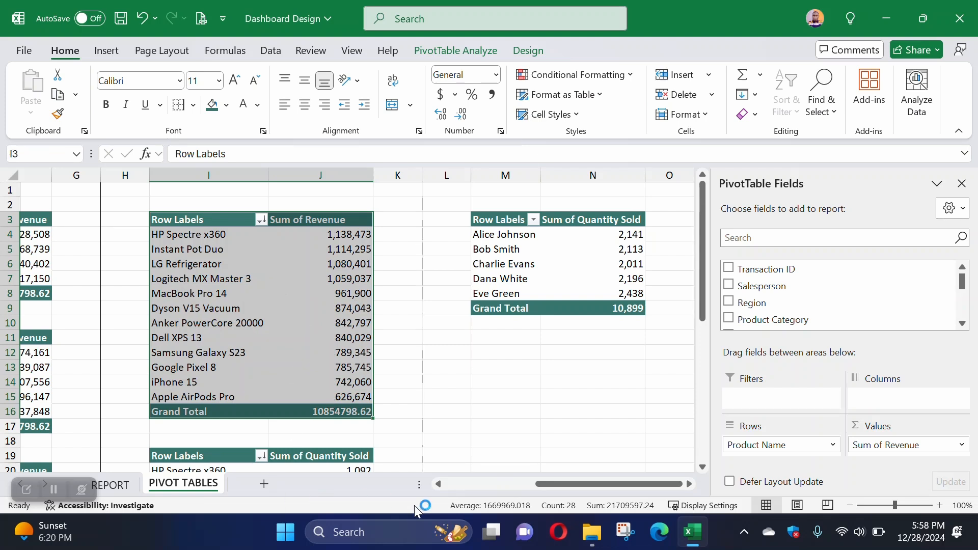
left_click(689, 484)
left_click(689, 484)
left_click(690, 484)
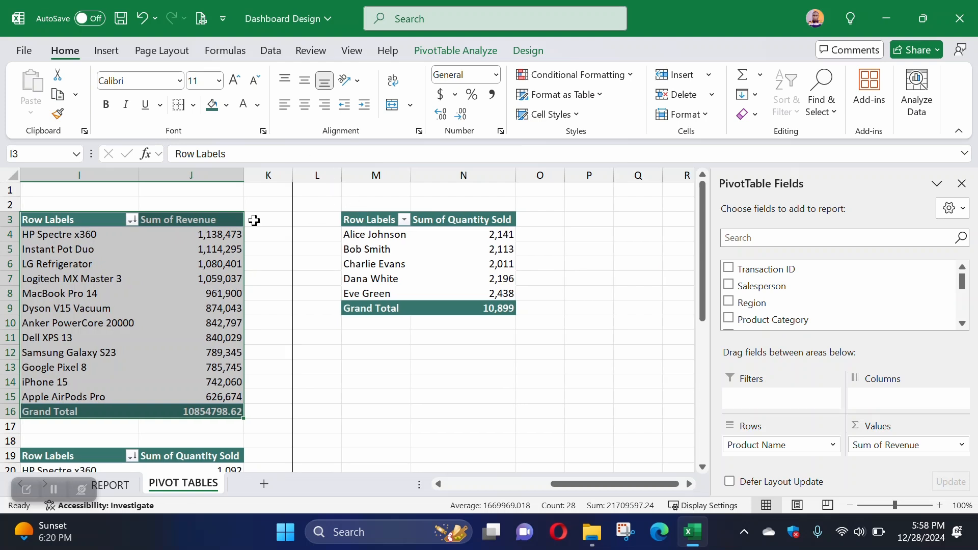
key("ctrl+c")
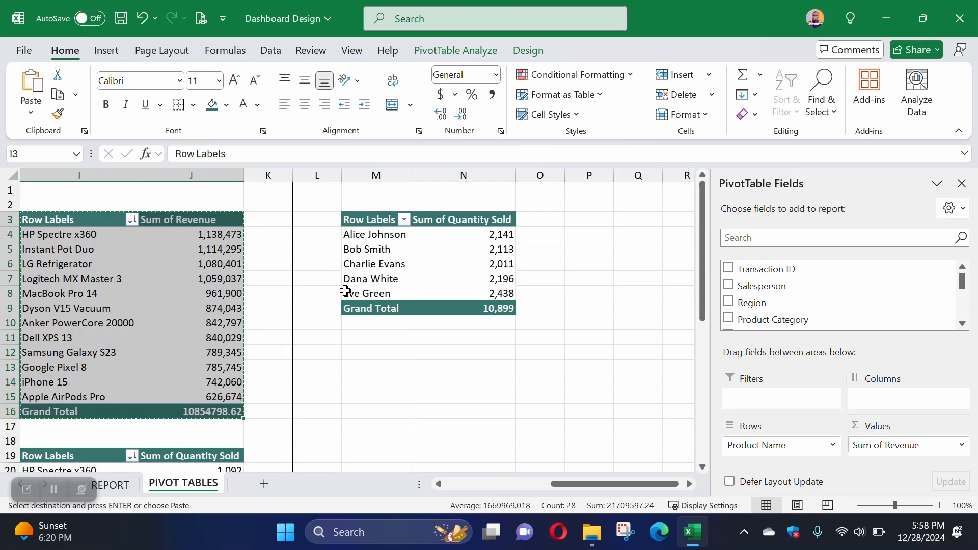
left_click(548, 175)
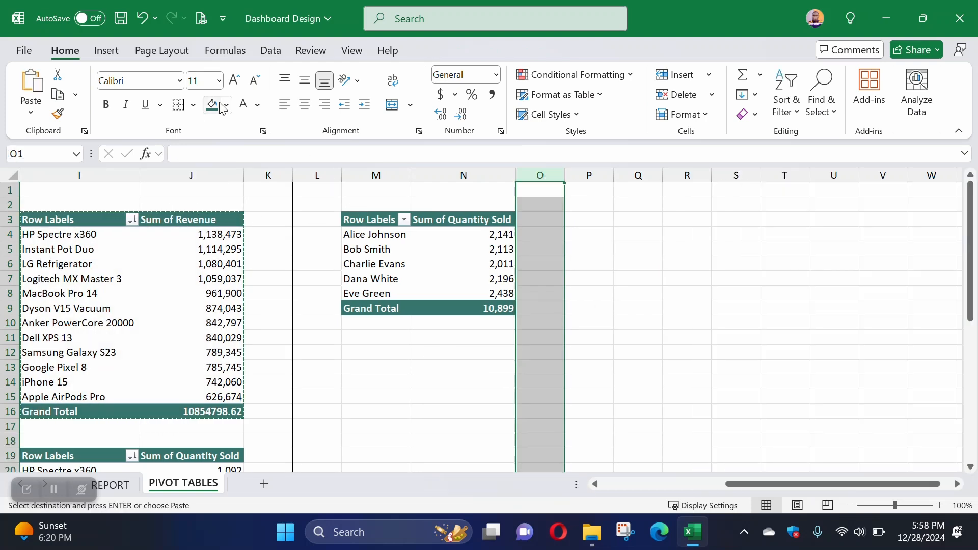
key("Escape")
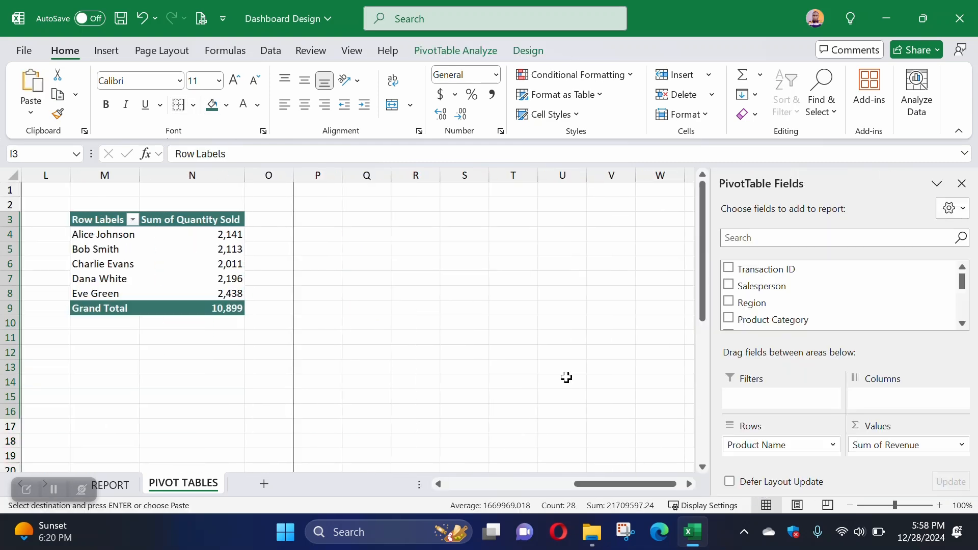
Step: Paste the copied product revenue PivotTable at Q3 and autofit columns Q and R to their contents
left_click(363, 221)
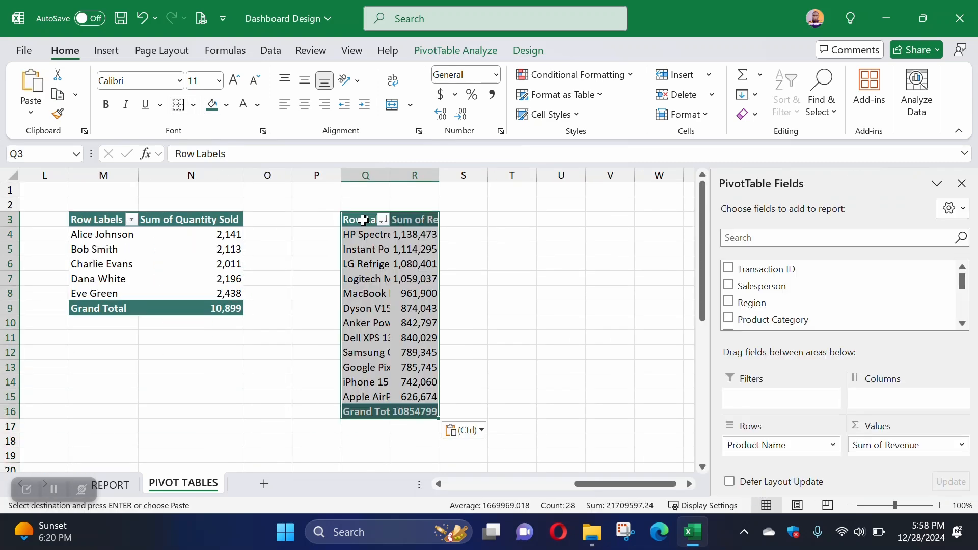
double_click(390, 174)
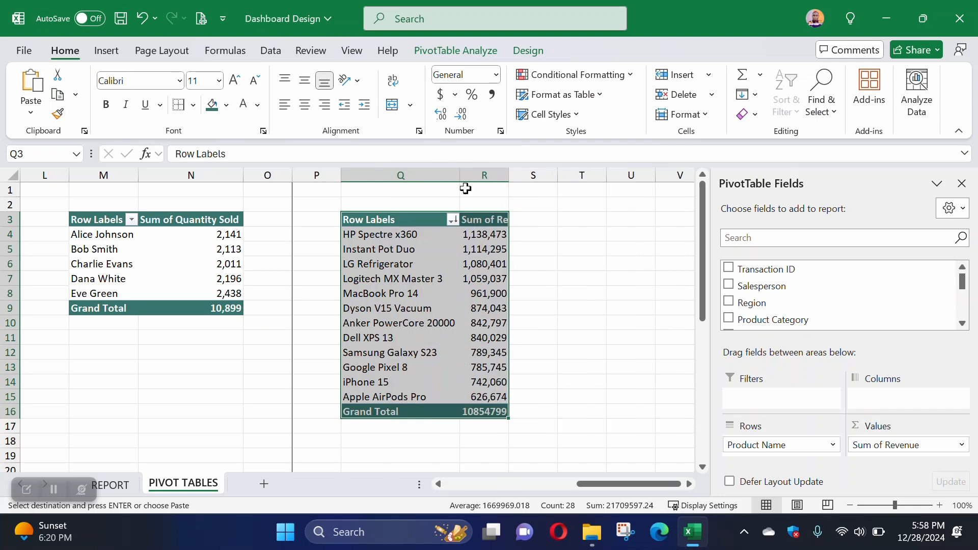
double_click(506, 176)
Step: Add the headers PERCENTAGE in S3 and % LEFT in T3 beside the pasted PivotTable, and autofit column S
left_click(566, 219)
type("PE")
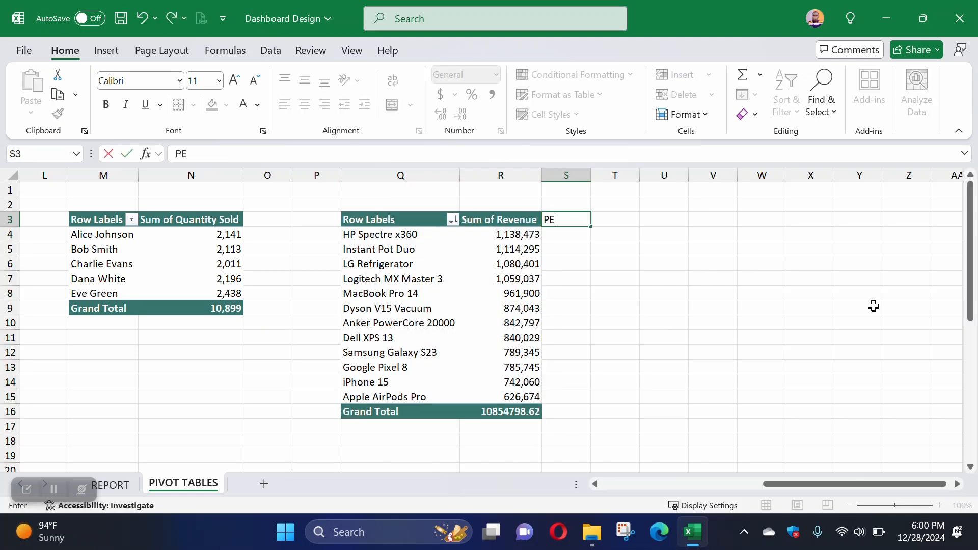
type("RCENTAGE")
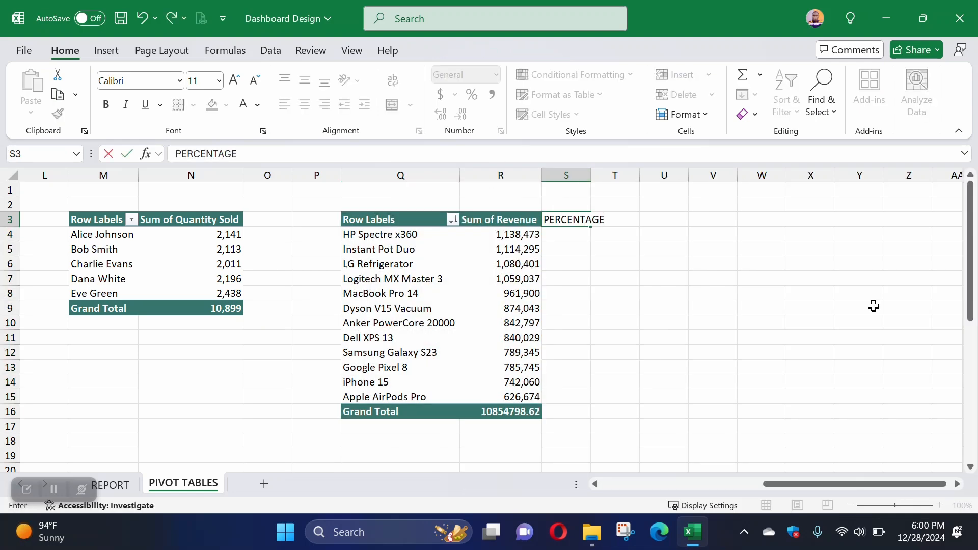
key("Tab")
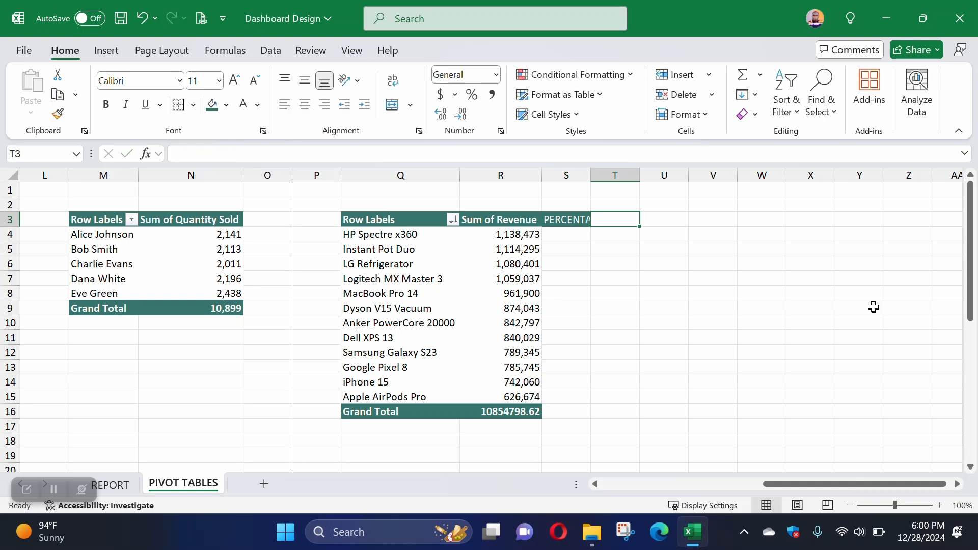
type("%")
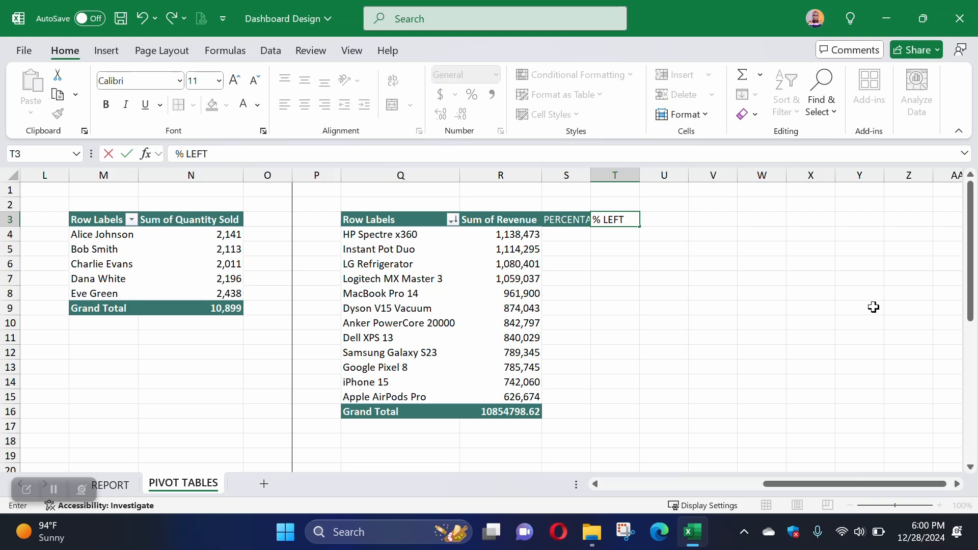
type(" LEFT")
key("Return")
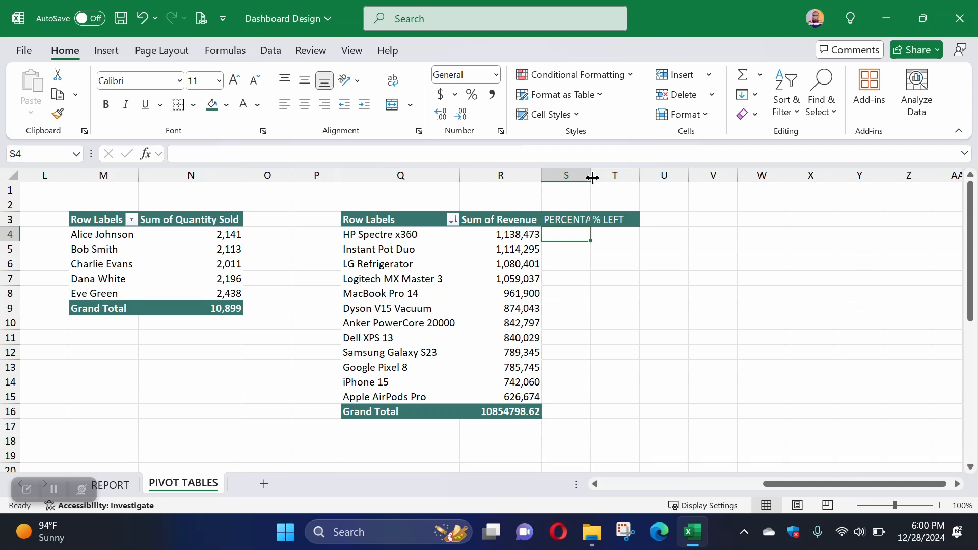
double_click(592, 178)
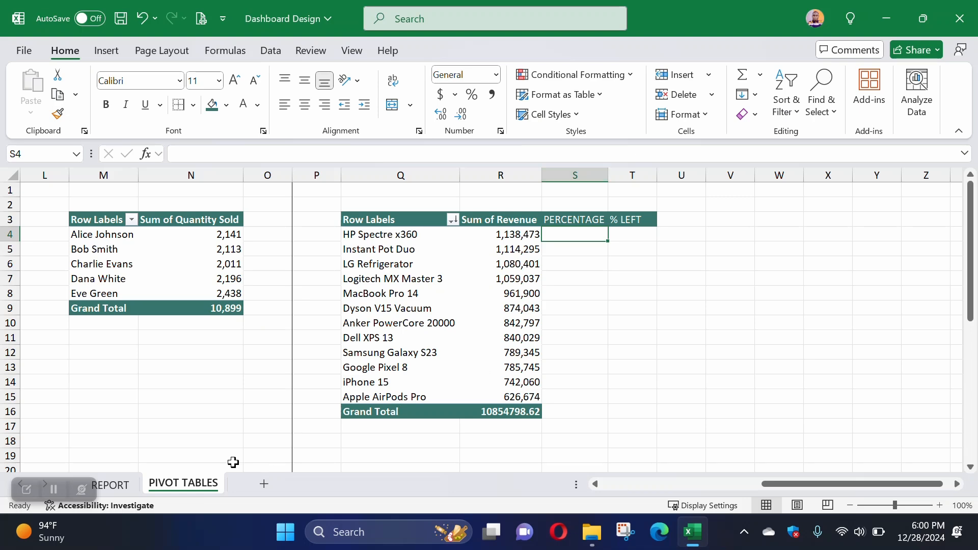
Step: Check the dashboard filter question on REPORT, then insert Months and Product Category slicers from the salesperson PivotTable on PIVOT TABLES
left_click(110, 485)
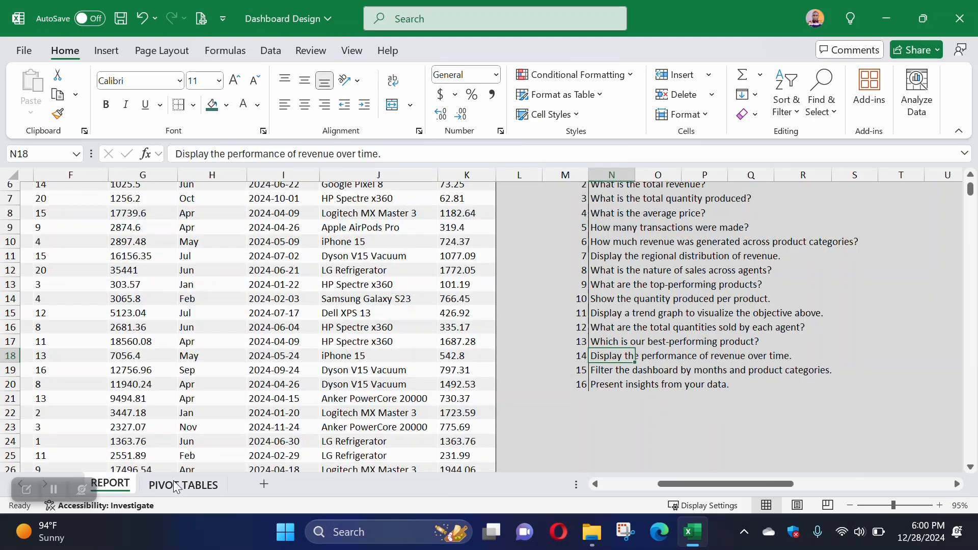
left_click(601, 369)
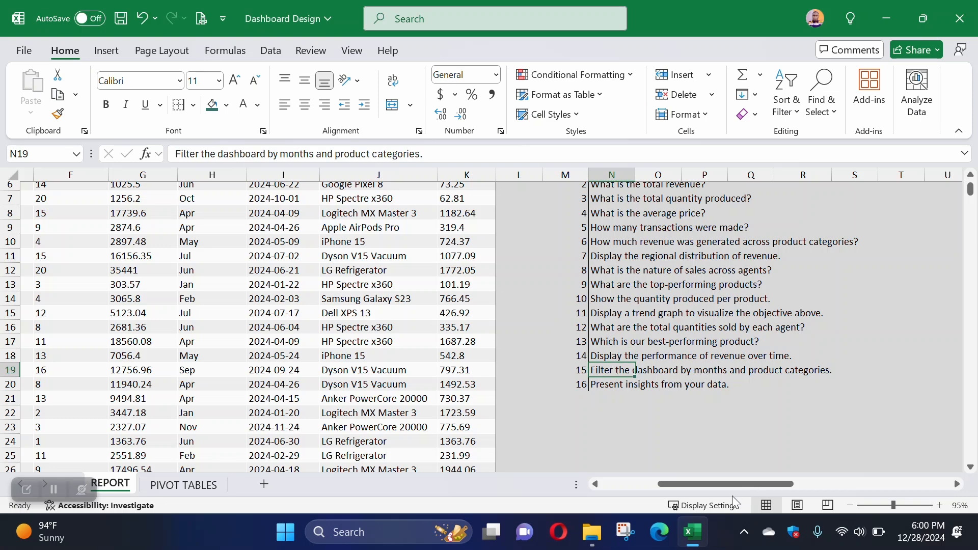
left_click(184, 485)
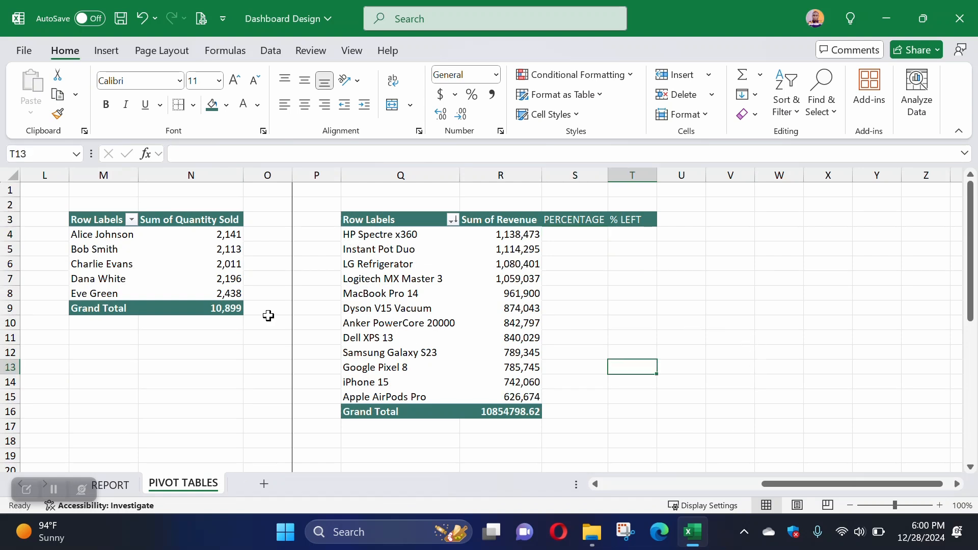
left_click(112, 251)
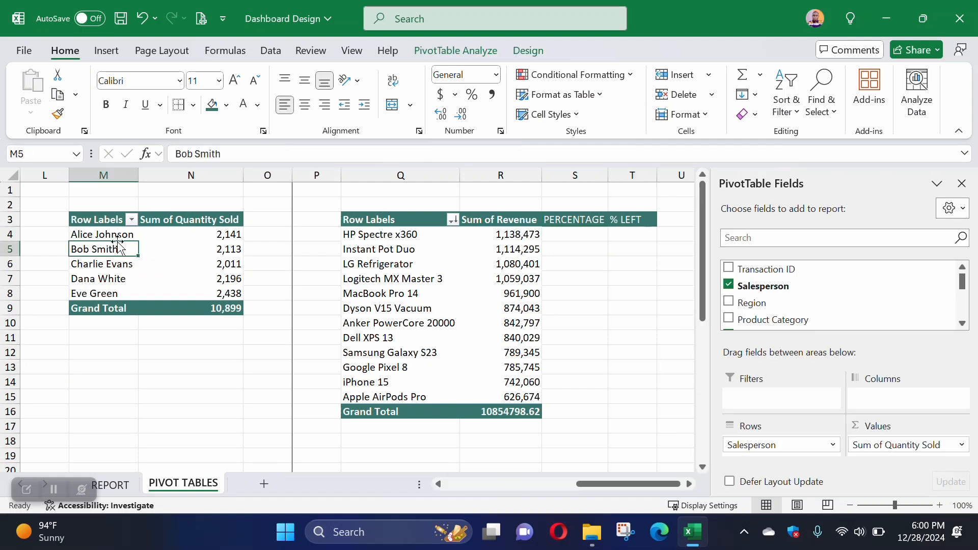
left_click(469, 51)
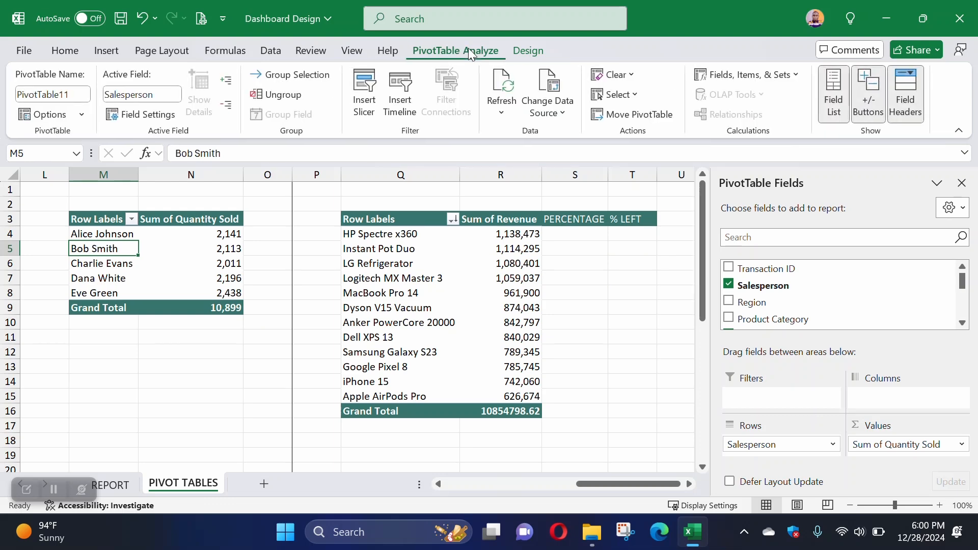
left_click(365, 102)
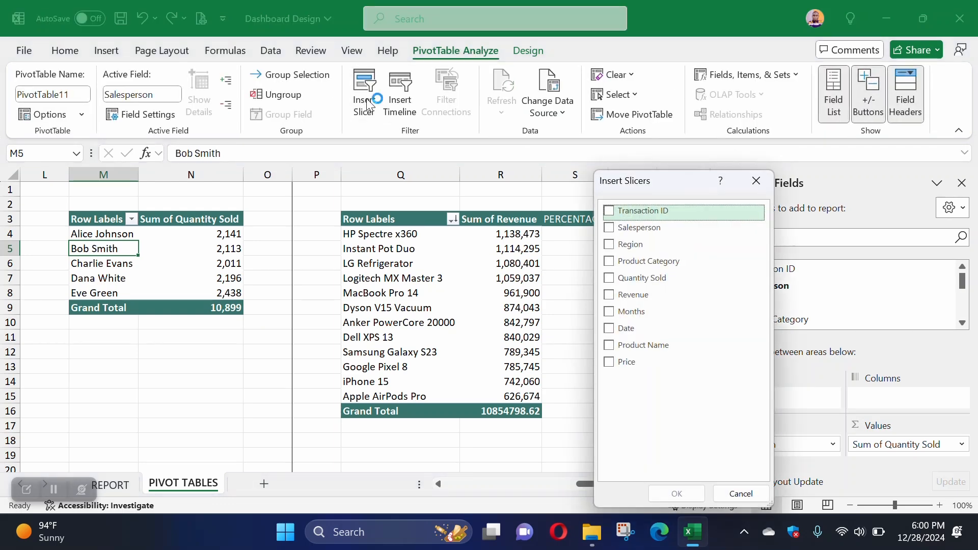
left_click(621, 316)
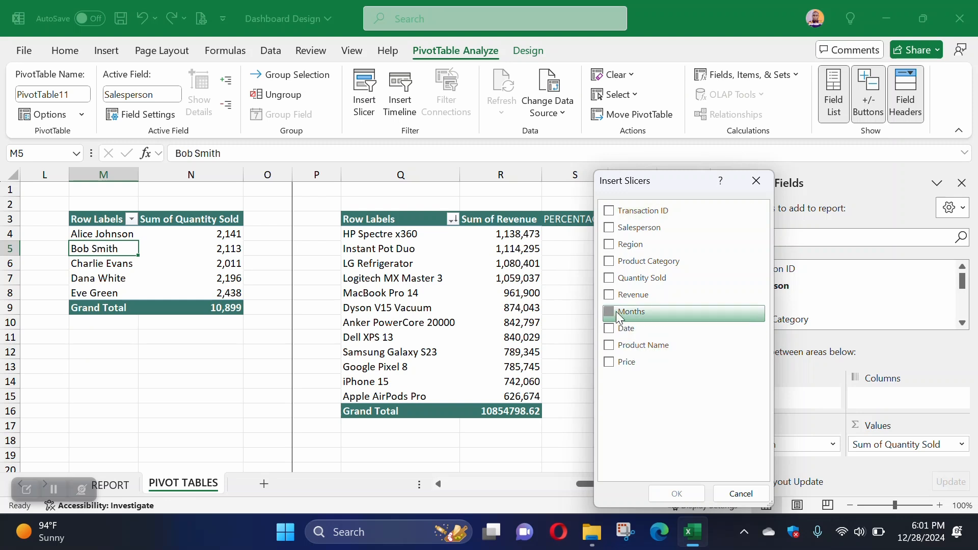
left_click(615, 263)
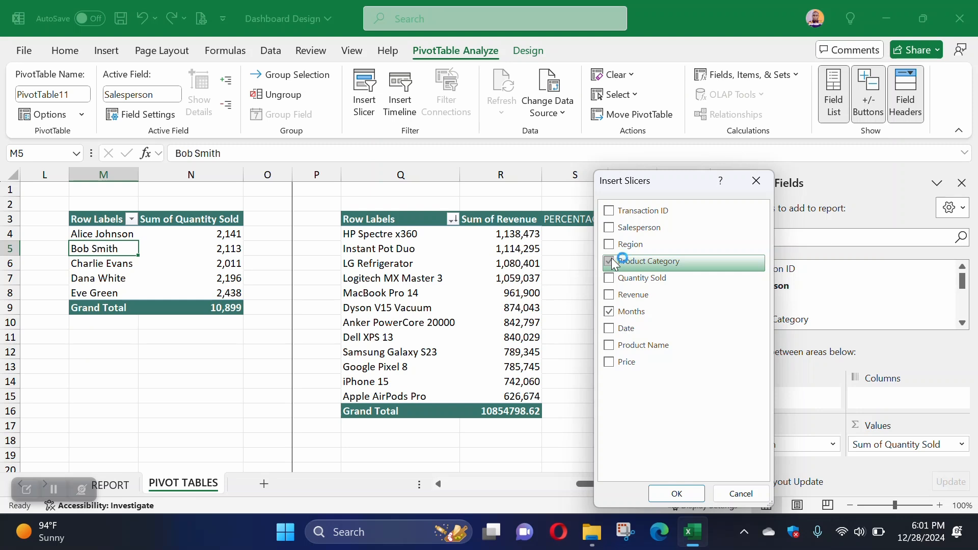
left_click(689, 492)
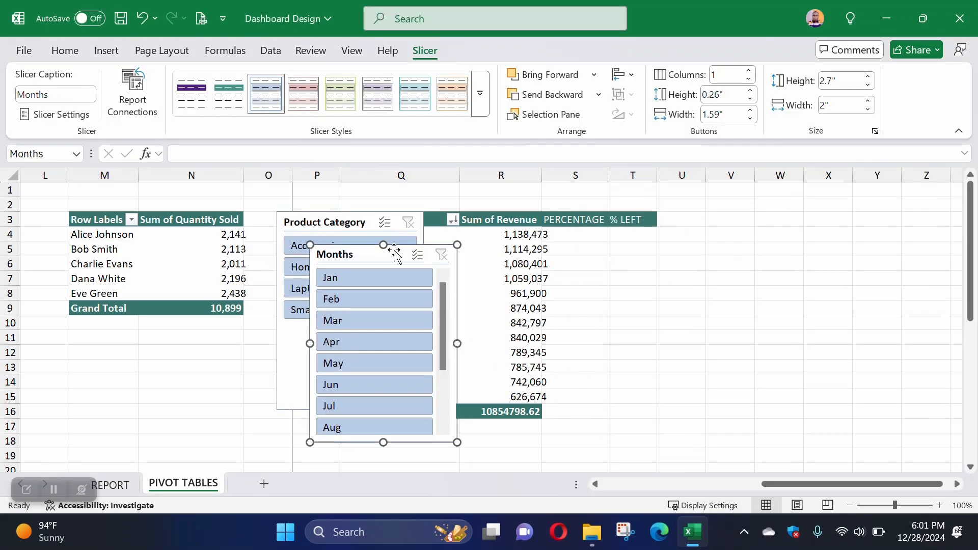
Step: Arrange the Months and Product Category slicers side by side beyond the % LEFT column, with their tops at row 3
left_click_drag(394, 251, 786, 221)
left_click(332, 223)
left_click_drag(332, 222, 918, 223)
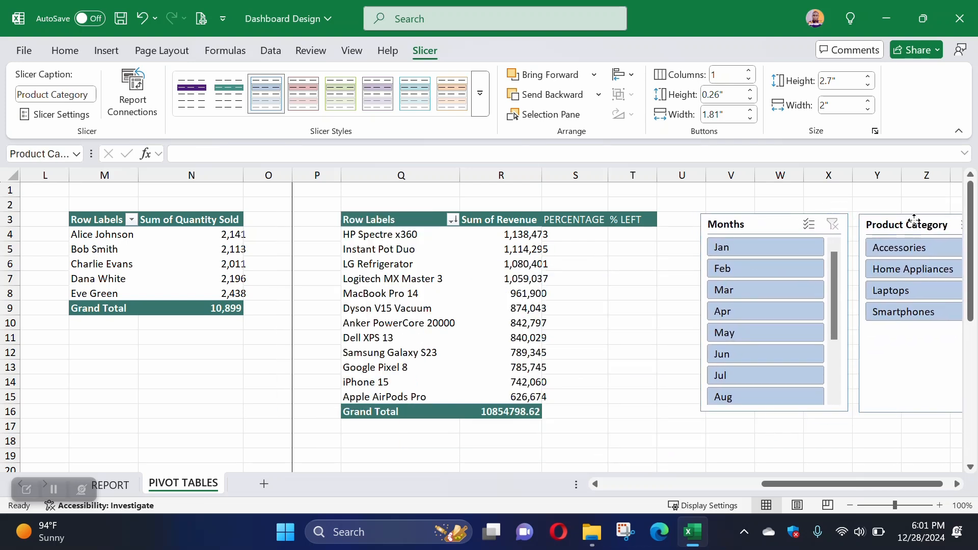
scroll(953, 486, "right", 4)
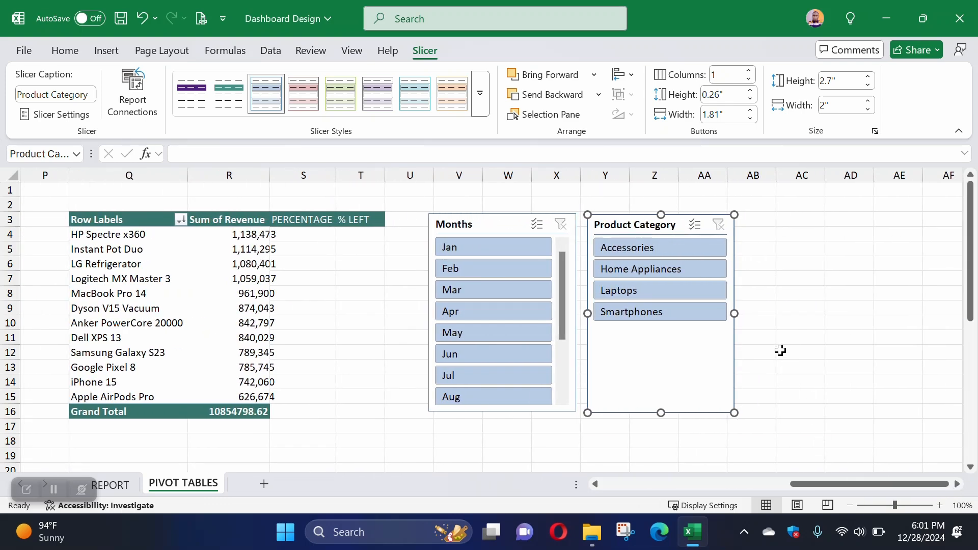
left_click(780, 351)
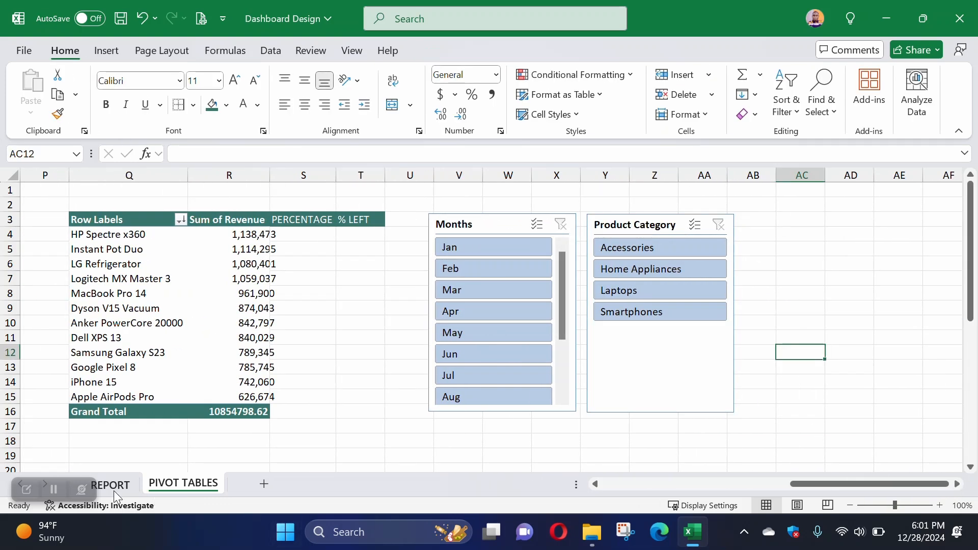
Step: Read the last question on REPORT about presenting insights and review the PivotTables on PIVOT TABLES from the first column
key("ctrl+Page_Up")
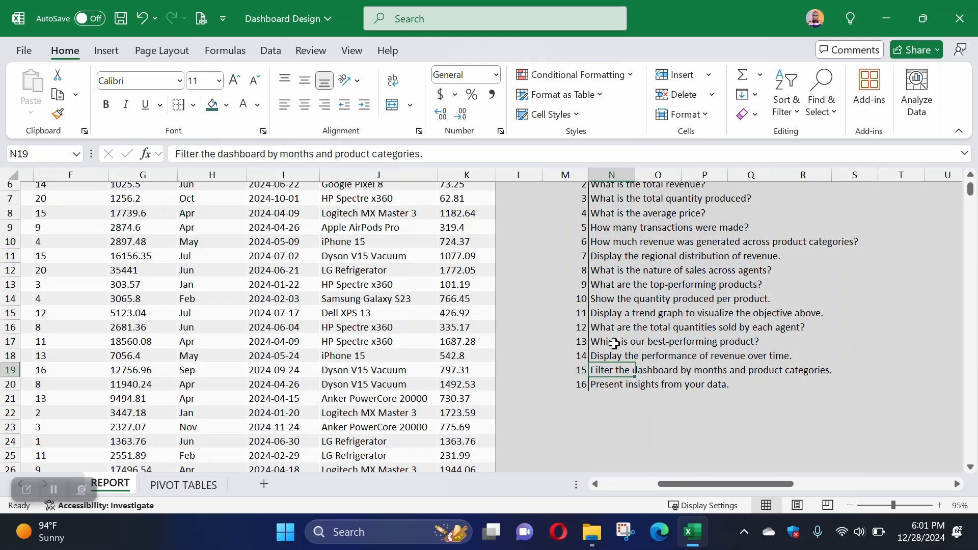
left_click(616, 385)
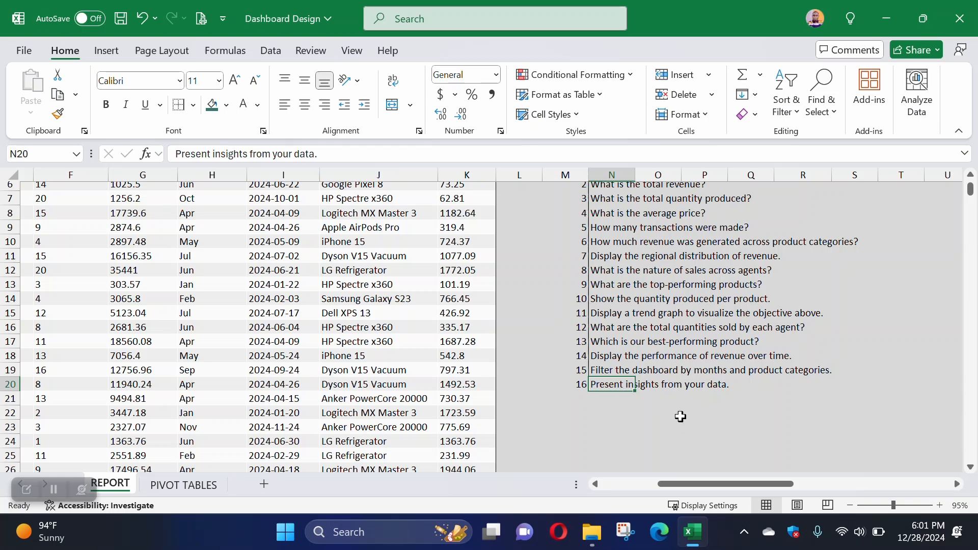
scroll(617, 379, "up", 1)
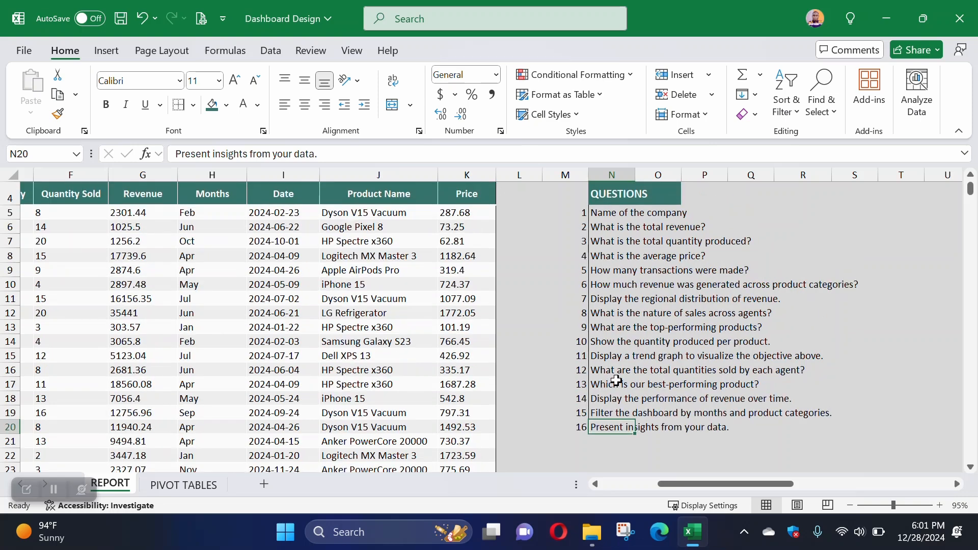
left_click(183, 484)
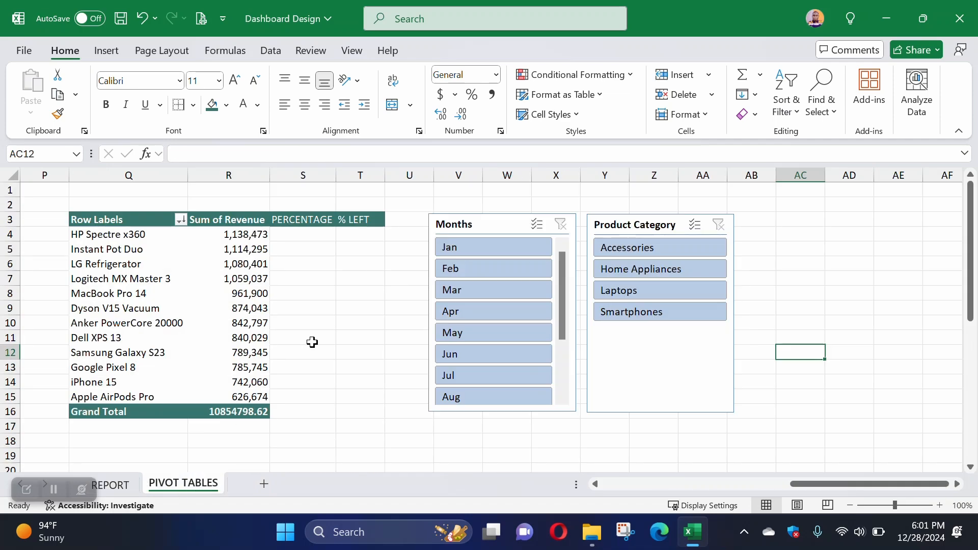
left_click_drag(822, 484, 531, 479)
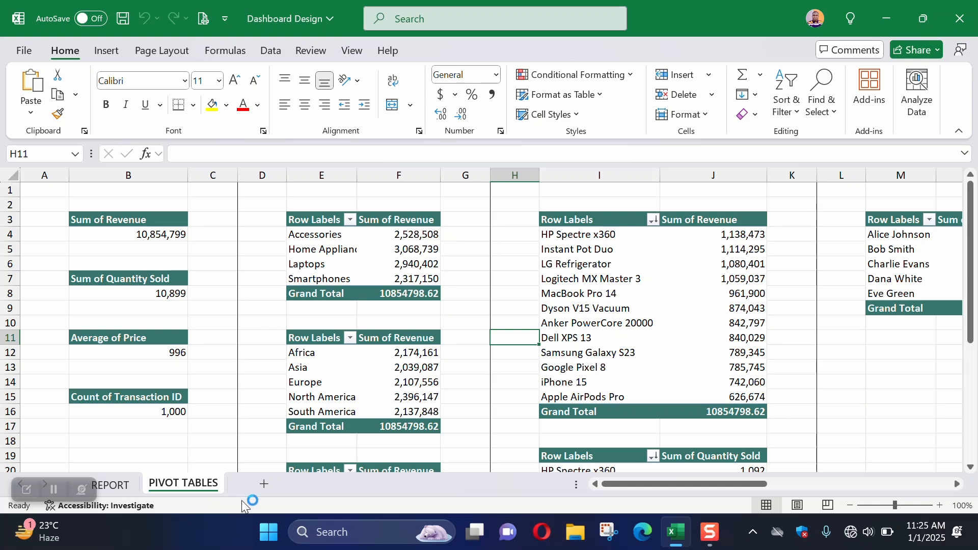
Step: Add a new worksheet after PIVOT TABLES and name it DASHBOARD
left_click(263, 485)
right_click(258, 488)
left_click(310, 289)
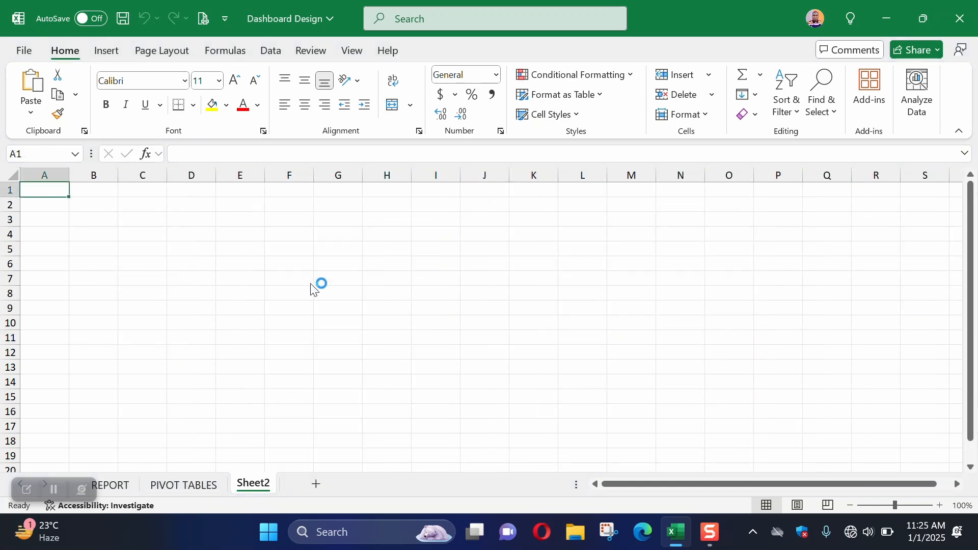
type("DASHBARD")
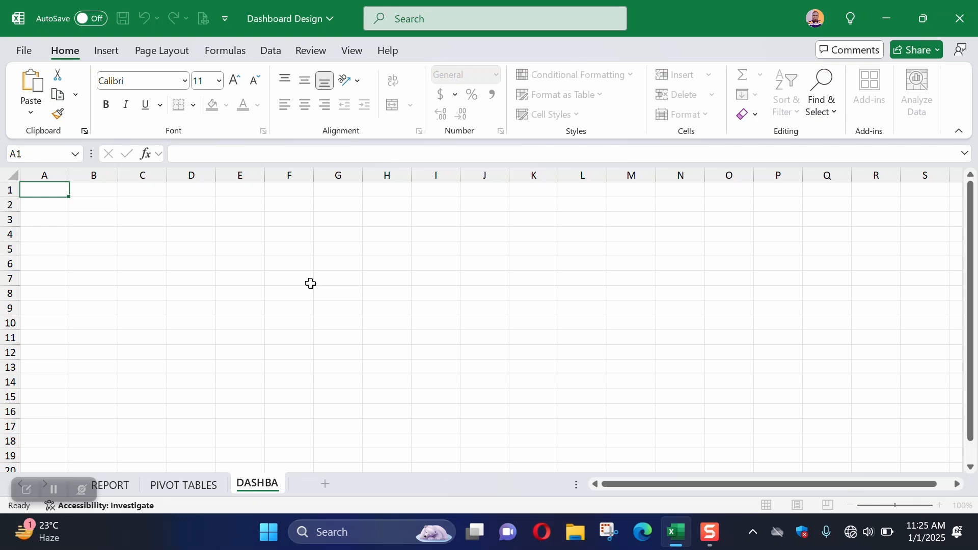
key("BackSpace")
key("BackSpace")
key("BackSpace")
type("OARD")
key("Return")
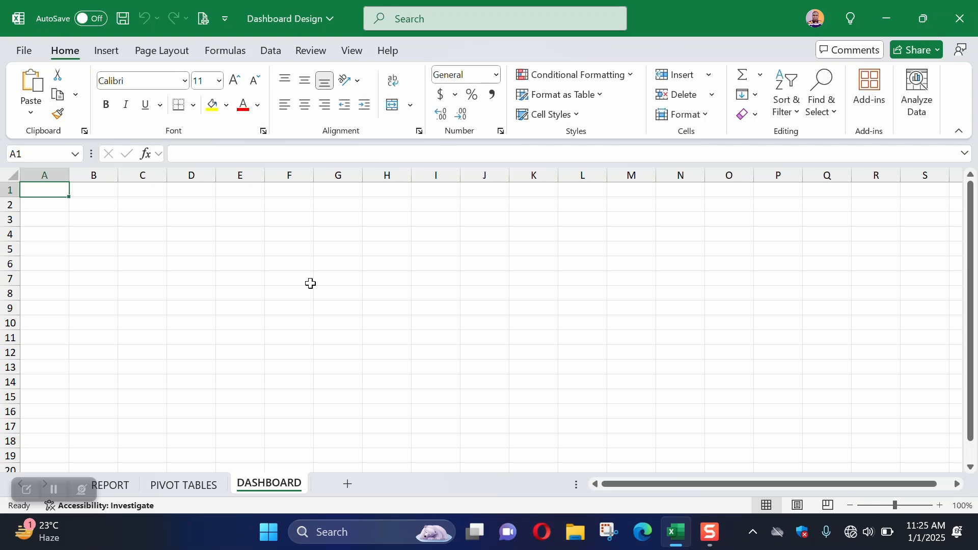
Step: Review the question list on REPORT and return to the empty DASHBOARD sheet
left_click(111, 485)
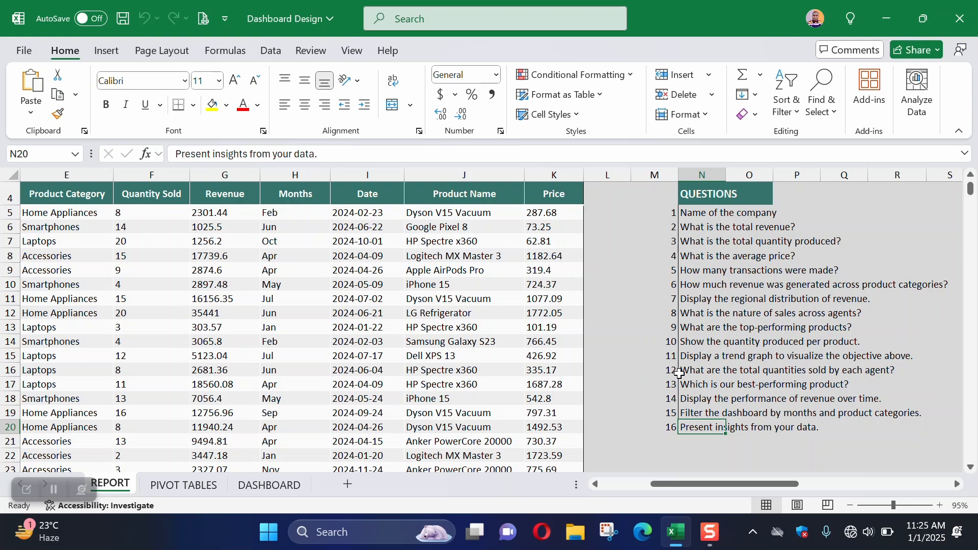
left_click(265, 487)
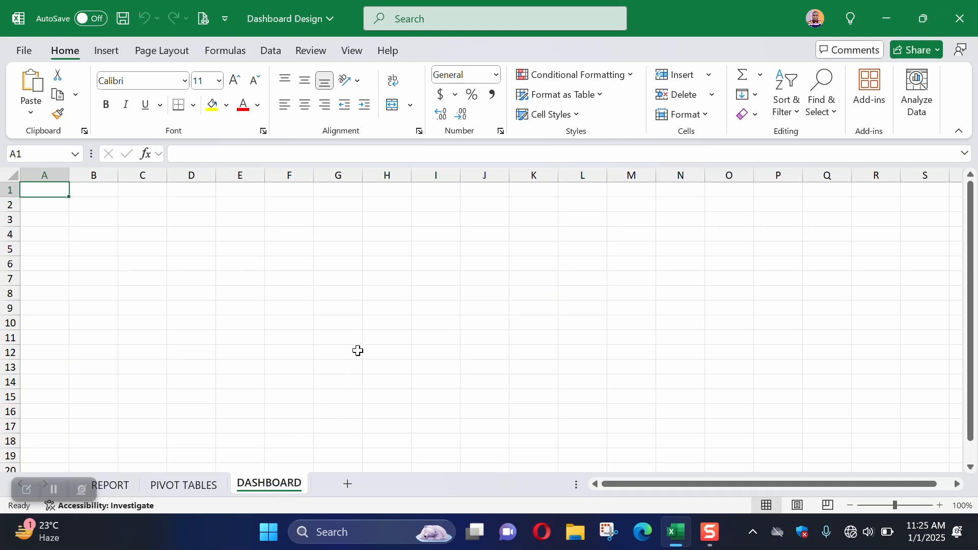
scroll(397, 282, "down", 3)
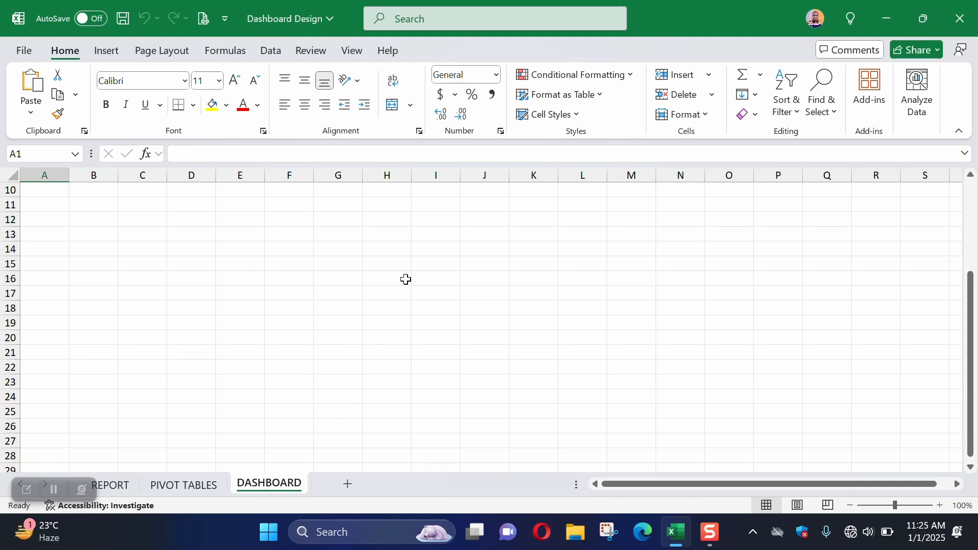
Step: Check the available display resolutions in the Windows display settings, then return to the Excel workbook
left_click(888, 20)
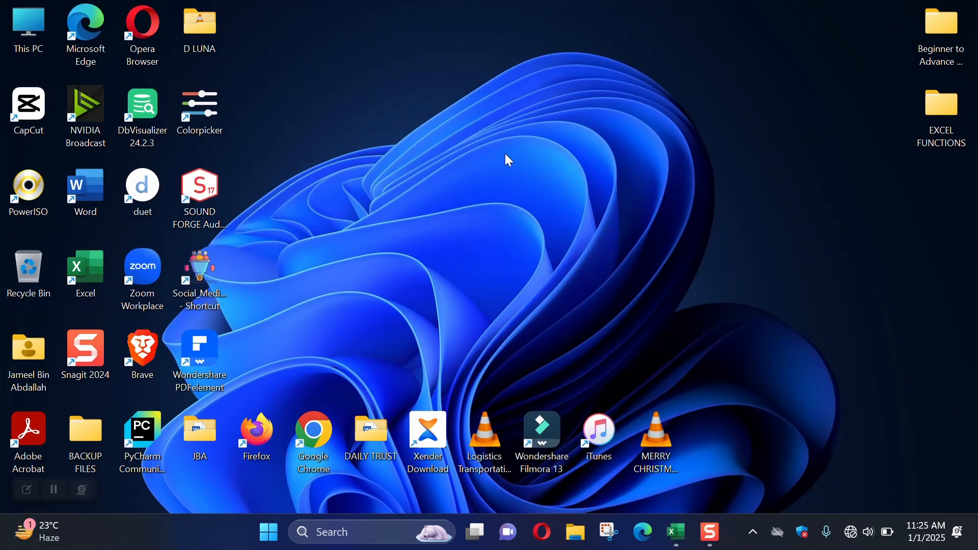
right_click(421, 101)
left_click(466, 237)
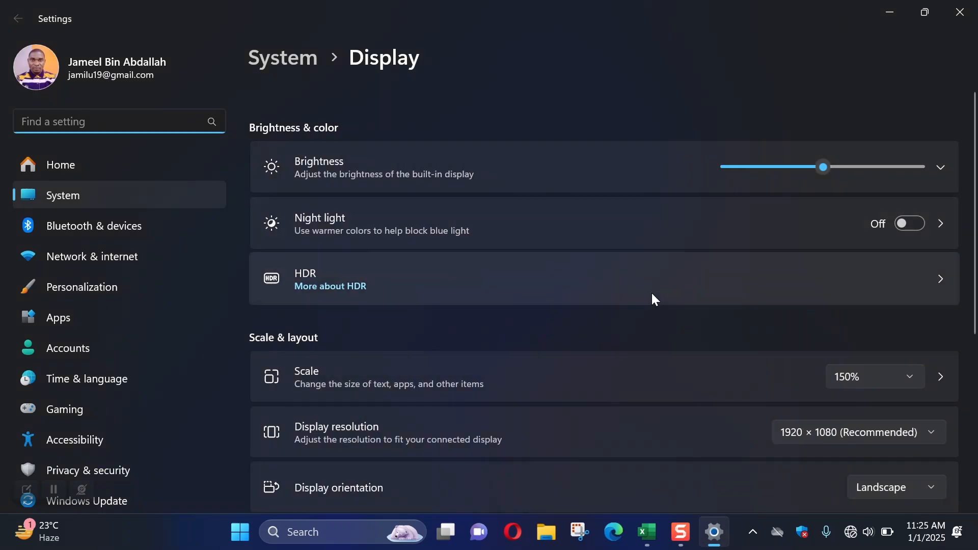
scroll(658, 301, "down", 2)
left_click(834, 302)
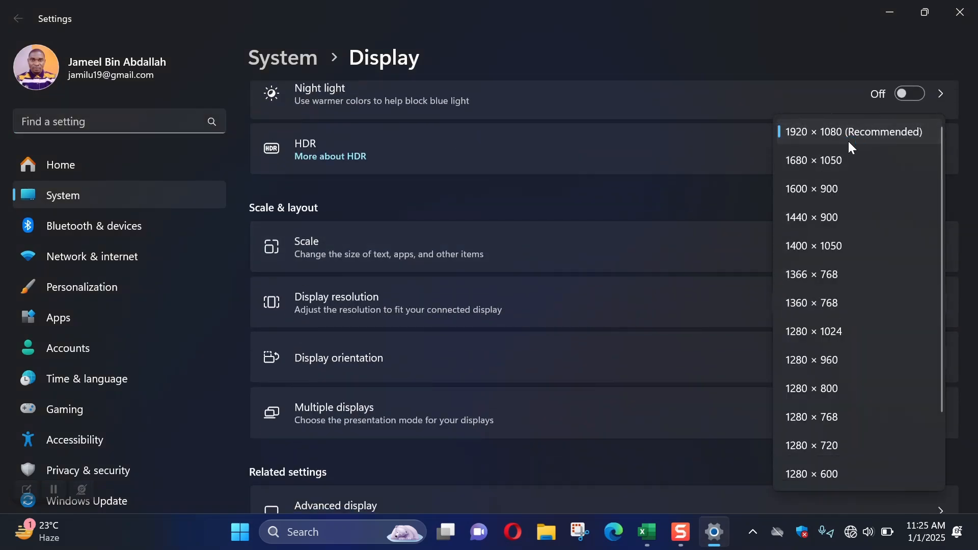
left_click(957, 22)
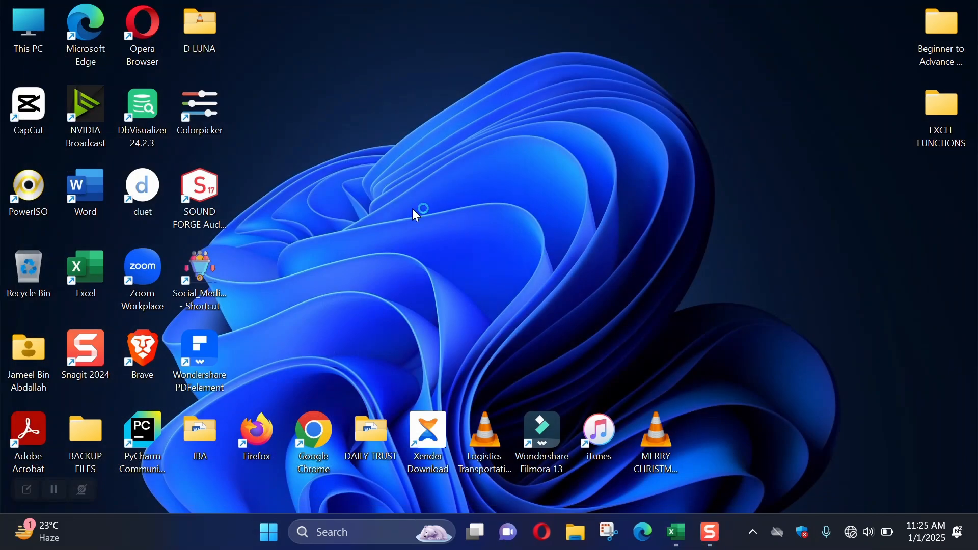
left_click(677, 532)
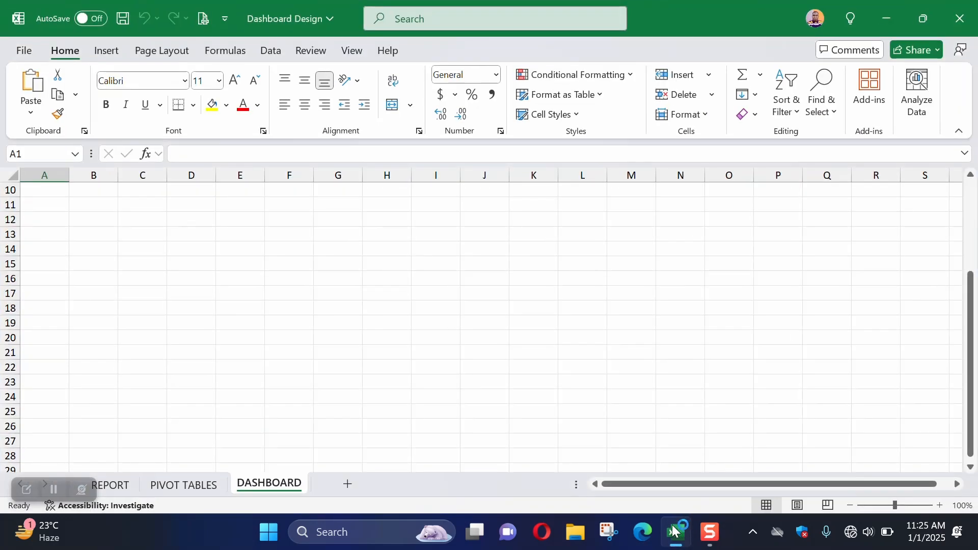
Step: Hide the headings, gridlines and formula bar on the DASHBOARD sheet
scroll(134, 301, "up", 3)
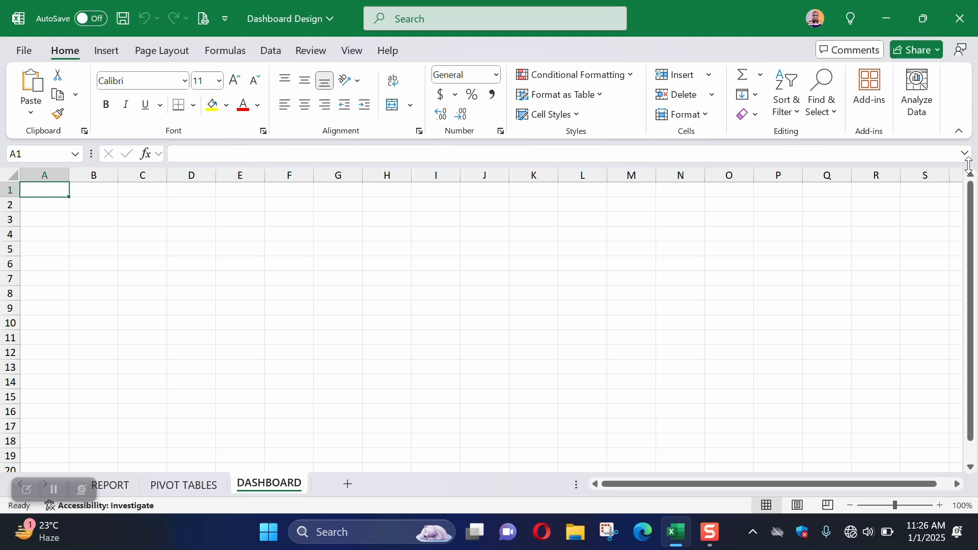
left_click(356, 53)
left_click(410, 76)
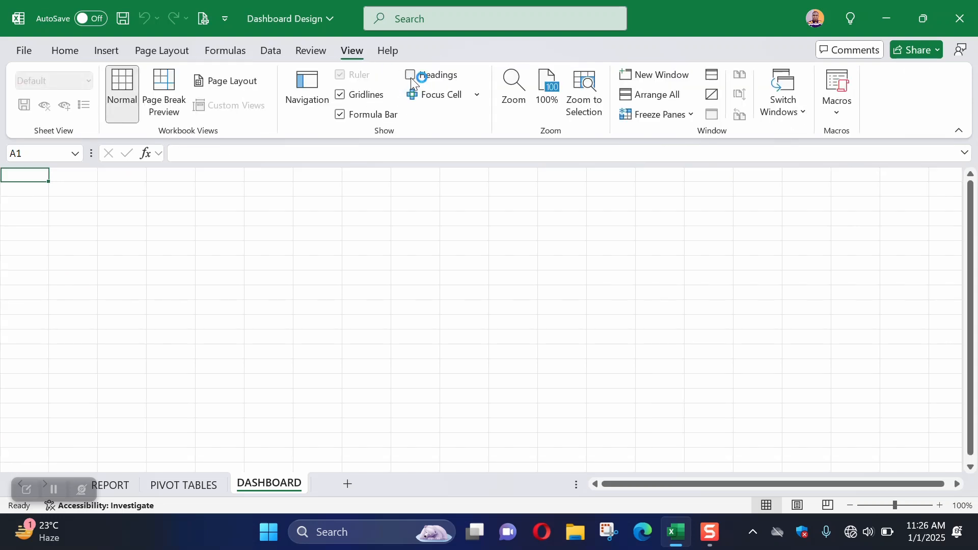
left_click(340, 95)
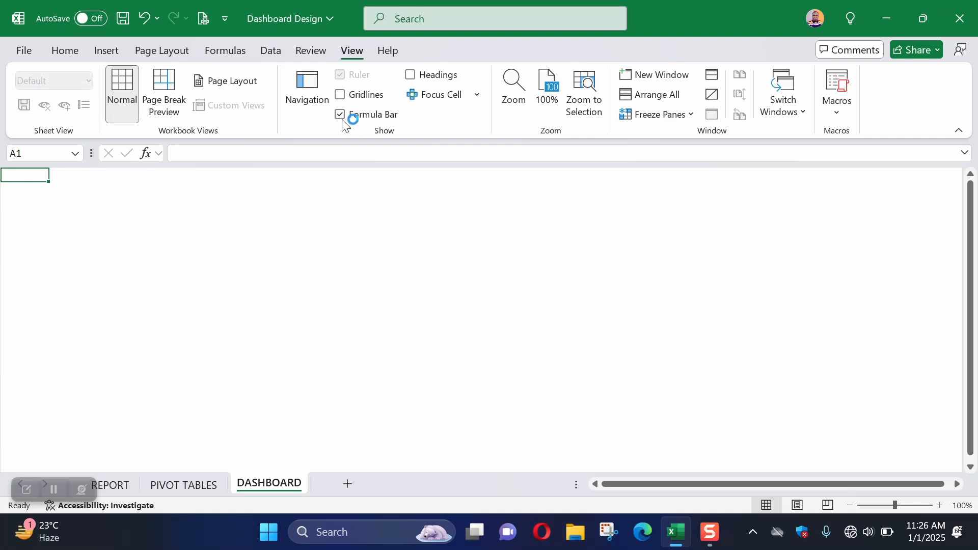
left_click(342, 115)
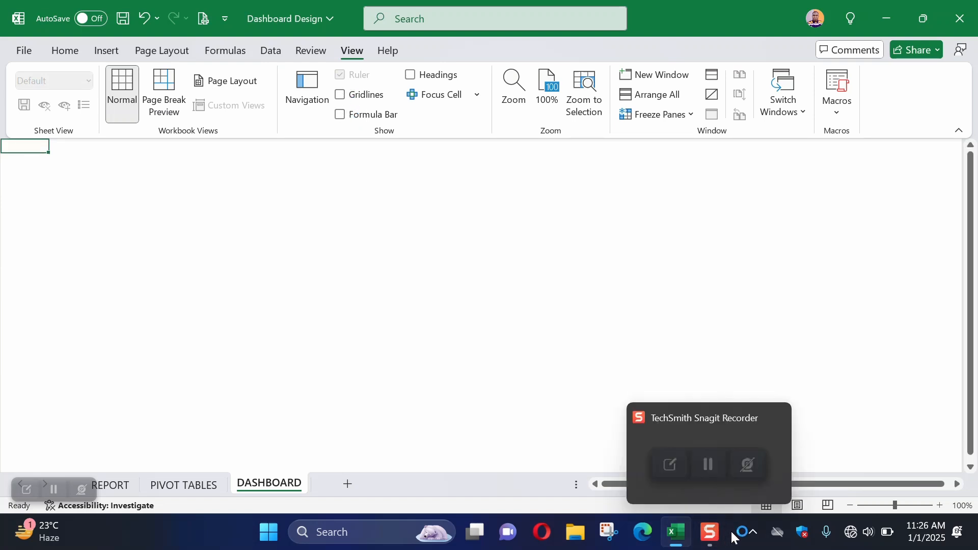
Step: Set the Windows taskbar to hide automatically in the taskbar behaviors settings, then return to the Excel workbook
right_click(734, 527)
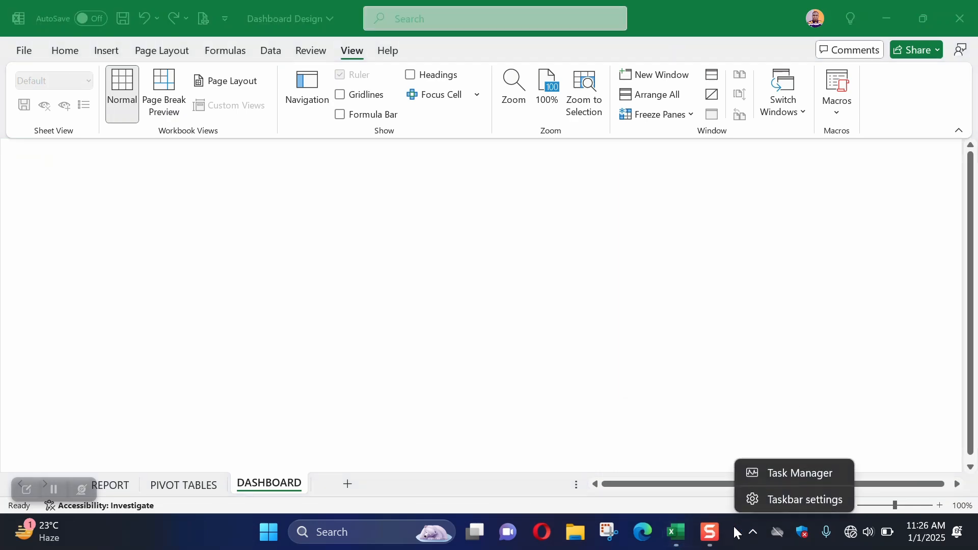
left_click(771, 497)
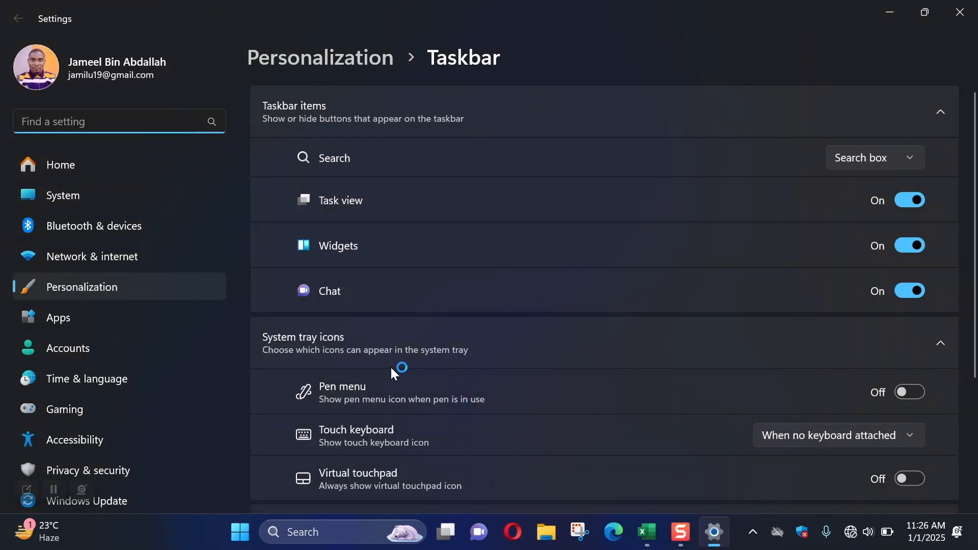
scroll(408, 382, "down", 3)
left_click(377, 396)
scroll(377, 394, "down", 5)
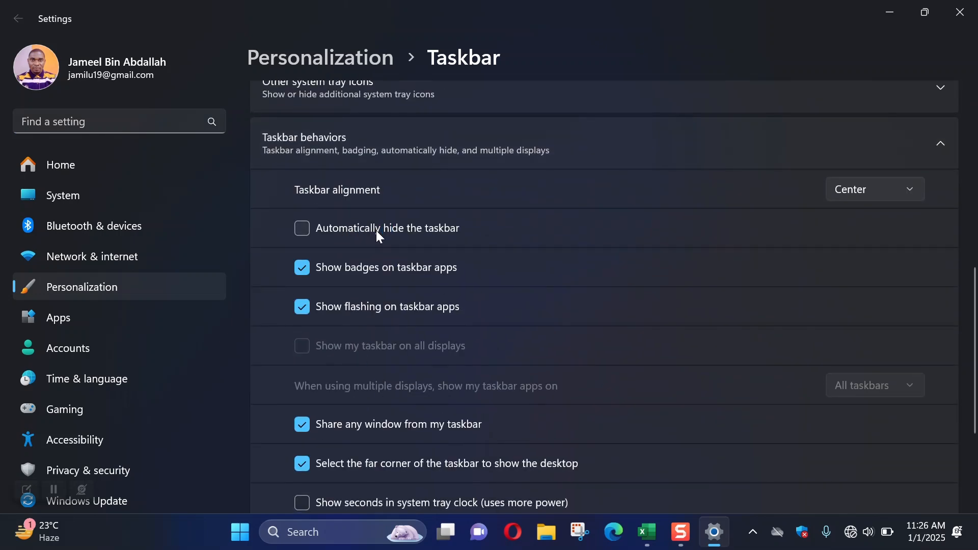
left_click(301, 229)
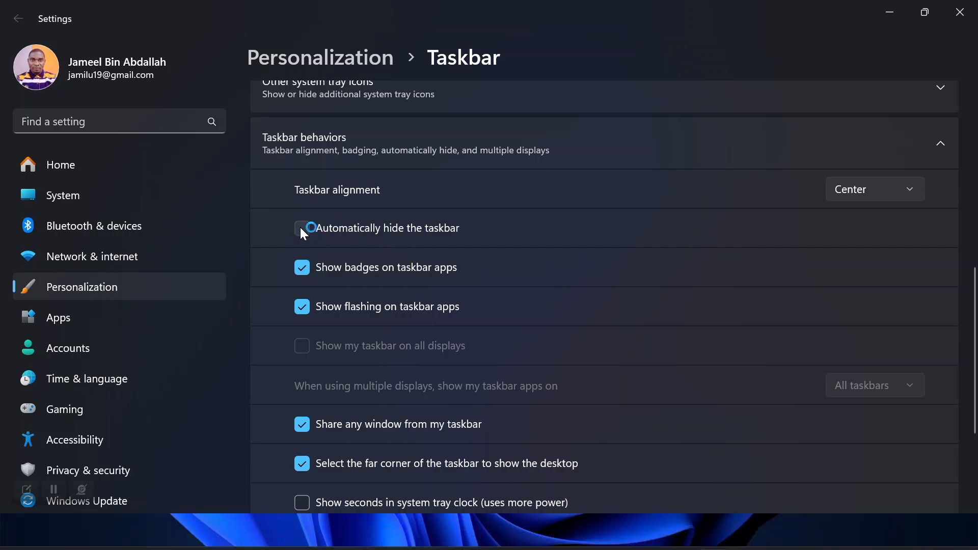
left_click(960, 12)
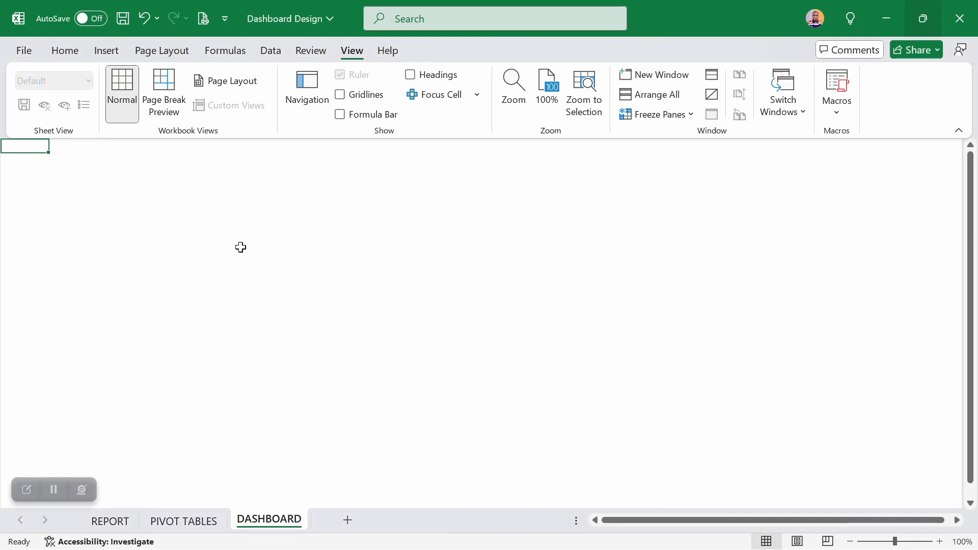
Step: In full-screen view, draw a rounded rectangle covering the whole visible DASHBOARD area and greatly reduce its corner rounding
key("ctrl+shift+F1")
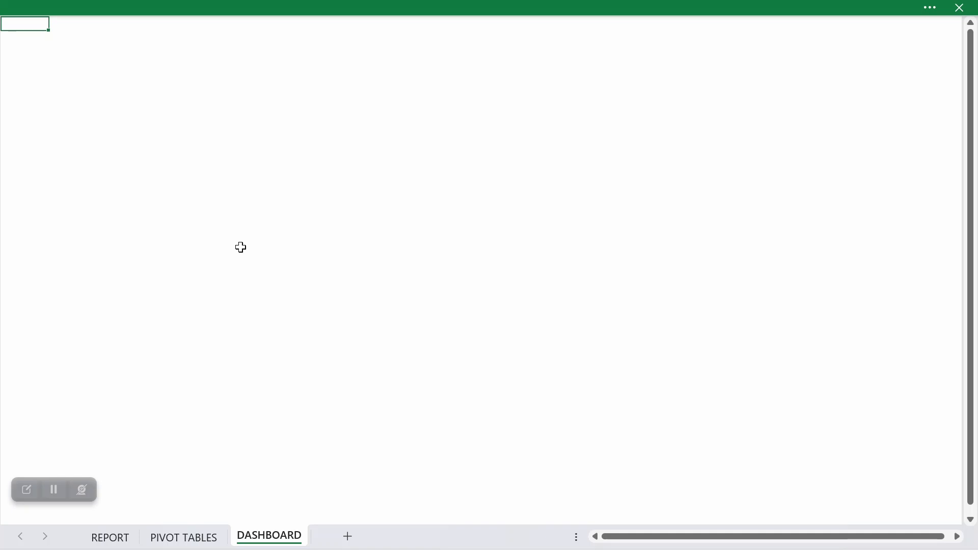
key("ctrl+shift+F1")
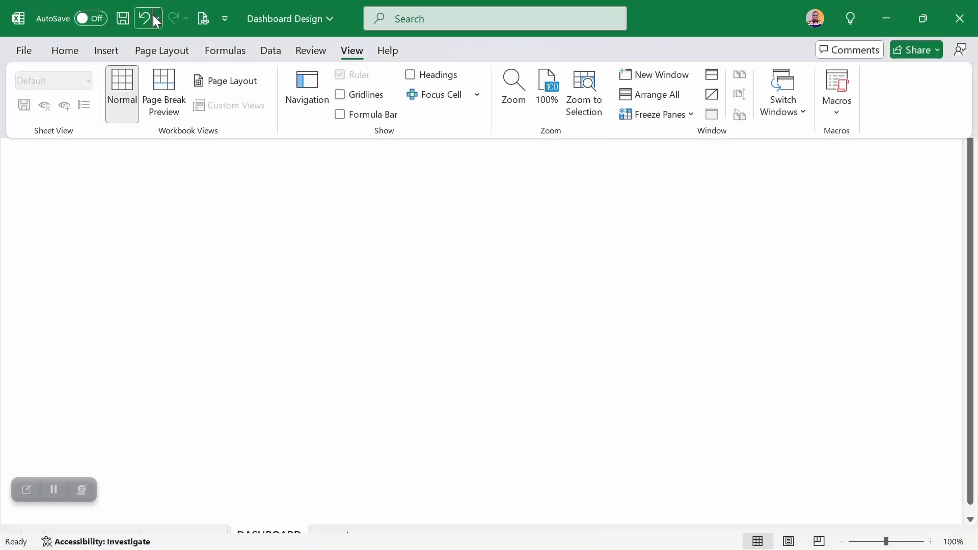
left_click(108, 48)
left_click(226, 113)
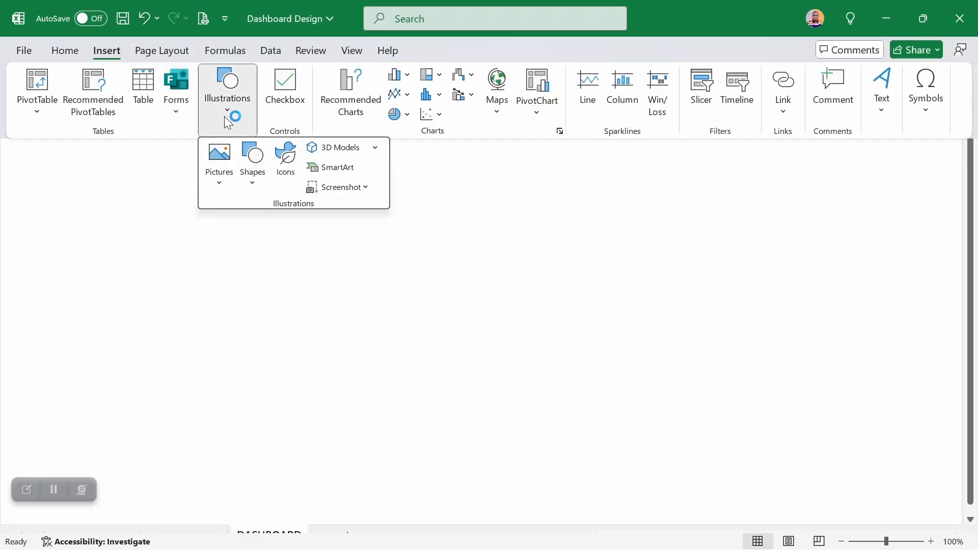
left_click(249, 181)
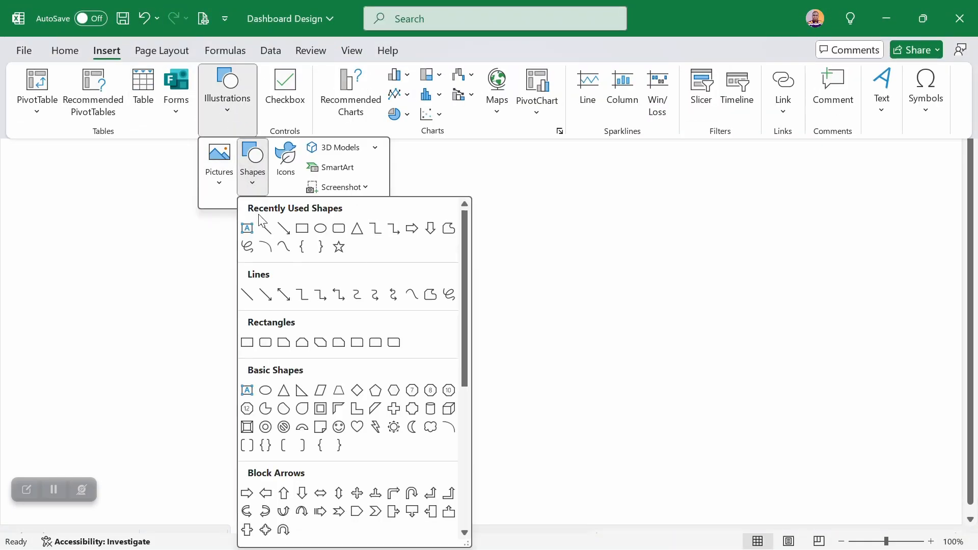
left_click(338, 232)
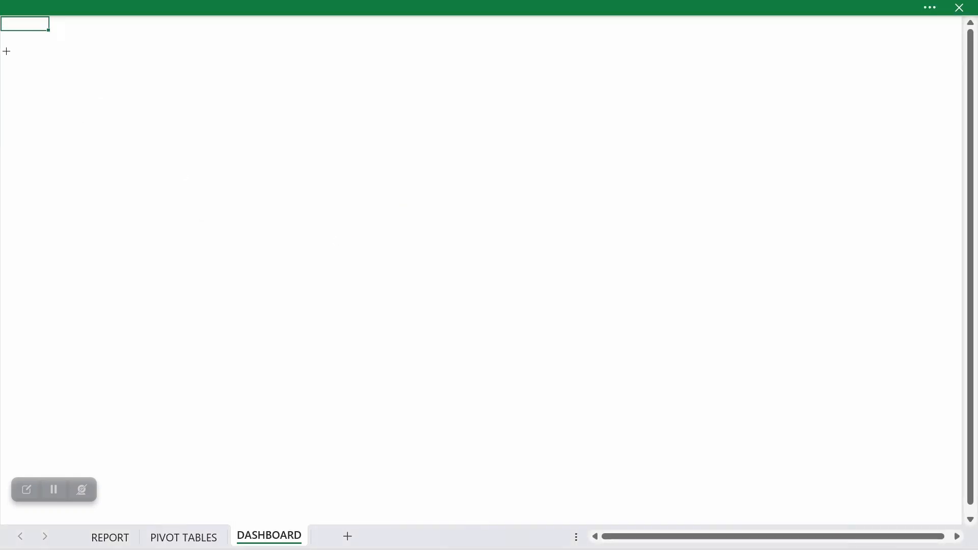
left_click_drag(4, 21, 956, 514)
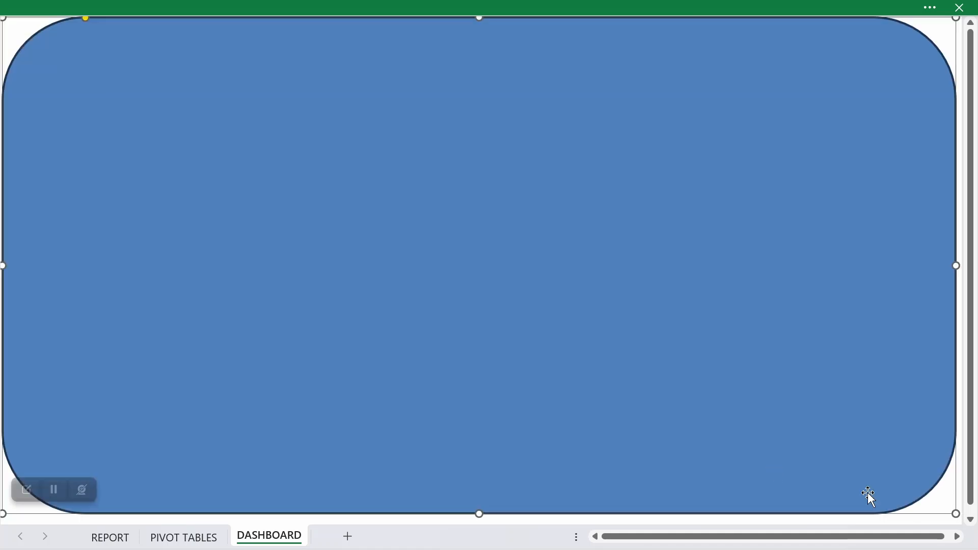
left_click_drag(85, 19, 11, 9)
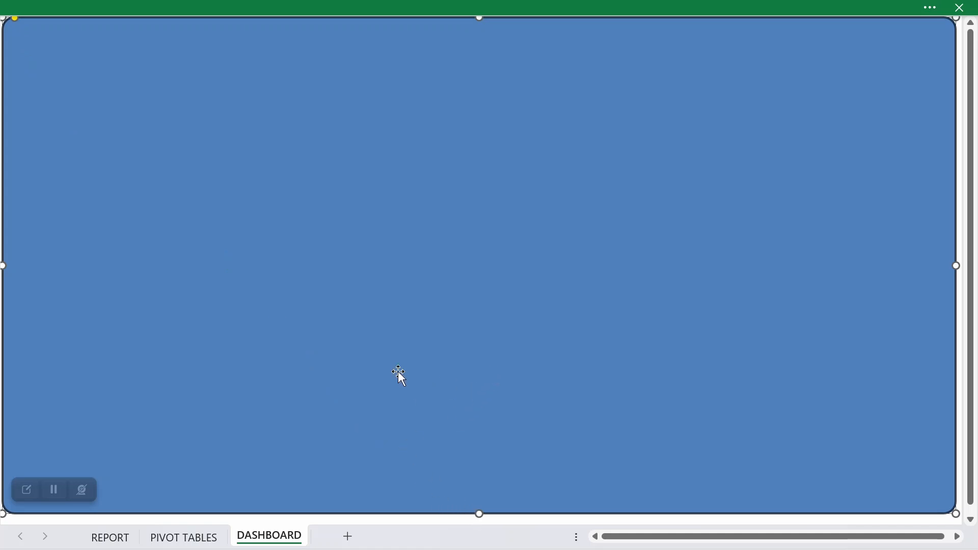
left_click_drag(479, 514, 480, 519)
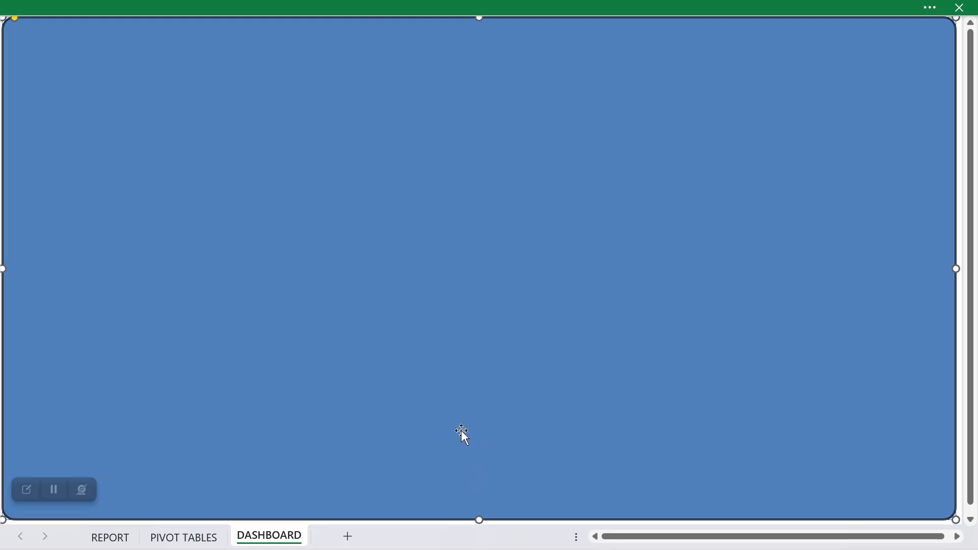
Step: Remove the outline of the large rounded rectangle by setting it to No line
right_click(375, 236)
left_click(426, 537)
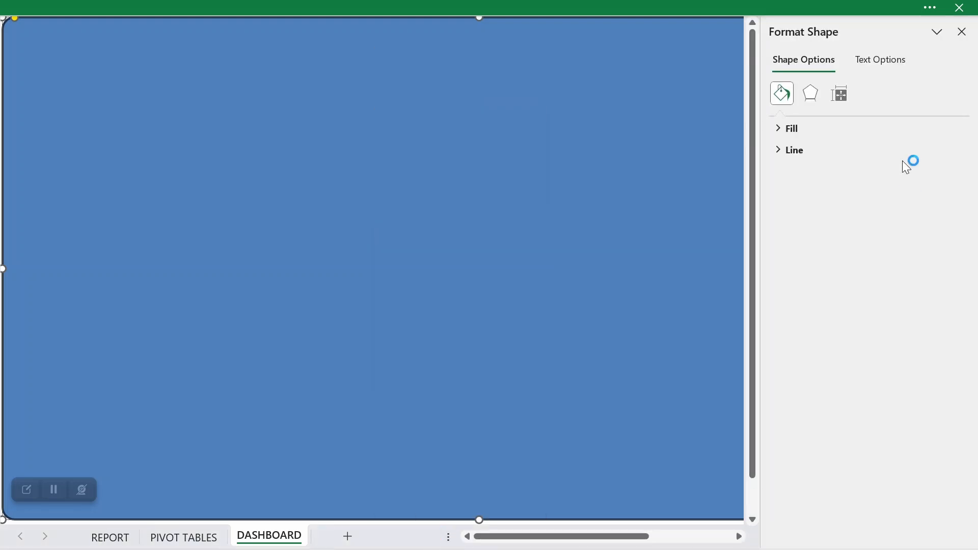
left_click(778, 151)
left_click(790, 174)
left_click(790, 150)
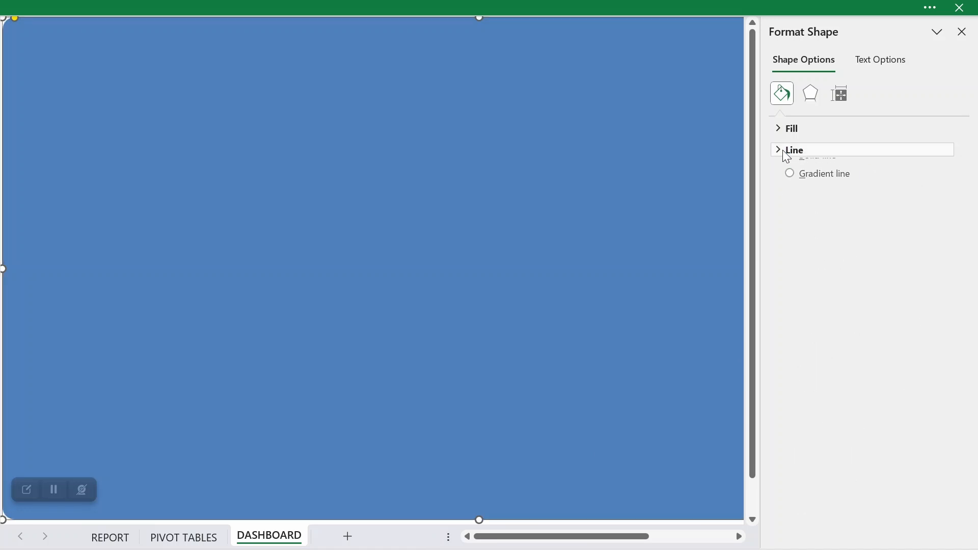
Step: Fill the large rounded rectangle with a custom light lavender-grey solid color defined by its hex code
left_click(789, 128)
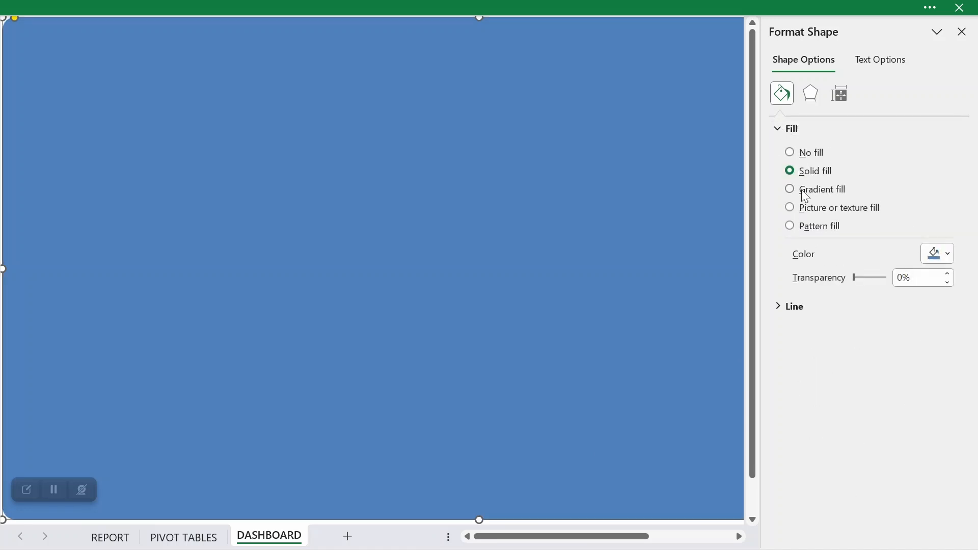
left_click(937, 253)
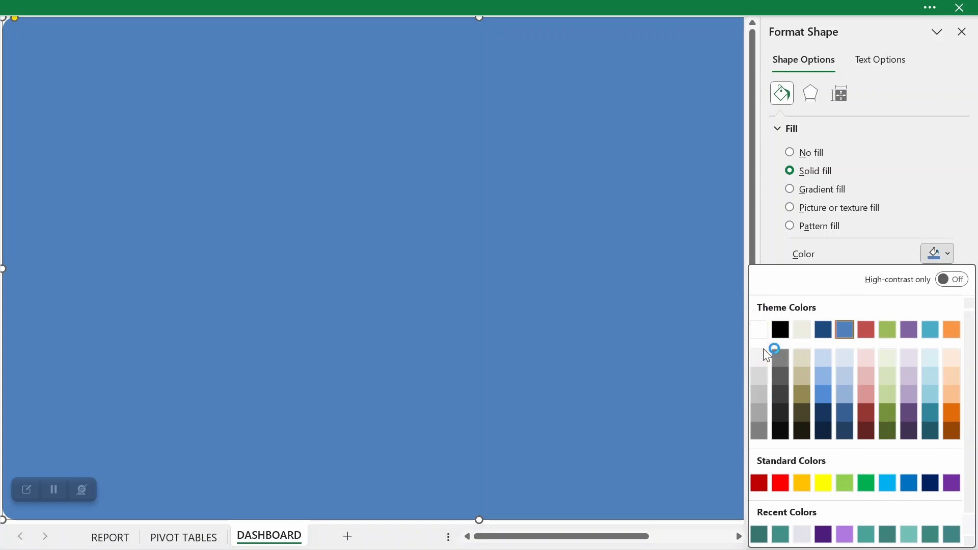
scroll(833, 352, "down", 1)
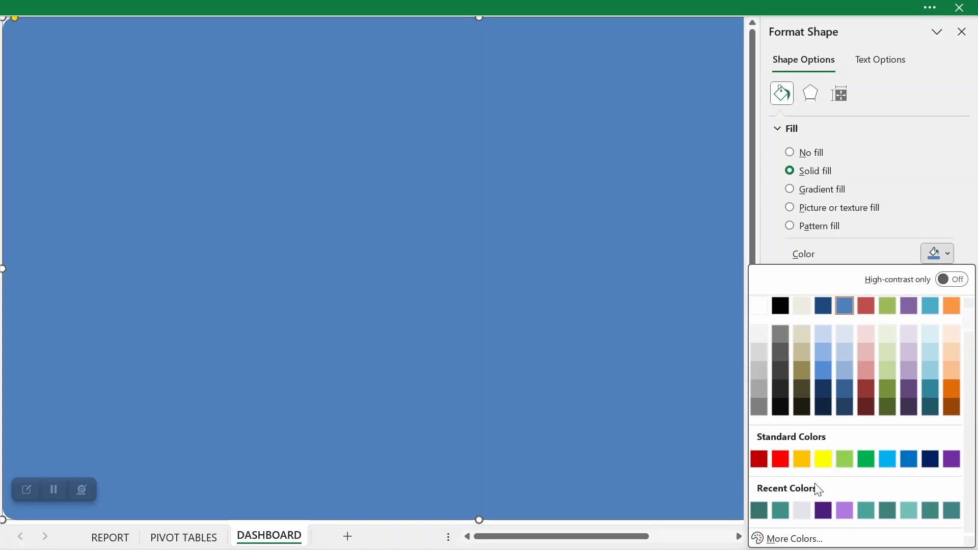
left_click(803, 537)
left_click_drag(679, 396, 621, 398)
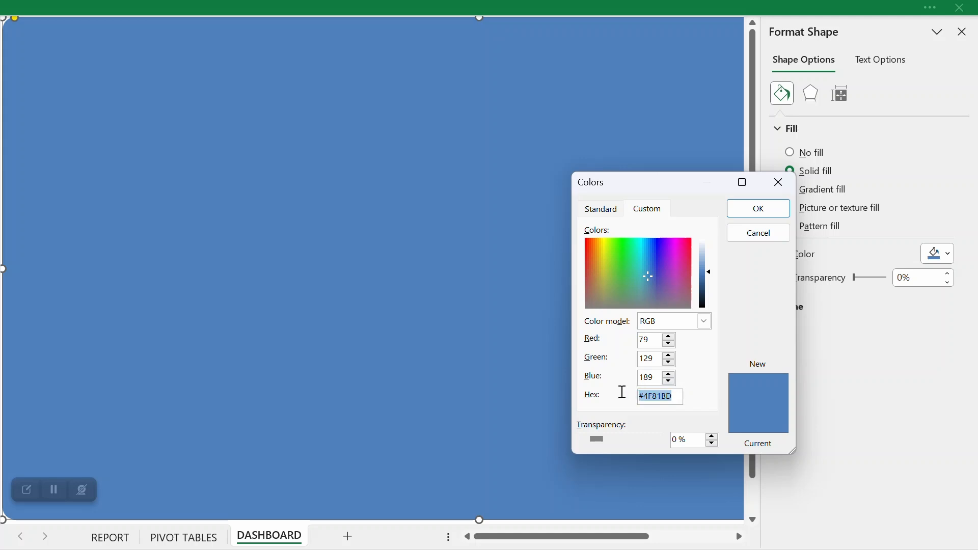
left_click(673, 398)
key("BackSpace")
key("BackSpace")
key("BackSpace")
key("BackSpace")
key("BackSpace")
type("E2E2E")
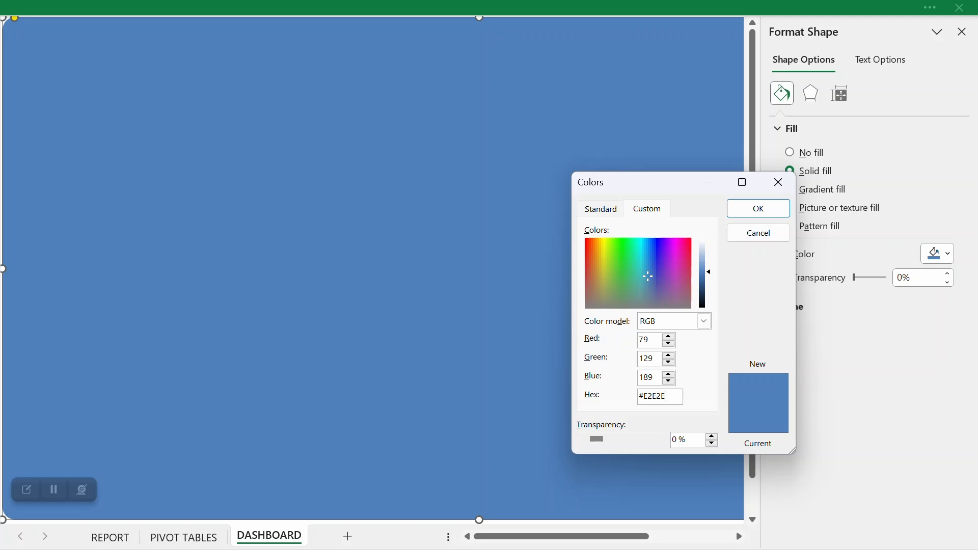
left_click(764, 211)
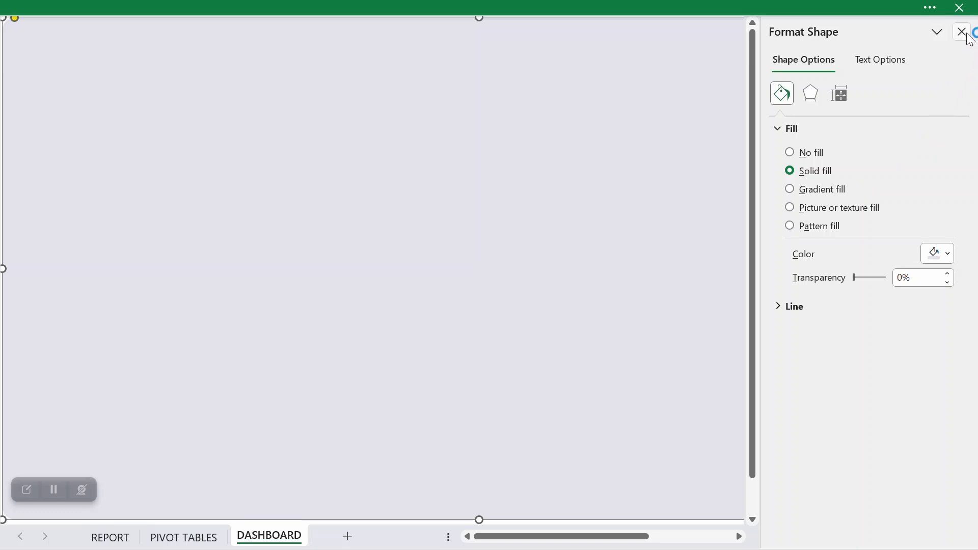
left_click(963, 32)
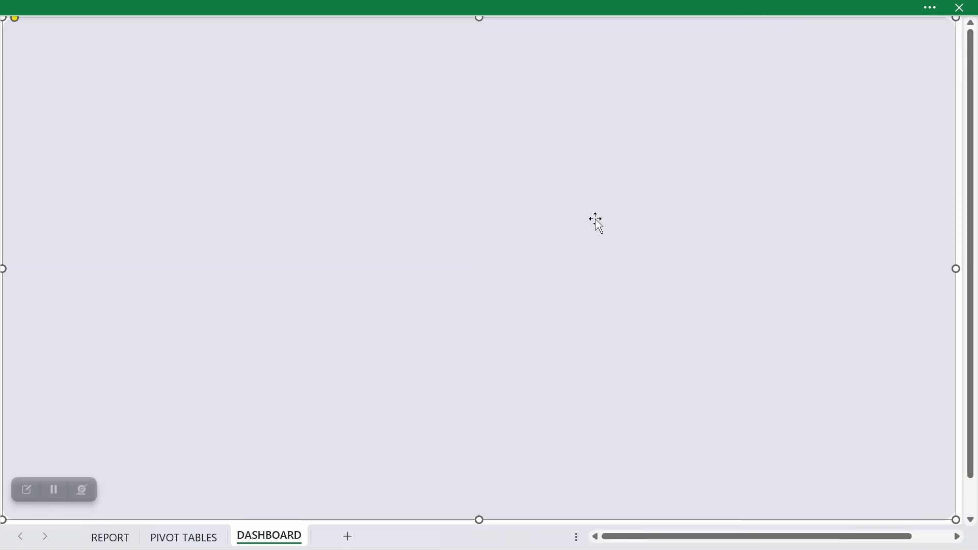
Step: Check the background rectangle's edges against the sheet and tighten its corner rounding slightly further
scroll(595, 220, "down", 3)
left_click(561, 466)
scroll(555, 448, "up", 3)
scroll(535, 283, "down", 6)
left_click(535, 349)
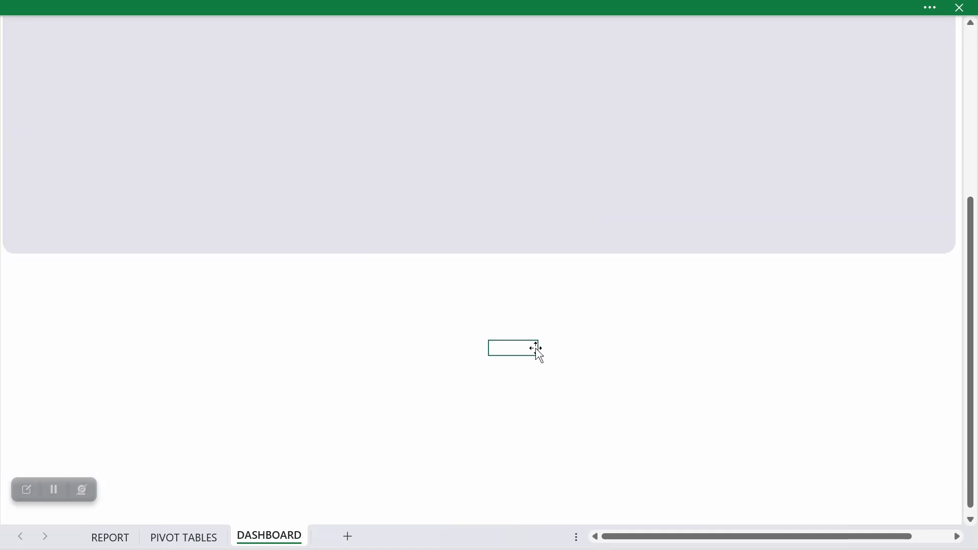
scroll(536, 348, "up", 5)
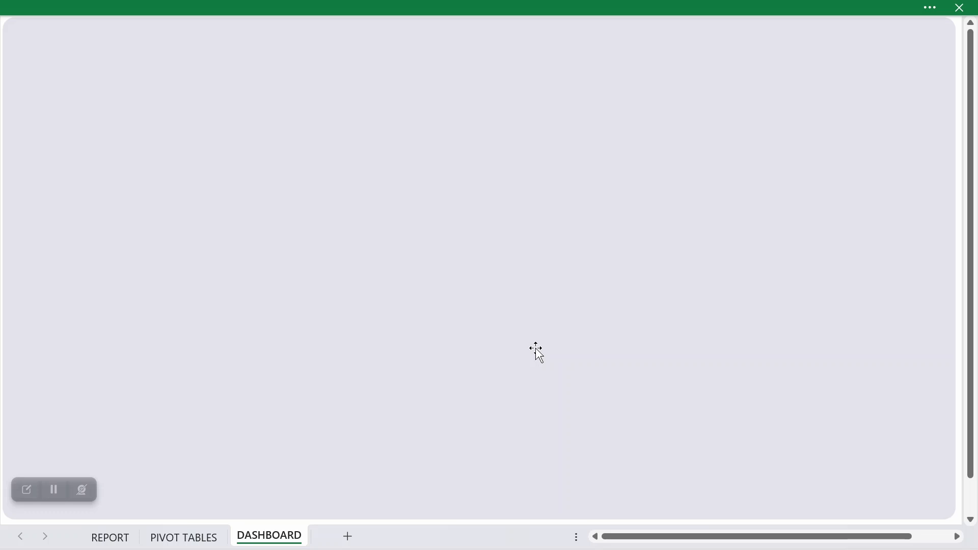
left_click(537, 352)
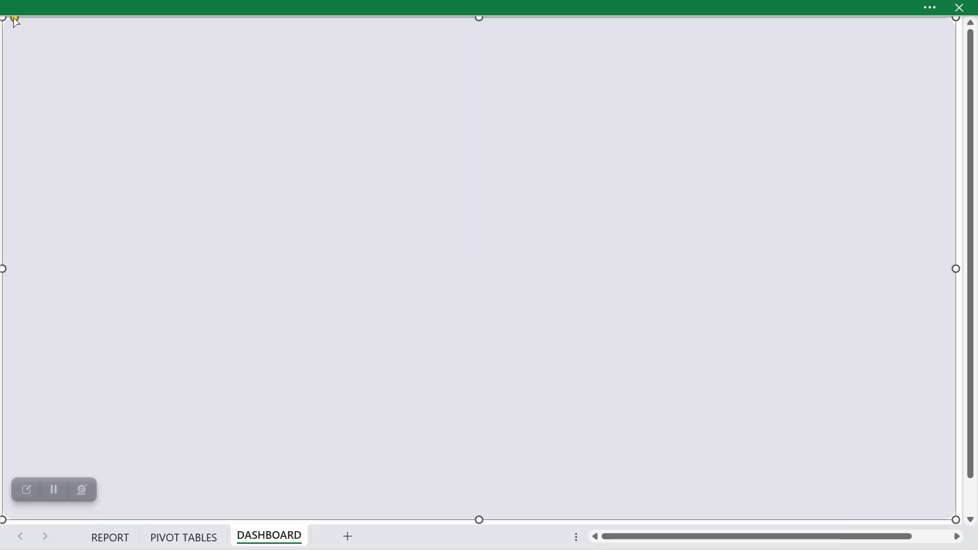
left_click_drag(14, 18, 9, 18)
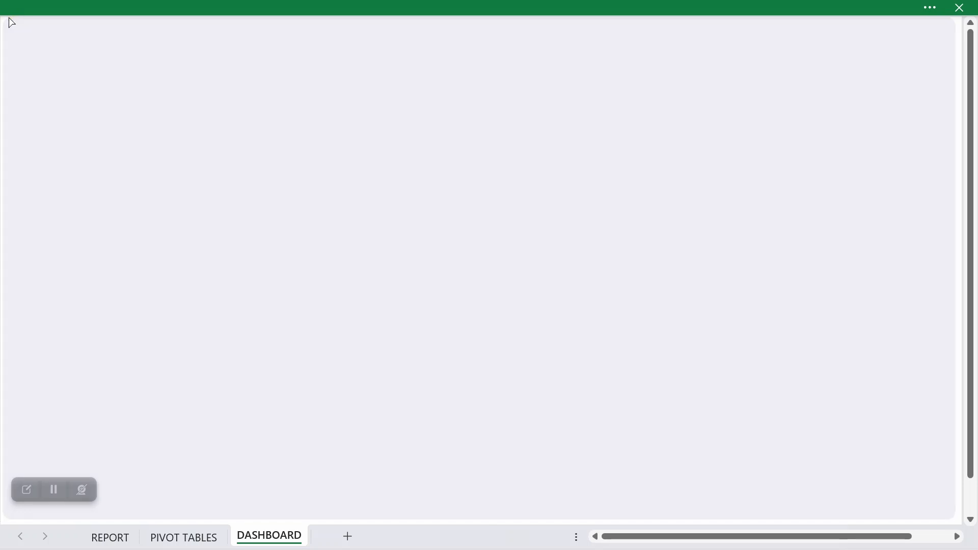
left_click_drag(7, 18, 6, 18)
scroll(198, 199, "down", 5)
left_click(263, 378)
scroll(263, 378, "up", 5)
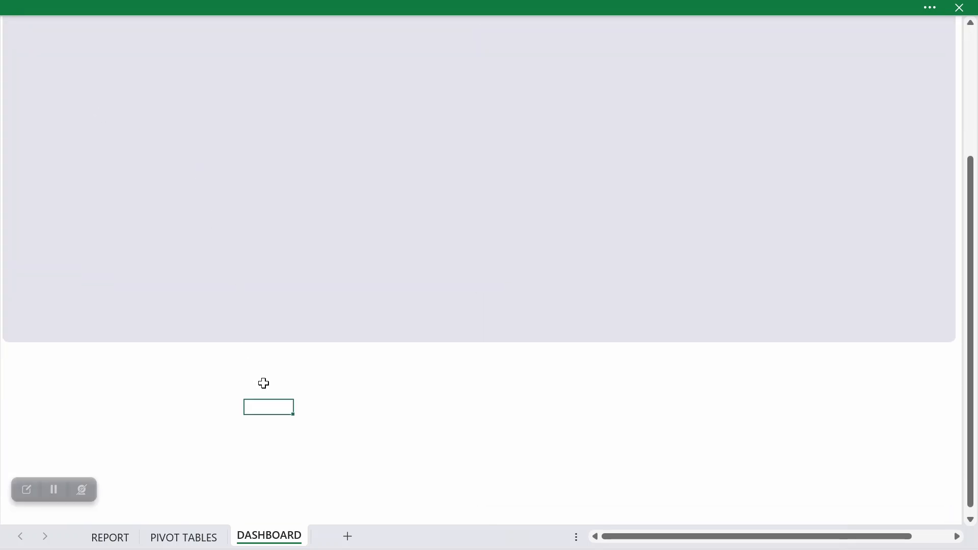
Step: Draw a second rounded rectangle inside the lavender-grey background, leaving a narrow margin on all sides
left_click(74, 4)
left_click(102, 51)
left_click(228, 100)
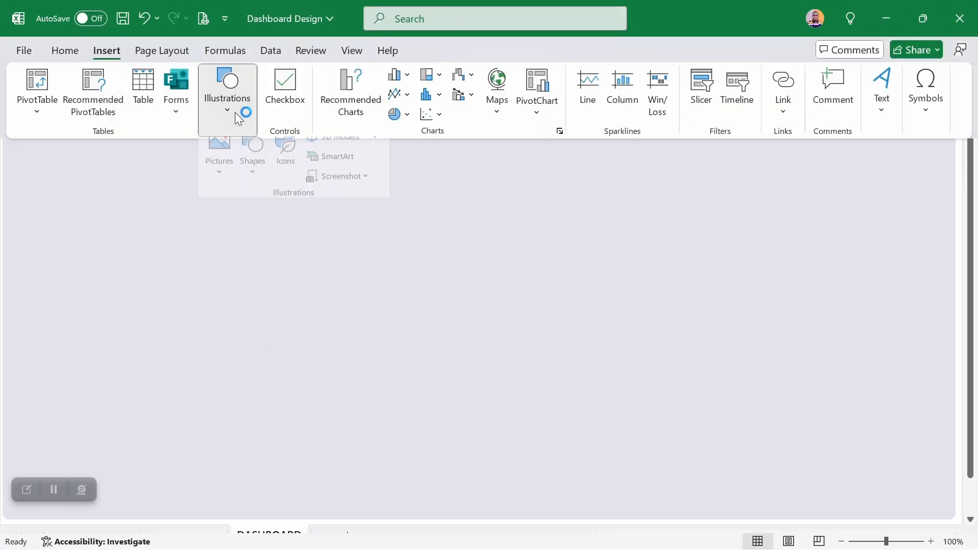
left_click(253, 168)
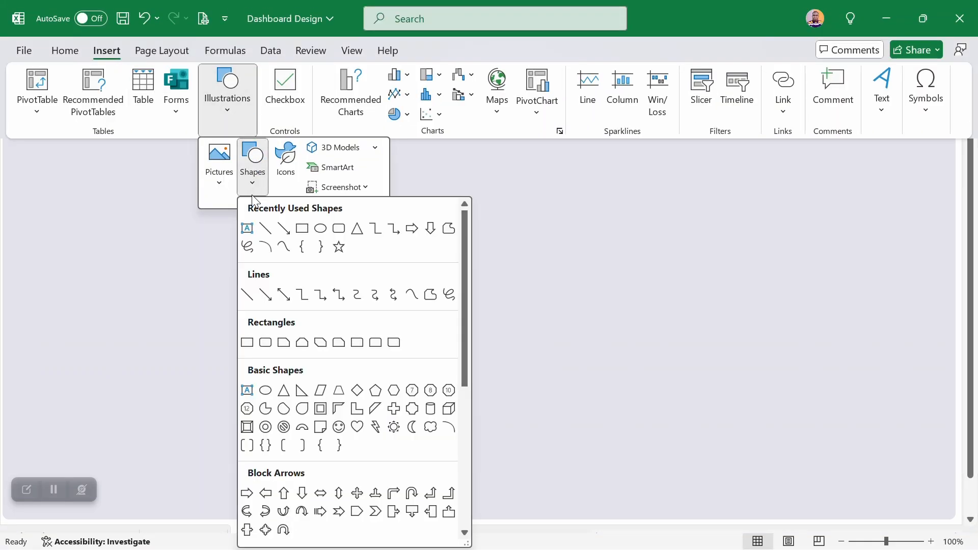
left_click(338, 229)
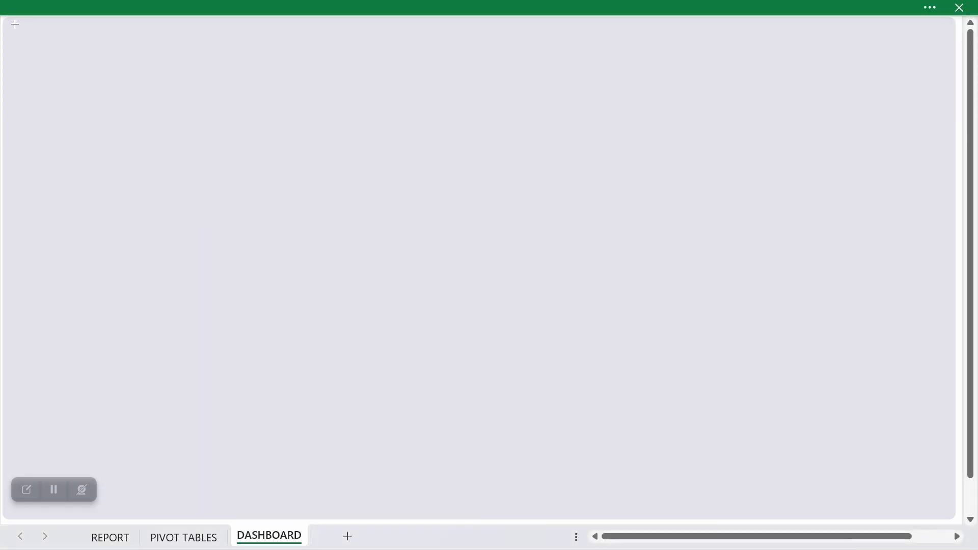
left_click_drag(14, 25, 946, 509)
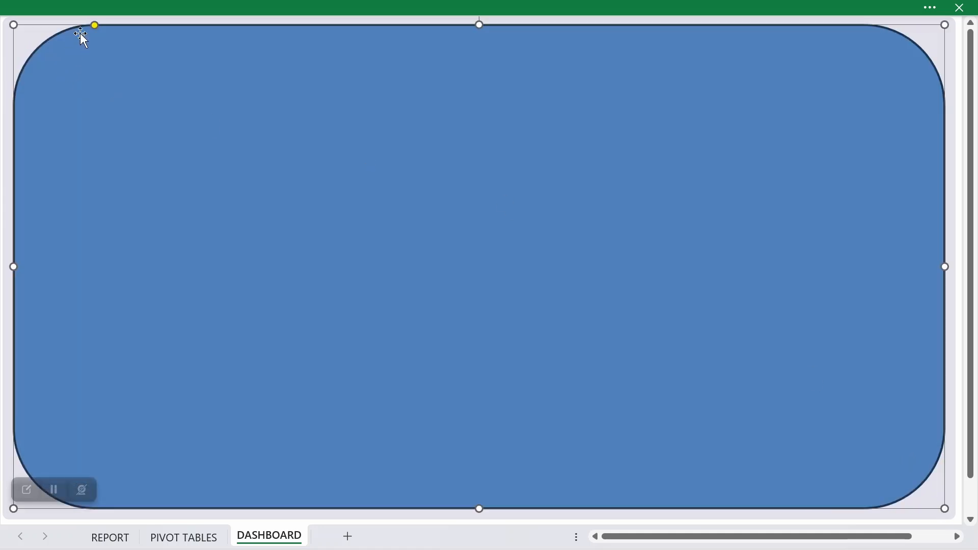
Step: Tighten the inner rectangle's corner rounding and stretch its side and lower edges slightly to even the margin around it
left_click_drag(95, 26, 24, 32)
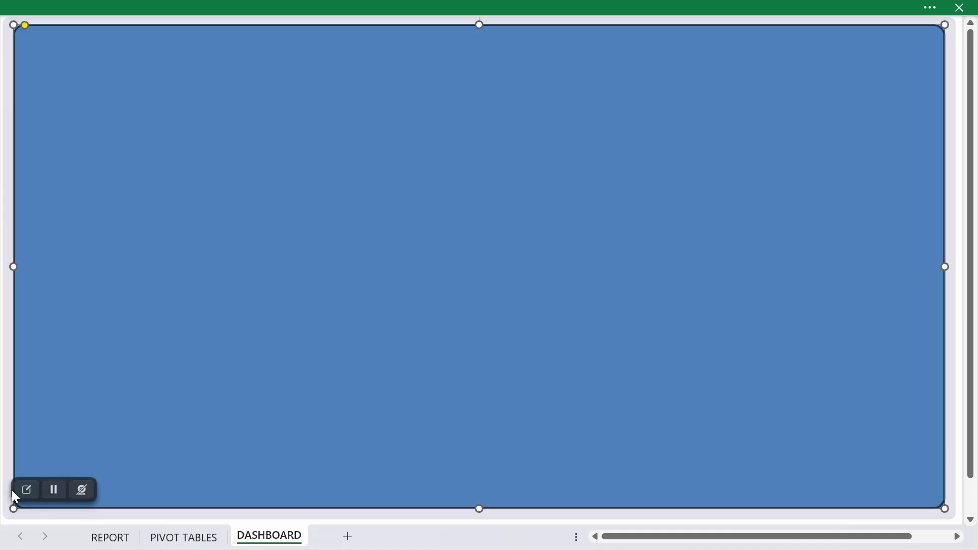
left_click_drag(13, 266, 10, 265)
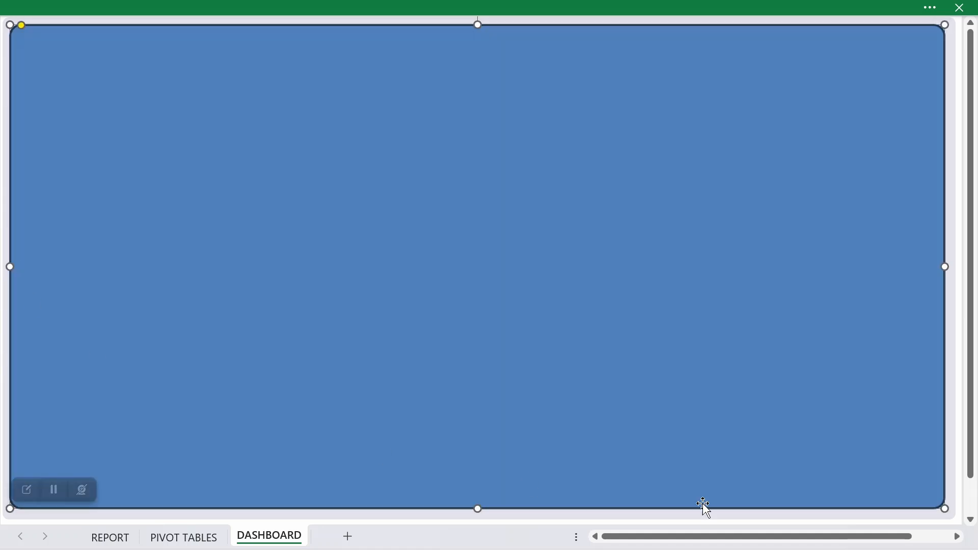
left_click_drag(947, 267, 948, 266)
left_click_drag(479, 510, 475, 510)
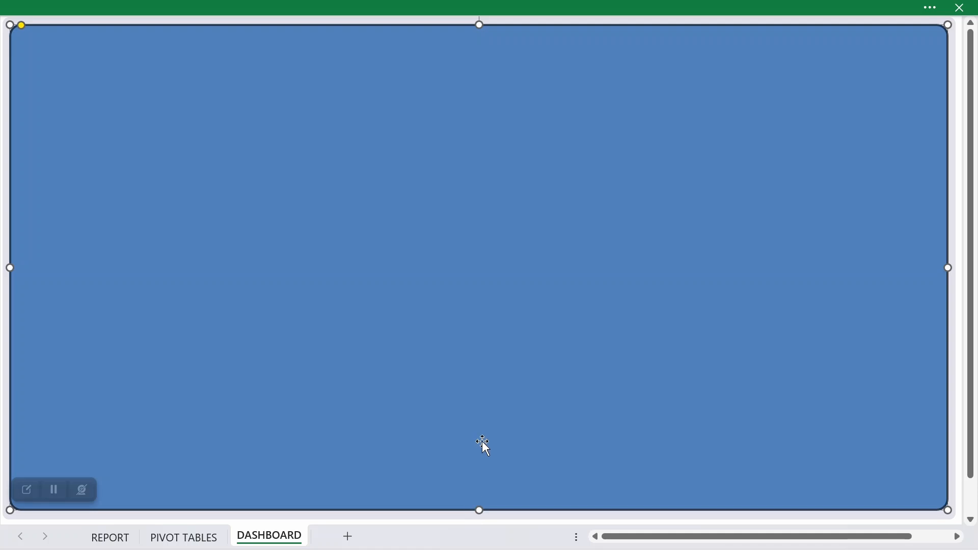
Step: Remove the outline of the inner rounded rectangle by setting it to No line
right_click(444, 226)
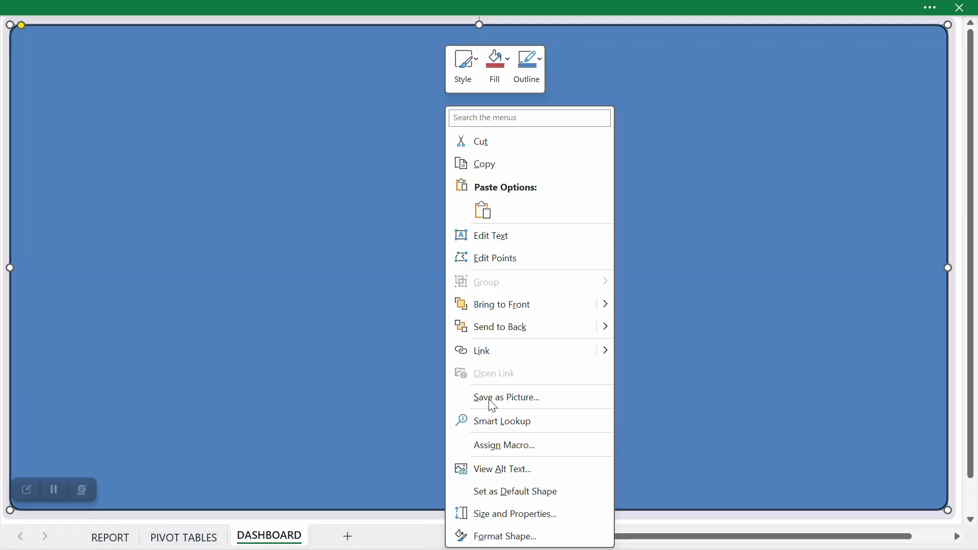
left_click(507, 543)
left_click(790, 129)
left_click(782, 151)
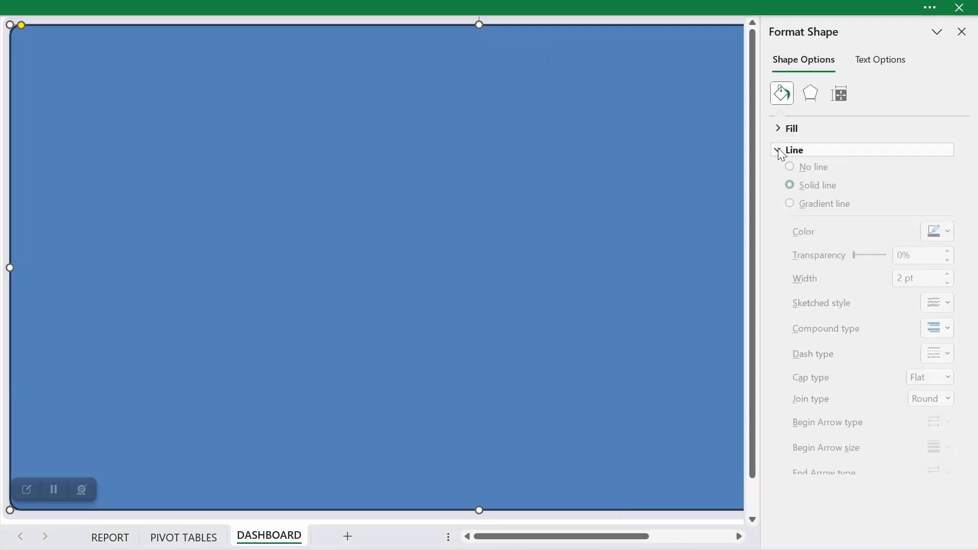
left_click(790, 172)
Step: Fill the inner rounded rectangle with a custom very pale lavender solid color defined by its hex code
left_click(780, 129)
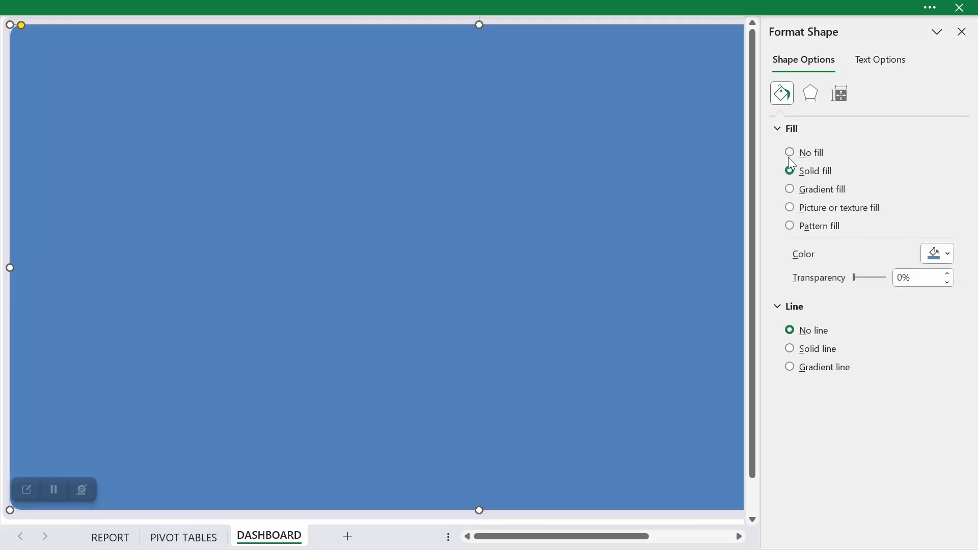
left_click(940, 254)
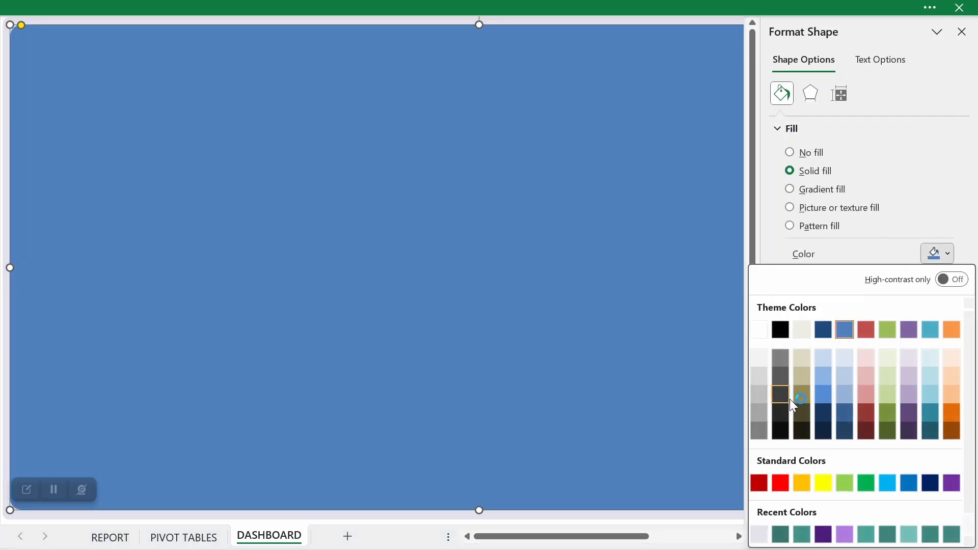
scroll(793, 406, "down", 1)
left_click(814, 537)
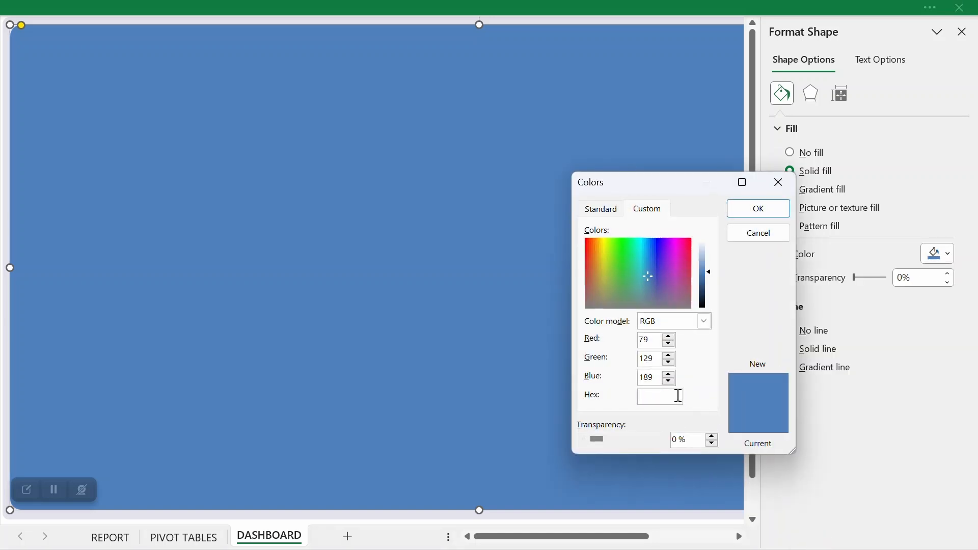
type("#4F81B")
type("4F")
type("5FA")
left_click(779, 213)
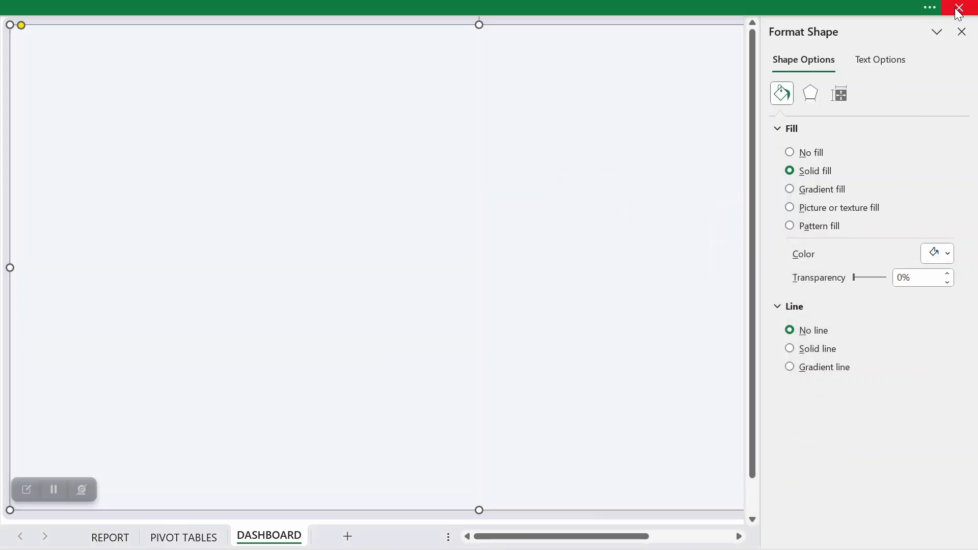
left_click(961, 31)
scroll(530, 430, "down", 3)
left_click(530, 431)
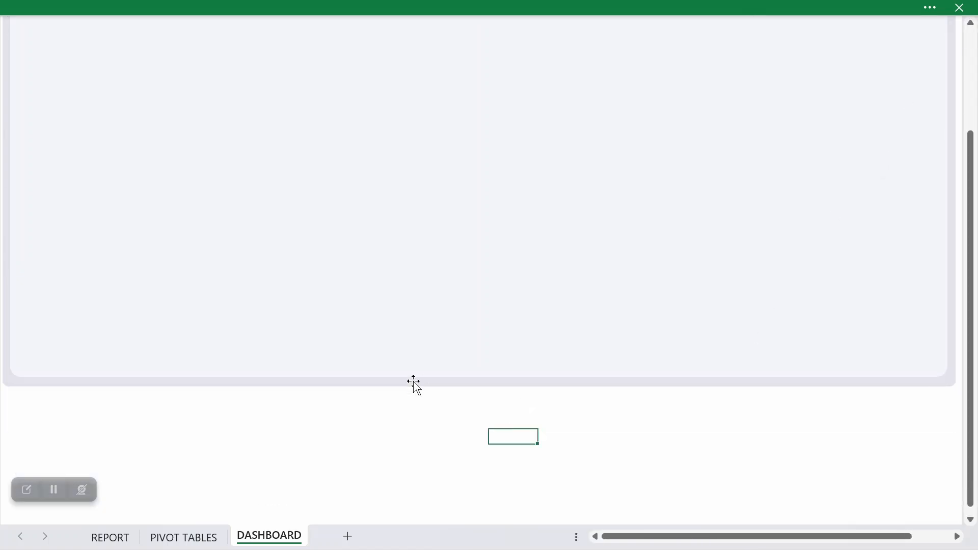
Step: Apply the outer bottom-offset shadow preset to the inner rounded rectangle and set the shadow's transparency to 90%
left_click(368, 388)
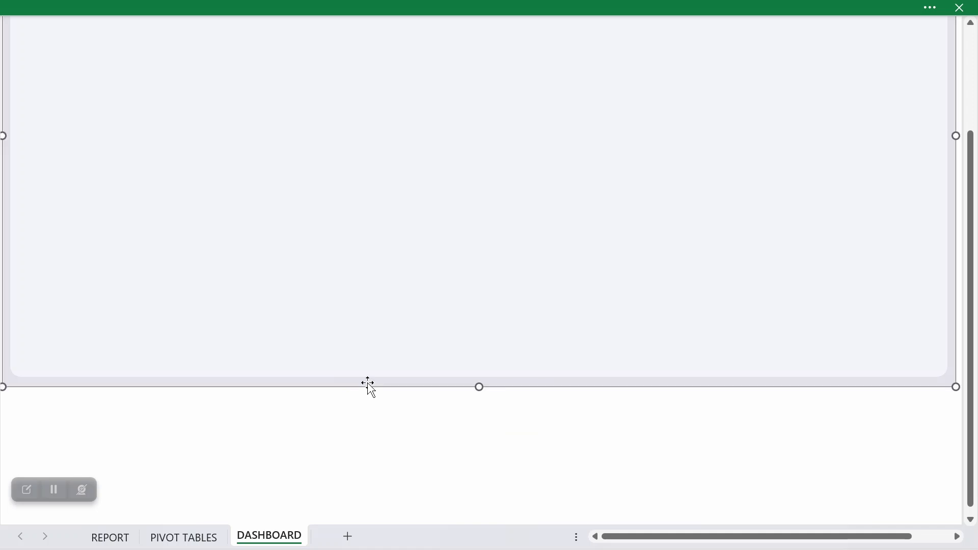
left_click(390, 340)
scroll(412, 373, "up", 3)
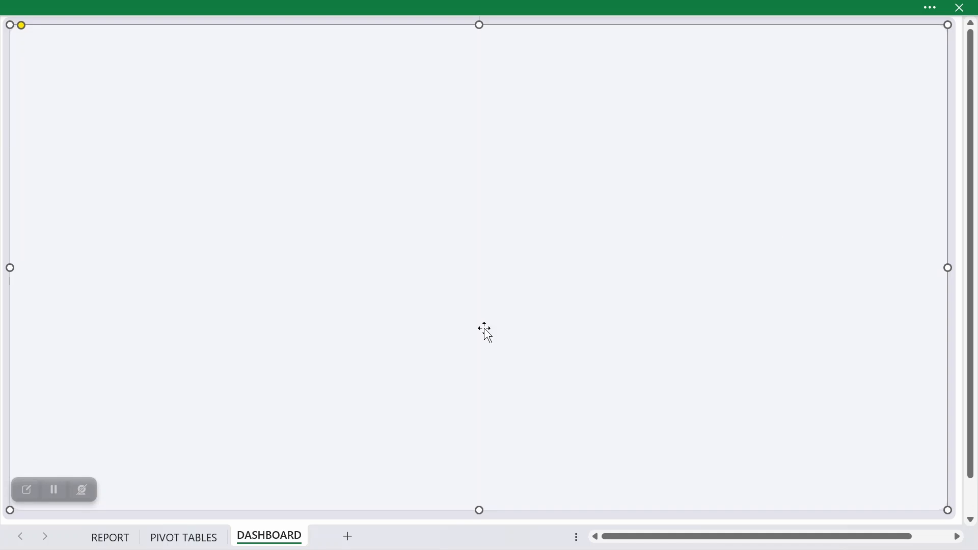
right_click(363, 148)
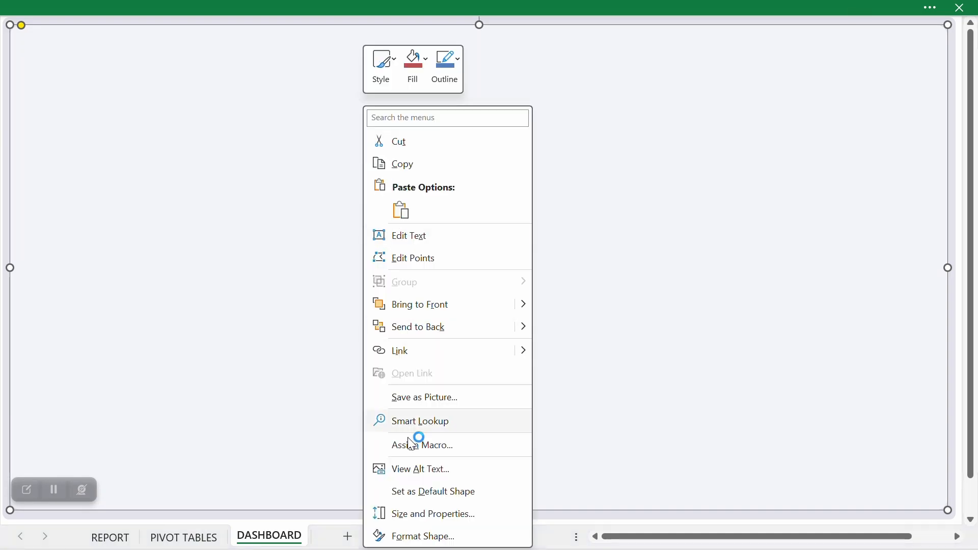
left_click(417, 536)
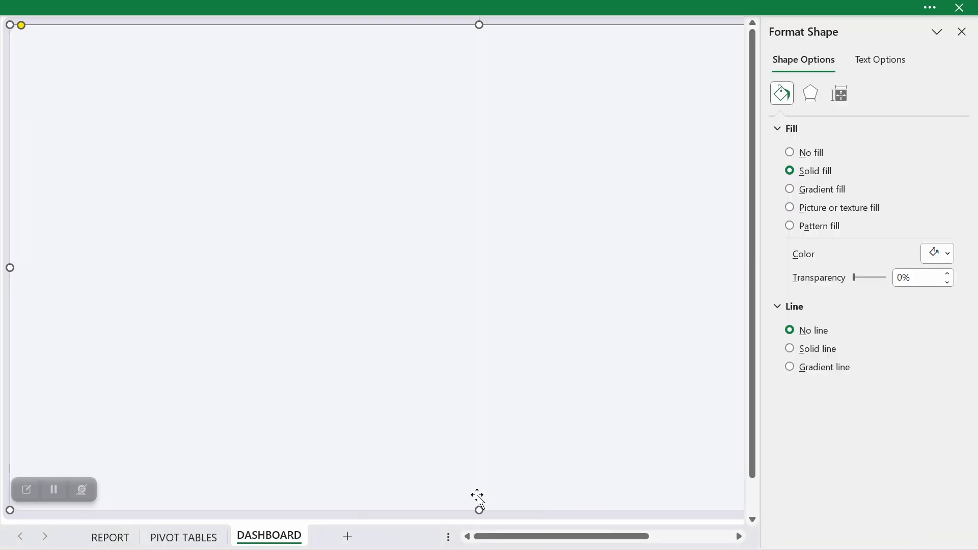
left_click(810, 92)
left_click(790, 130)
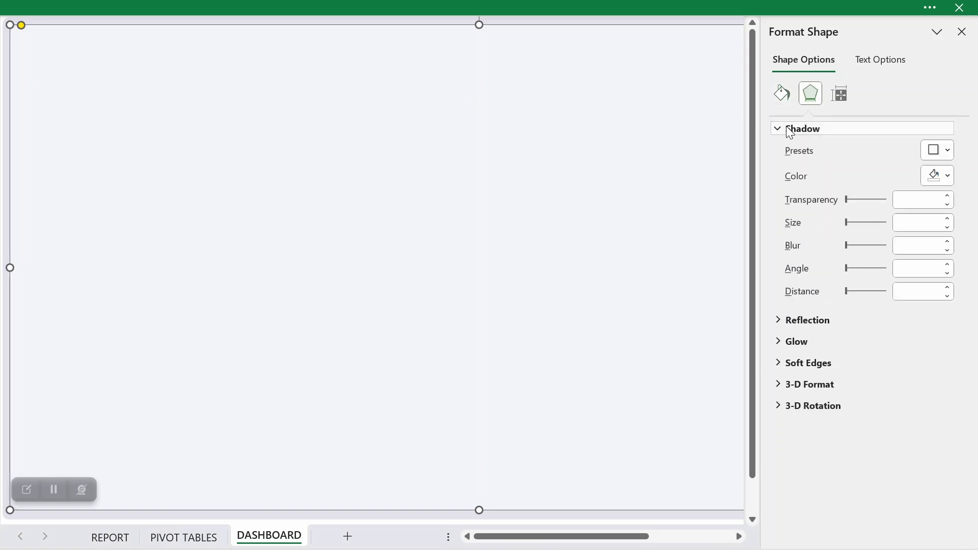
left_click(934, 149)
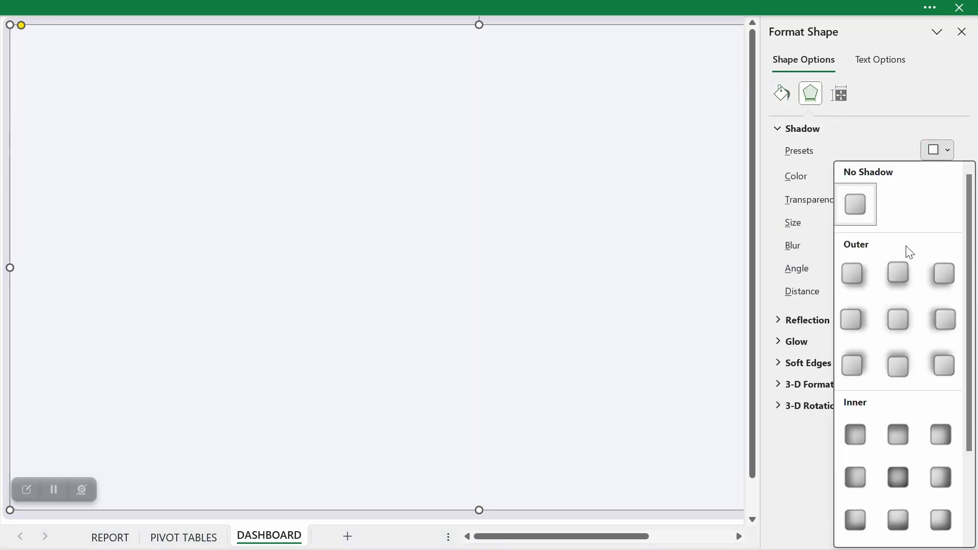
left_click(896, 278)
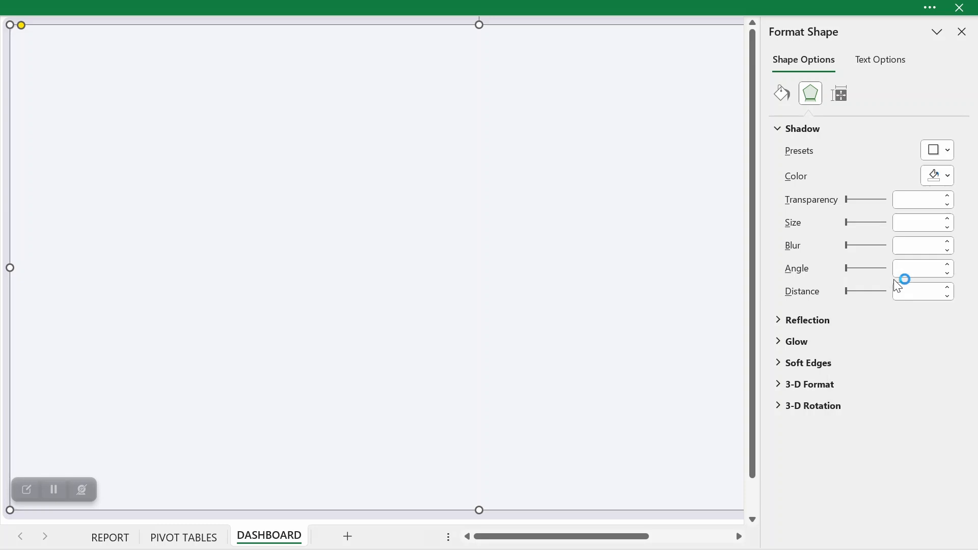
left_click(909, 201)
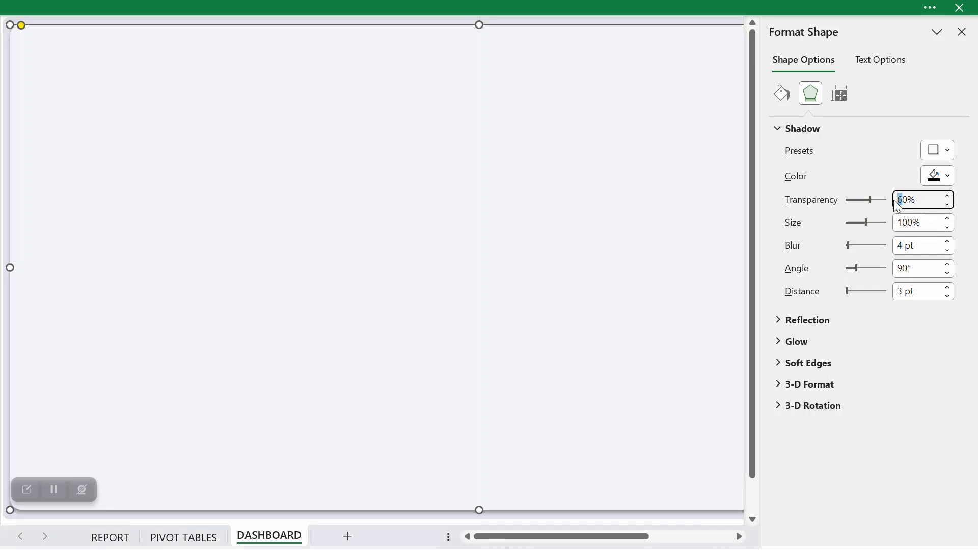
Step: Set the inner rectangle's shadow blur to 5 pt, angle to 0° and distance to 0 pt, and check the result
left_click(941, 175)
left_click(794, 253)
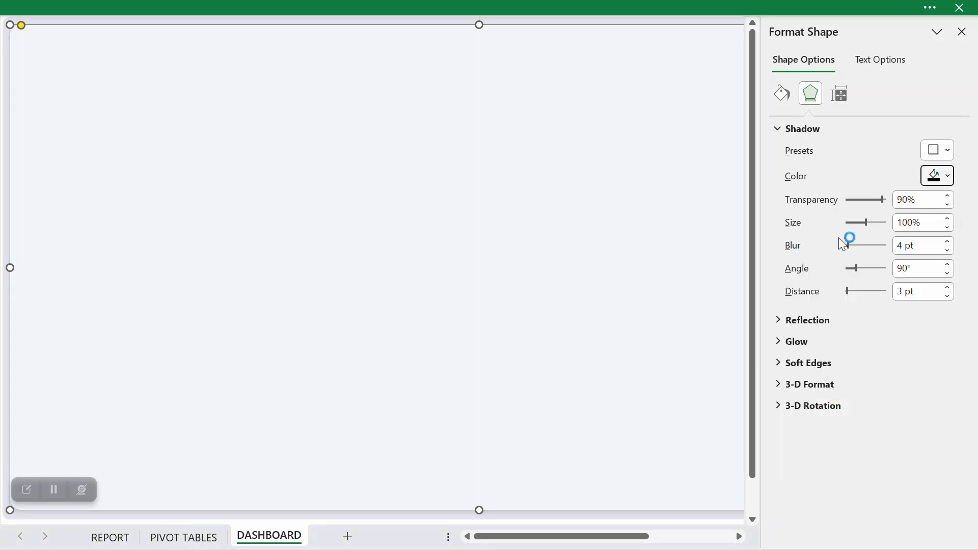
left_click(911, 224)
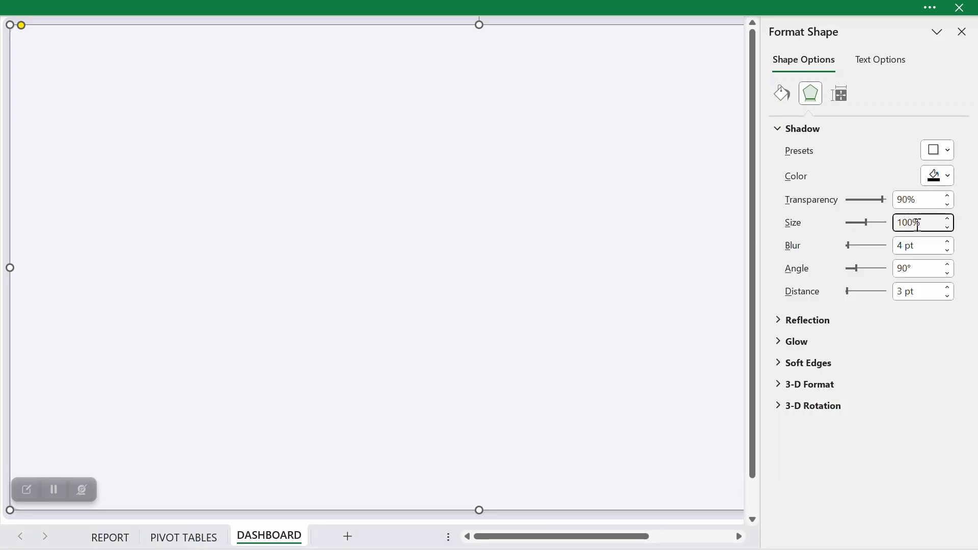
left_click(948, 242)
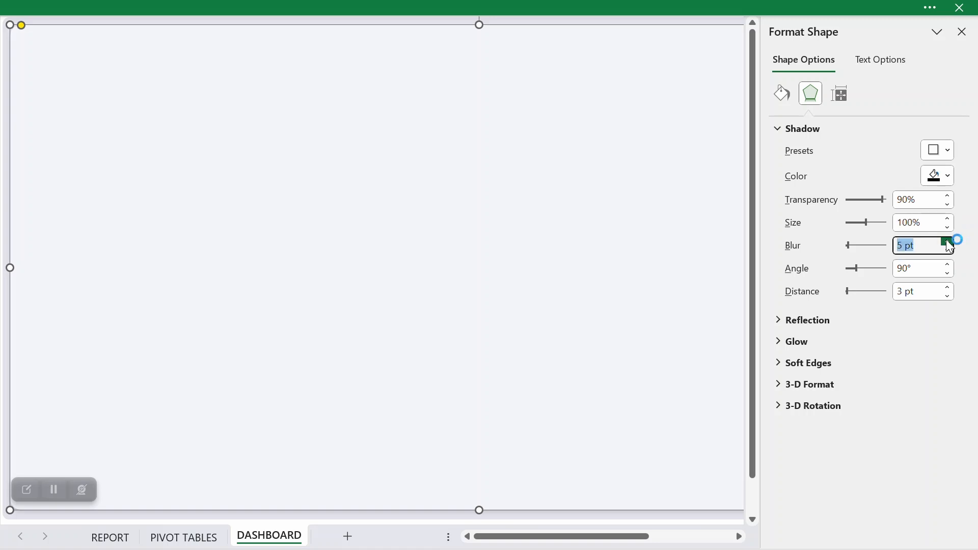
double_click(907, 269)
type("0")
left_click(947, 296)
left_click(948, 296)
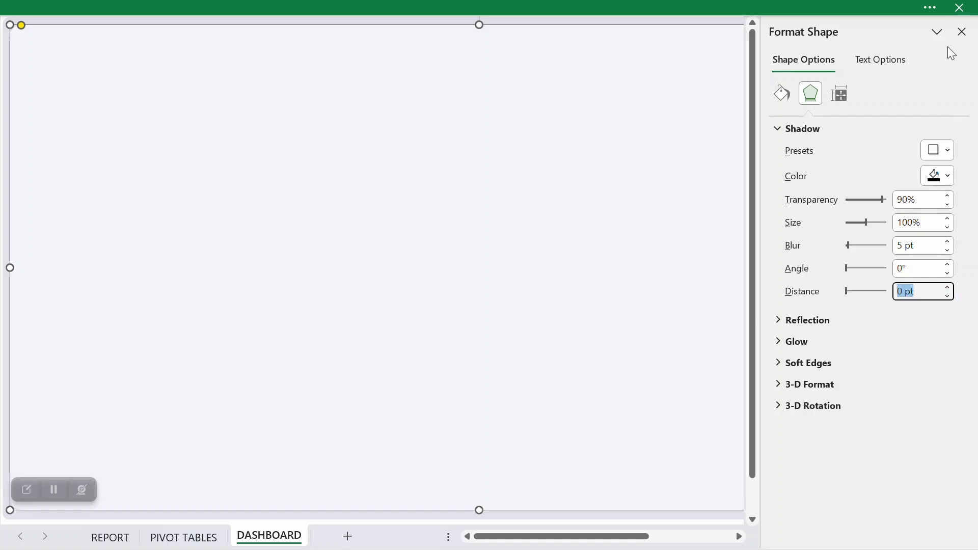
left_click(962, 32)
scroll(747, 362, "down", 3)
left_click(730, 440)
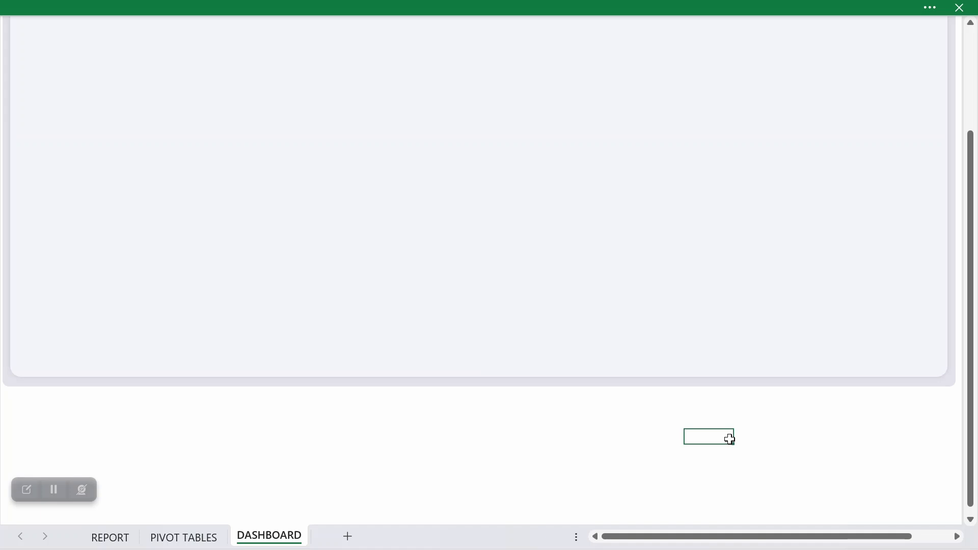
scroll(730, 439, "up", 3)
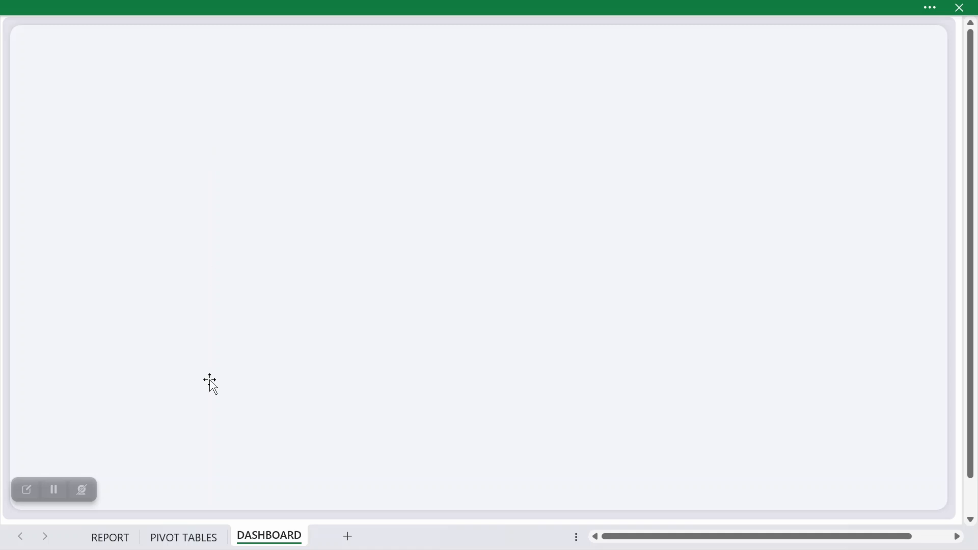
left_click(194, 536)
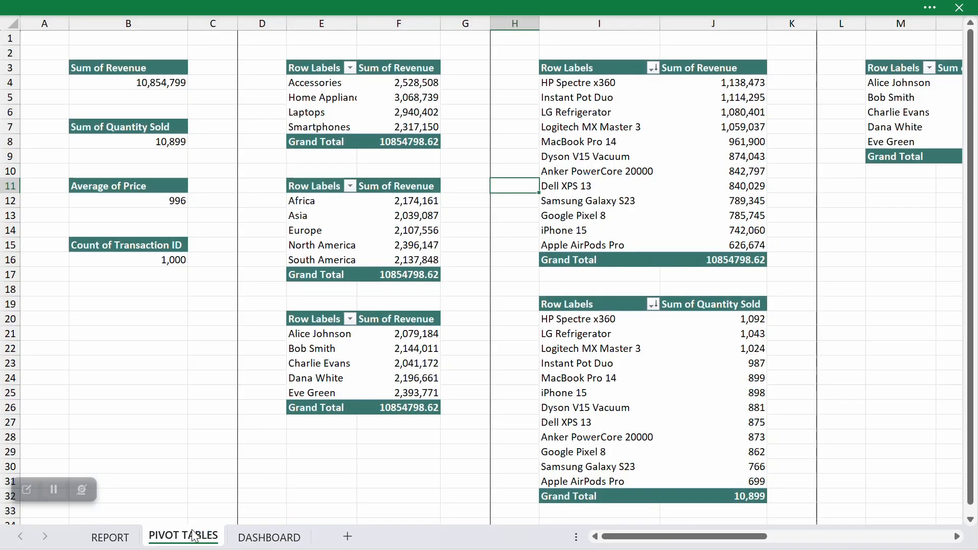
left_click(261, 541)
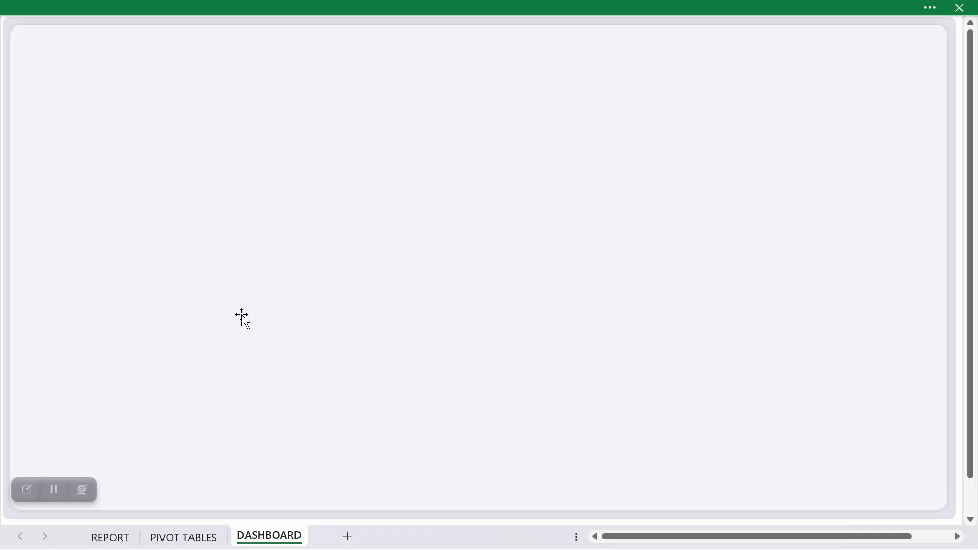
Step: Insert the Company Image picture from folder 8 in EXCEL PROBLEMS over the cells of the DASHBOARD sheet
left_click(137, 4)
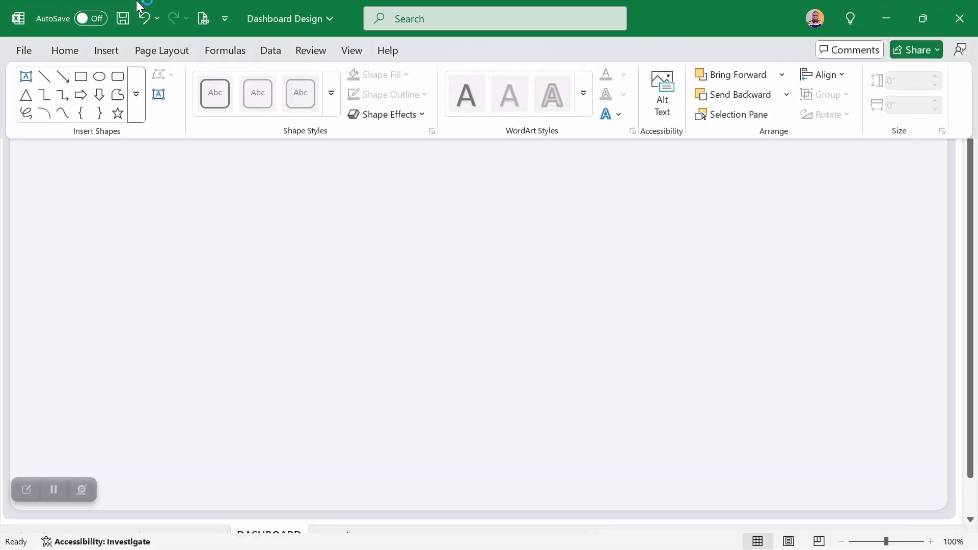
left_click(114, 53)
left_click(215, 114)
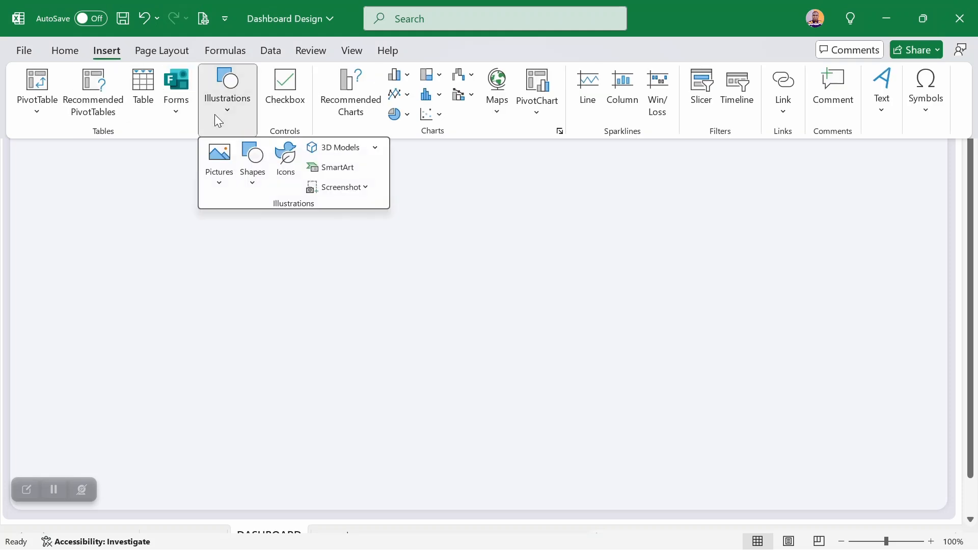
left_click(224, 181)
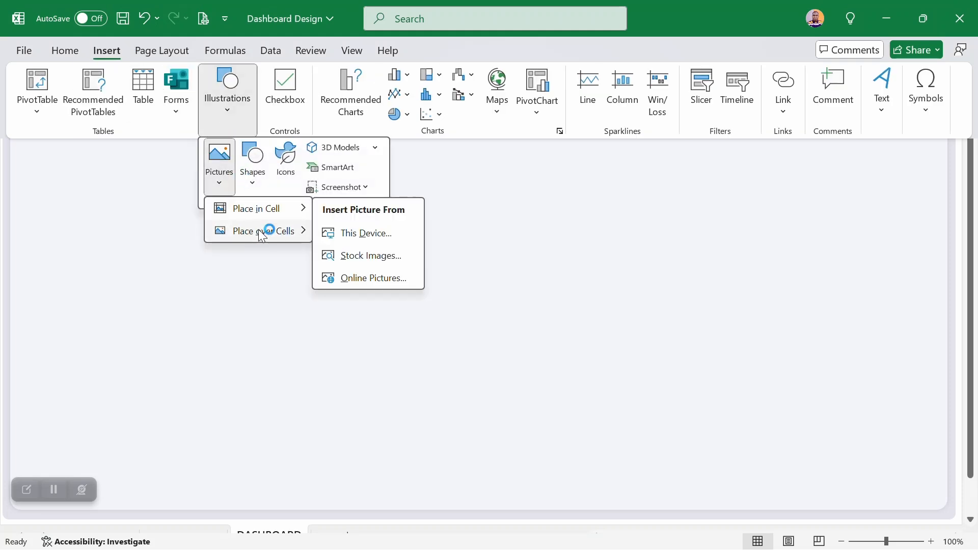
left_click(350, 255)
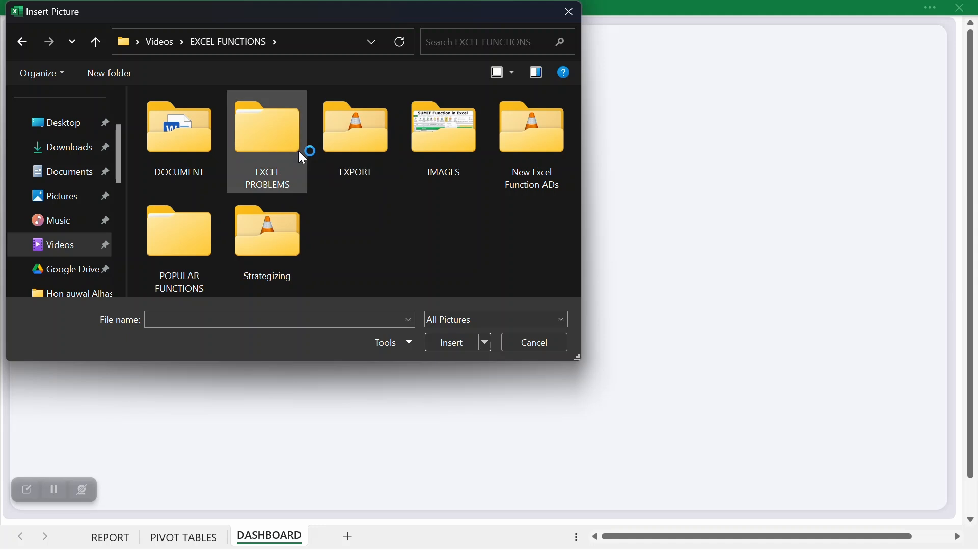
double_click(279, 147)
double_click(192, 219)
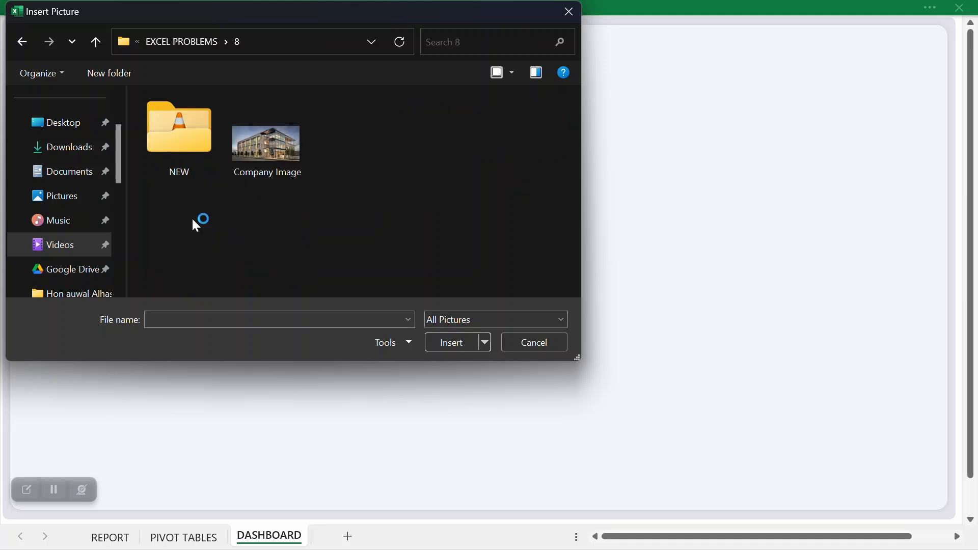
left_click(236, 172)
left_click(450, 340)
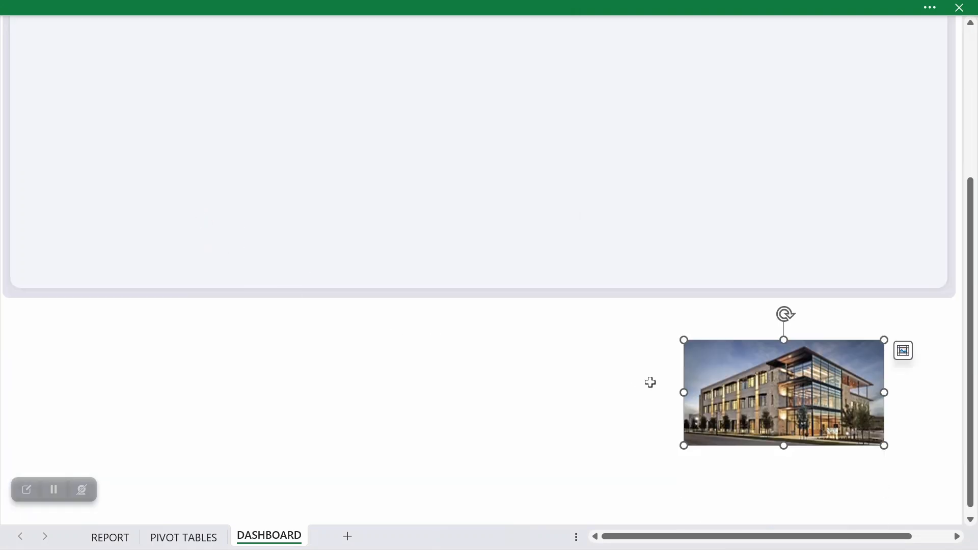
Step: Place the company picture in the upper-left corner of the inner rounded rectangle and shrink it to about 1.04" high by 1.99" wide
left_click_drag(743, 381, 244, 152)
scroll(243, 151, "up", 5)
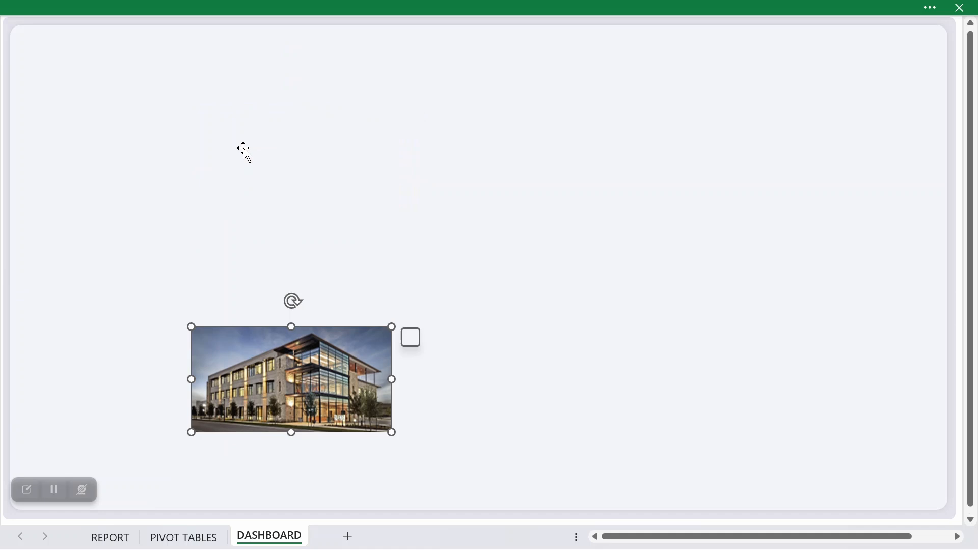
left_click_drag(286, 354, 114, 62)
left_click_drag(220, 136, 169, 94)
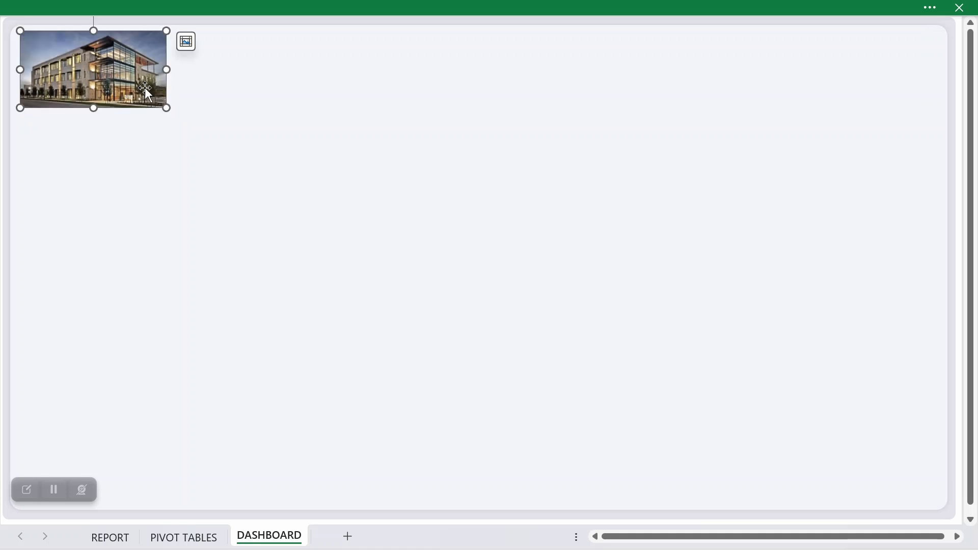
Step: Draw a rounded rectangle, then move and resize it to cover the company picture exactly
left_click(155, 6)
left_click(107, 50)
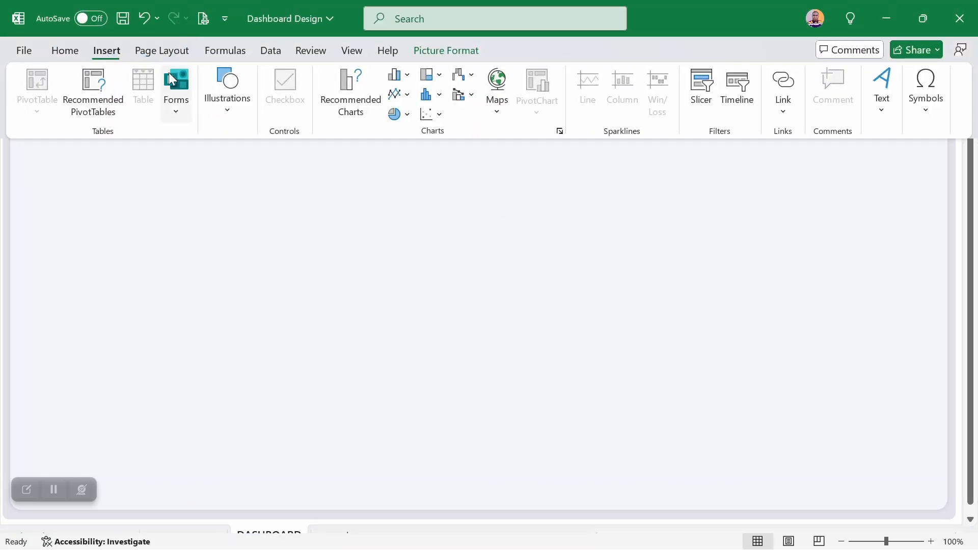
left_click(245, 115)
left_click(255, 174)
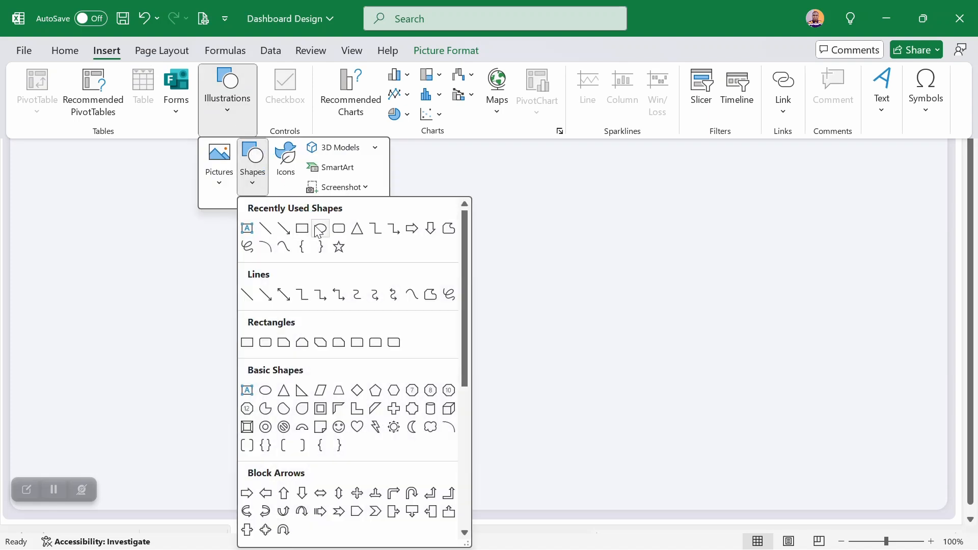
left_click(342, 232)
left_click_drag(102, 157, 291, 270)
left_click_drag(121, 159, 36, 30)
left_click_drag(209, 143, 167, 107)
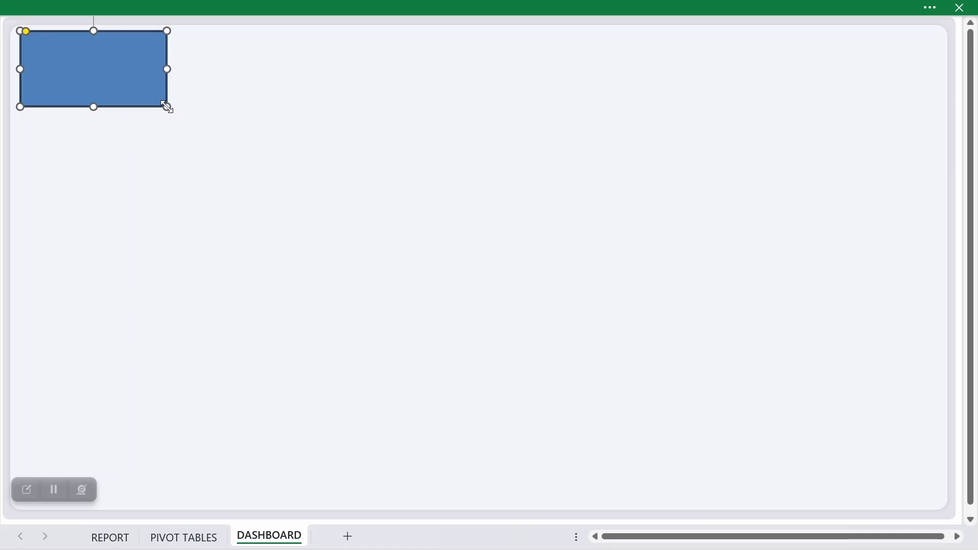
Step: Give the rounded rectangle over the picture no fill and a dark teal outline from the recent colors
right_click(126, 80)
left_click(203, 510)
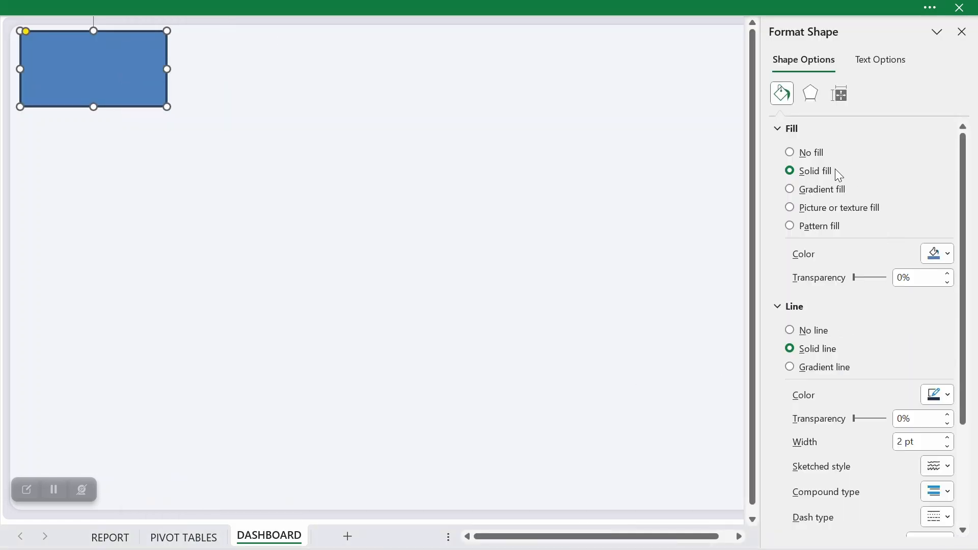
left_click(793, 154)
left_click(783, 131)
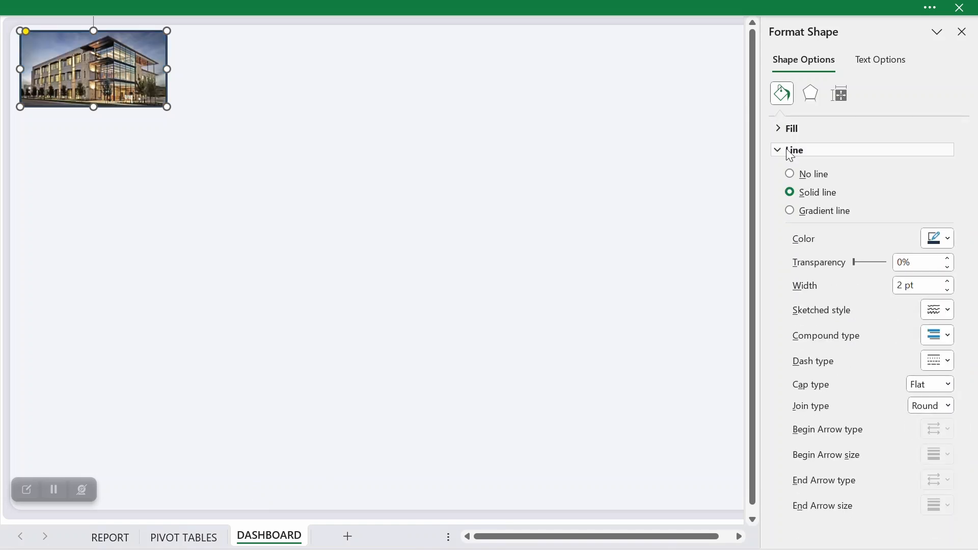
left_click(946, 240)
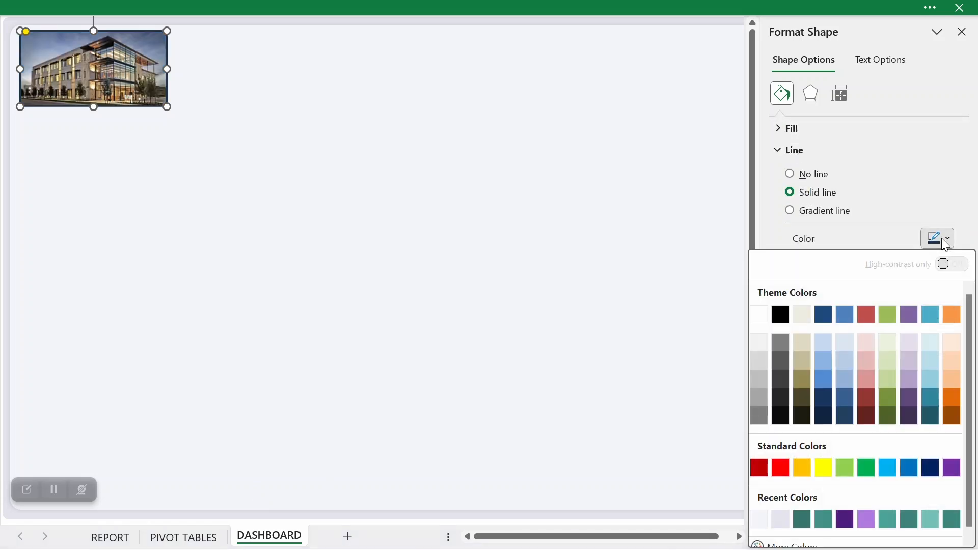
left_click(801, 517)
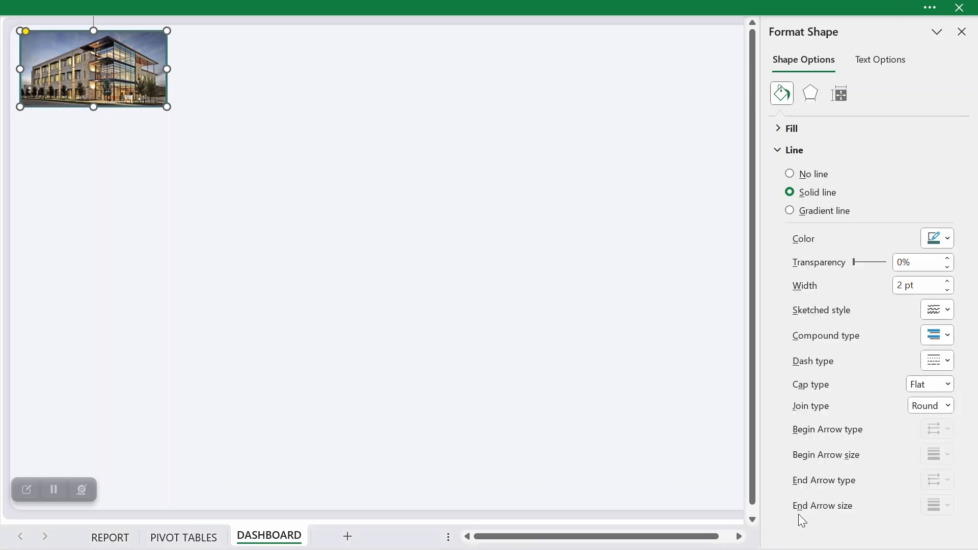
left_click(480, 240)
Step: Select both the company picture and its rounded frame through the Selection Pane and group them
left_click(149, 70)
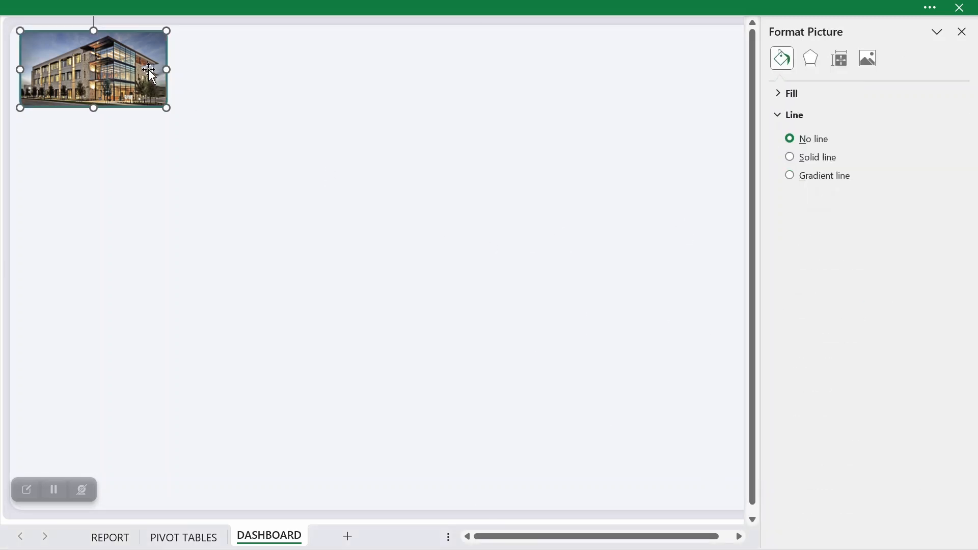
scroll(64, 67, "up", 7)
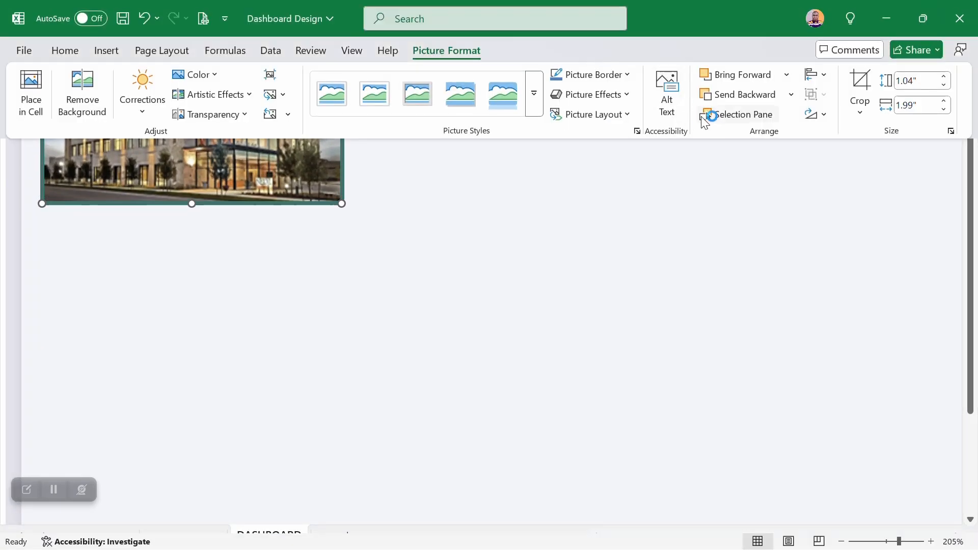
left_click(710, 114)
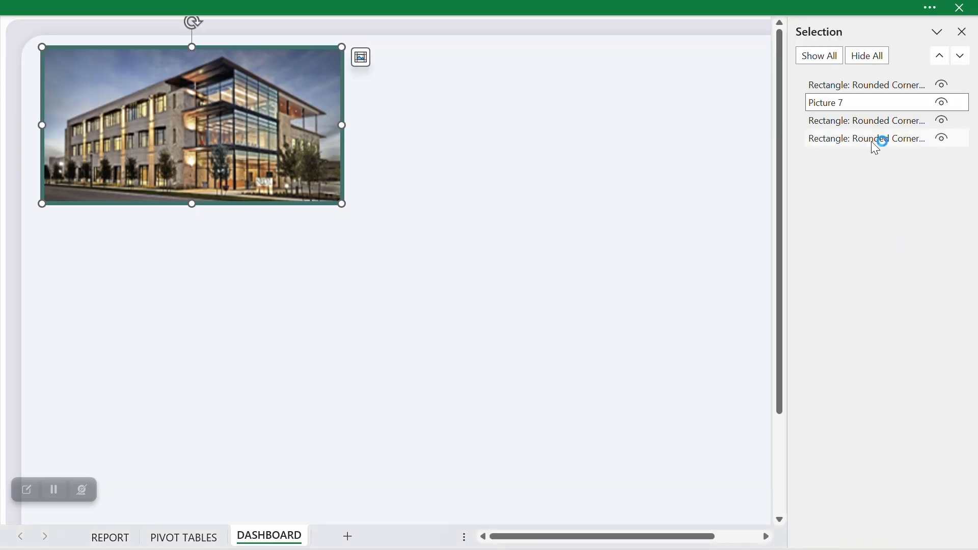
left_click(864, 88, "ctrl")
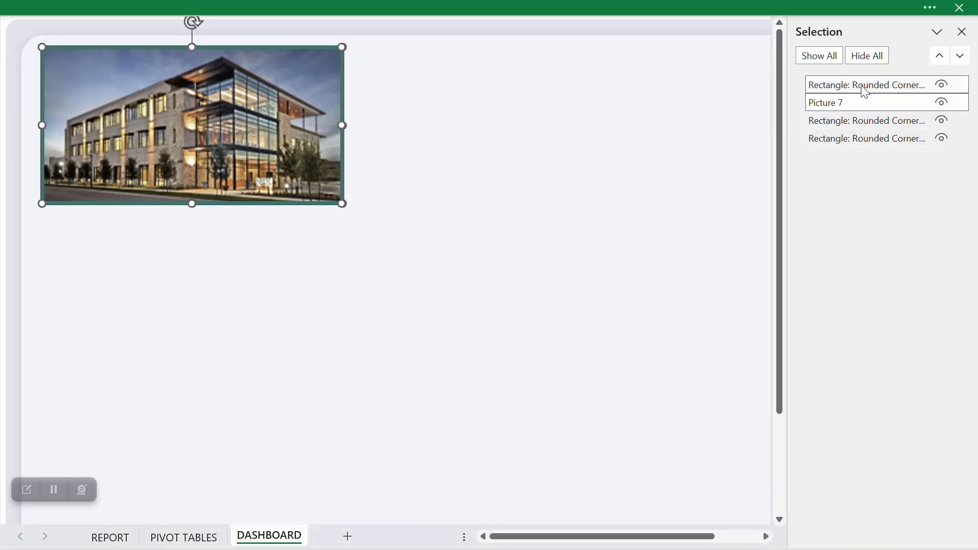
right_click(238, 116)
mouse_move(291, 249)
left_click(435, 246)
Step: Try moving the grouped picture and frame together, and undo the move
left_click_drag(288, 157, 334, 217)
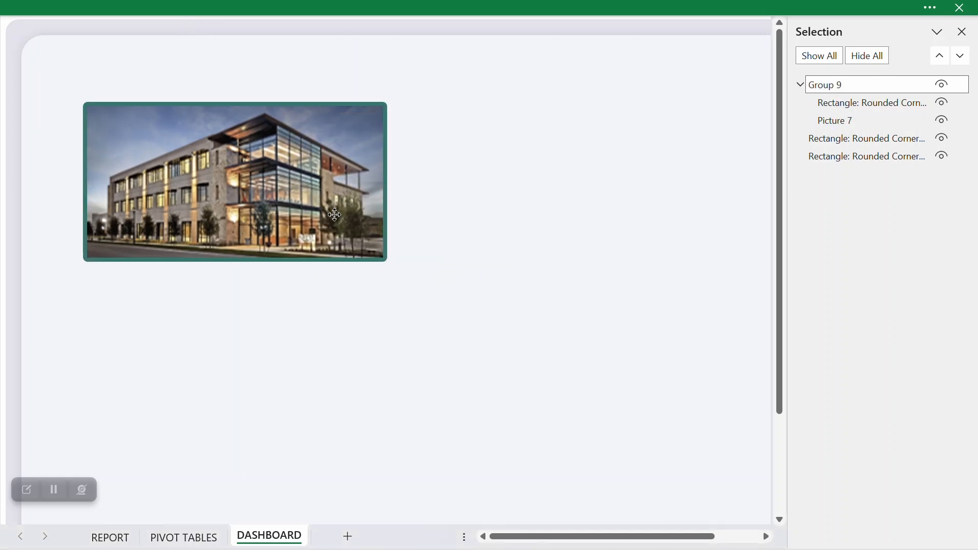
key("ctrl+z")
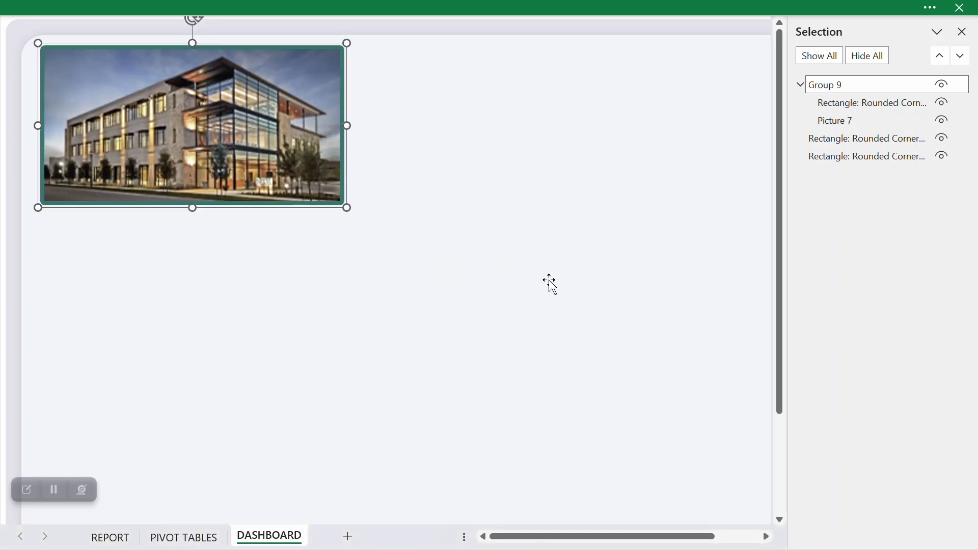
left_click(600, 330)
scroll(601, 330, "down", 2)
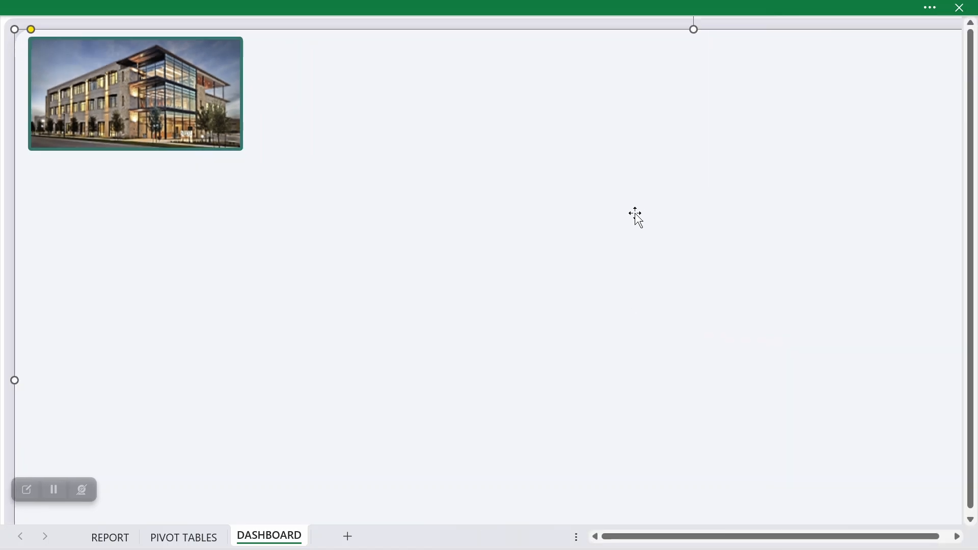
scroll(535, 184, "down", 2)
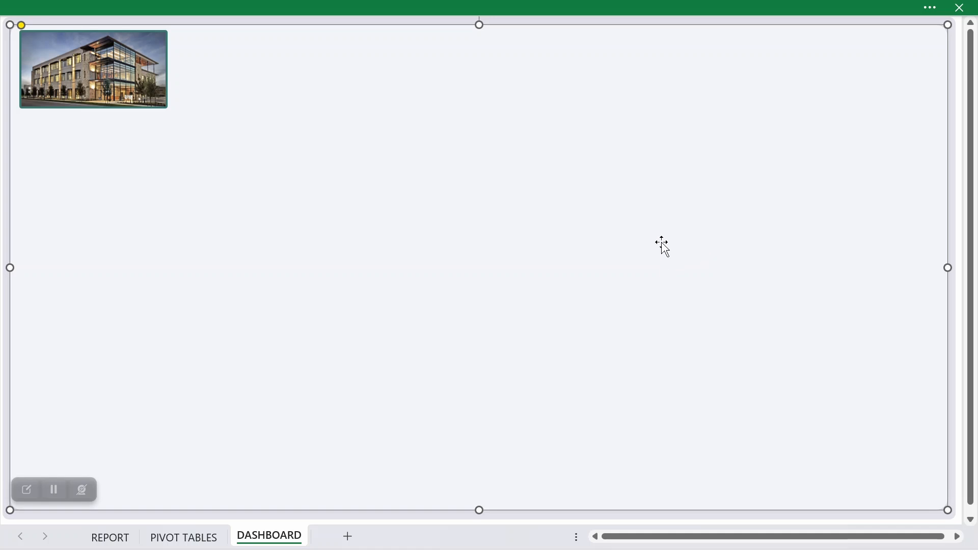
left_click(735, 6)
left_click(252, 214)
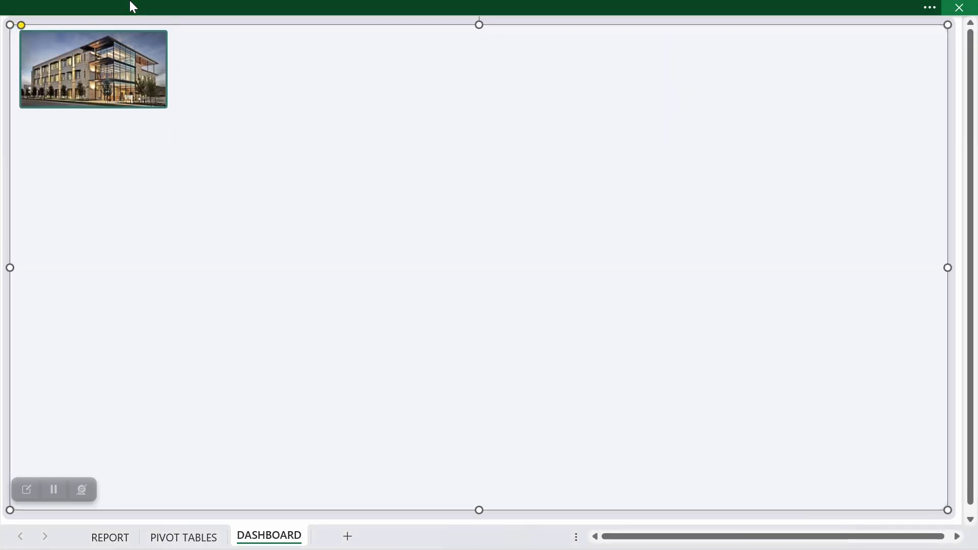
Step: Insert a text box reading "BZ Electronics" below the company picture and shrink it to fit the text
left_click(131, 7)
left_click(113, 47)
left_click(218, 114)
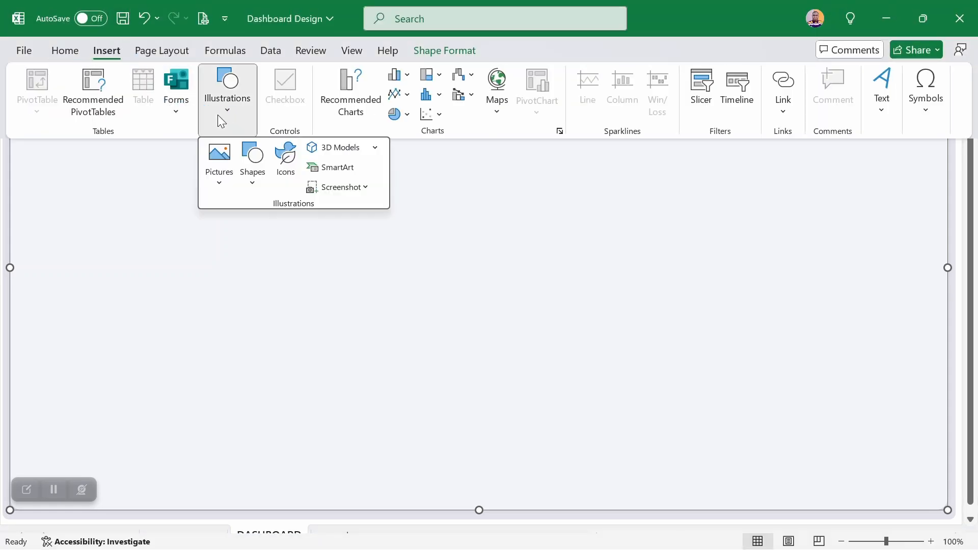
left_click(253, 192)
left_click(247, 227)
left_click_drag(218, 211, 366, 250)
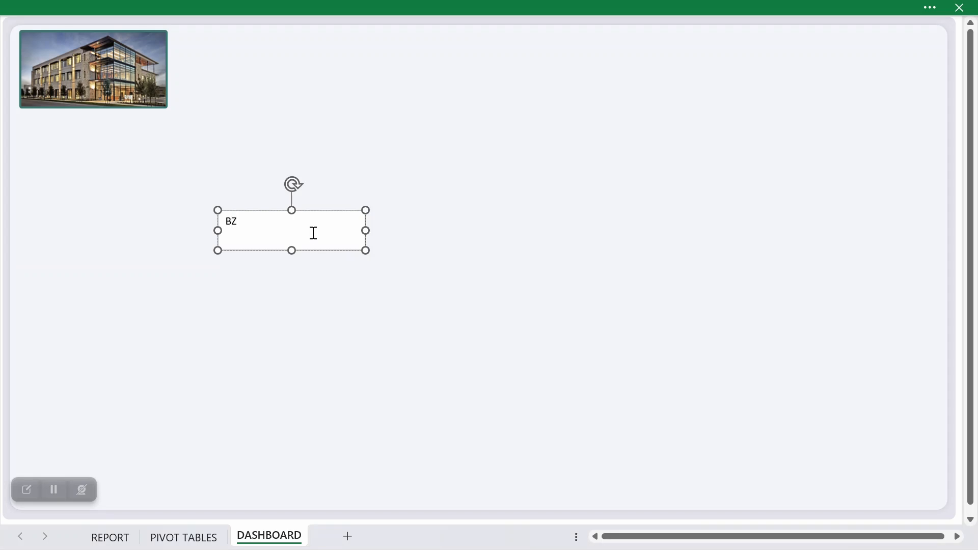
type("BZ Electronics")
left_click_drag(366, 250, 304, 234)
Step: Set the BZ Electronics text box to No fill and No line
right_click(300, 230)
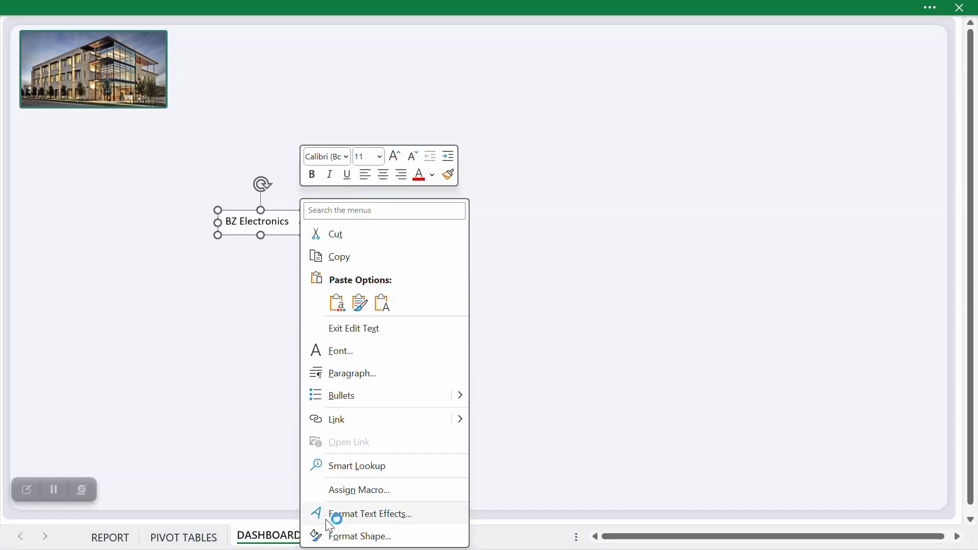
left_click(337, 533)
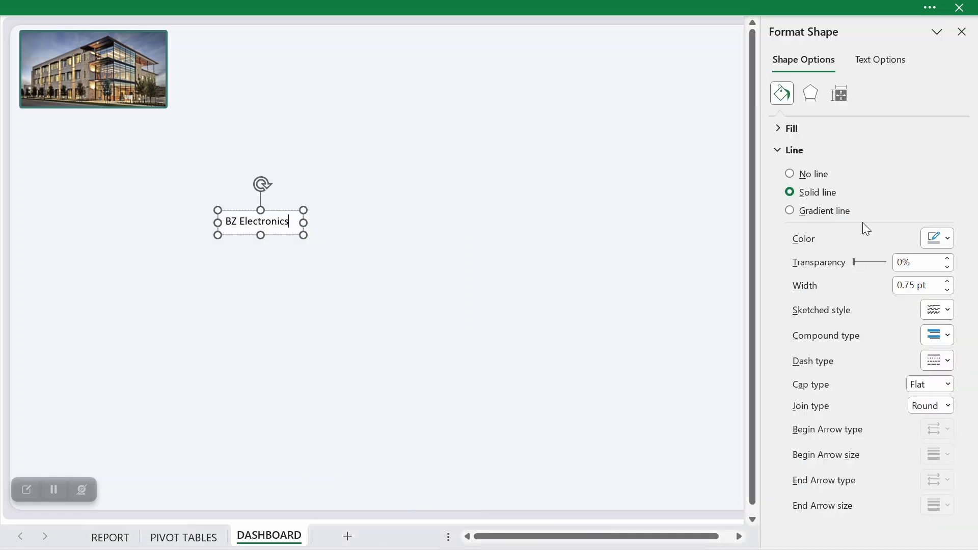
left_click(781, 130)
left_click(793, 157)
left_click(775, 128)
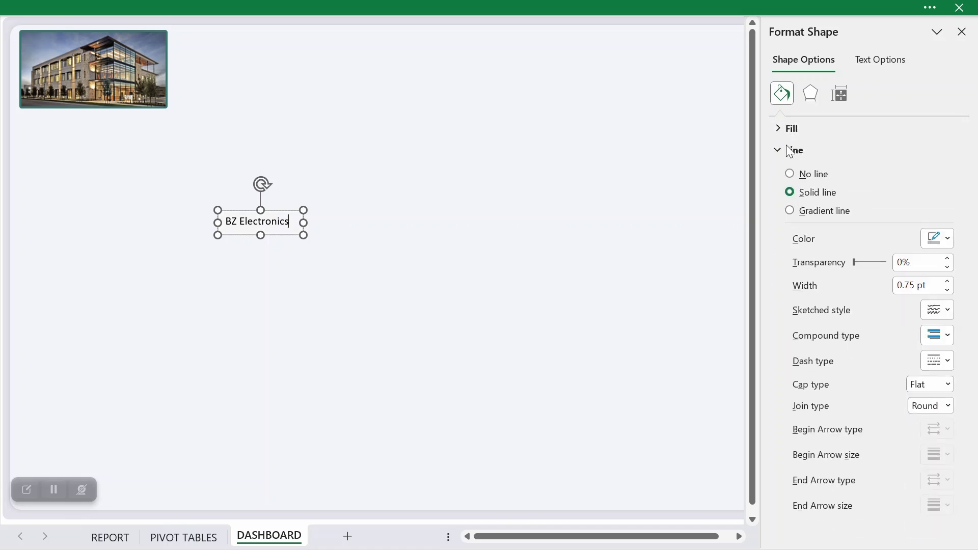
left_click(796, 179)
left_click(780, 151)
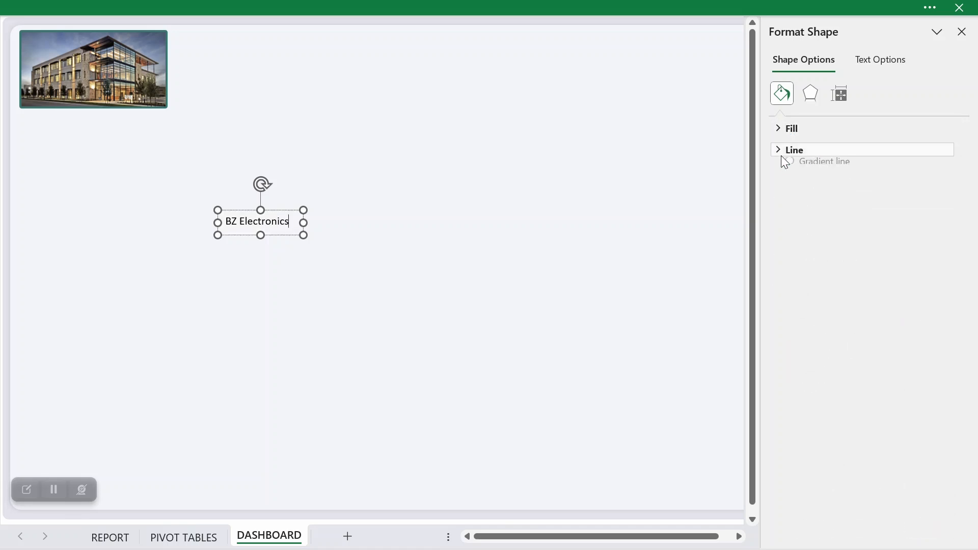
Step: Move the BZ Electronics text box onto the upper-left corner of the company picture
left_click(320, 279)
left_click(281, 212)
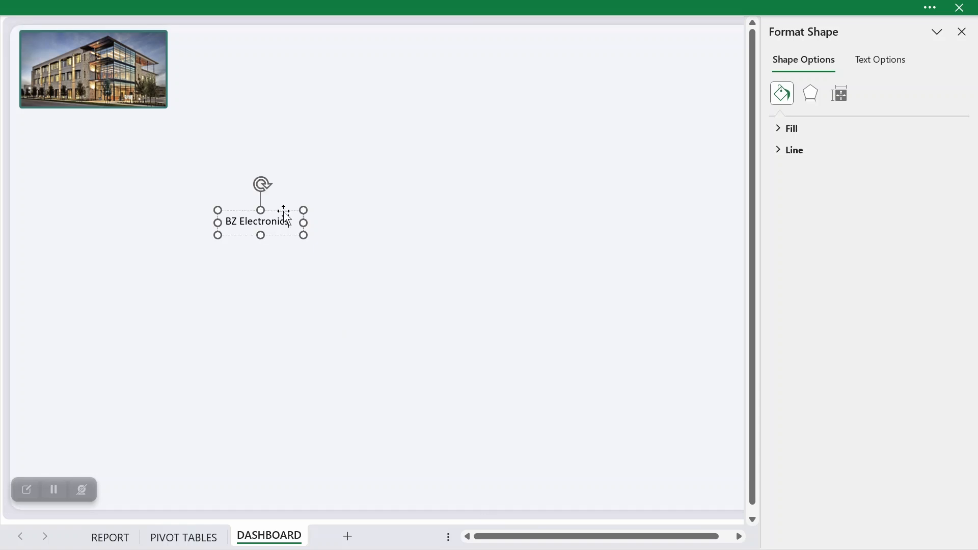
left_click_drag(282, 212, 100, 49)
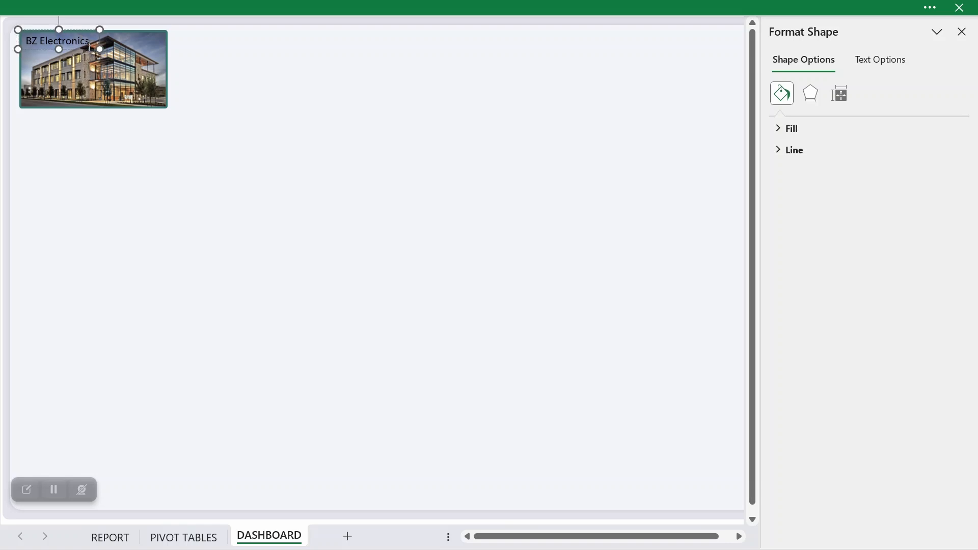
Step: Change the font colour of the BZ Electronics text box to white
left_click(121, 7)
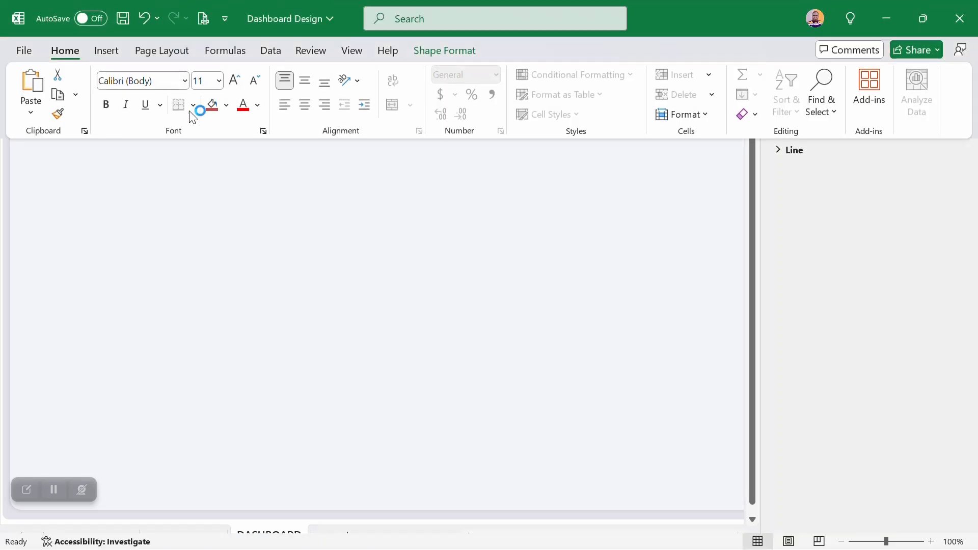
left_click(258, 105)
left_click(250, 203)
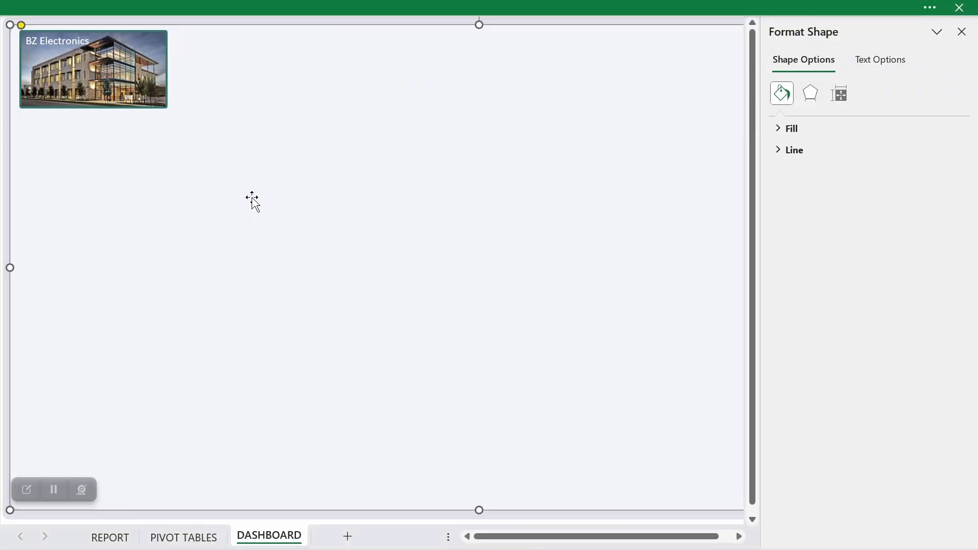
Step: Group the BZ Electronics text box with the framed company picture group, using the Selection pane to select both
left_click(141, 104)
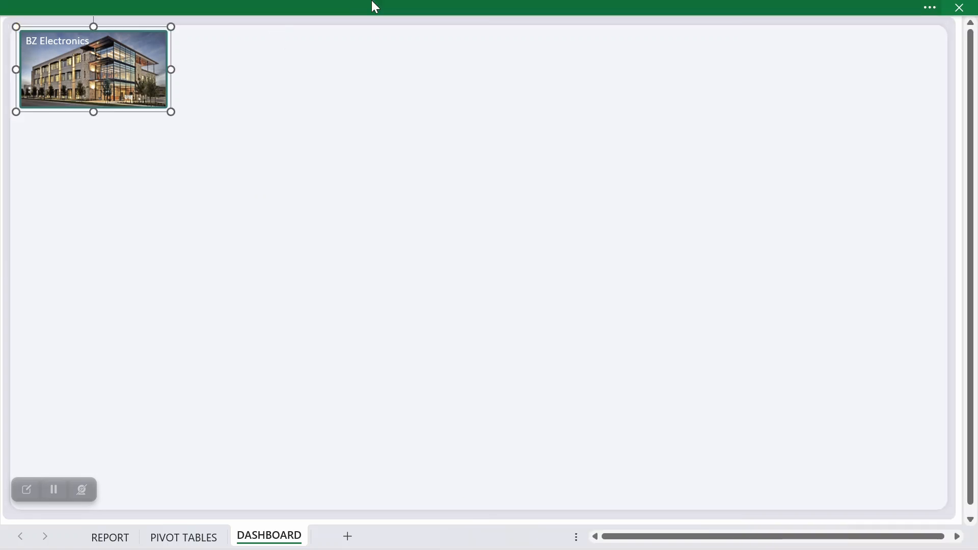
left_click(468, 10)
left_click(728, 115)
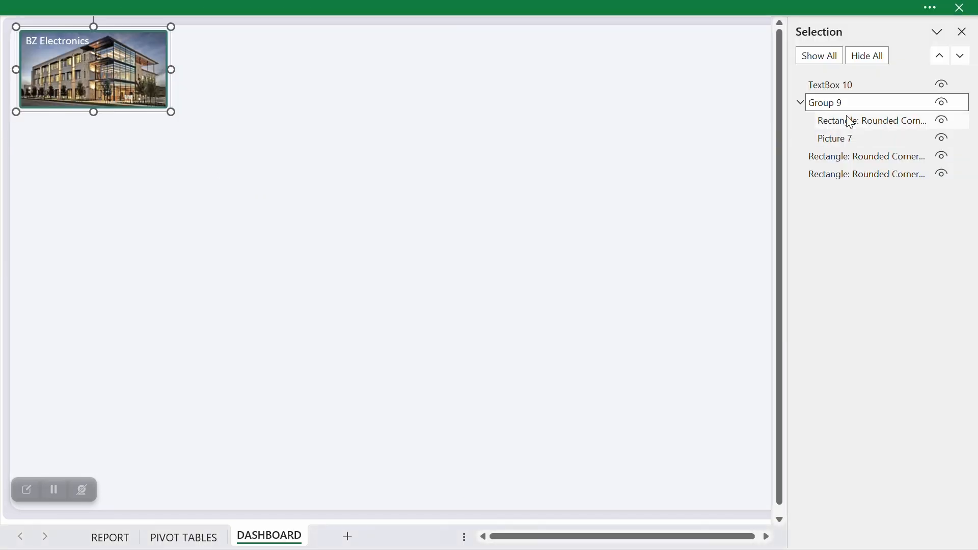
left_click(852, 87, "ctrl")
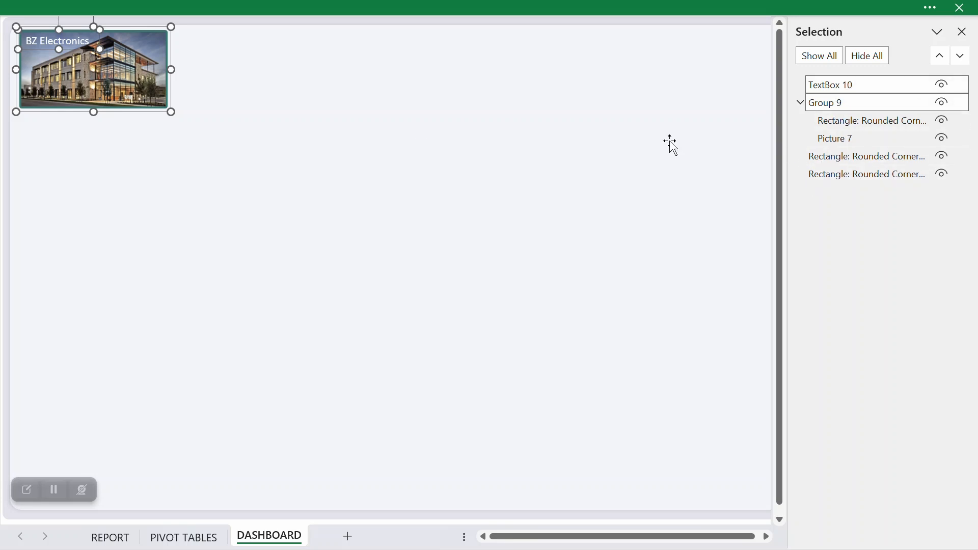
right_click(135, 89)
mouse_move(185, 217)
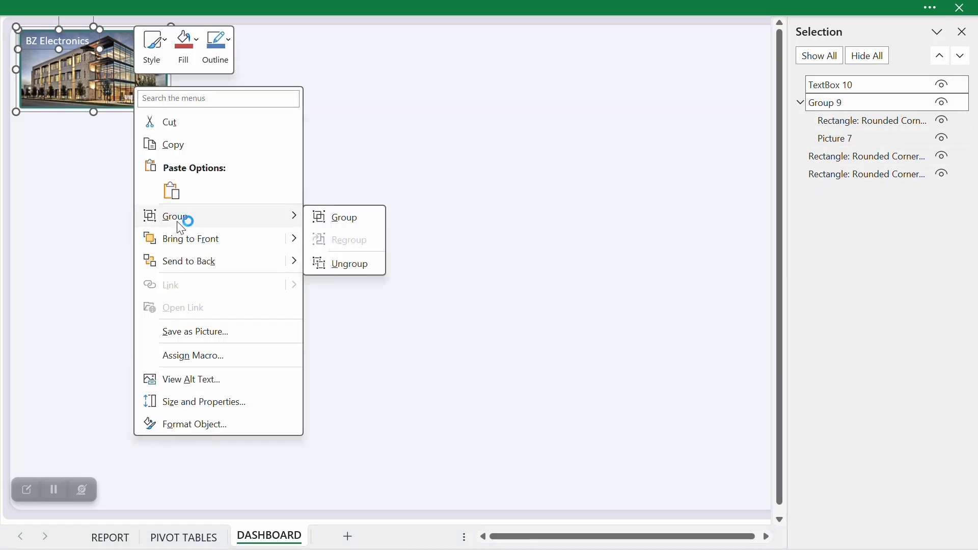
left_click(338, 218)
left_click(339, 220)
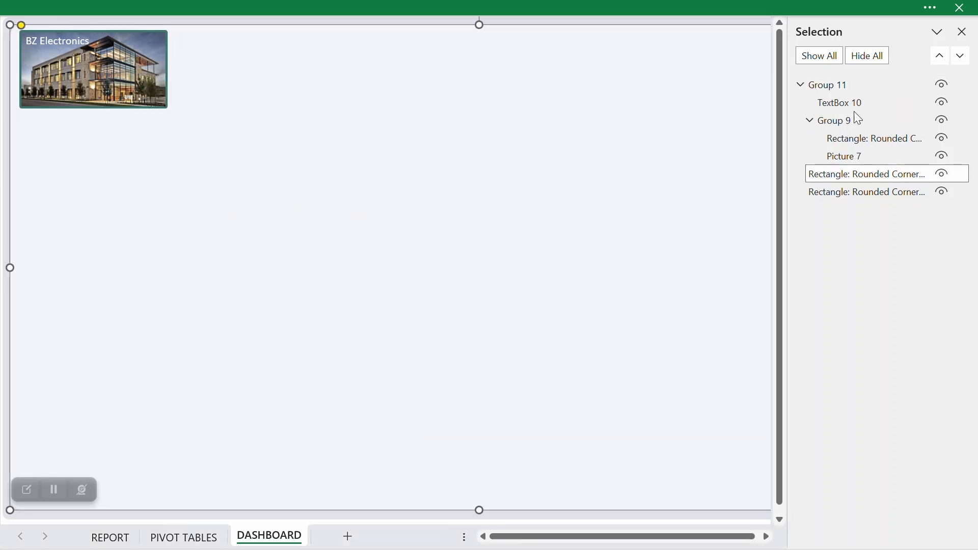
left_click(962, 32)
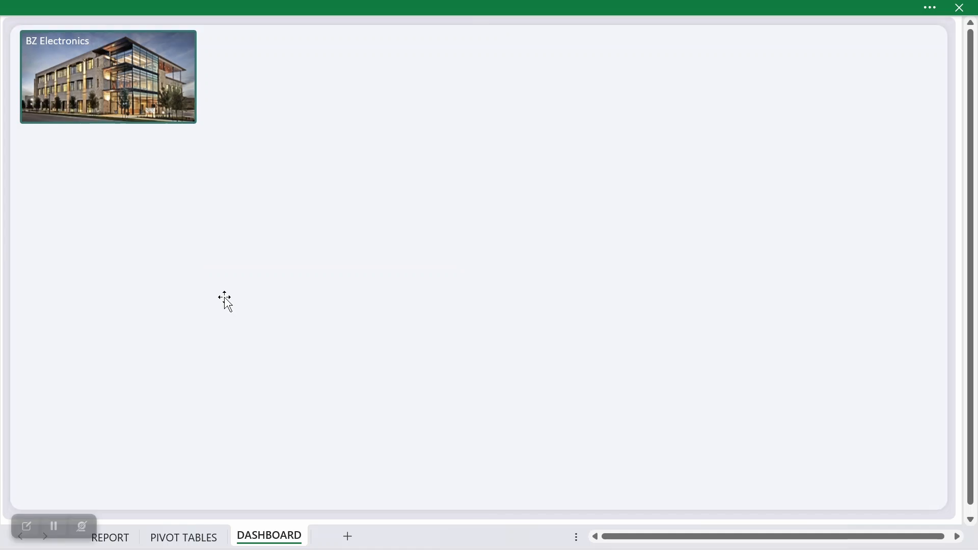
Step: Review the revenue, quantity sold, average price and transaction count PivotTables on the PIVOT TABLES sheet, and return to DASHBOARD
left_click(202, 540)
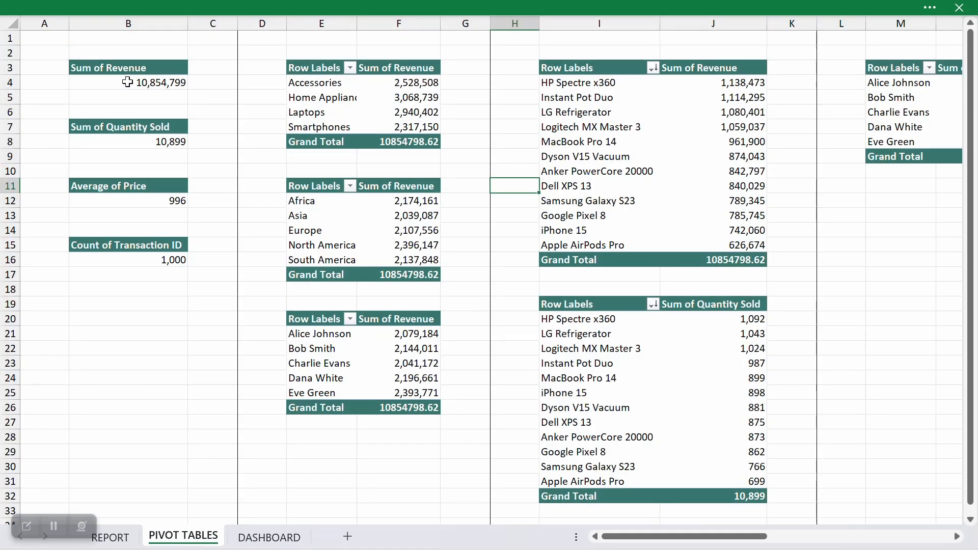
left_click_drag(119, 65, 127, 257)
left_click(265, 537)
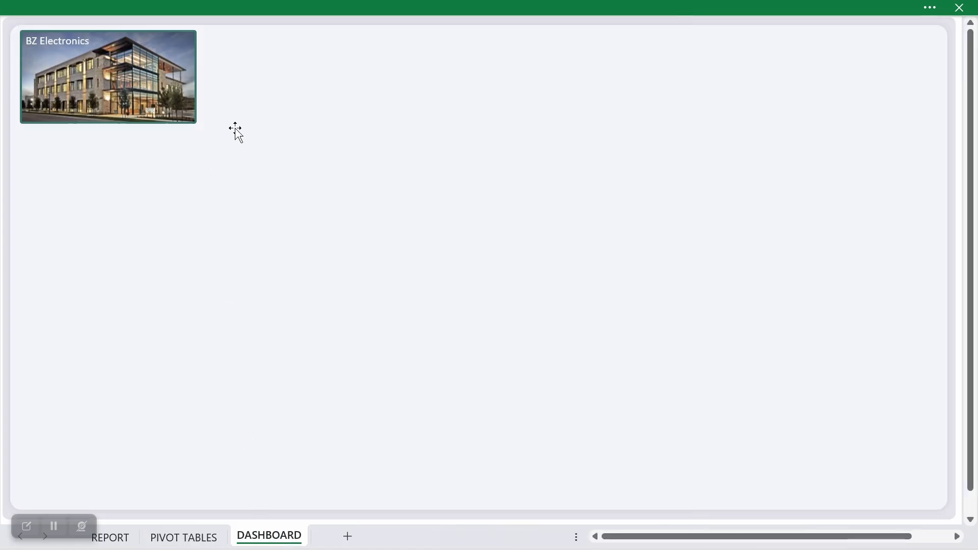
Step: Draw a rounded rectangle about 1.69 in high and 2.49 in wide beside the company picture
left_click(241, 110)
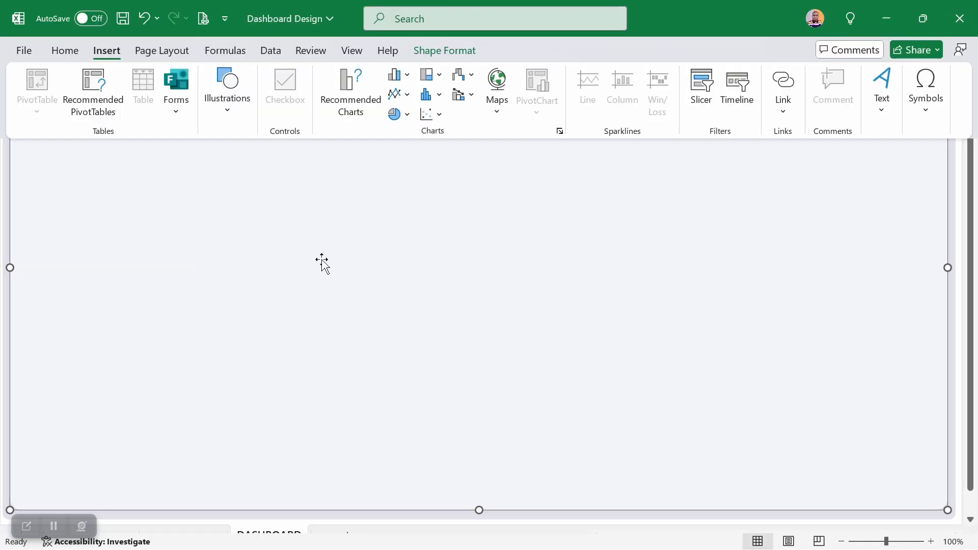
left_click(220, 117)
left_click(259, 178)
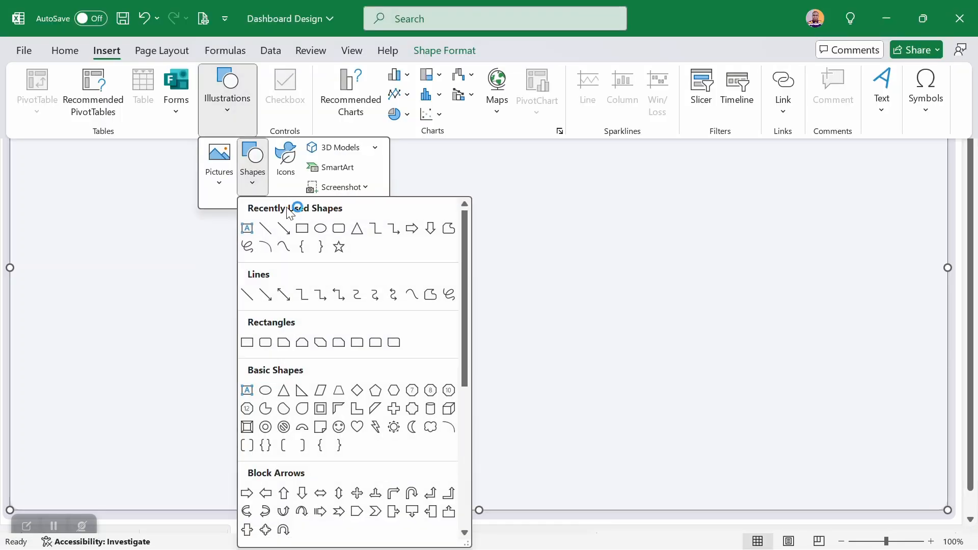
left_click(334, 229)
left_click_drag(225, 51, 406, 173)
Step: Size the new rounded rectangle to 1.25 in high by 2.5 in wide and reduce its corner rounding
left_click(412, 7)
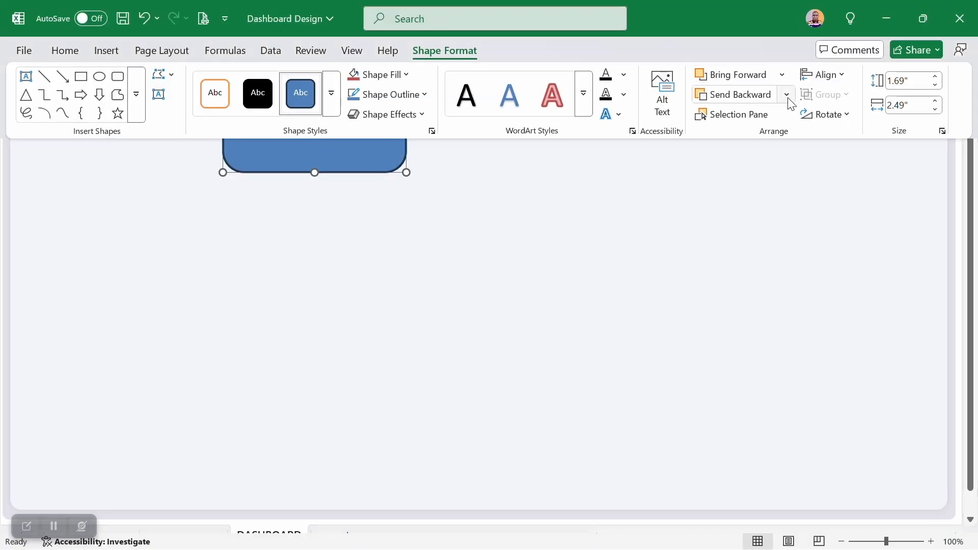
left_click(905, 80)
type("1.25")
key("Return")
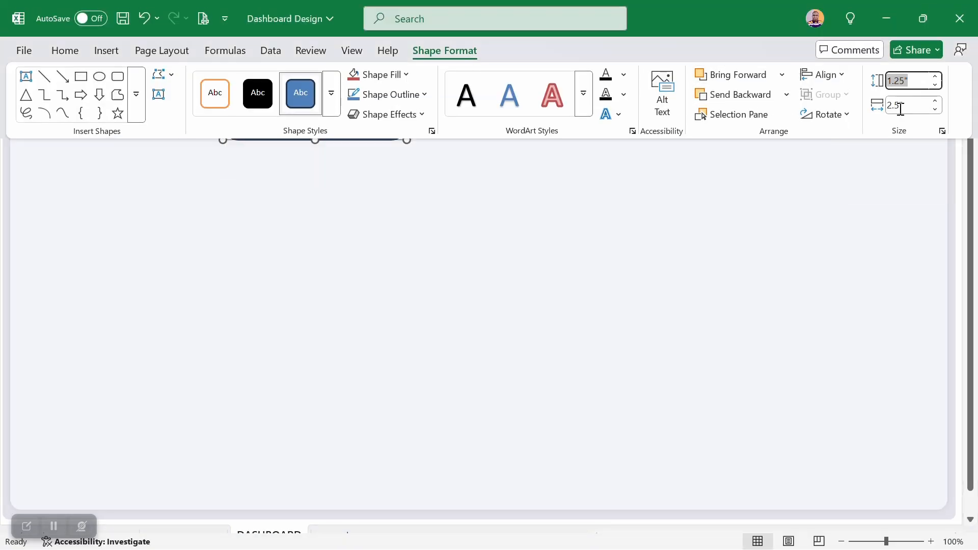
left_click(902, 105)
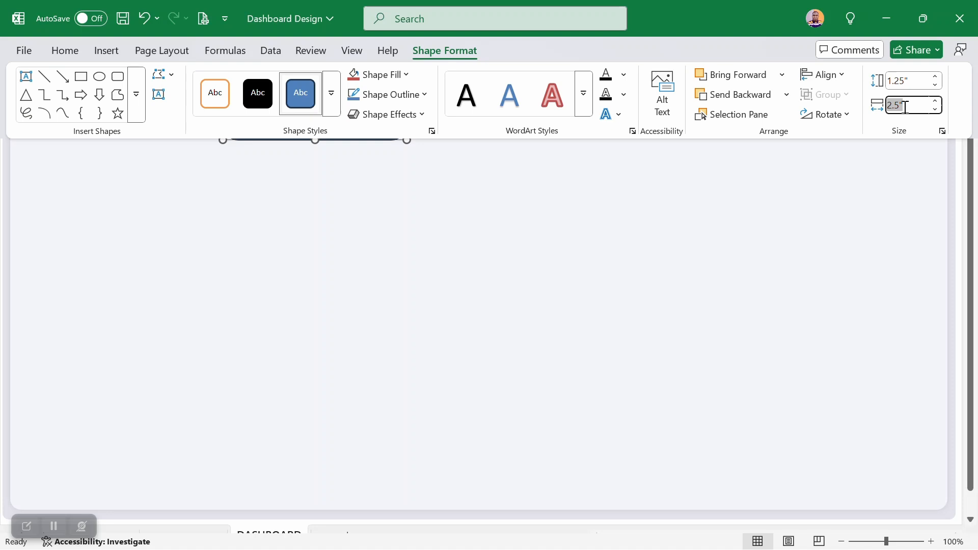
left_click(486, 297)
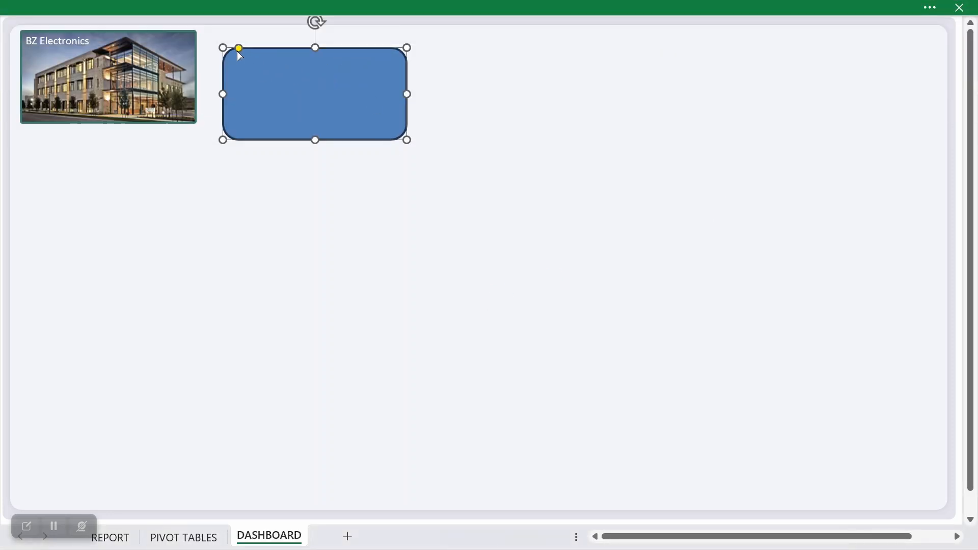
left_click_drag(238, 49, 228, 47)
Step: Align the top of the blue rectangle with the company picture and move the rectangle slightly closer to it
left_click(149, 46, "shift")
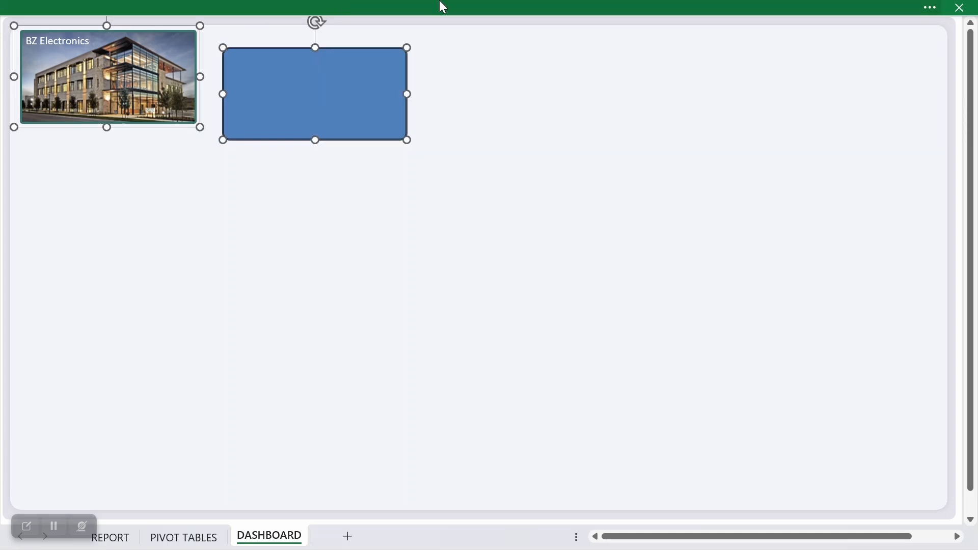
left_click(478, 6)
left_click(843, 74)
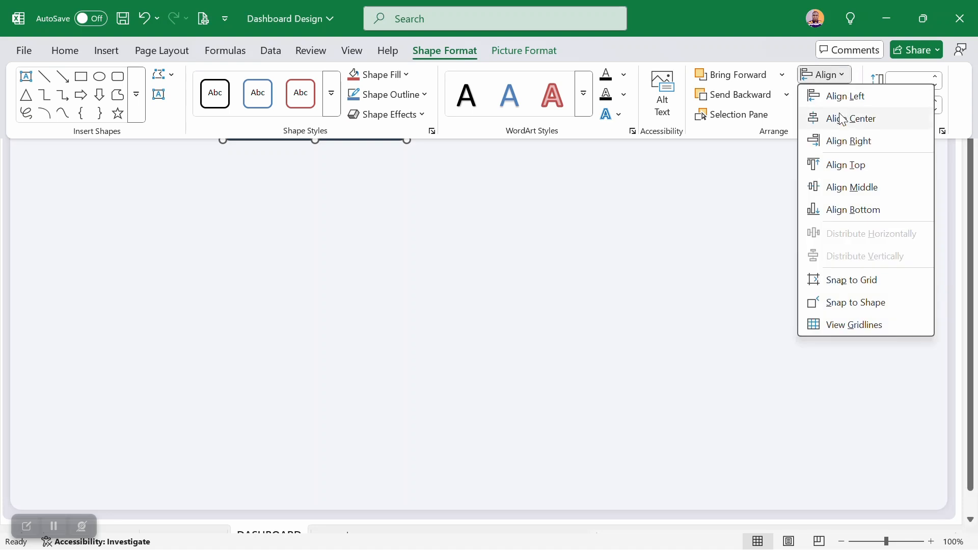
left_click(847, 163)
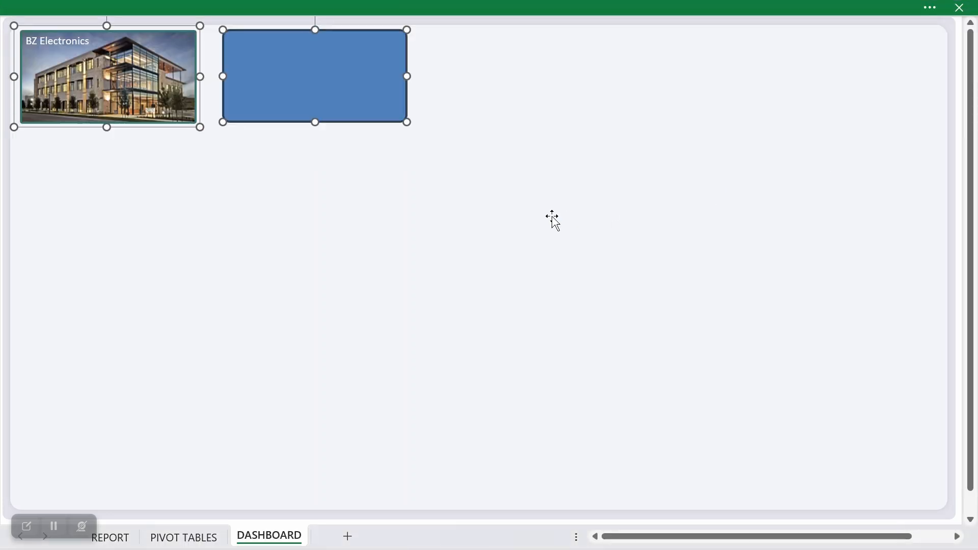
left_click(317, 80)
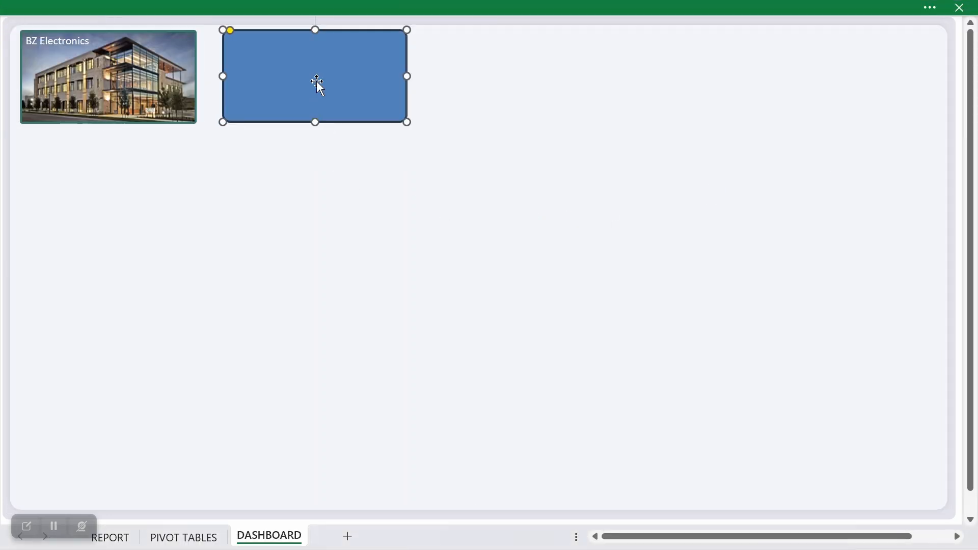
left_click_drag(316, 80, 309, 81)
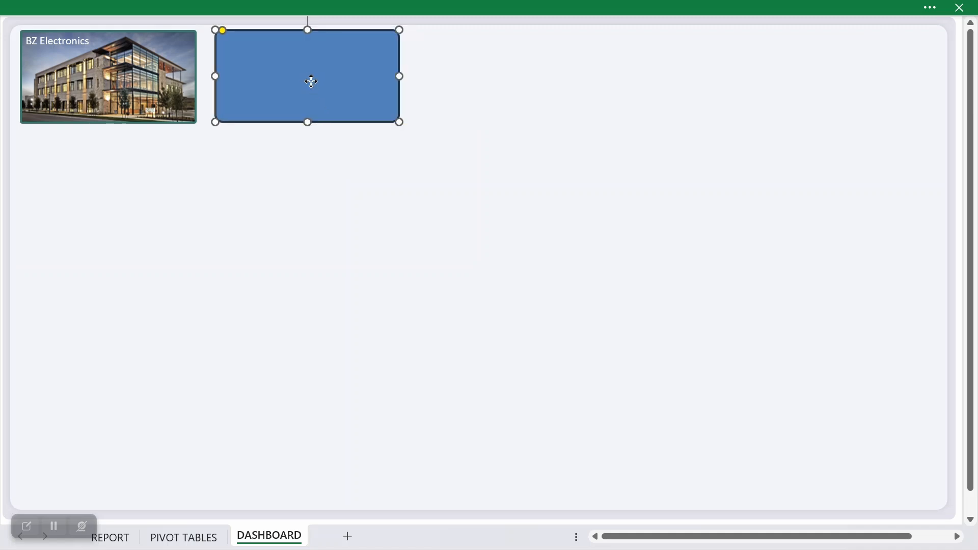
Step: Format the blue rectangle with No line and a solid white fill
right_click(311, 81)
left_click(352, 511)
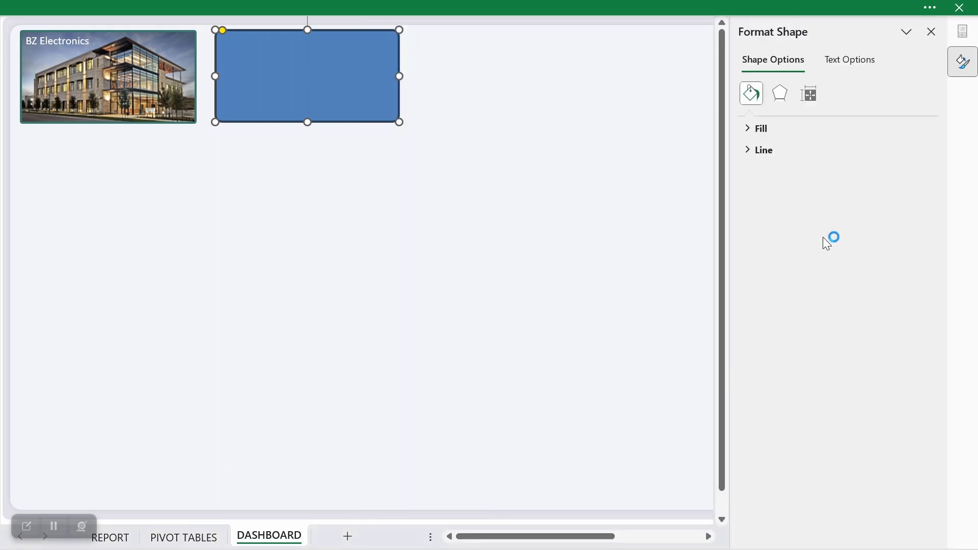
left_click(761, 149)
left_click(760, 173)
left_click(753, 150)
left_click(749, 128)
left_click(902, 259)
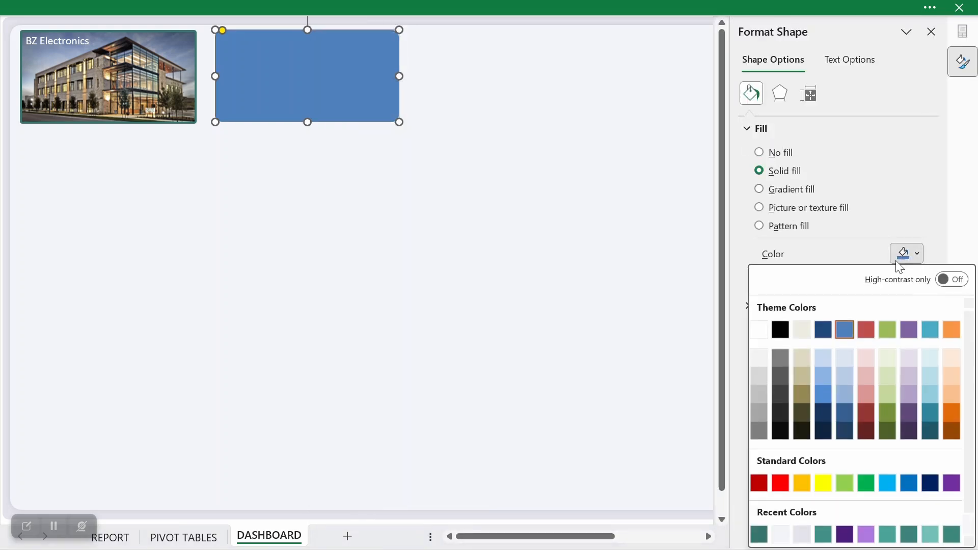
left_click(759, 330)
left_click(410, 237)
left_click(337, 100)
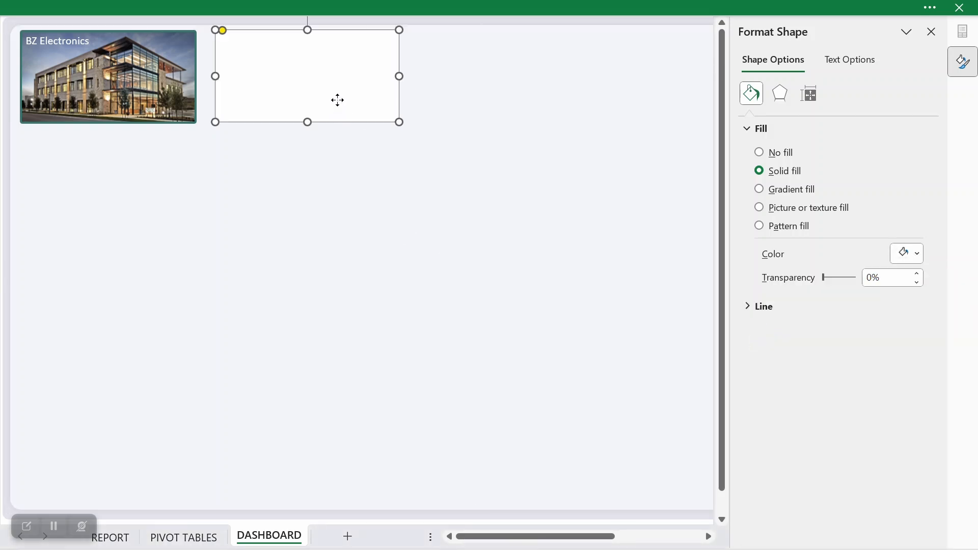
Step: Give the white card the outer Offset Bottom shadow preset and set the shadow transparency to 90%
left_click(793, 102)
left_click(910, 149)
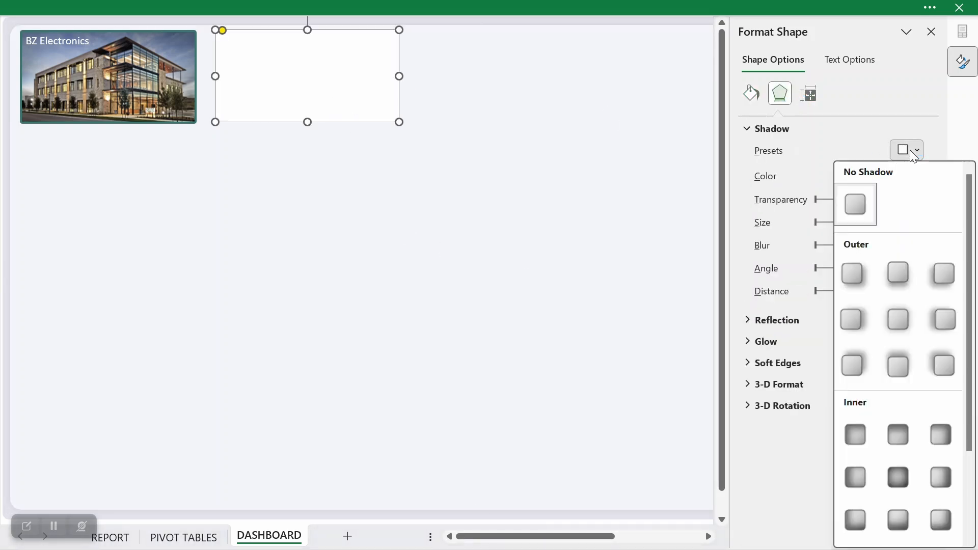
left_click(897, 274)
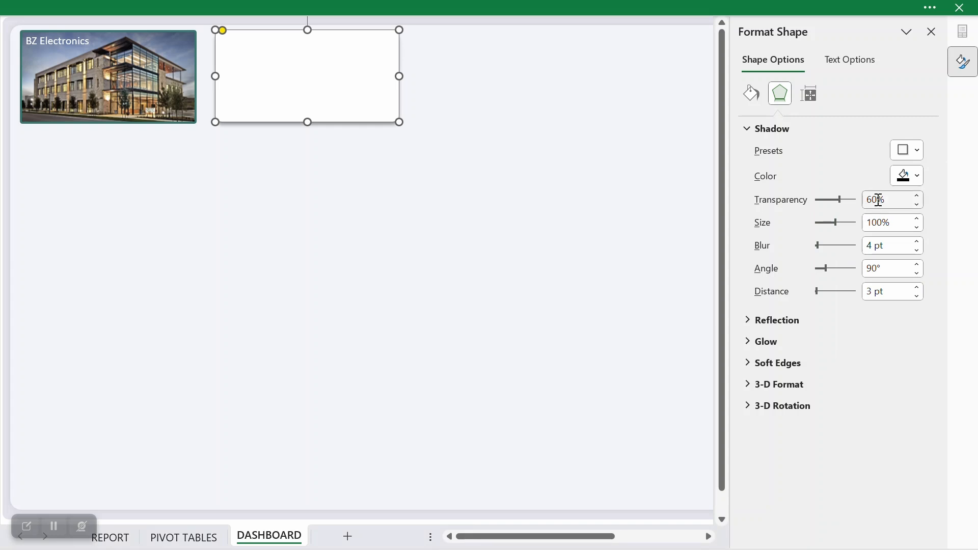
left_click_drag(873, 199, 867, 198)
type("9")
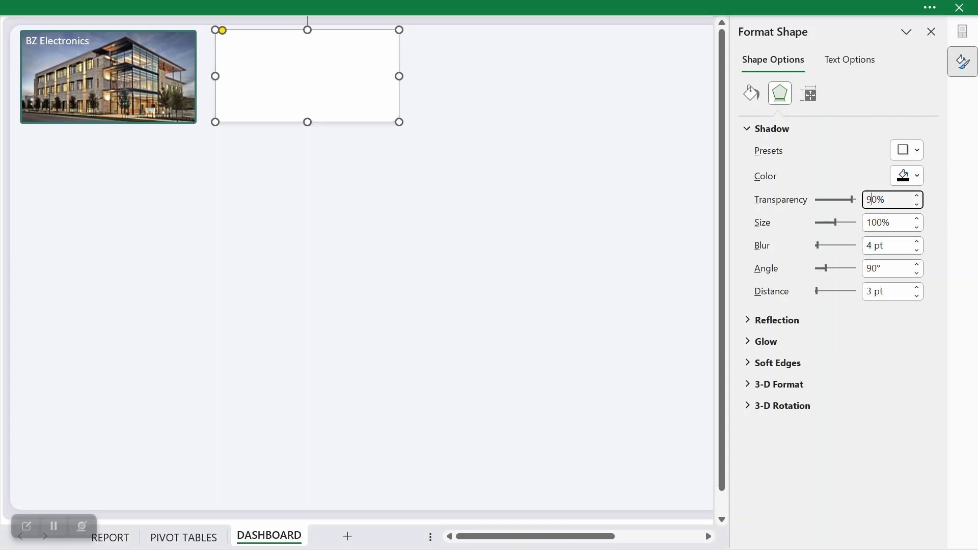
Step: Set the white card's shadow blur to 5 pt, angle to 0° and distance to 0 pt
left_click(877, 222)
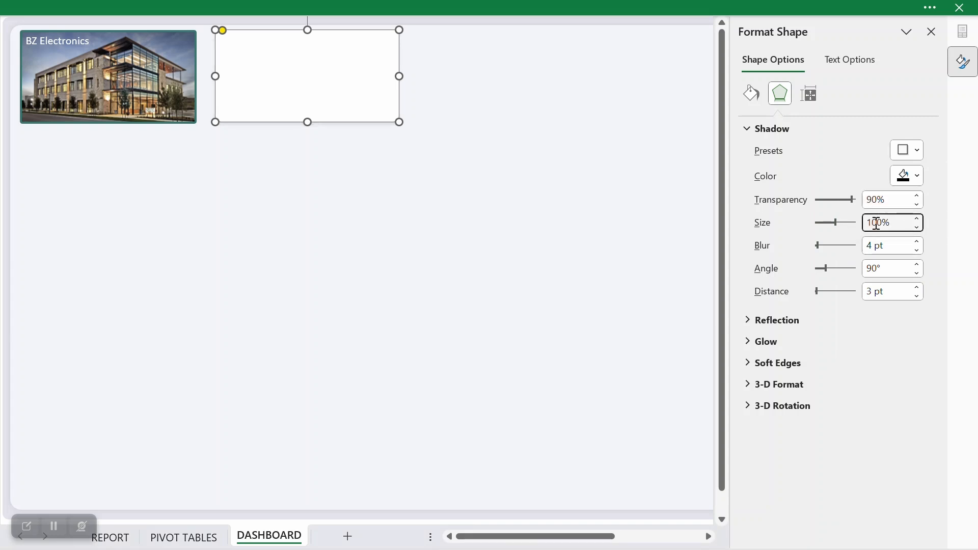
left_click(917, 241)
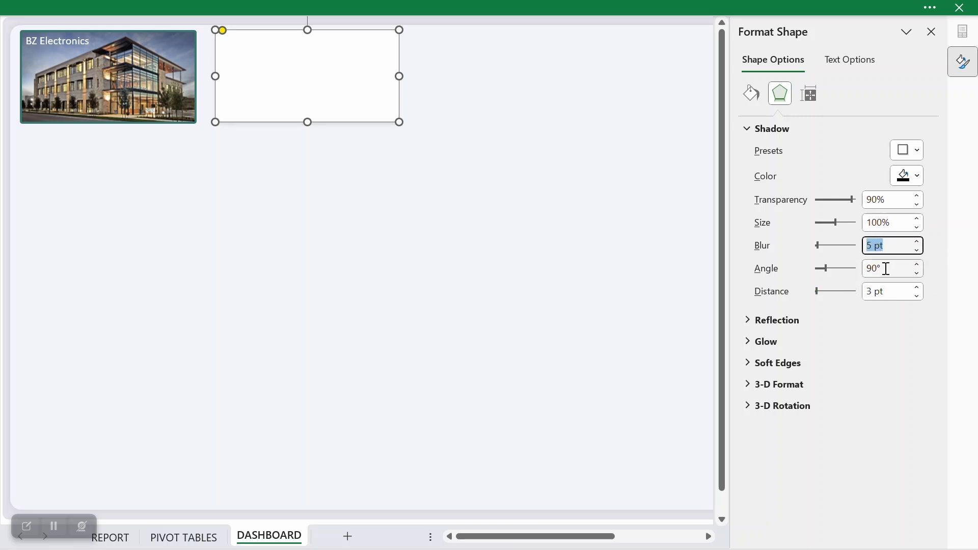
left_click(864, 268)
type("0")
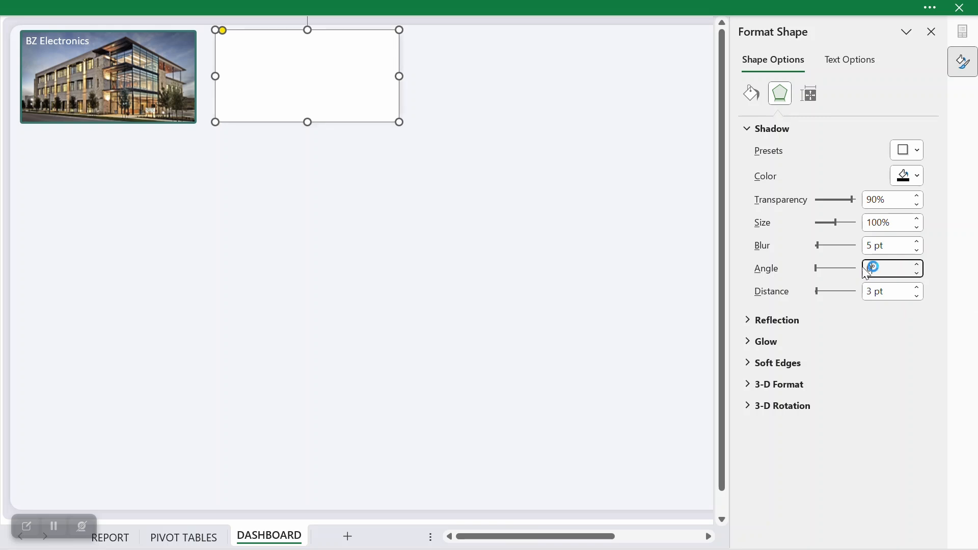
left_click(869, 289)
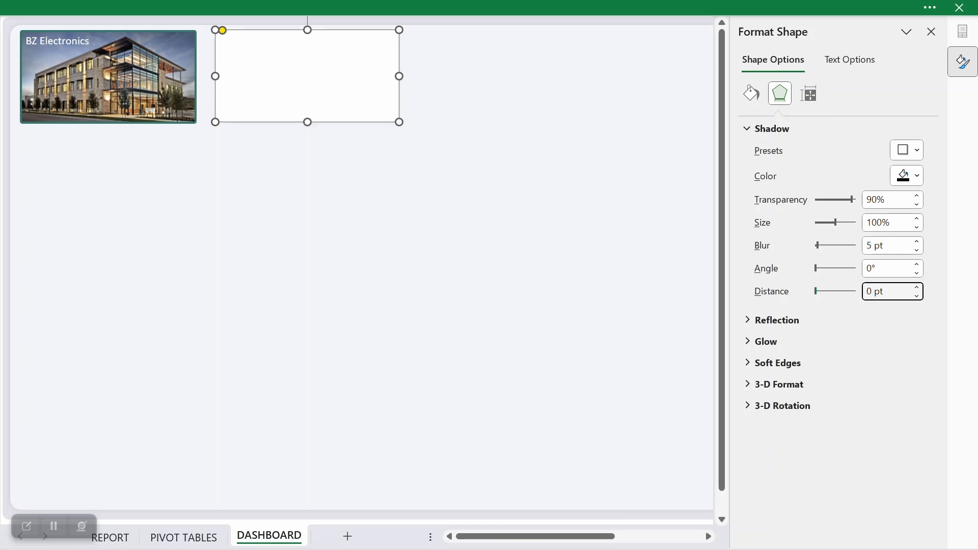
left_click(406, 458)
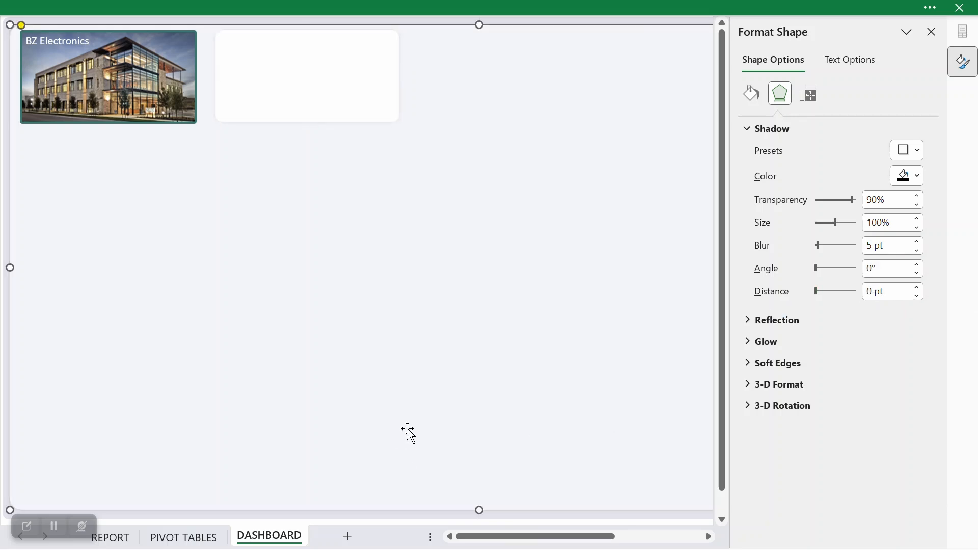
Step: Duplicate the white card, place the copy beside the original and widen it to near the background panel's far edge
left_click(327, 118)
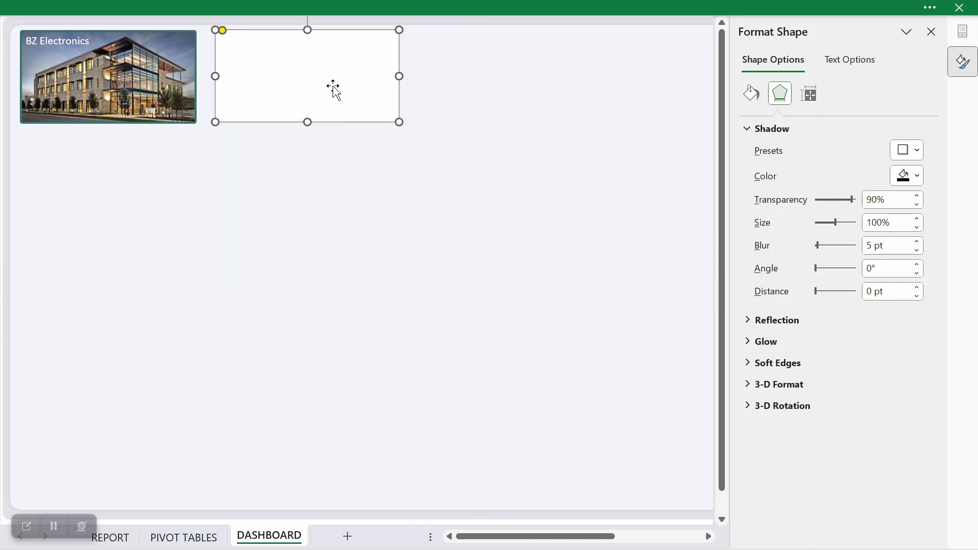
key("ctrl+d")
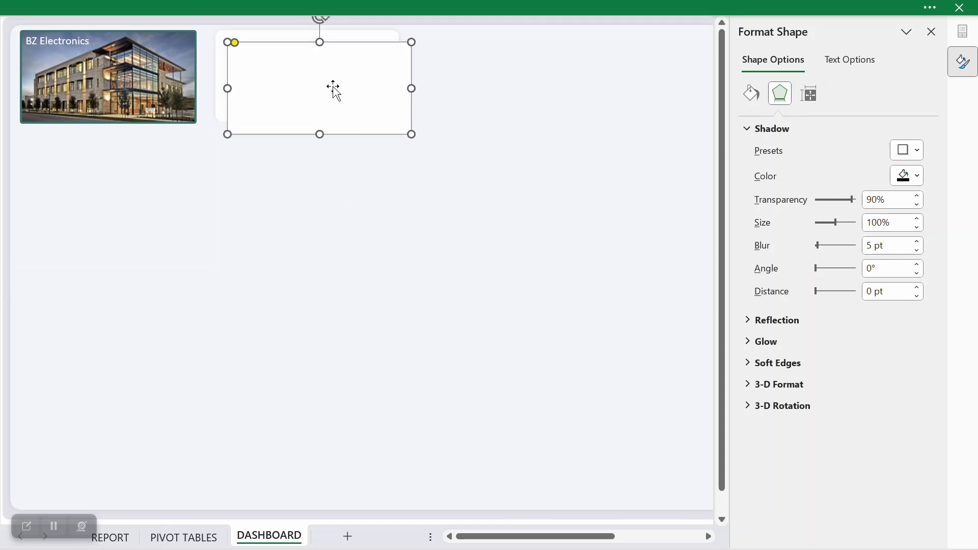
left_click(931, 32)
left_click_drag(392, 90, 838, 79)
left_click_drag(931, 77, 933, 77)
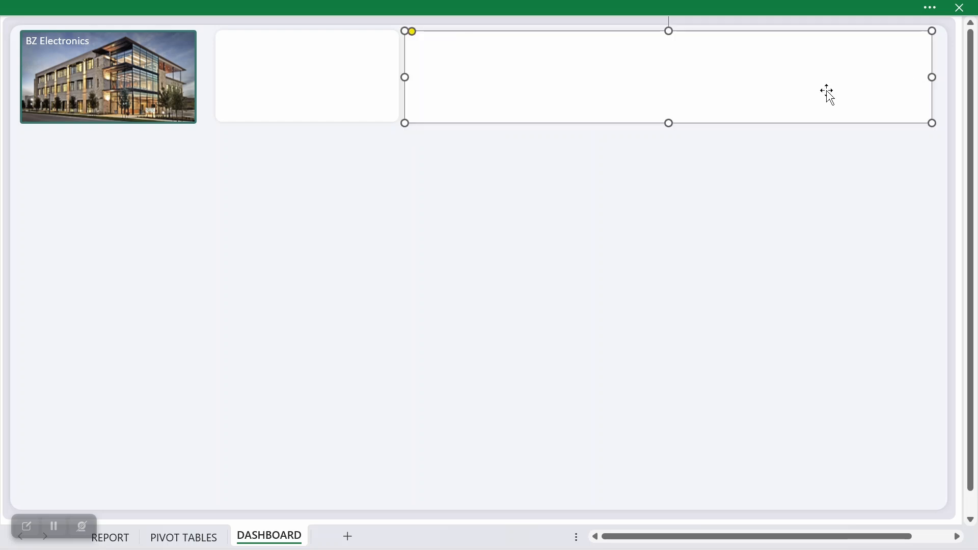
Step: Nudge the wide white card sideways so it sits closer to the background panel's far edge
key("Right")
key("Right")
key("Right")
key("Right")
key("Right")
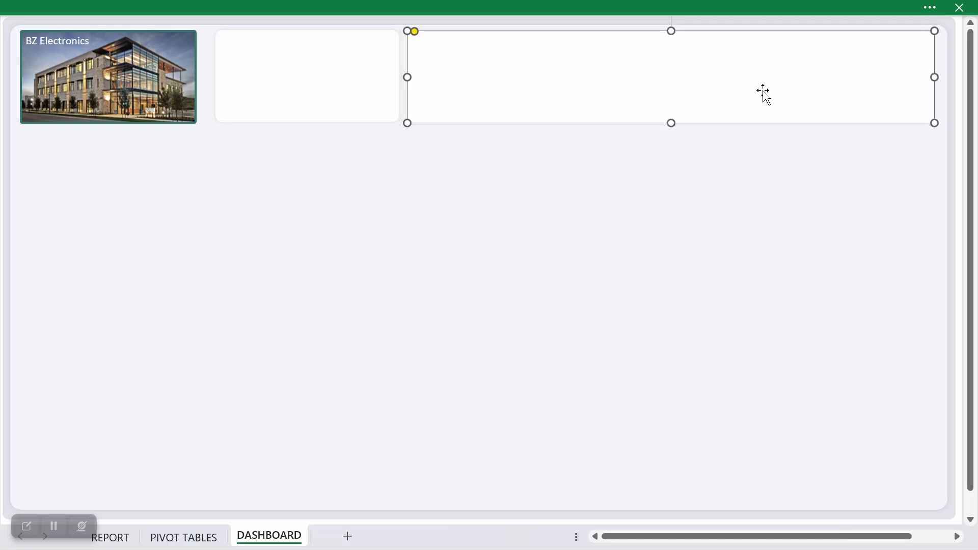
key("Right")
key("Right")
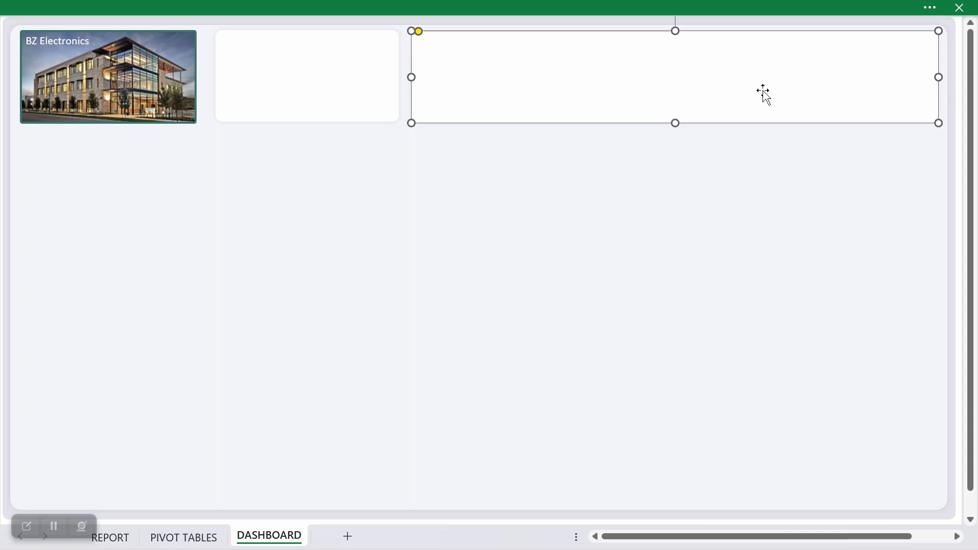
Step: Distribute the company picture and the two white cards evenly across the row horizontally
left_click(356, 87, "shift")
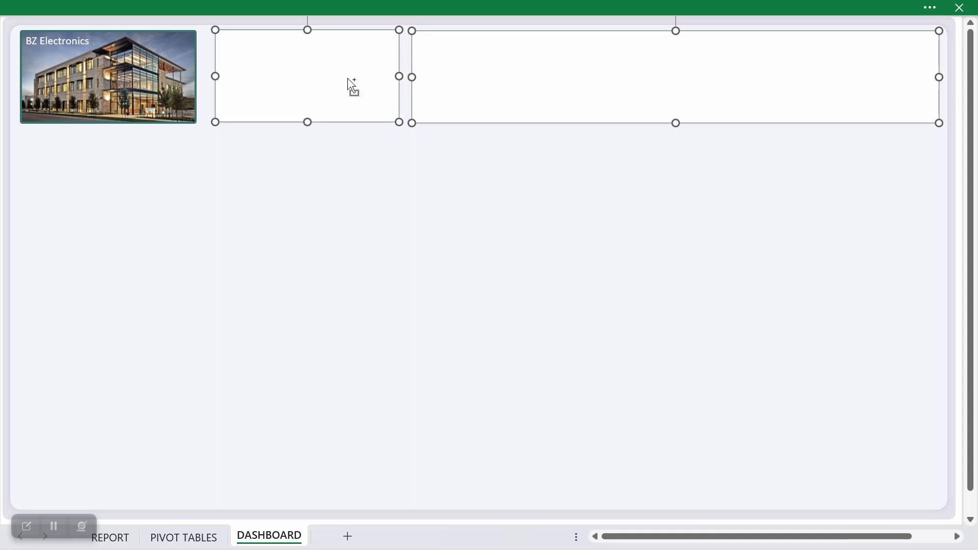
left_click(159, 84, "shift")
left_click(550, 8)
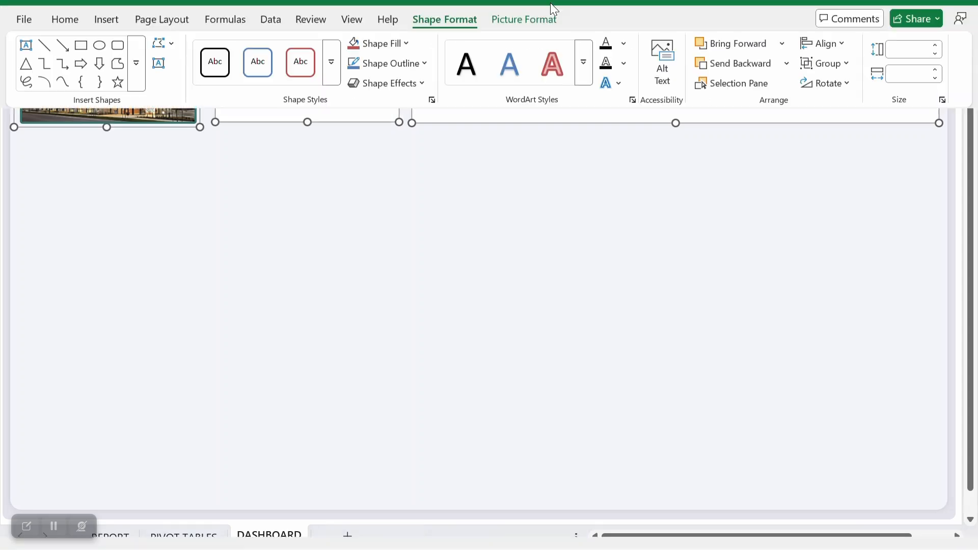
left_click(824, 75)
left_click(859, 240)
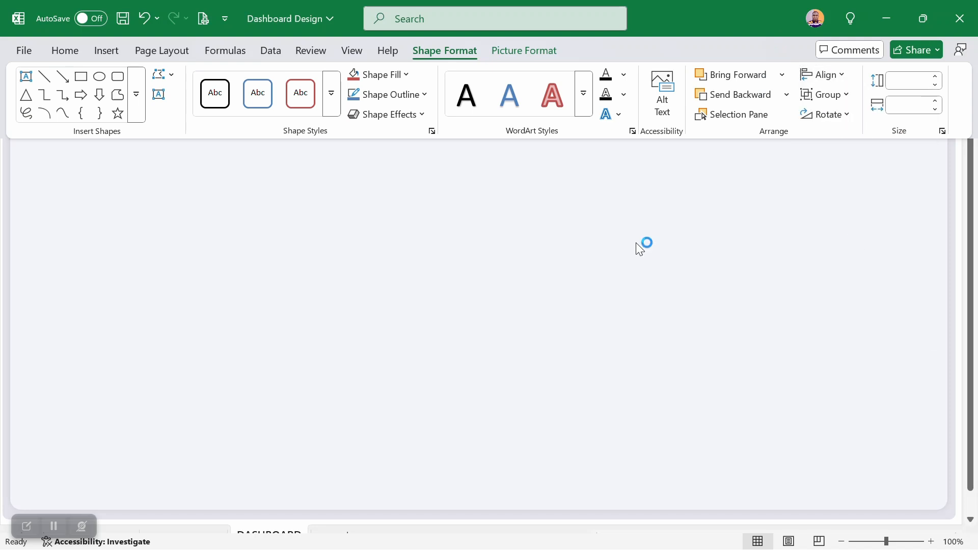
left_click(603, 249)
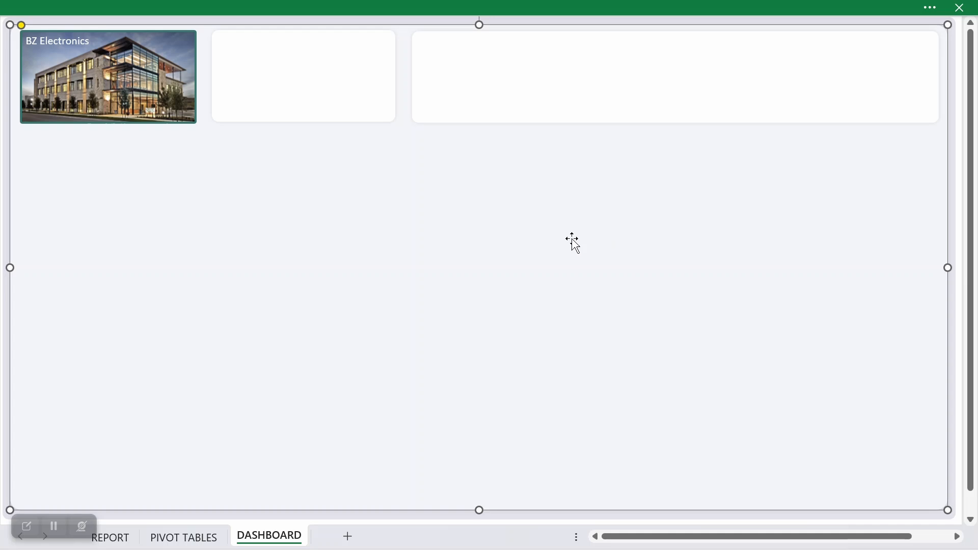
Step: Review the single-value PivotTables in B2:B18 of the PIVOT TABLES sheet and return to the DASHBOARD sheet
left_click(317, 91)
left_click(281, 203)
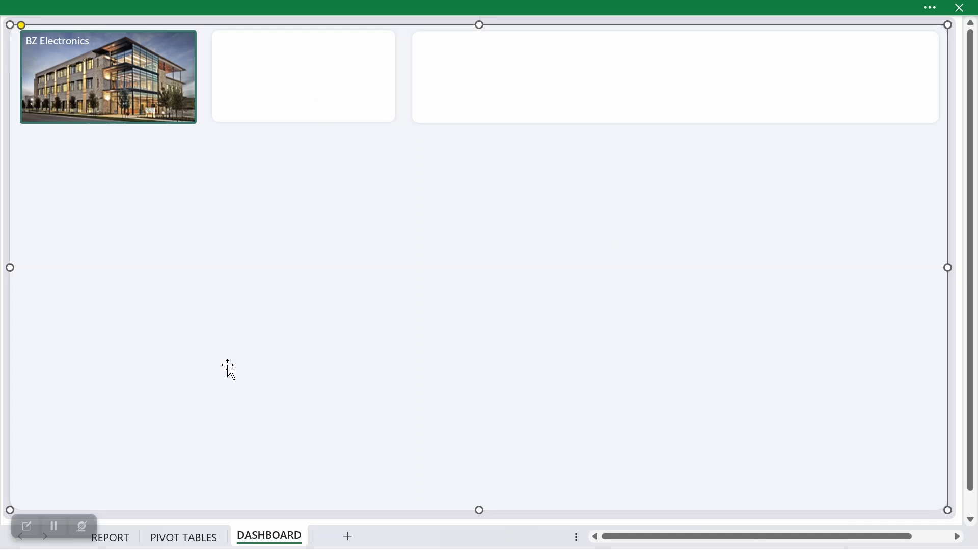
left_click(184, 545)
left_click_drag(109, 52, 103, 286)
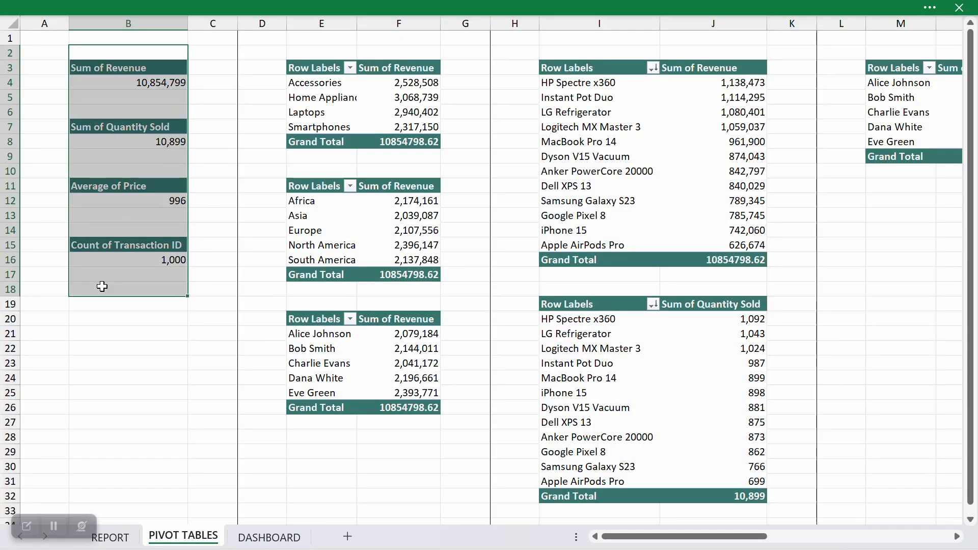
left_click(264, 546)
left_click(300, 101)
left_click(301, 189)
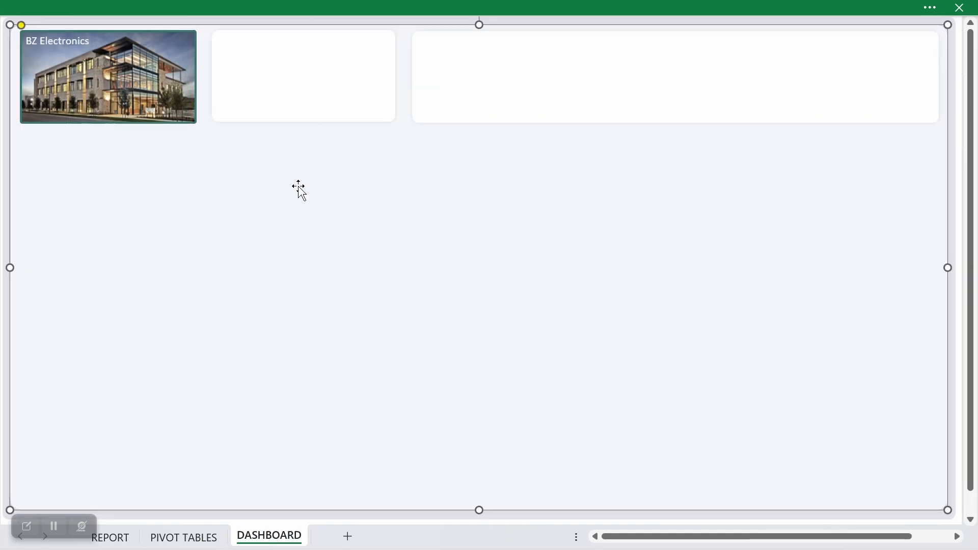
Step: Insert a text box about 1.12" wide and 0.7" high below the small white card
left_click(70, 4)
left_click(104, 52)
left_click(220, 119)
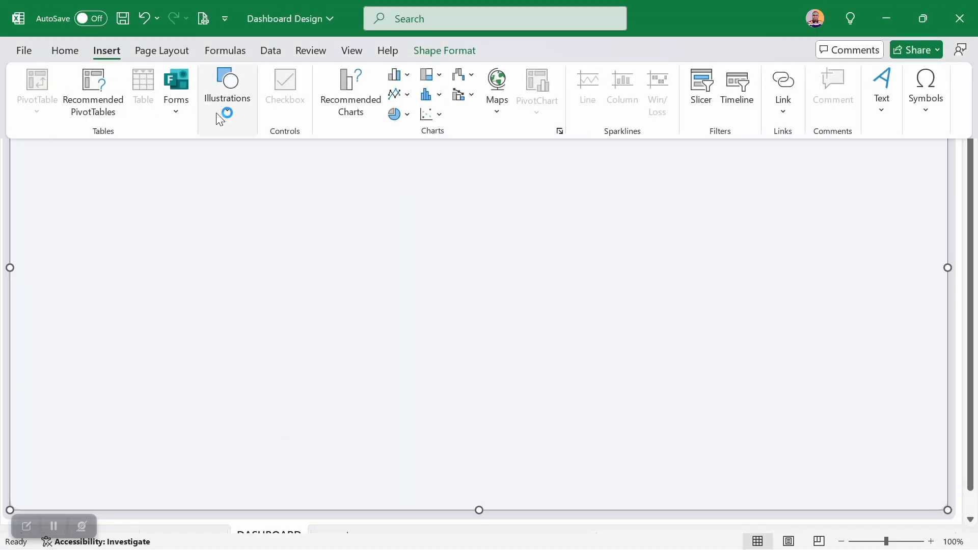
left_click(252, 174)
left_click(249, 228)
left_click_drag(223, 223, 306, 274)
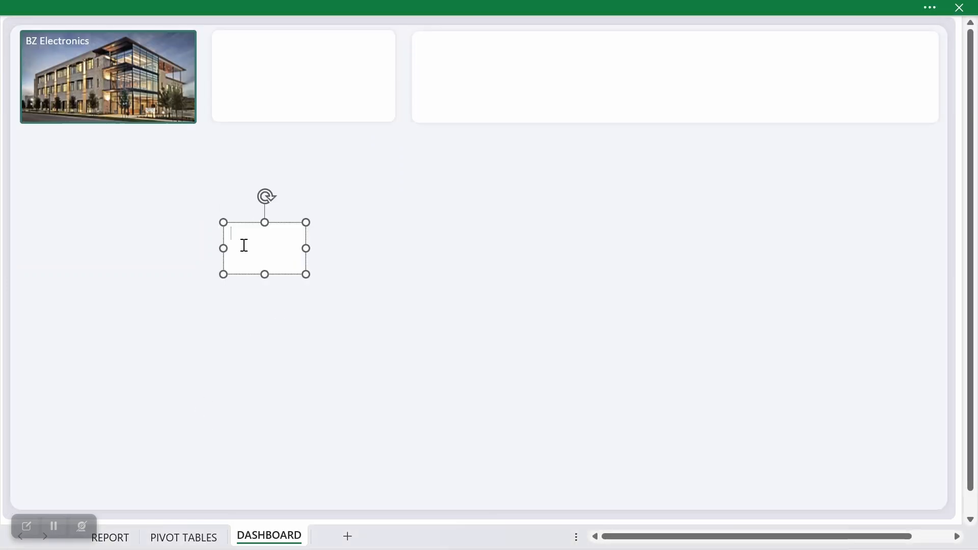
Step: Give the new text box no fill and no outline
left_click(421, 5)
left_click(408, 75)
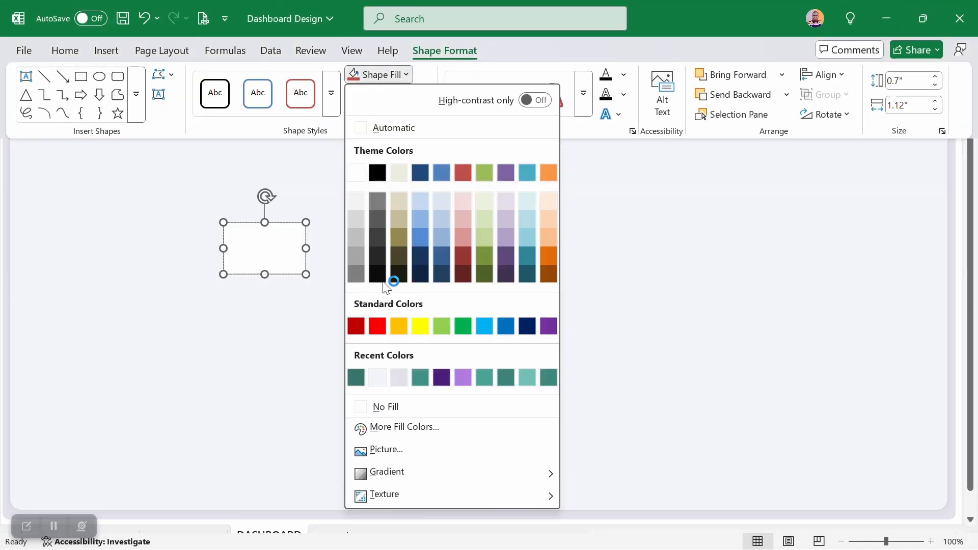
left_click(383, 406)
left_click(403, 95)
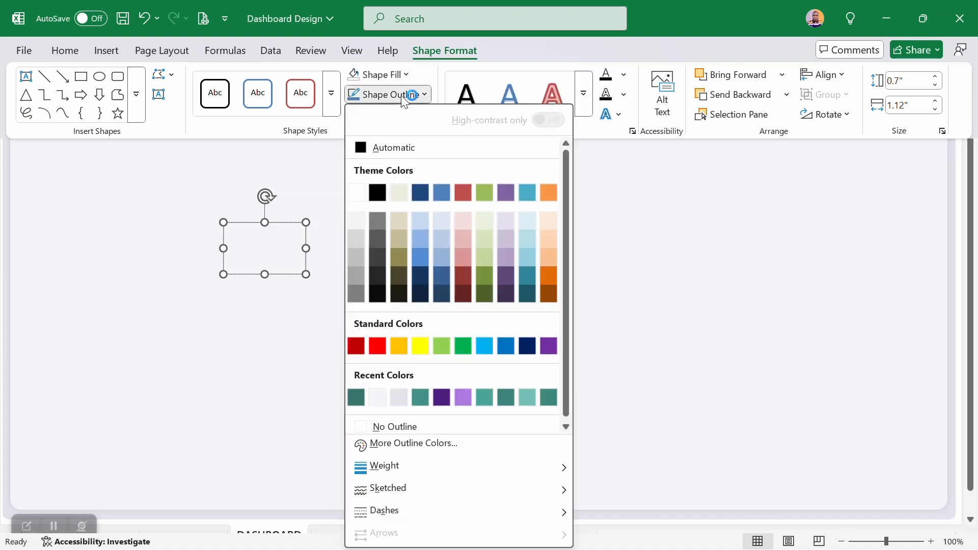
left_click(427, 426)
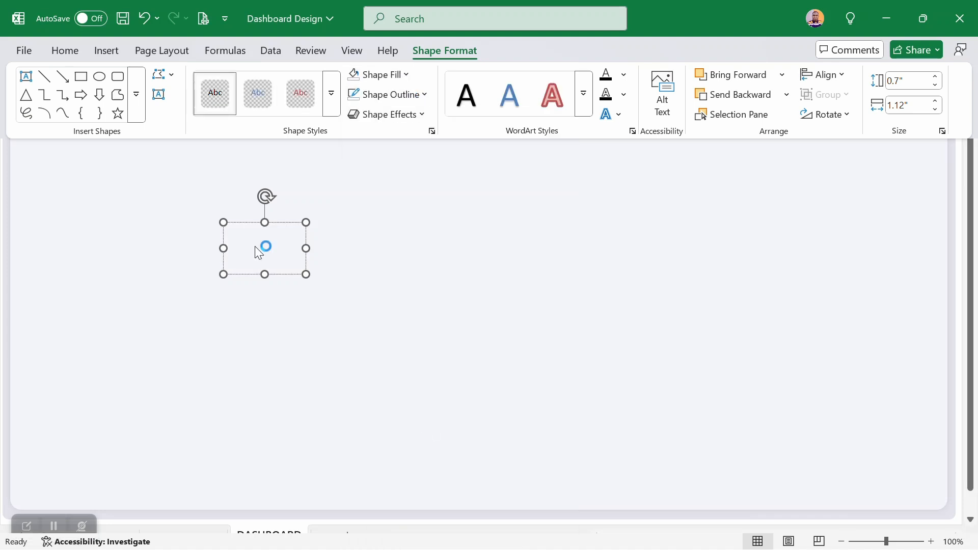
left_click(264, 255)
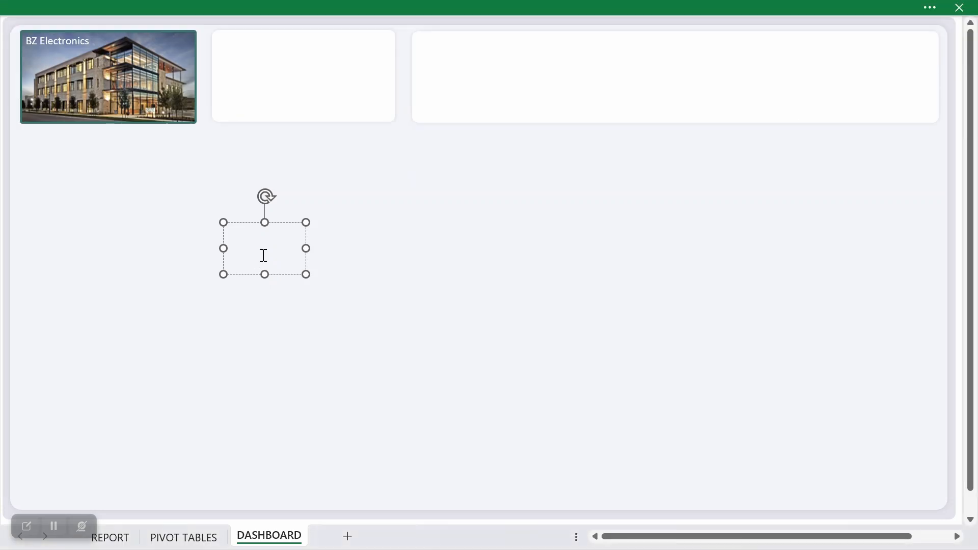
Step: Show the Formula Bar and select the empty text box
left_click(334, 2)
left_click(363, 51)
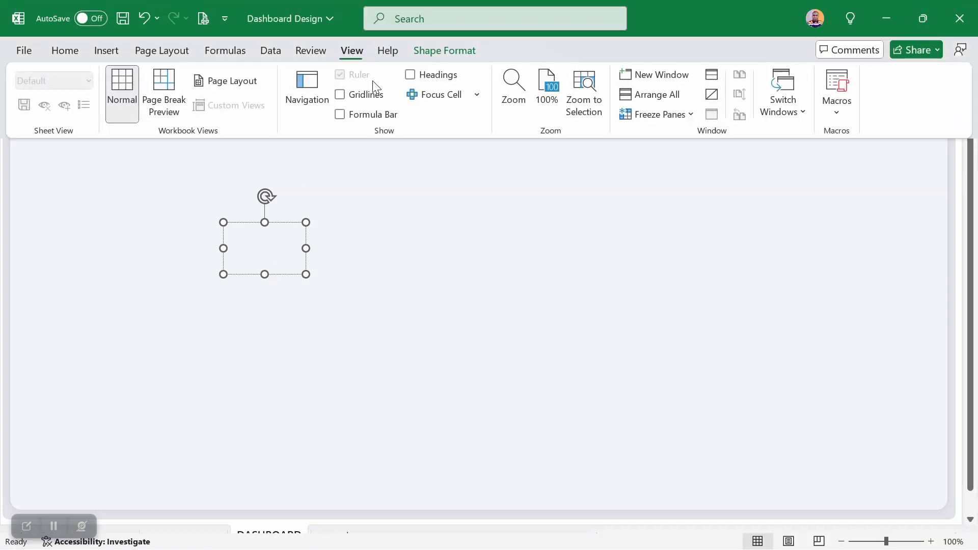
left_click(339, 114)
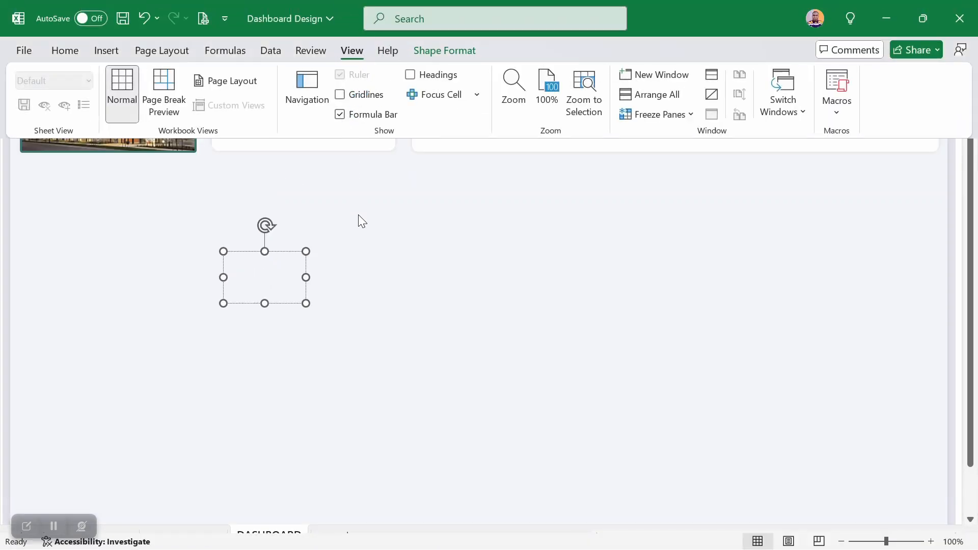
left_click(264, 284)
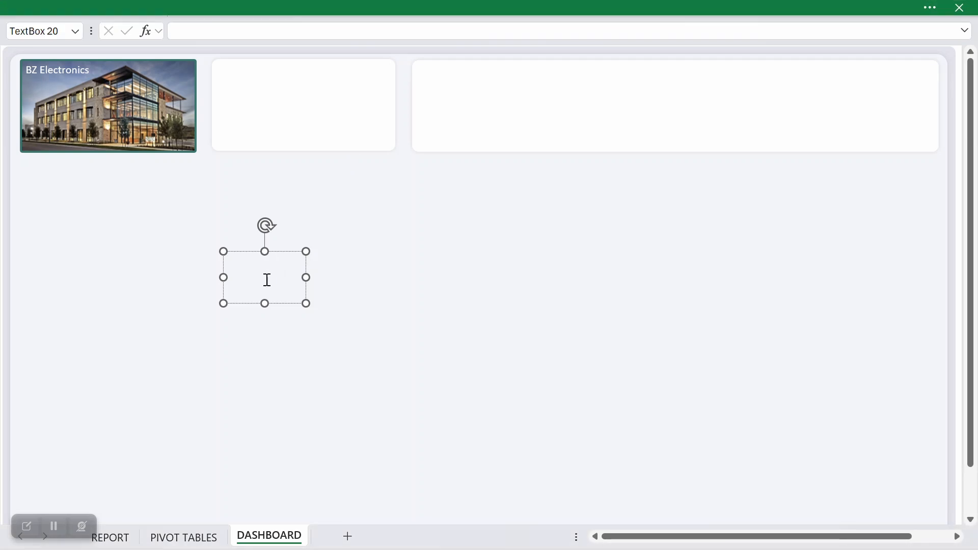
Step: Reduce the text box's height and try to link it to the Sum of Revenue value in PIVOT TABLES cell B4
left_click_drag(262, 303, 264, 298)
left_click_drag(268, 279, 267, 279)
left_click(198, 31)
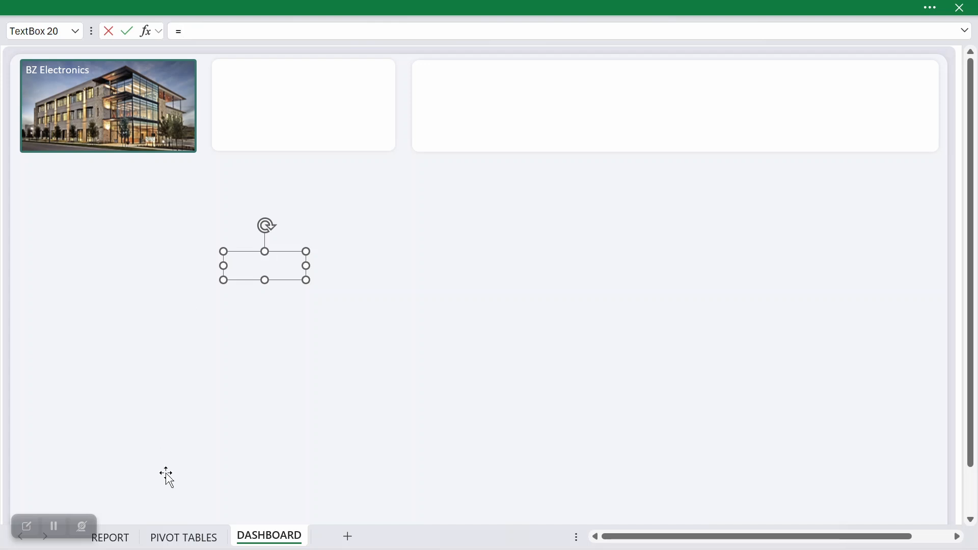
left_click(183, 537)
left_click(164, 113)
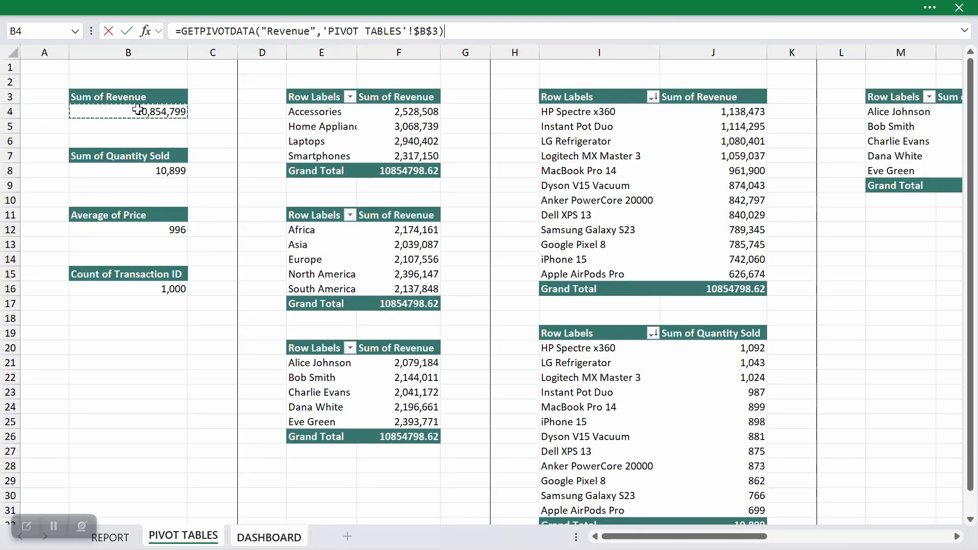
key("Return")
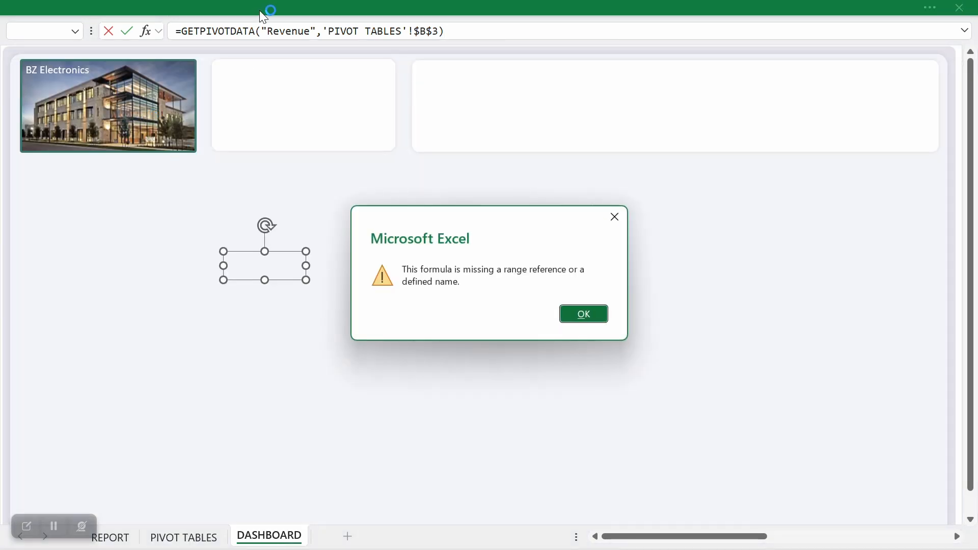
left_click(581, 315)
Step: Strip the GETPIVOTDATA part from the text box's formula, leaving the direct reference ='PIVOT TABLES'!$B$3
left_click(323, 33)
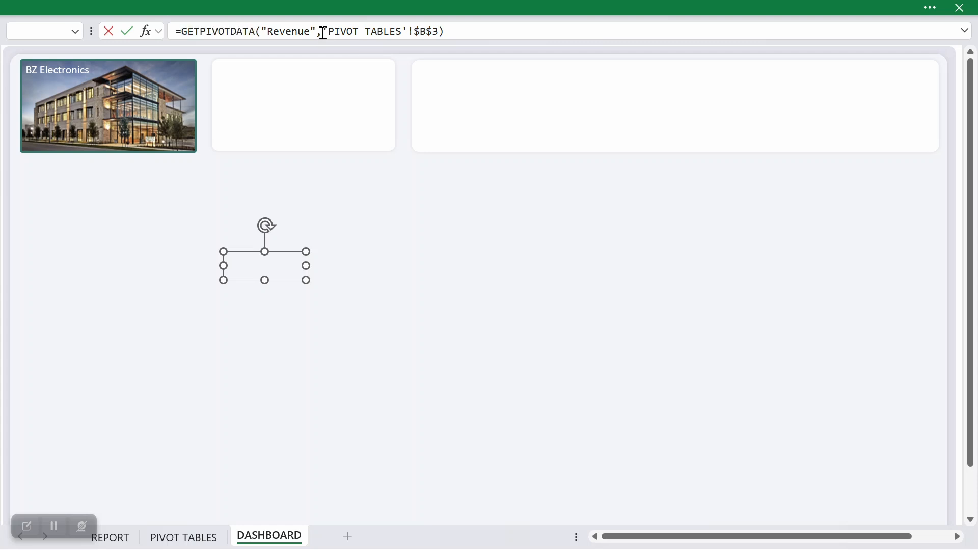
left_click_drag(304, 32, 186, 31)
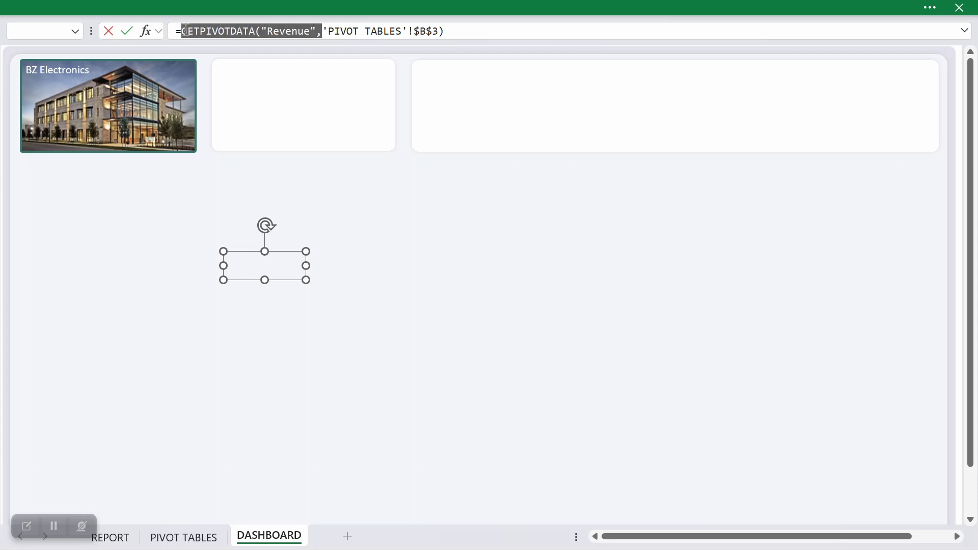
key("BackSpace")
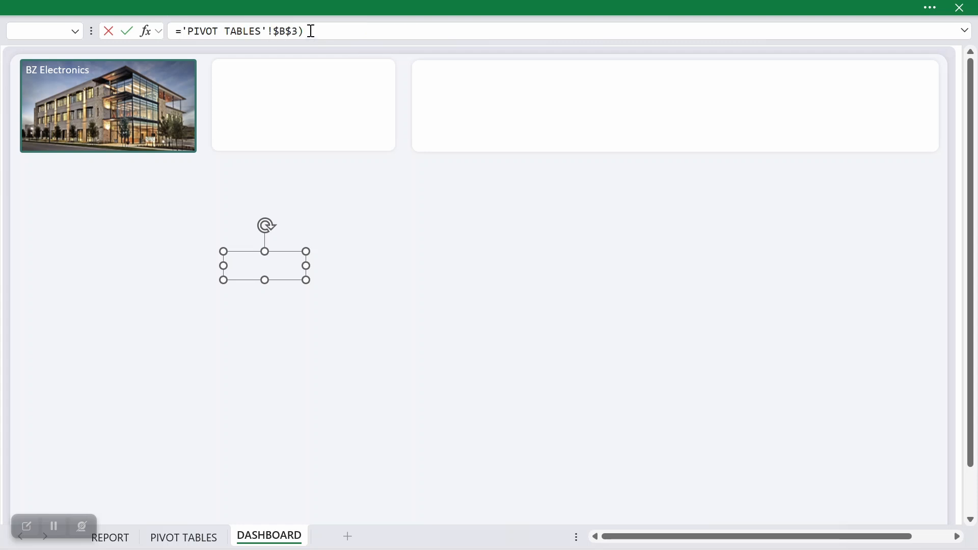
key("Return")
Step: Point the text box's reference to 'PIVOT TABLES'!$B$4, then shrink the box and place it in the small white card's upper corner
left_click_drag(306, 280, 364, 301)
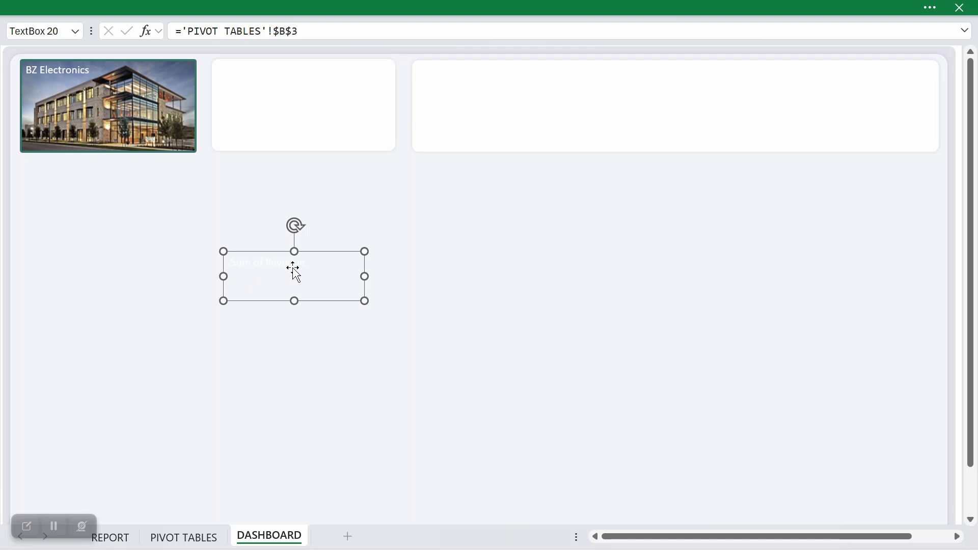
double_click(295, 32)
type("4")
key("Return")
left_click_drag(366, 301, 277, 75)
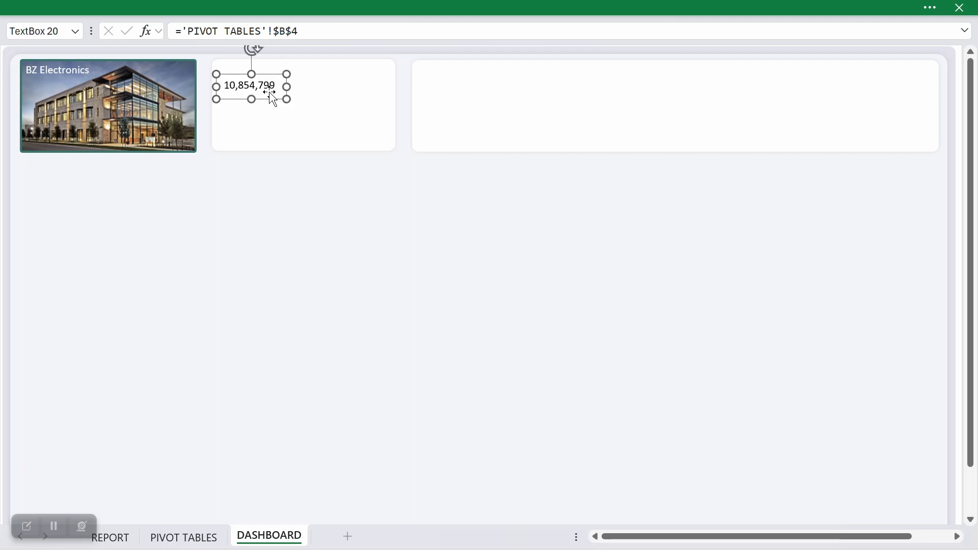
left_click_drag(287, 99, 285, 95)
Step: Set the revenue text box's font to Arial 12 pt and widen the box so the number fits on one line
left_click(302, 6)
left_click(124, 82)
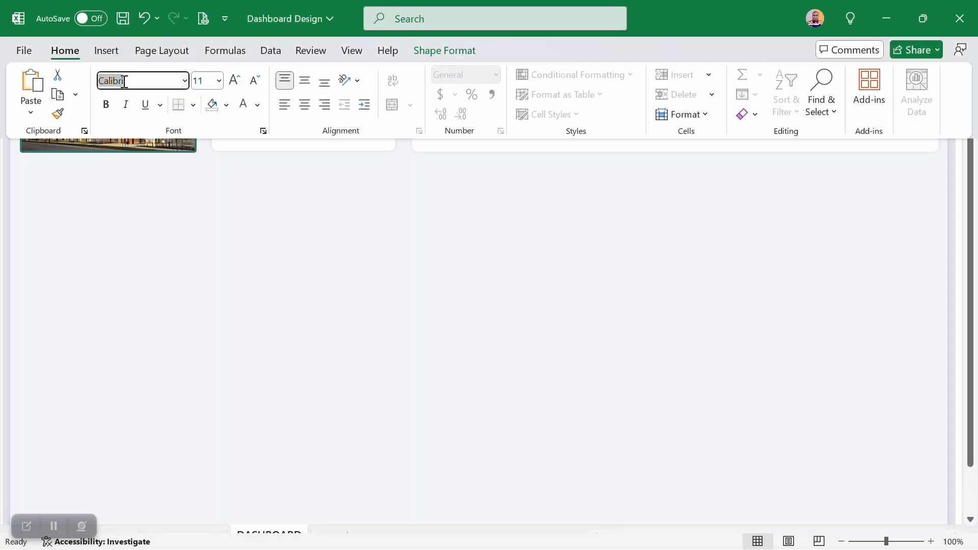
type("Arial")
left_click(219, 81)
left_click(237, 83)
left_click(294, 238)
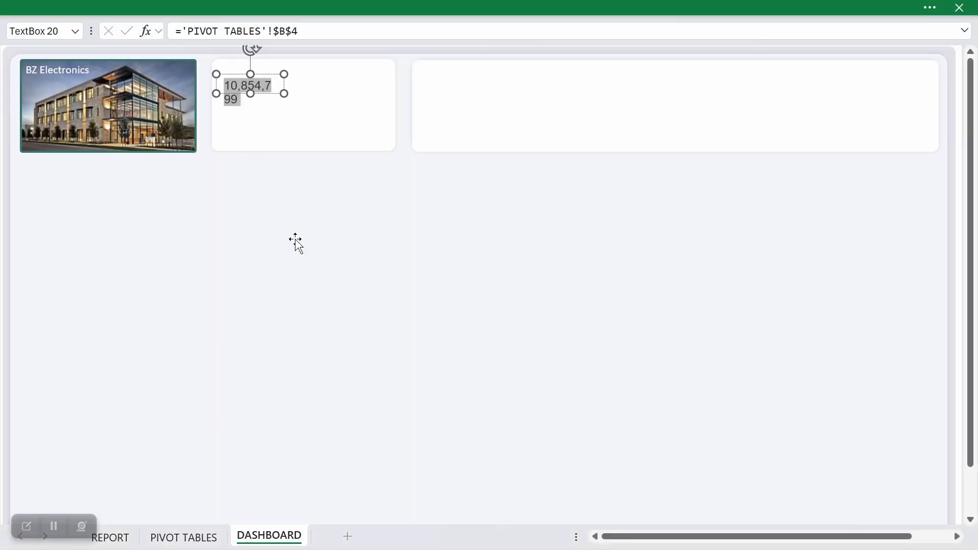
left_click_drag(284, 94, 308, 97)
Step: Color the revenue text dark purple using the recently used color
left_click(262, 7)
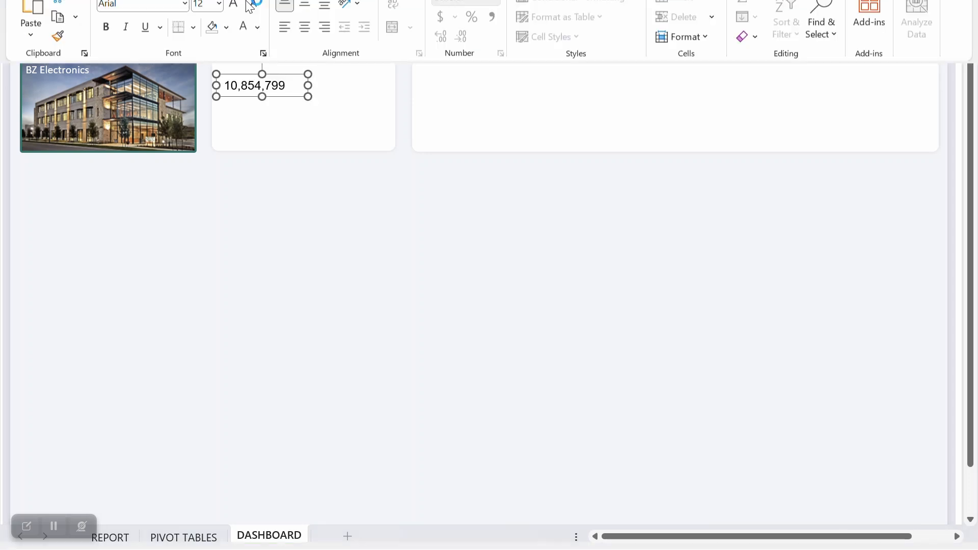
left_click(259, 106)
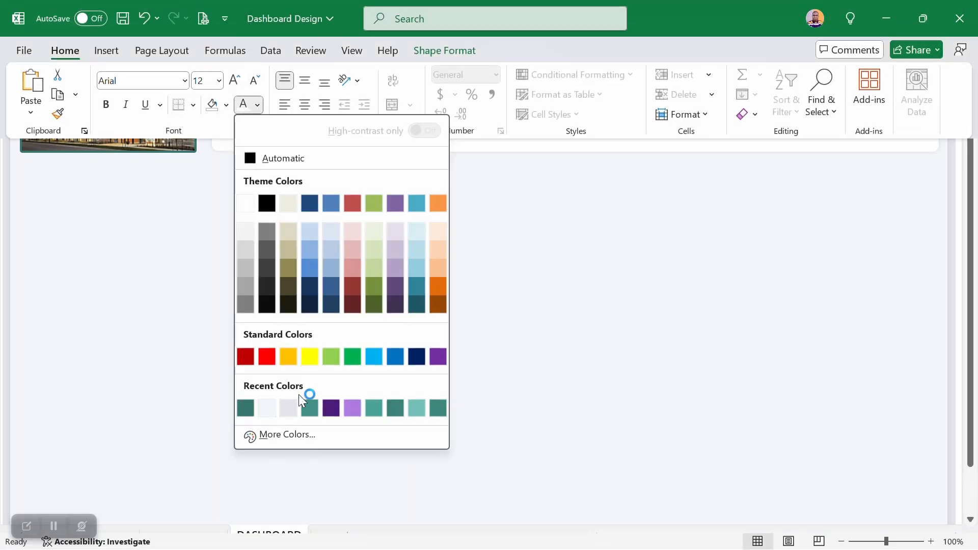
left_click(326, 413)
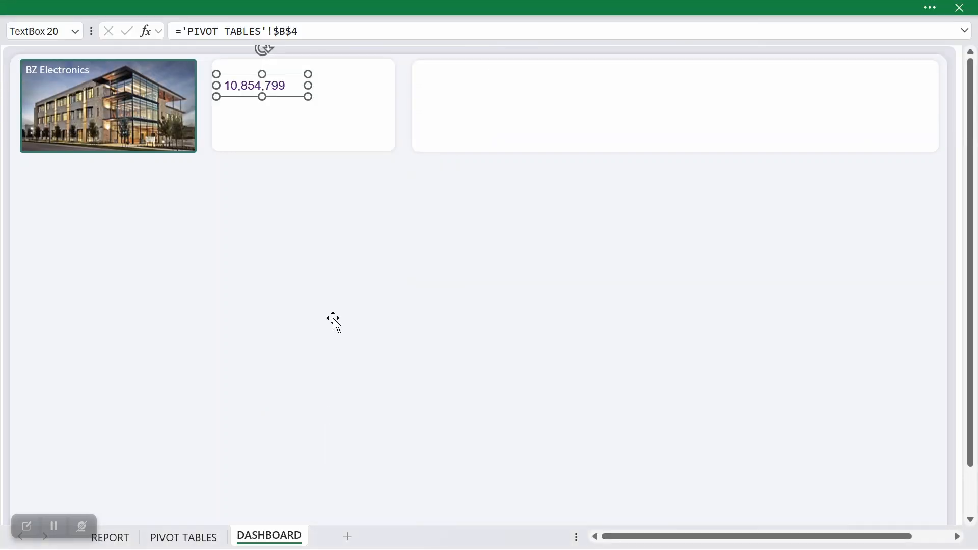
left_click(234, 6)
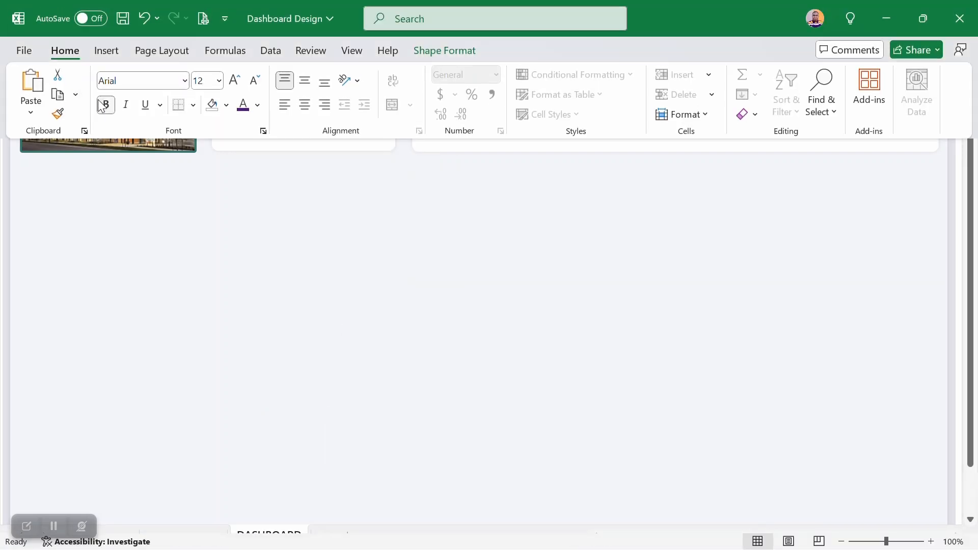
right_click(277, 91)
key("Escape")
Step: Format the Sum of Revenue value in cell B4 of PIVOT TABLES as Currency with the $ symbol and 0 decimal places
left_click(183, 538)
left_click(134, 111)
right_click(134, 111)
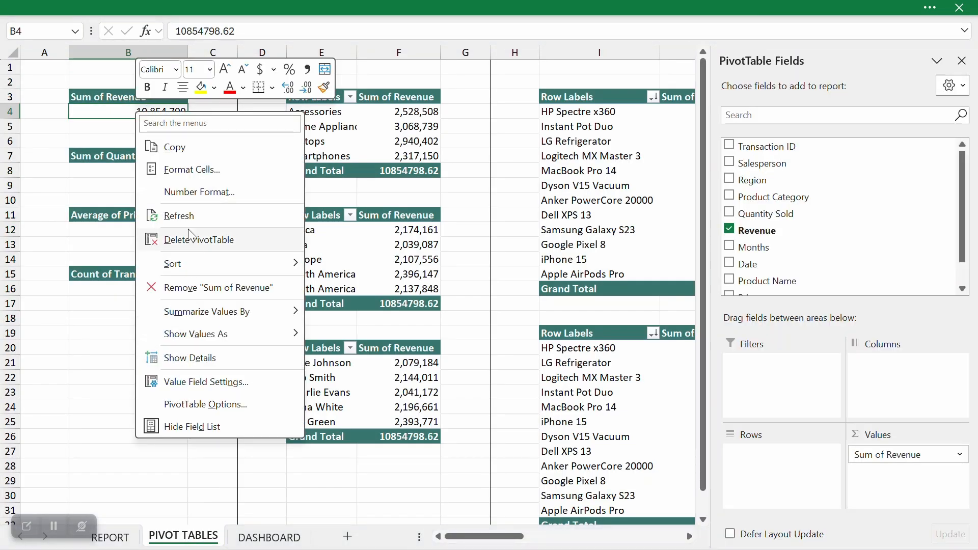
left_click(189, 175)
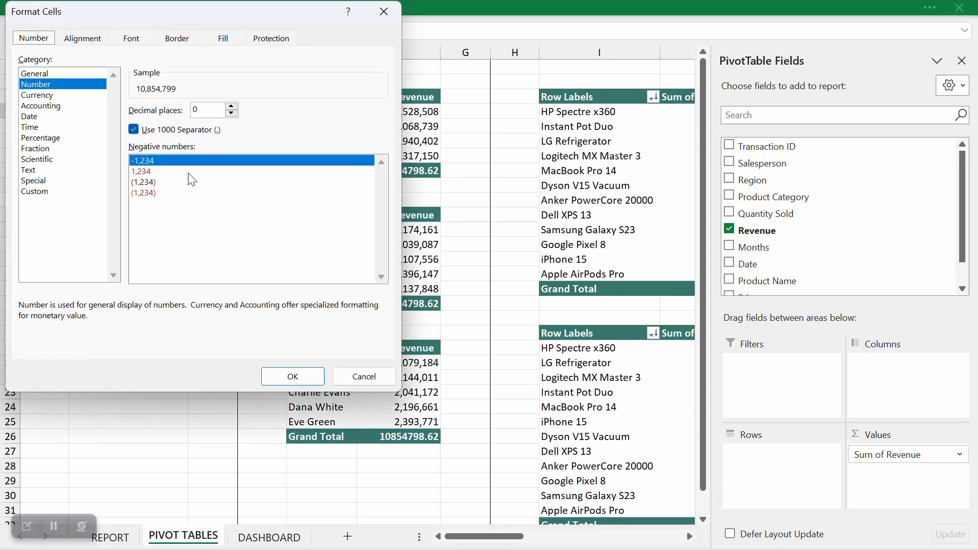
left_click(51, 96)
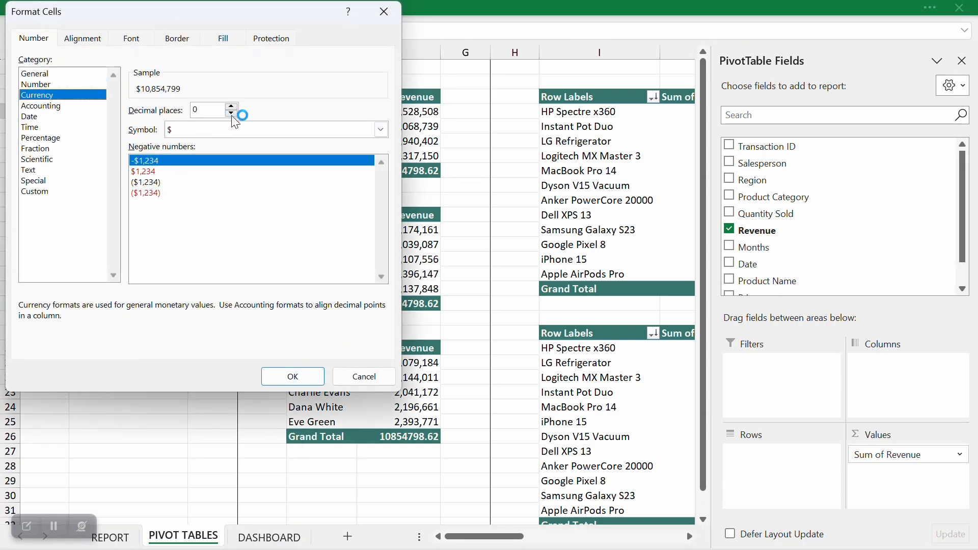
left_click(293, 377)
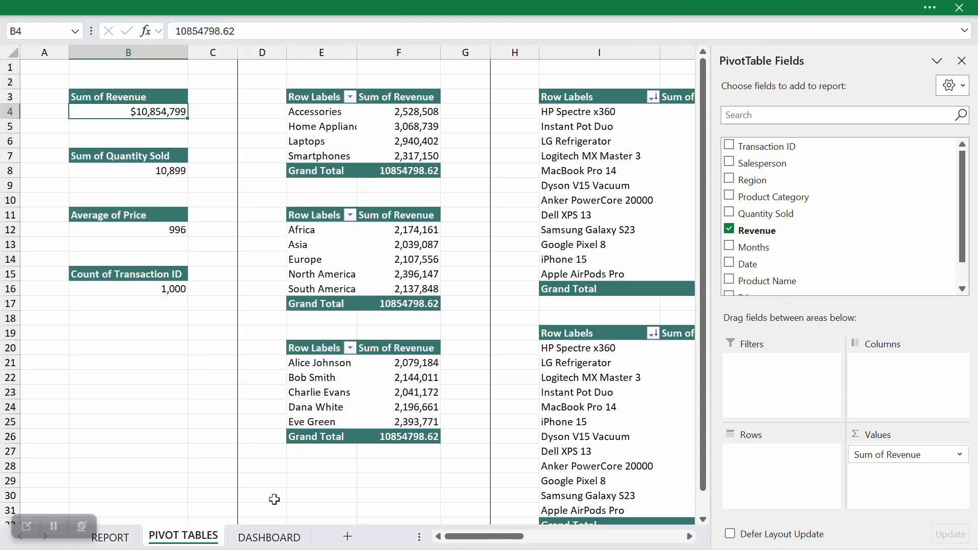
Step: On the DASHBOARD sheet, nudge the revenue text box slightly inward and duplicate it, placing the copy below the small card
left_click(269, 535)
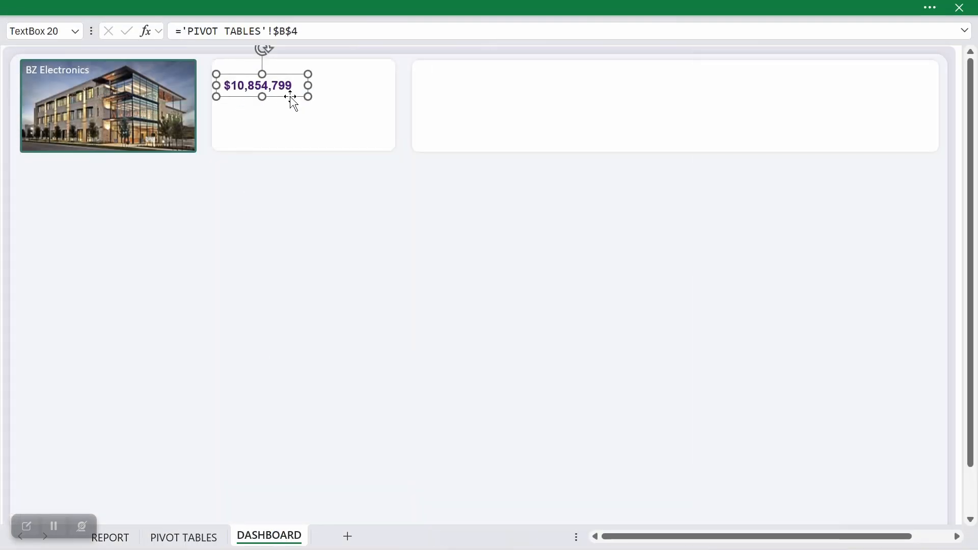
left_click_drag(293, 95, 296, 97)
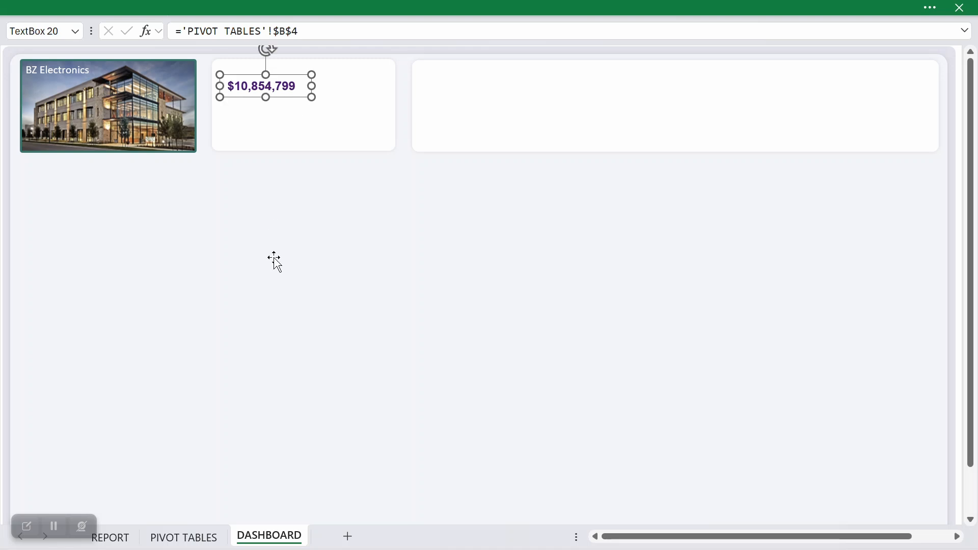
key("ctrl+d")
left_click_drag(300, 109, 286, 232)
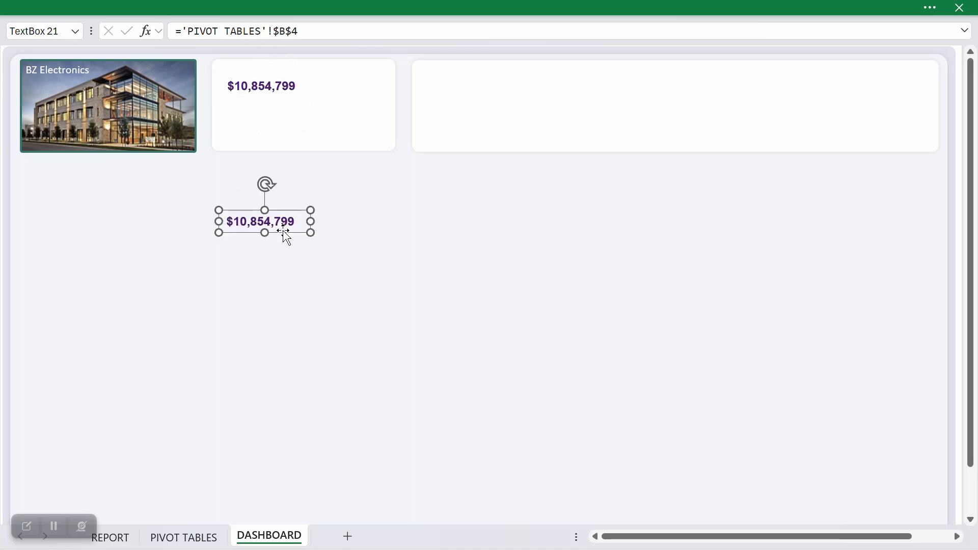
Step: Remove the cell reference from the duplicated text box so it is no longer linked to the PivotTable
double_click(283, 220)
key("Delete")
left_click_drag(298, 27, 174, 26)
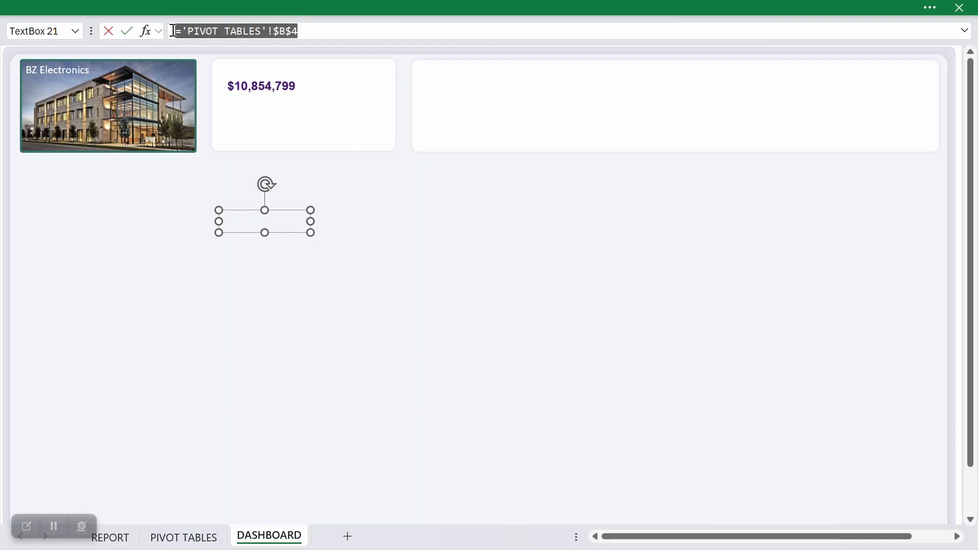
key("Delete")
key("Return")
left_click(248, 218)
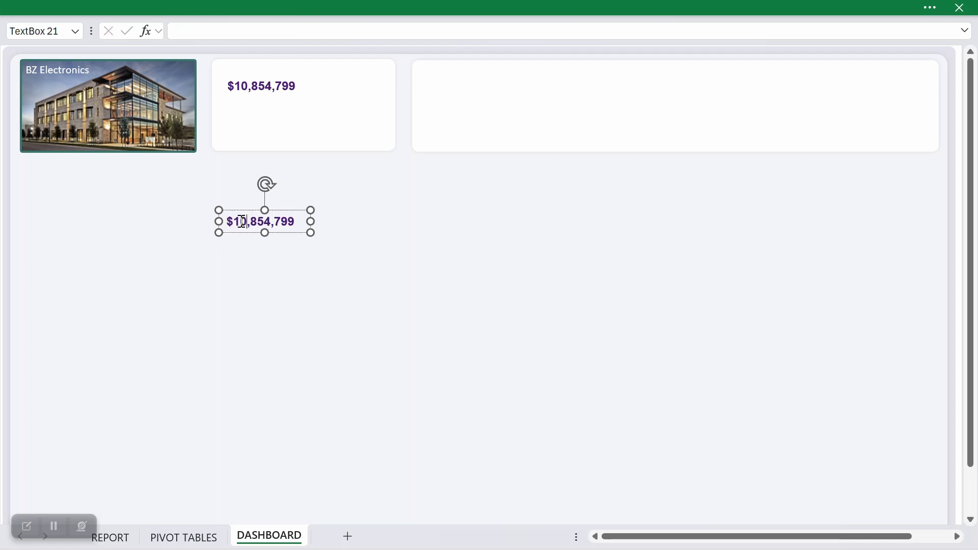
Step: Replace the duplicated box's text with Revenue and place it directly above the revenue number in the small card
left_click_drag(293, 220, 216, 218)
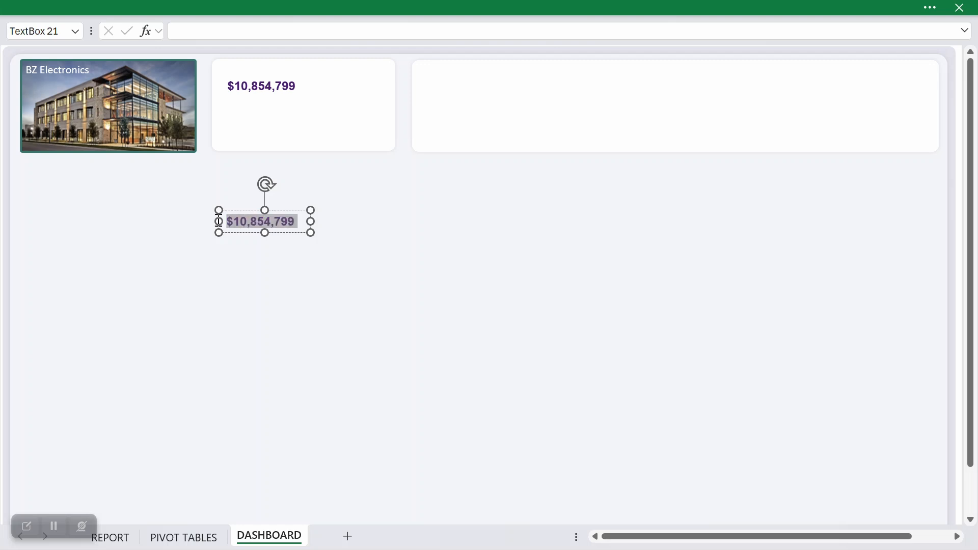
type("Ren")
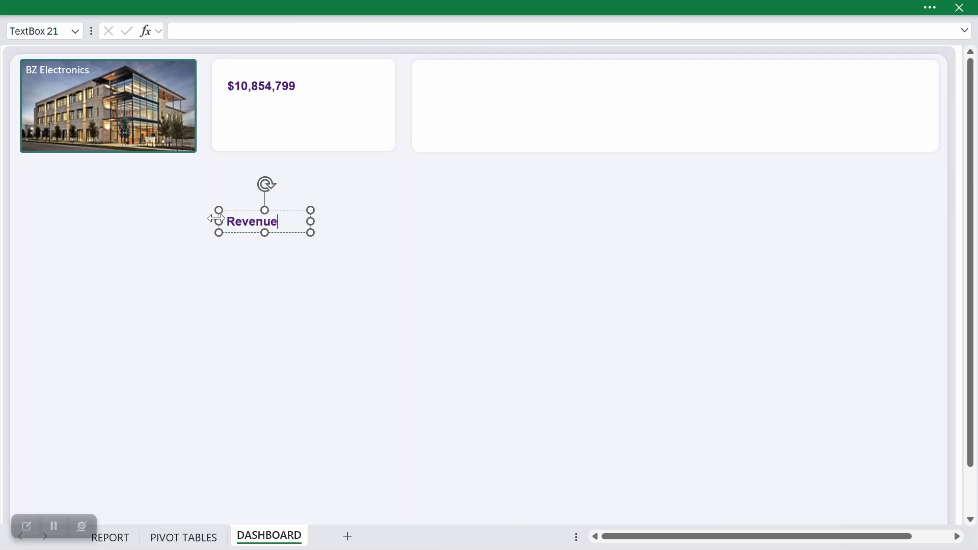
left_click_drag(291, 232, 291, 79)
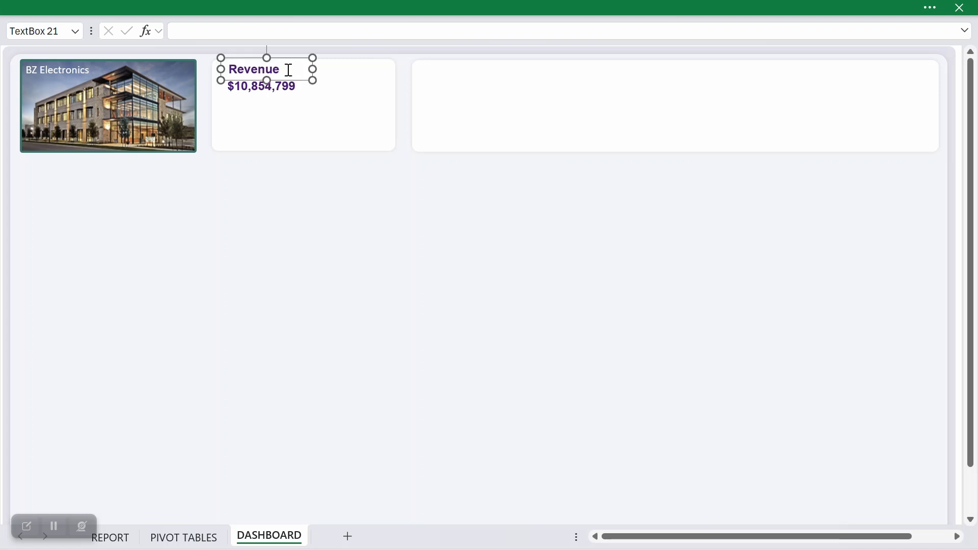
Step: Color the Revenue heading black and reduce its font size by one step
left_click(284, 73)
double_click(289, 69)
left_click(201, 6)
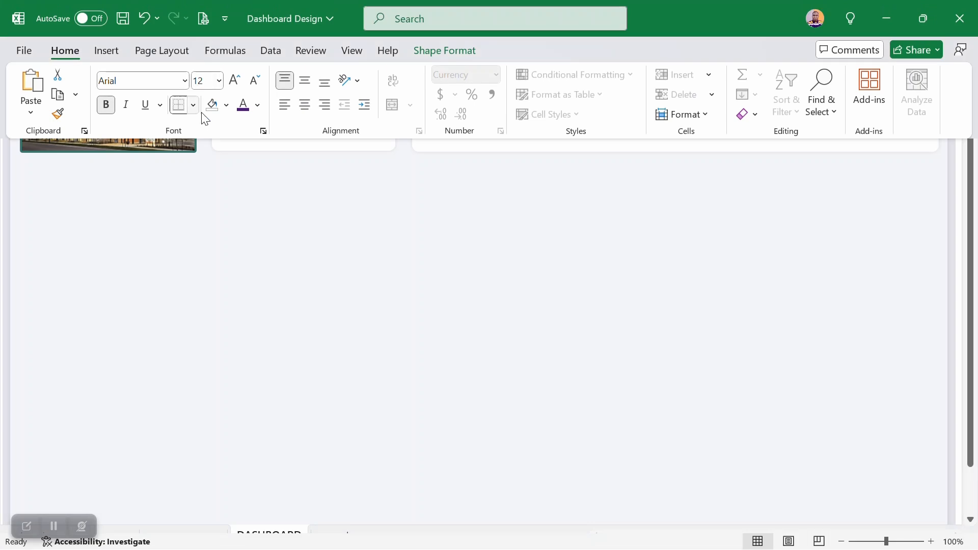
left_click(257, 105)
left_click(258, 158)
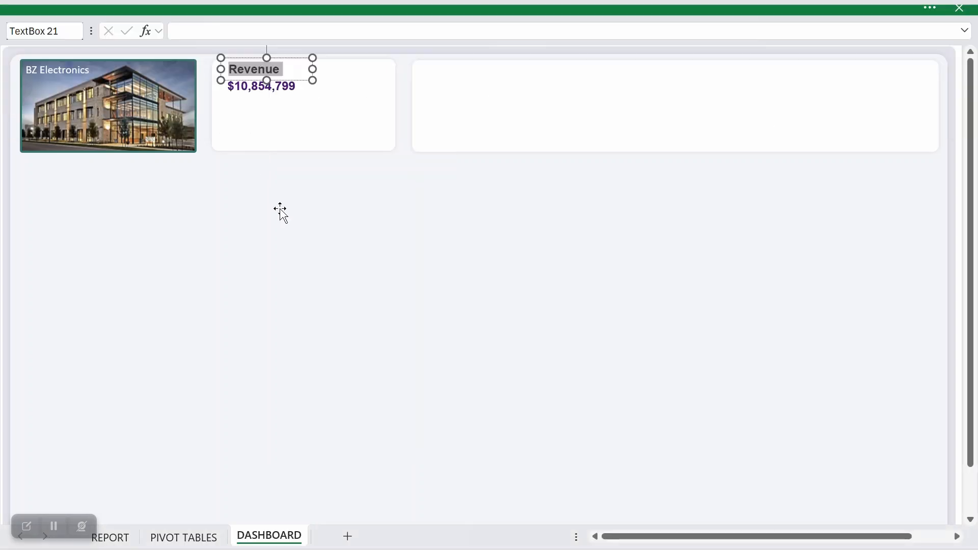
left_click(255, 6)
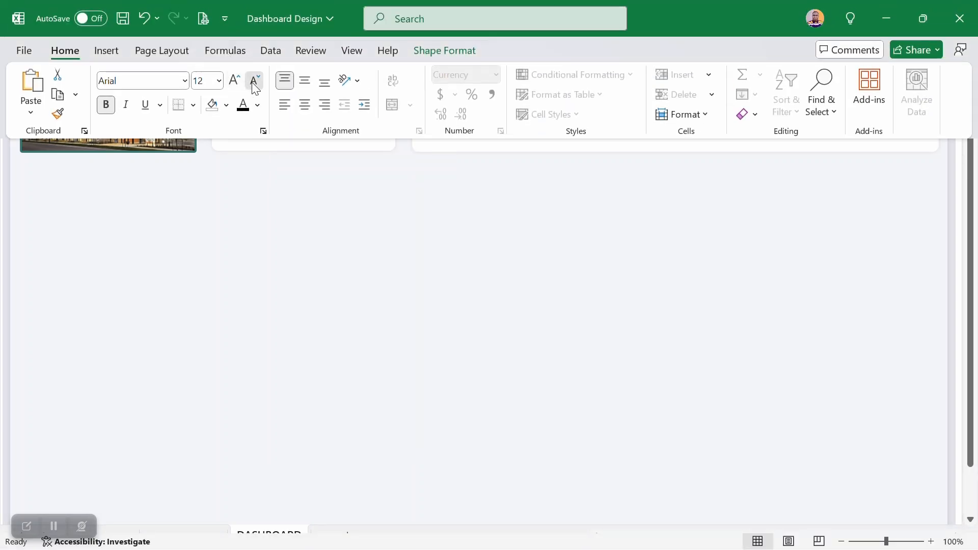
left_click(256, 89)
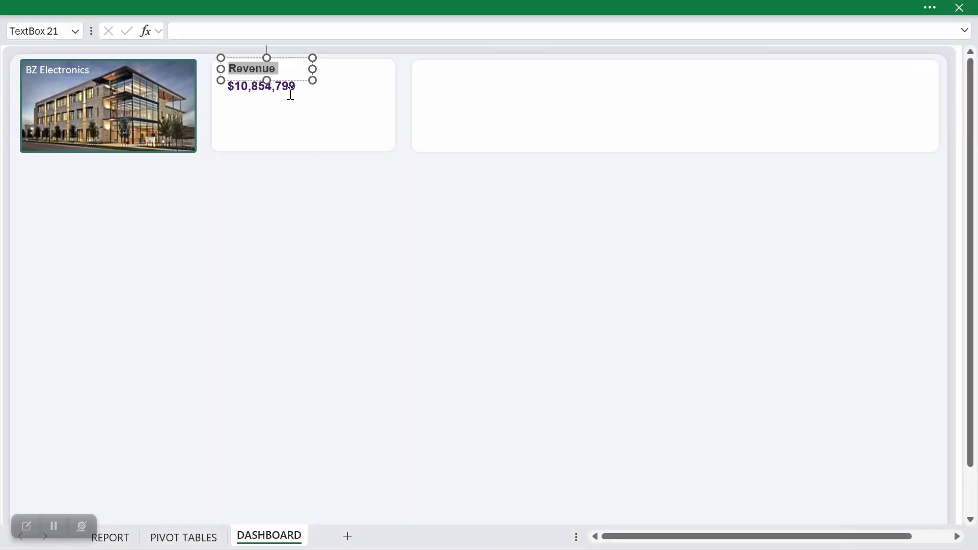
Step: Reduce the font size of the linked revenue number below the heading
left_click(289, 94)
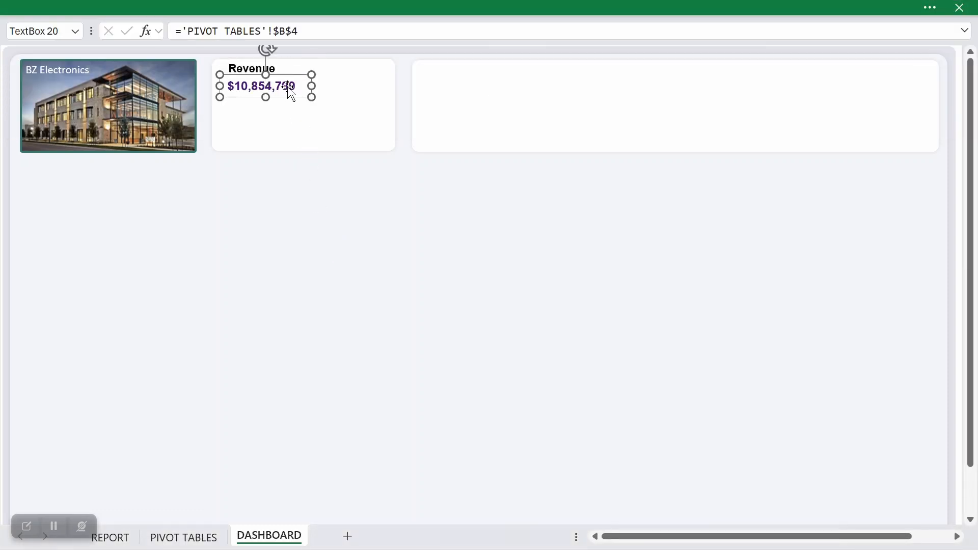
left_click(256, 5)
left_click(255, 81)
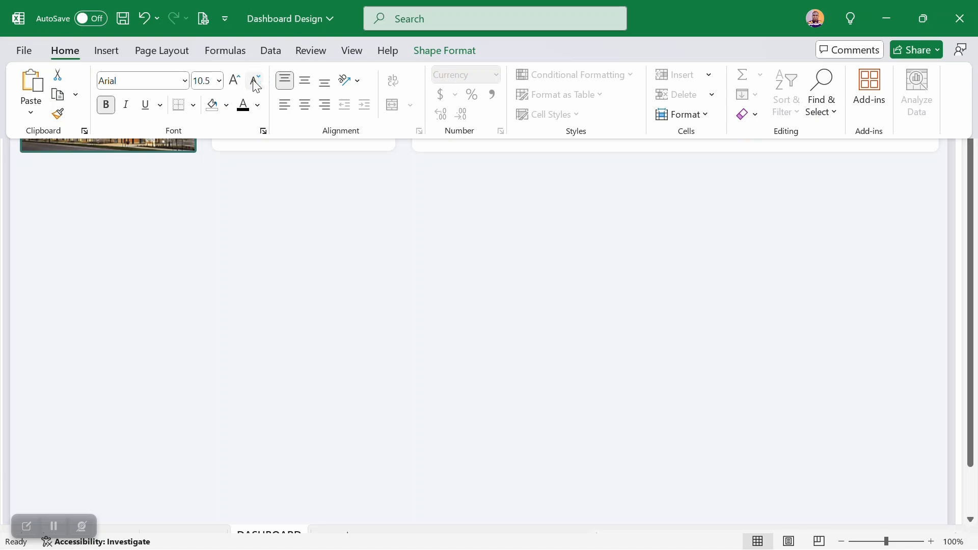
left_click(269, 7)
left_click(251, 82)
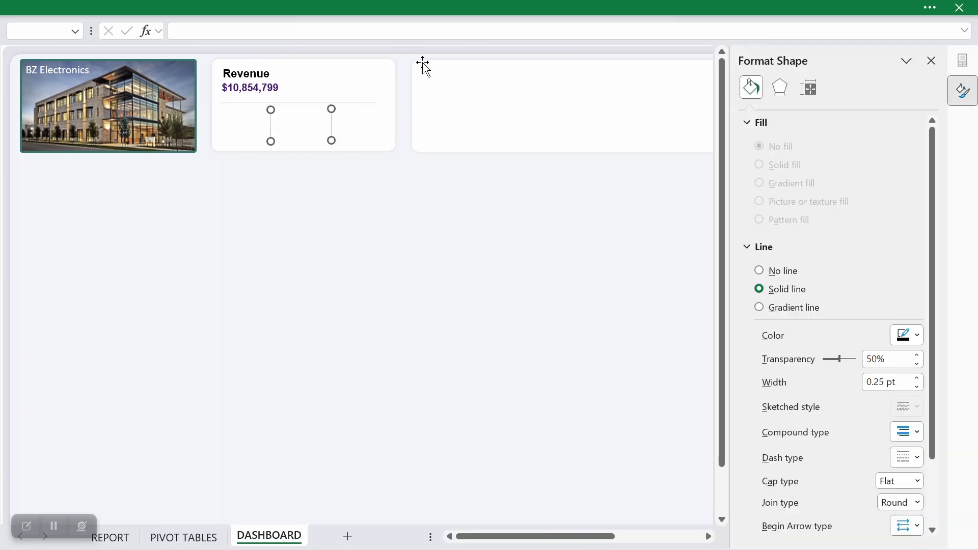
Step: Align the two short vertical divider lines in the small card to the same bottom edge
left_click(478, 6)
left_click(823, 74)
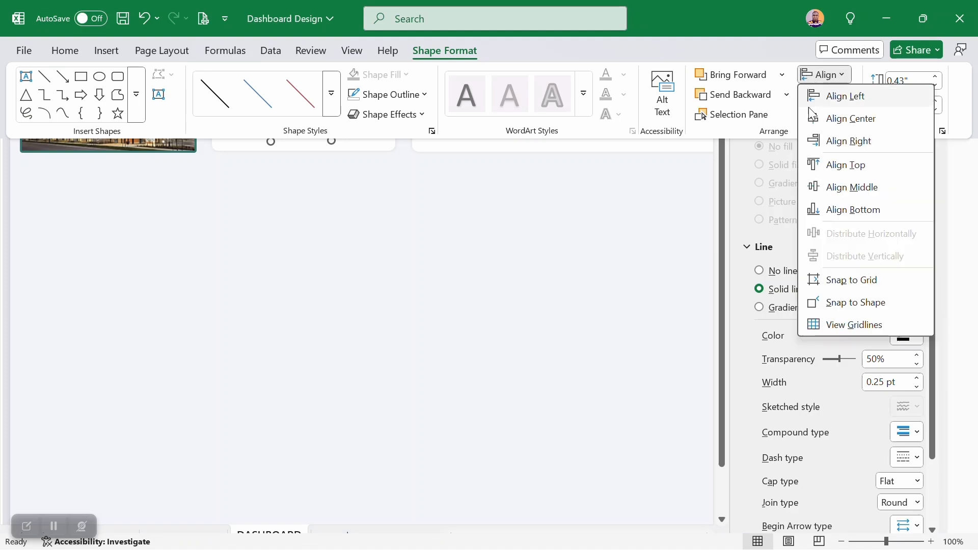
left_click(826, 209)
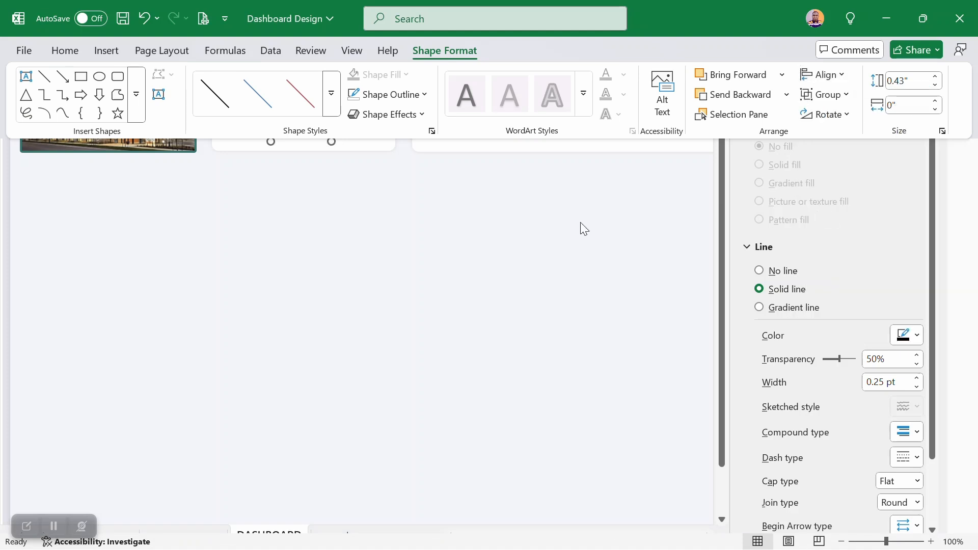
left_click(443, 227)
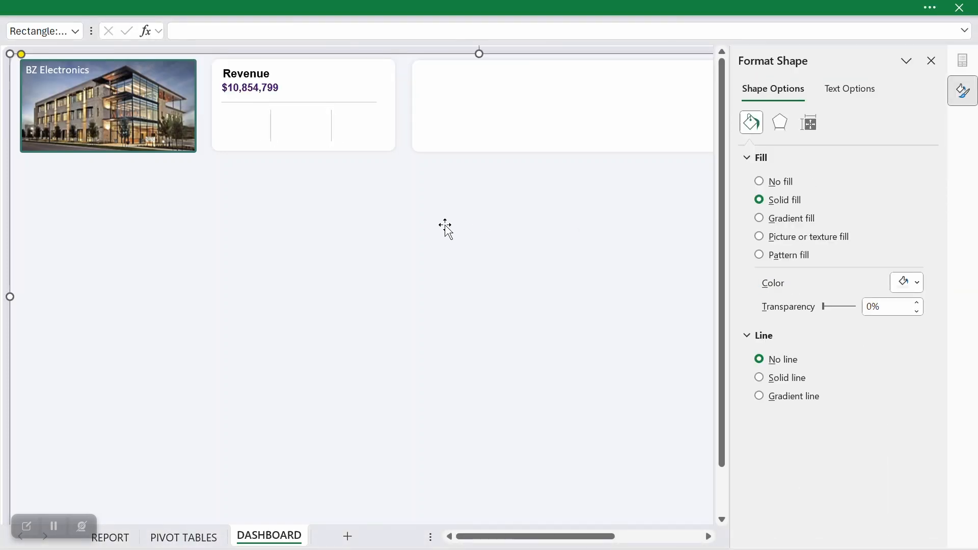
Step: Duplicate the Revenue heading and its number together and place the copies in the card's lower area, beneath the horizontal divider
left_click(252, 86)
left_click(247, 72, "ctrl")
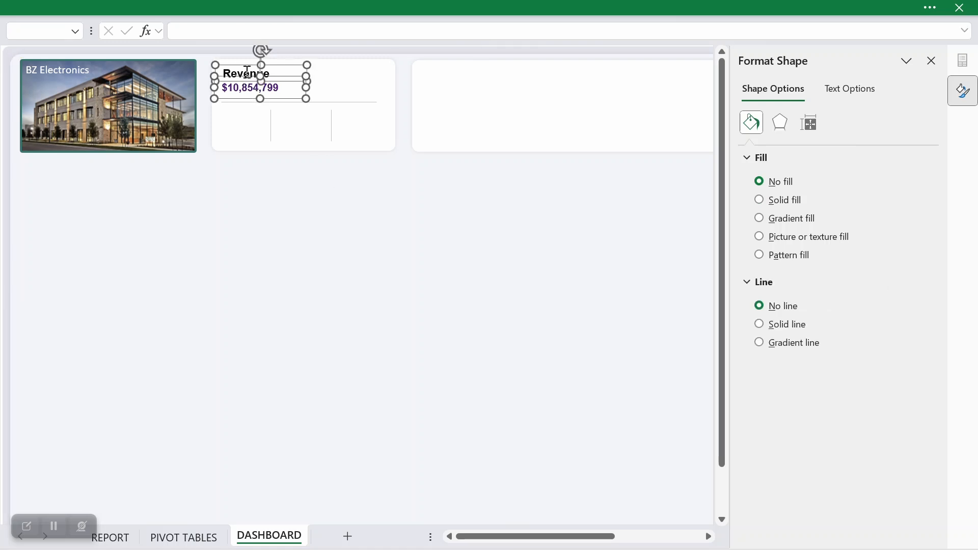
key("ctrl+d")
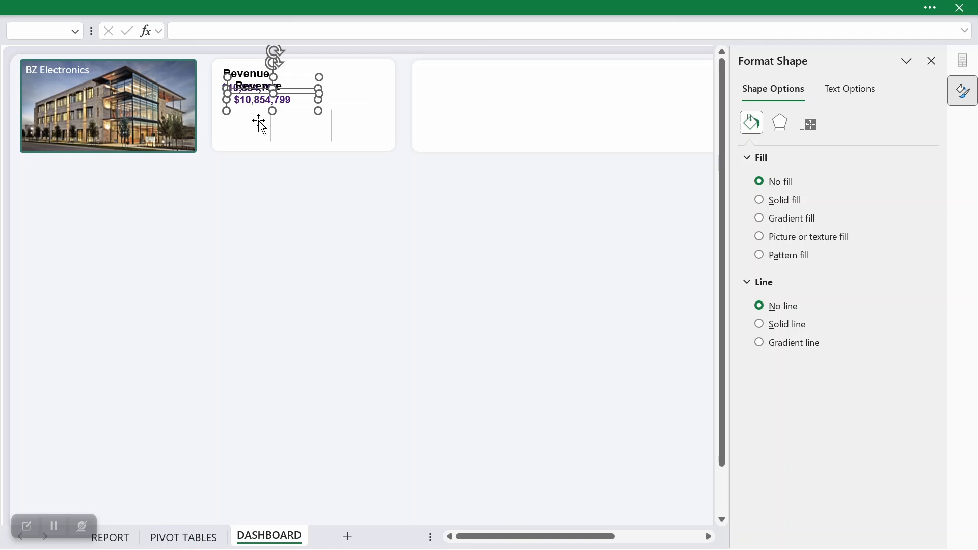
left_click_drag(261, 116, 245, 140)
left_click(257, 177)
Step: Change the text of the duplicated heading beneath the horizontal divider to Quantity
left_click(249, 116)
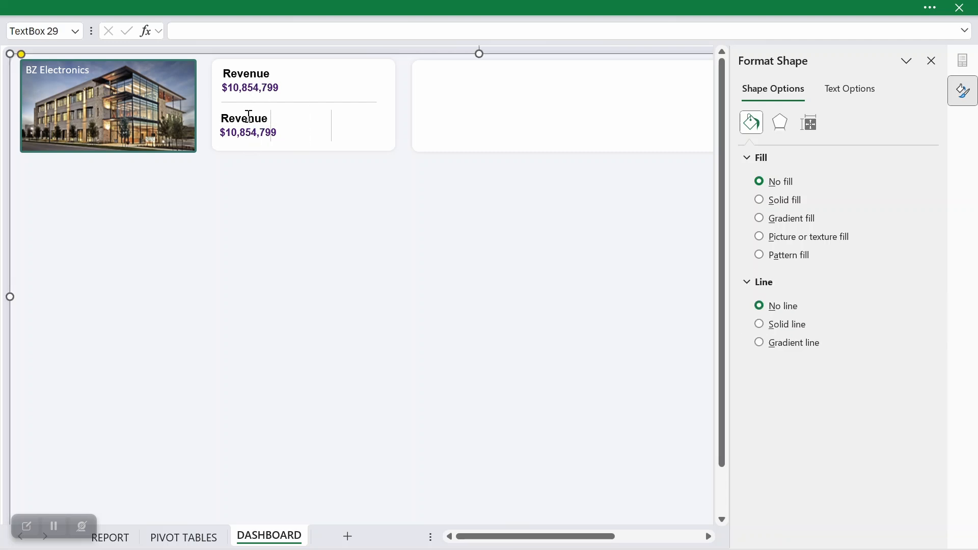
type("Quantity")
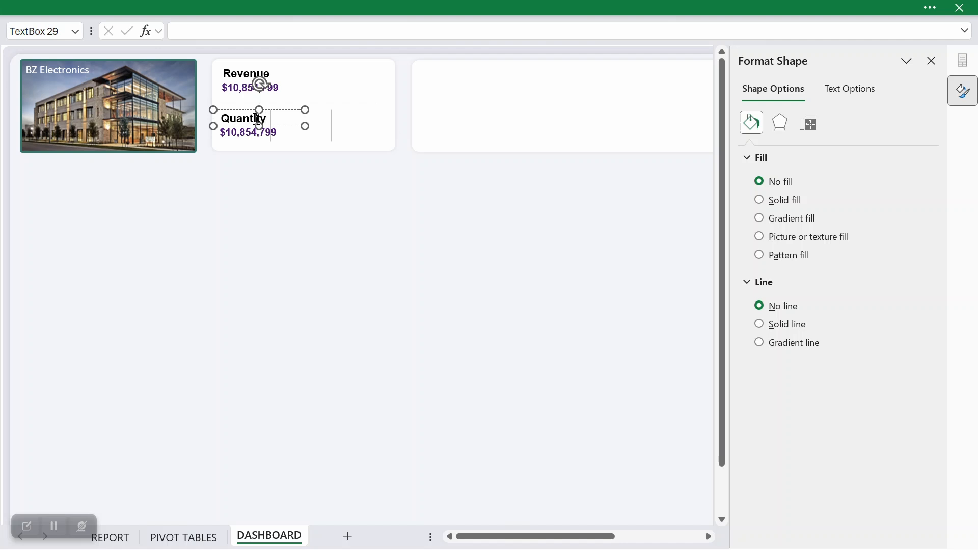
Step: Reduce the Quantity label's font size and remove its bold formatting
left_click(243, 6)
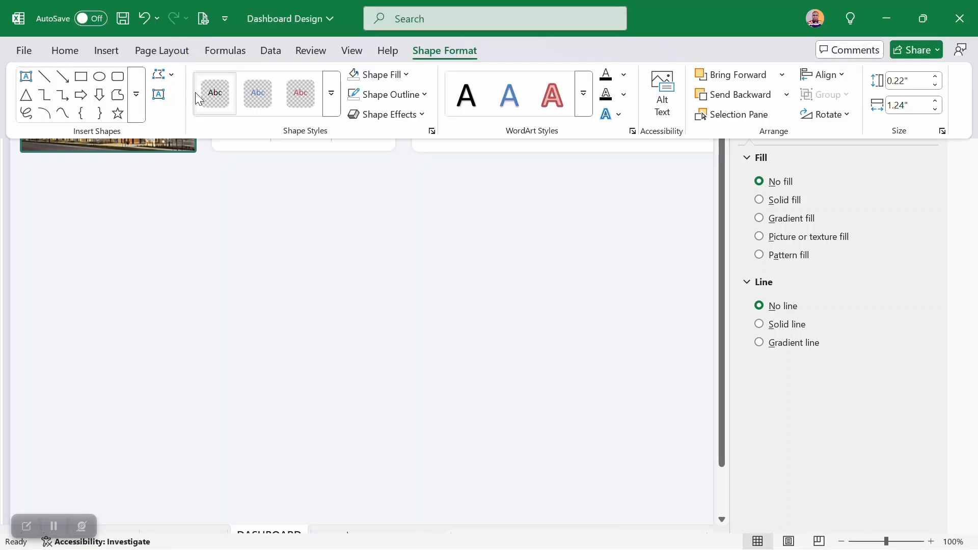
left_click(72, 53)
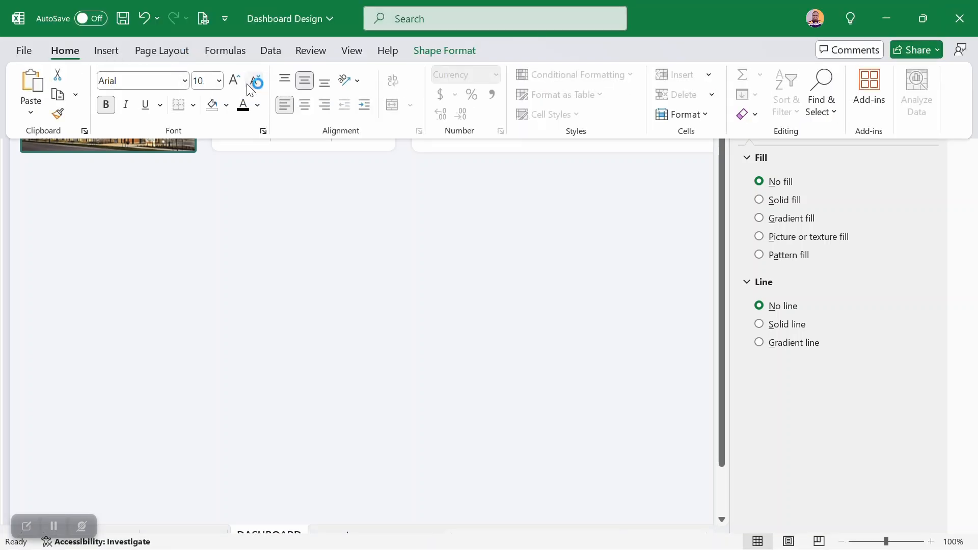
left_click(140, 156)
left_click(247, 230)
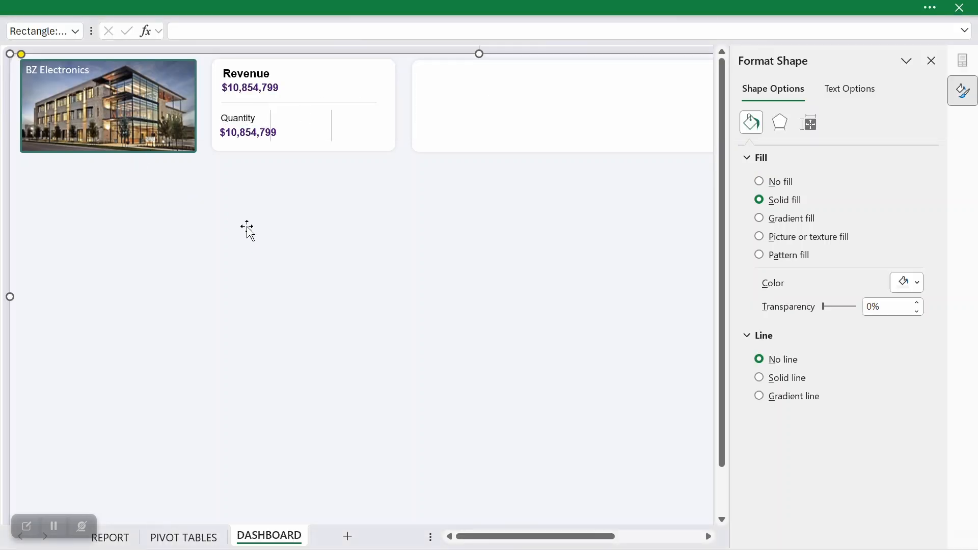
Step: Shrink the font of the number under the Quantity label and remove its bold formatting
left_click(247, 132)
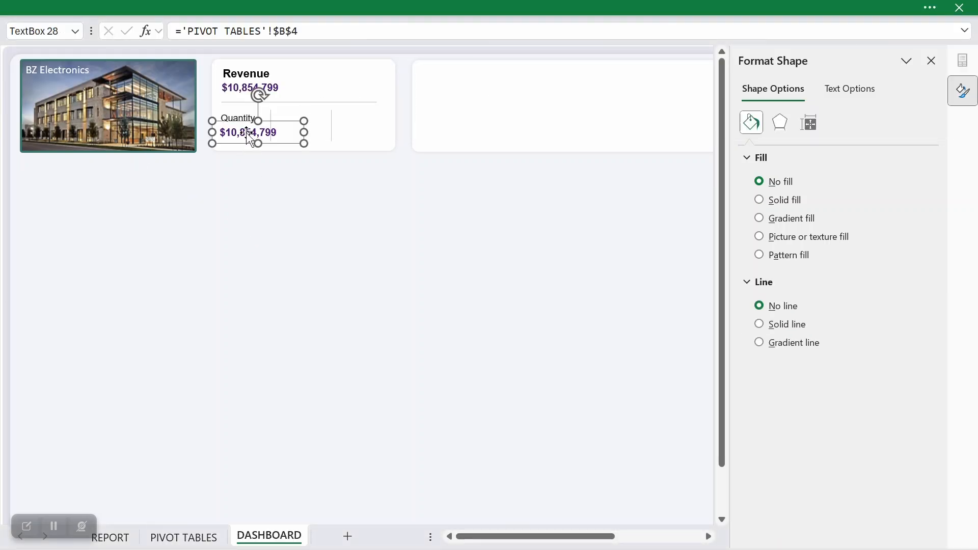
left_click(184, 6)
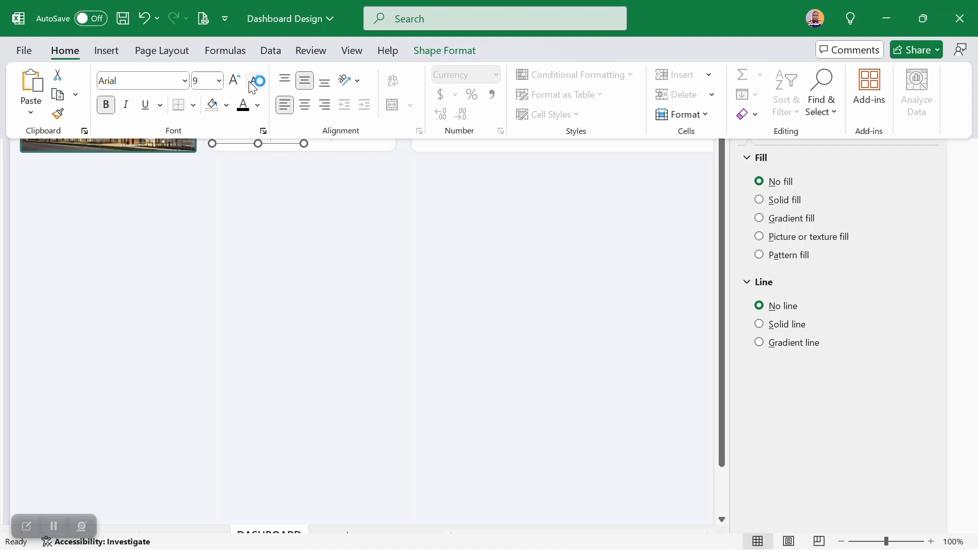
left_click(105, 106)
left_click(252, 253)
Step: Link the number under the Quantity label to the quantity sold total with the formula ='PIVOT TABLES'!$B$8
left_click_drag(307, 32, 188, 33)
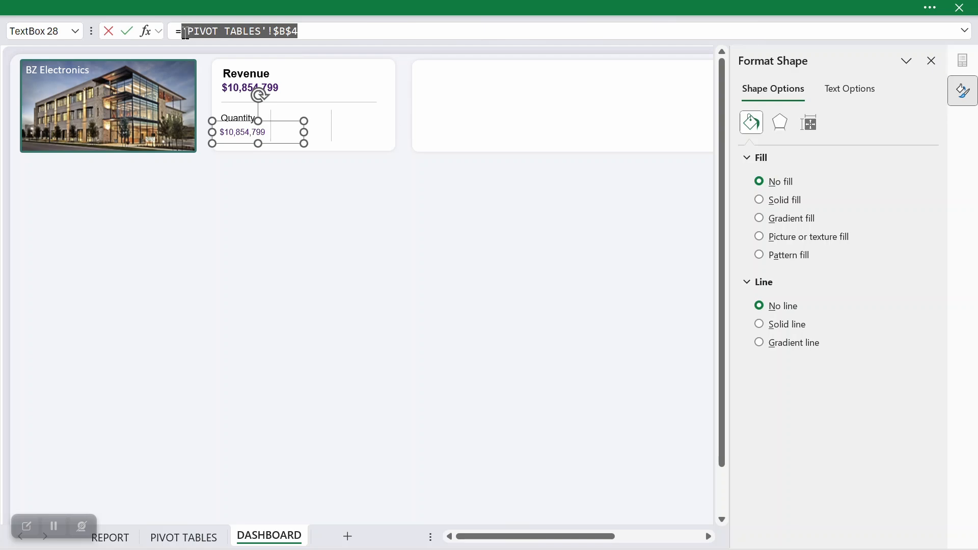
key("BackSpace")
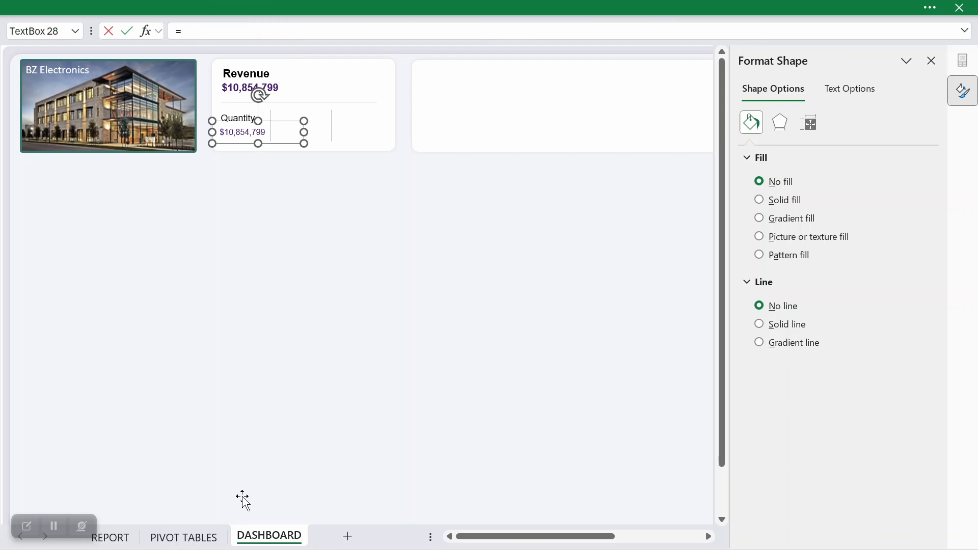
left_click(210, 536)
left_click(172, 173)
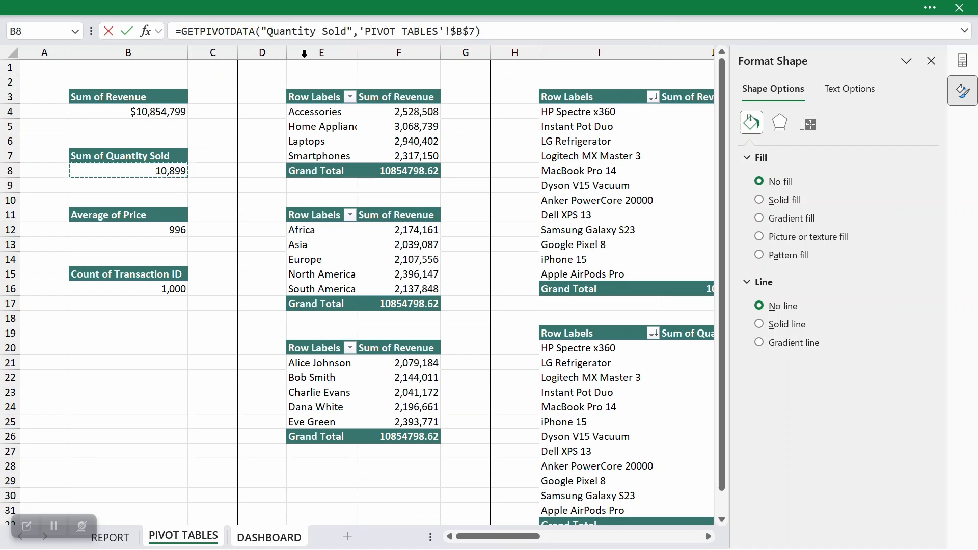
left_click_drag(358, 31, 186, 29)
key("BackSpace")
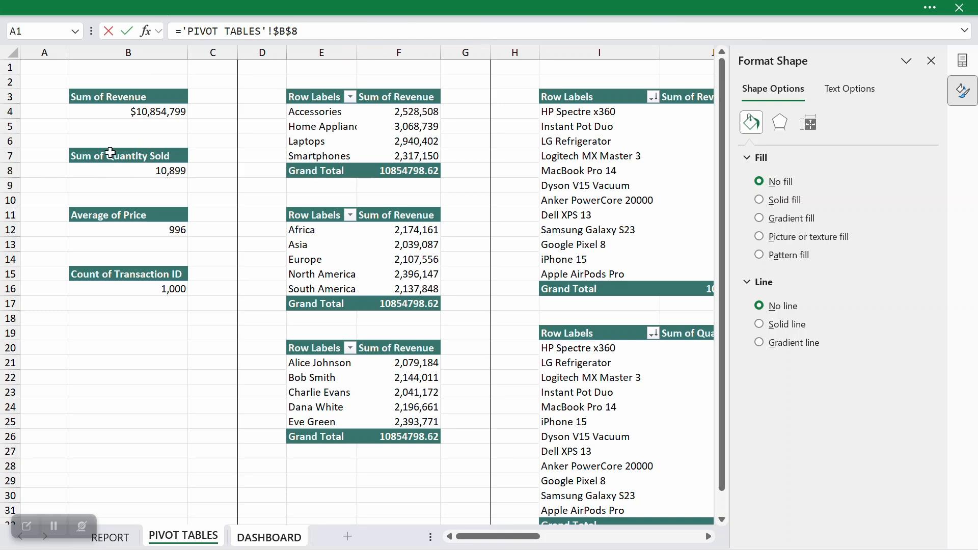
key("Return")
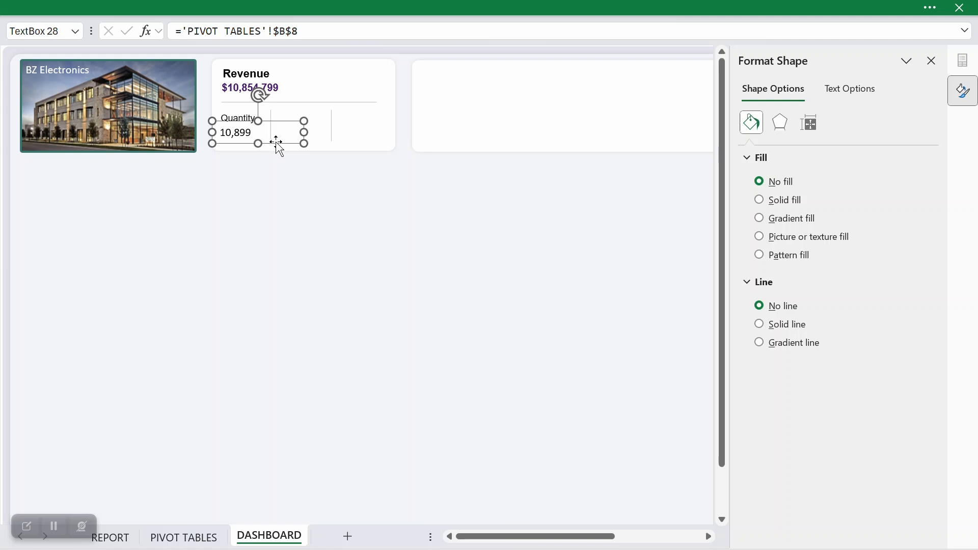
left_click(273, 192)
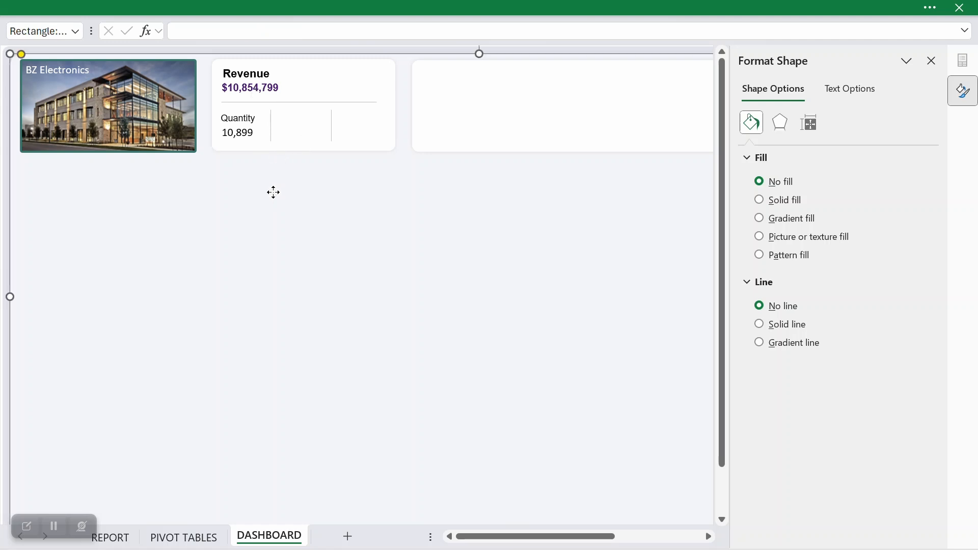
Step: Copy the formatting of the Revenue number onto the number under the Quantity label
left_click(269, 94)
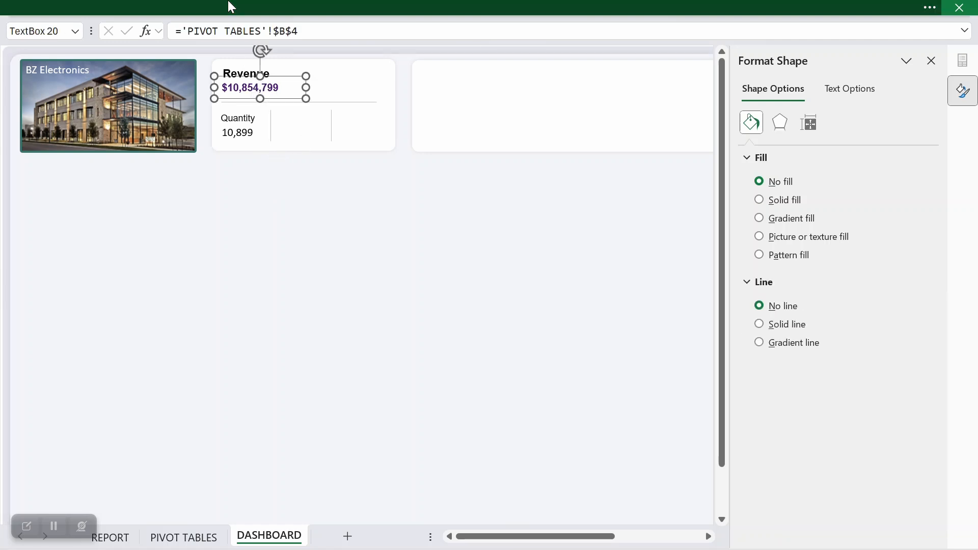
left_click(211, 8)
left_click(307, 241)
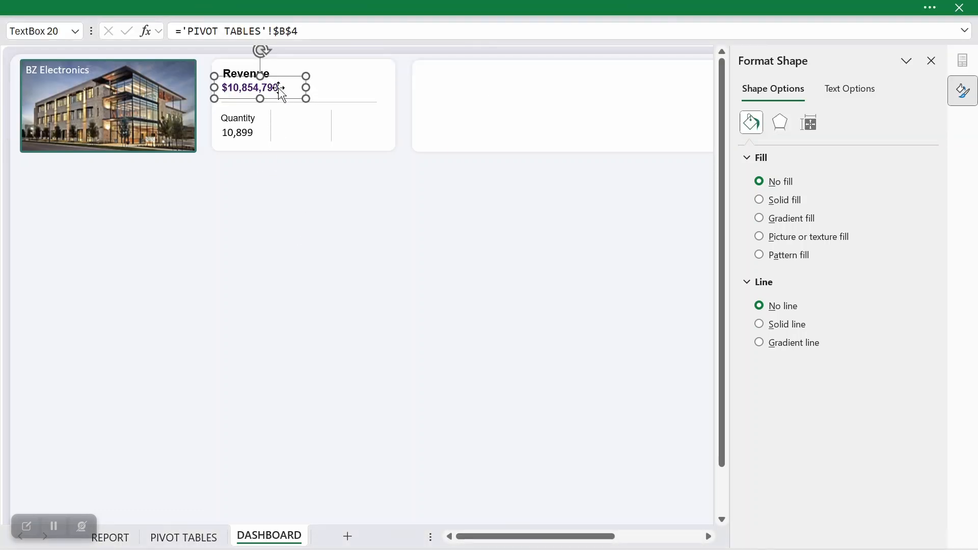
left_click(214, 6)
left_click(58, 114)
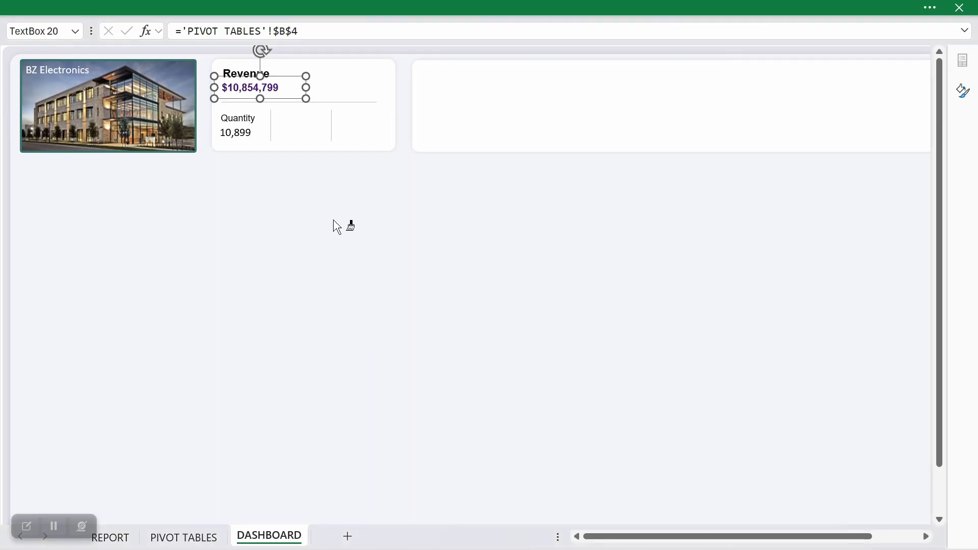
left_click(244, 134)
left_click(260, 177)
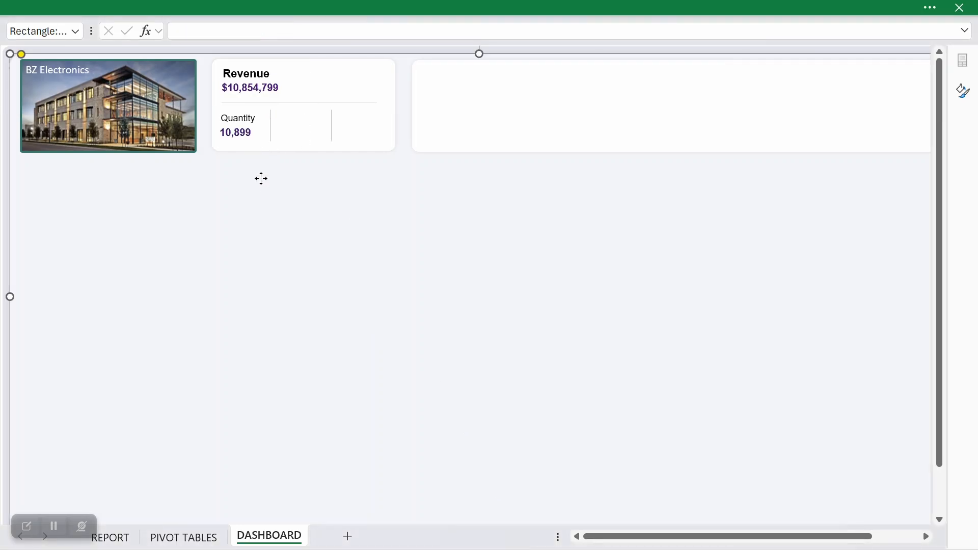
Step: Nudge the Quantity label slightly down and to the left so it sits closer to its number
left_click(247, 140)
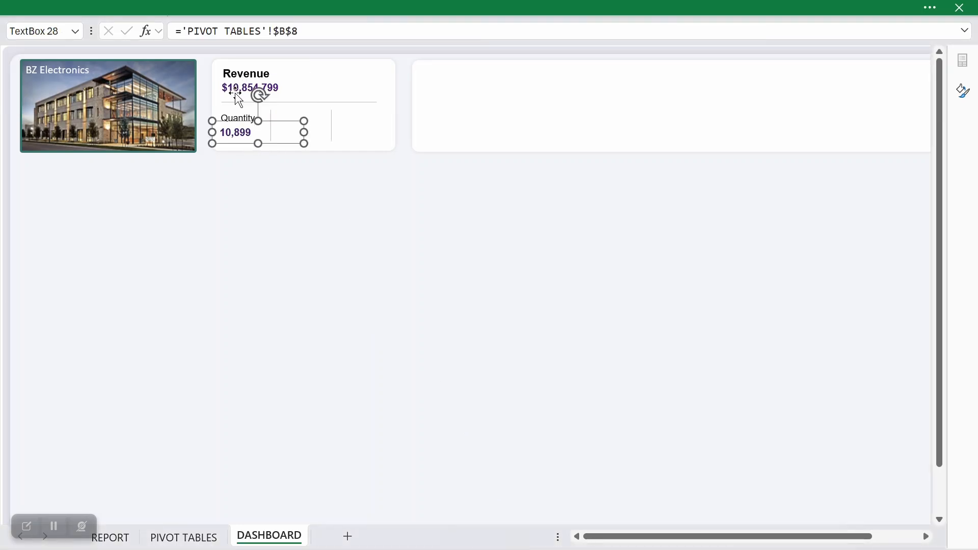
left_click(233, 85)
left_click(243, 125)
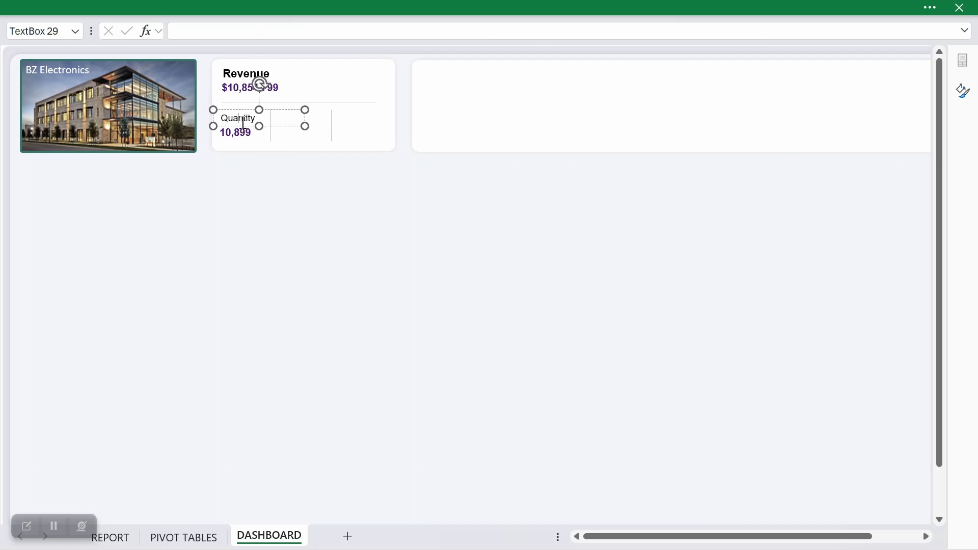
left_click(251, 125)
key("Left")
key("Down")
key("Down")
key("Down")
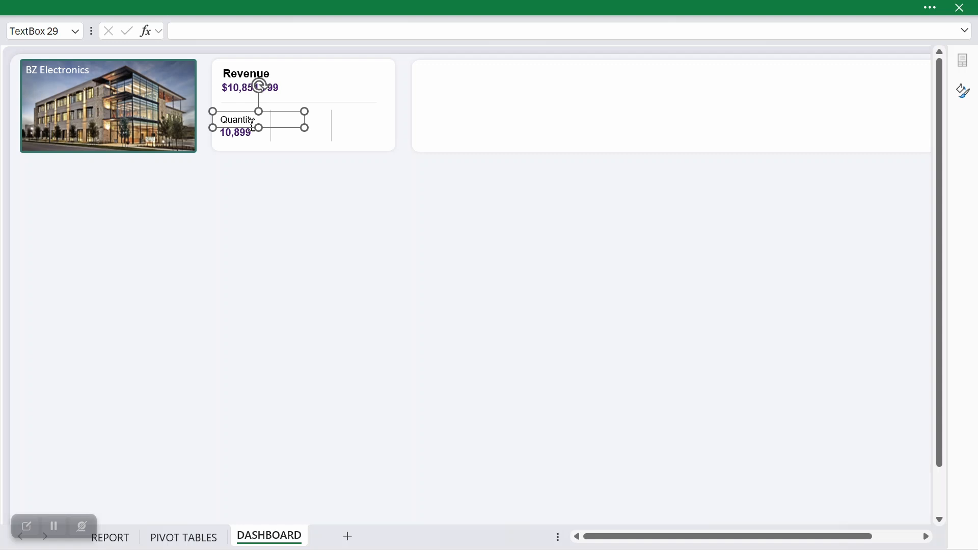
left_click(243, 178)
Step: Remove the bold formatting from the number under the Quantity label
left_click(238, 130)
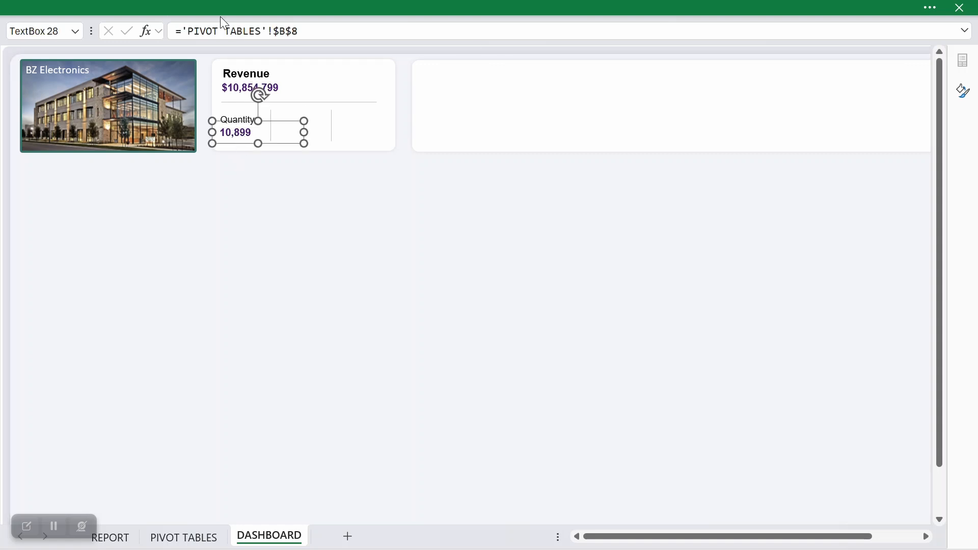
left_click(105, 103)
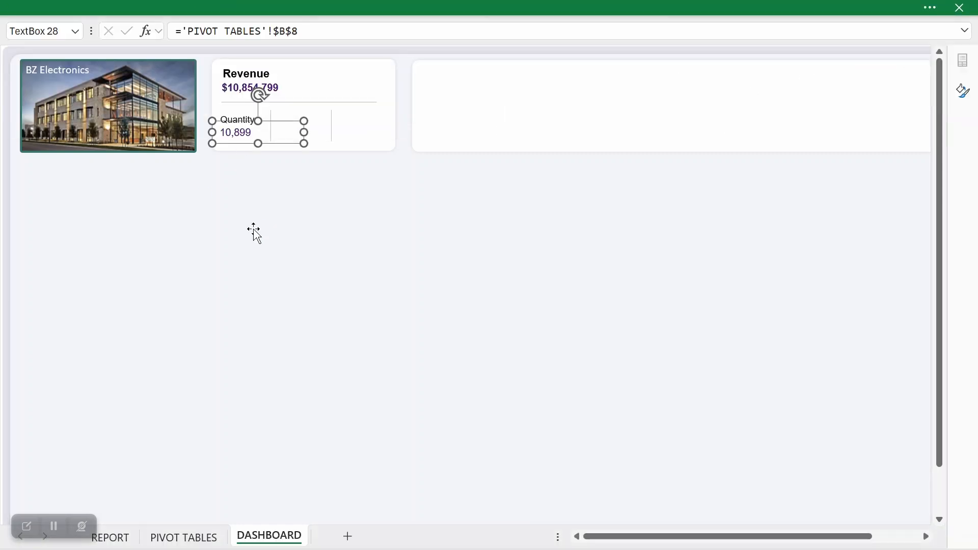
left_click(264, 209)
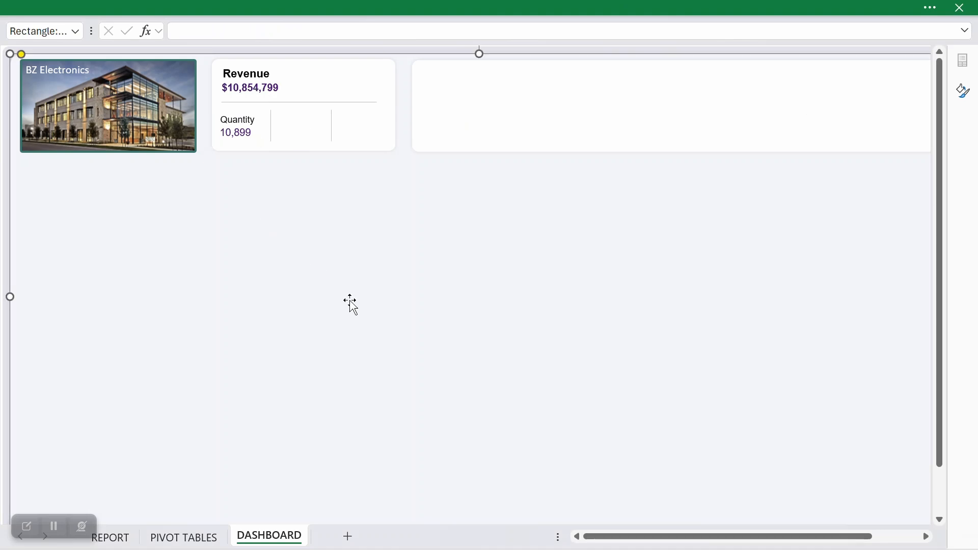
Step: Duplicate the Quantity label and its number together and fit the copies between the card's two vertical dividers
left_click(245, 122)
left_click(239, 133, "ctrl")
key("ctrl+d")
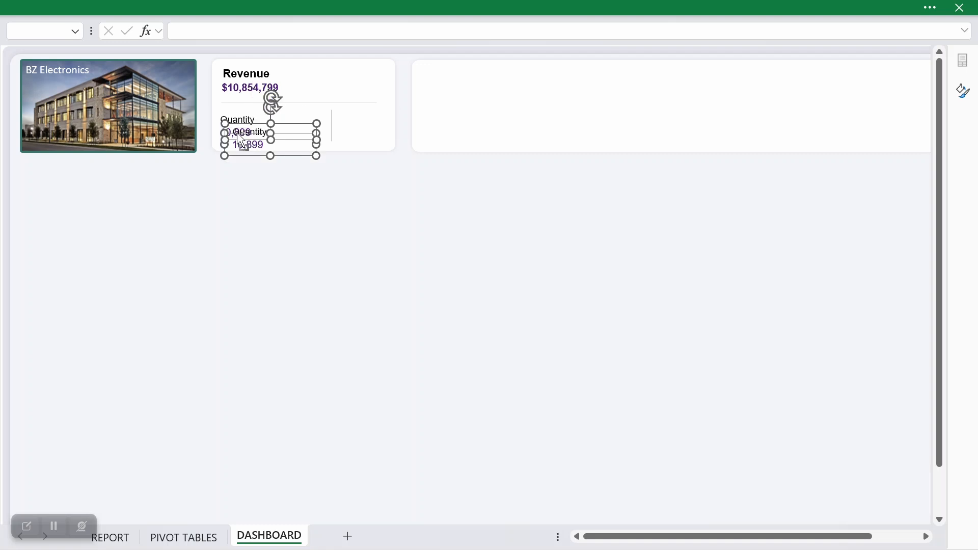
left_click_drag(296, 140, 338, 120)
left_click(321, 191)
Step: Change the duplicated label between the vertical dividers to Avg Price and widen its text box slightly
left_click(305, 121)
double_click(300, 120)
type("AV")
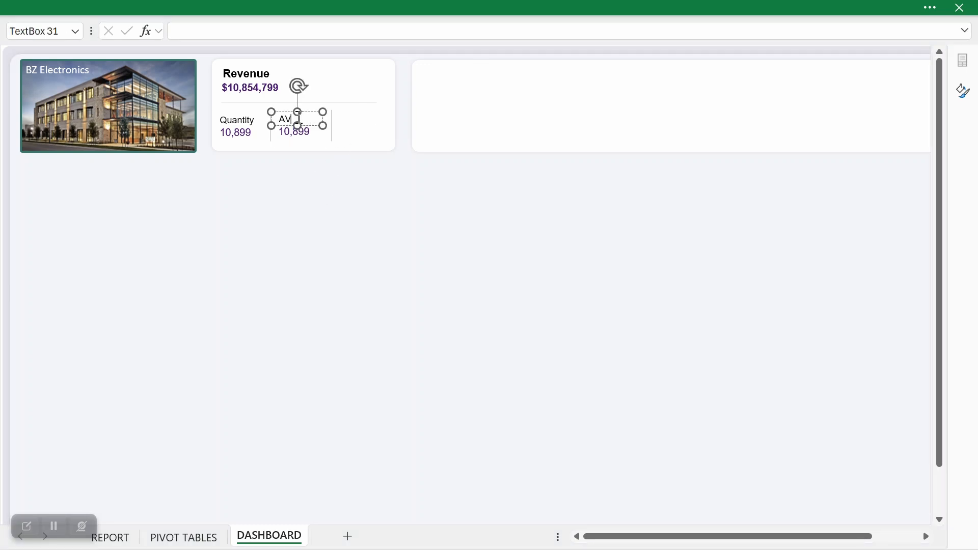
type("g Price")
left_click_drag(323, 125, 328, 126)
Step: Link the number under the Avg Price label to the average price result with the formula ='PIVOT TABLES'!$B$12
left_click(291, 128)
left_click_drag(312, 28, 191, 21)
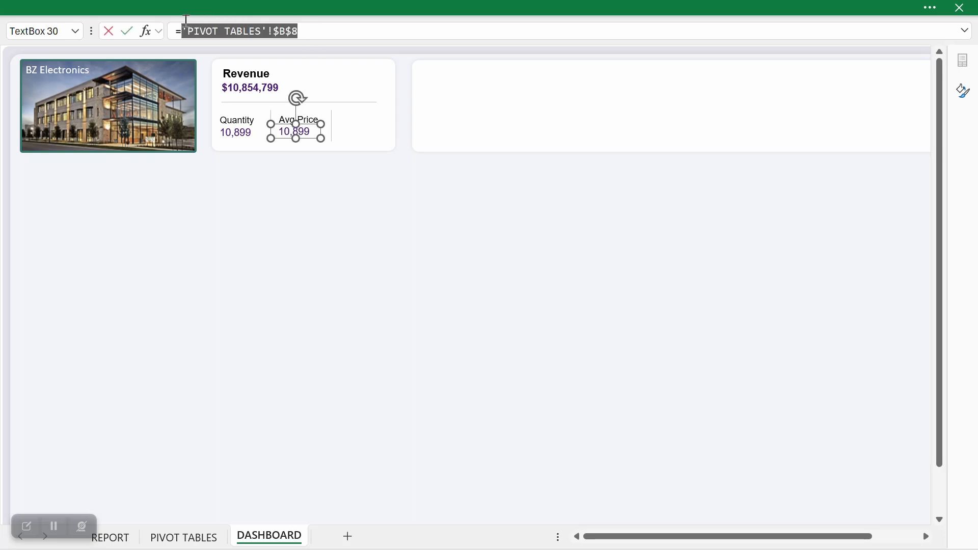
key("BackSpace")
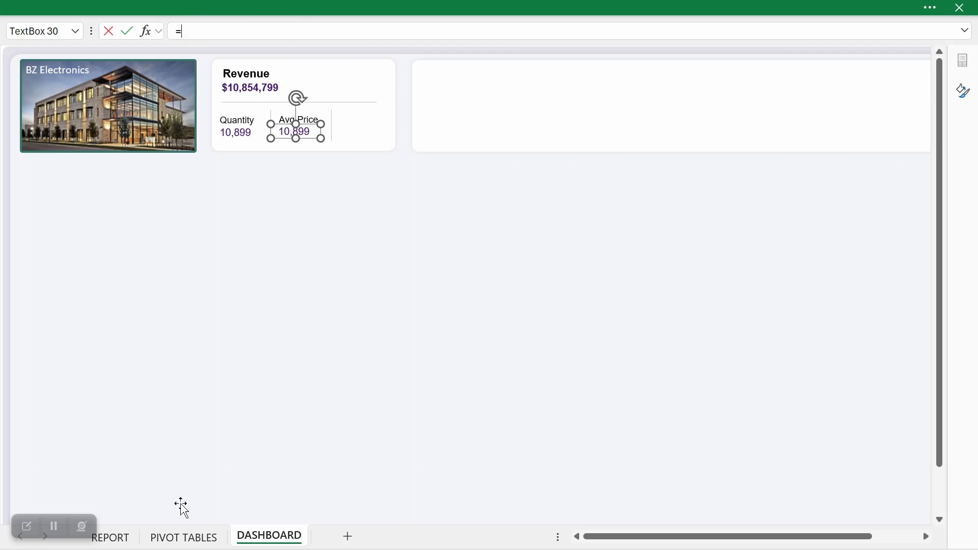
left_click(184, 537)
left_click(160, 234)
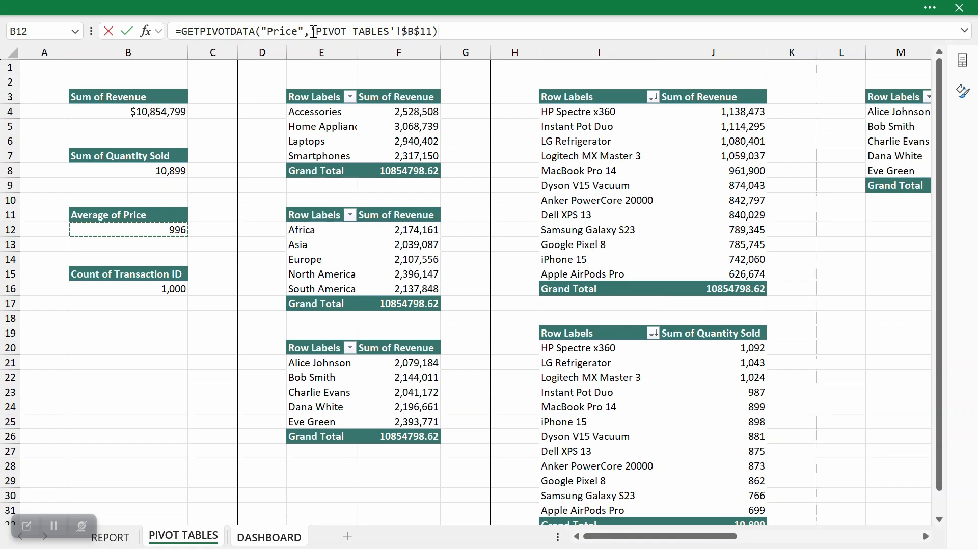
left_click_drag(312, 31, 184, 24)
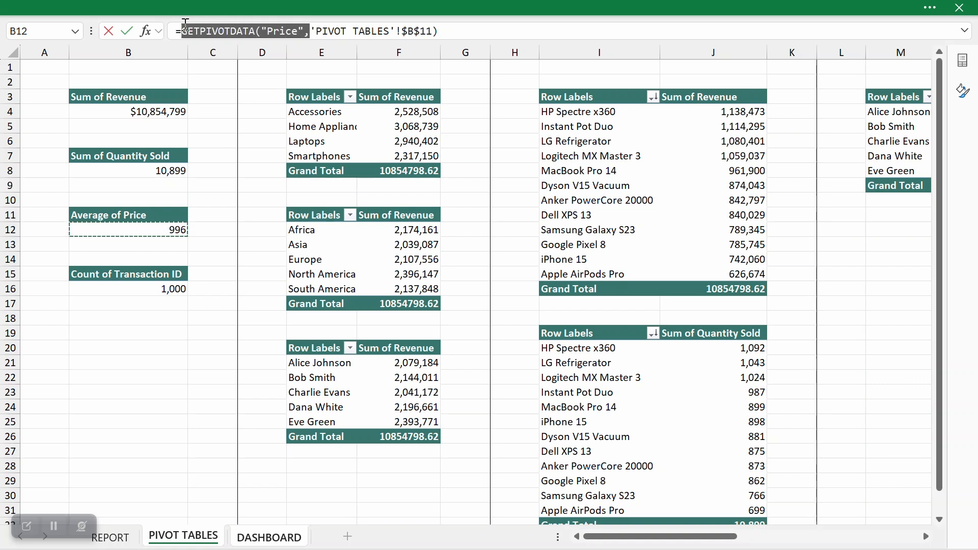
key("BackSpace")
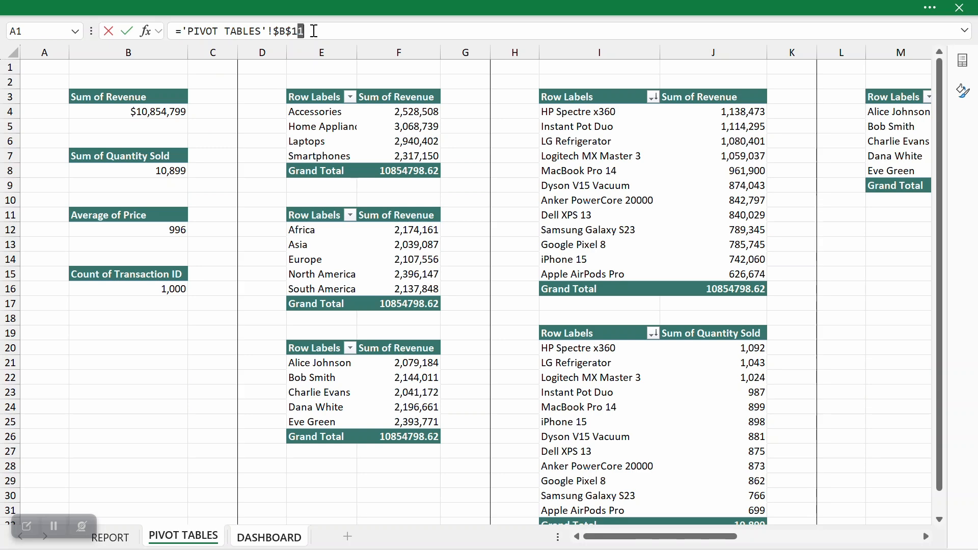
key("Return")
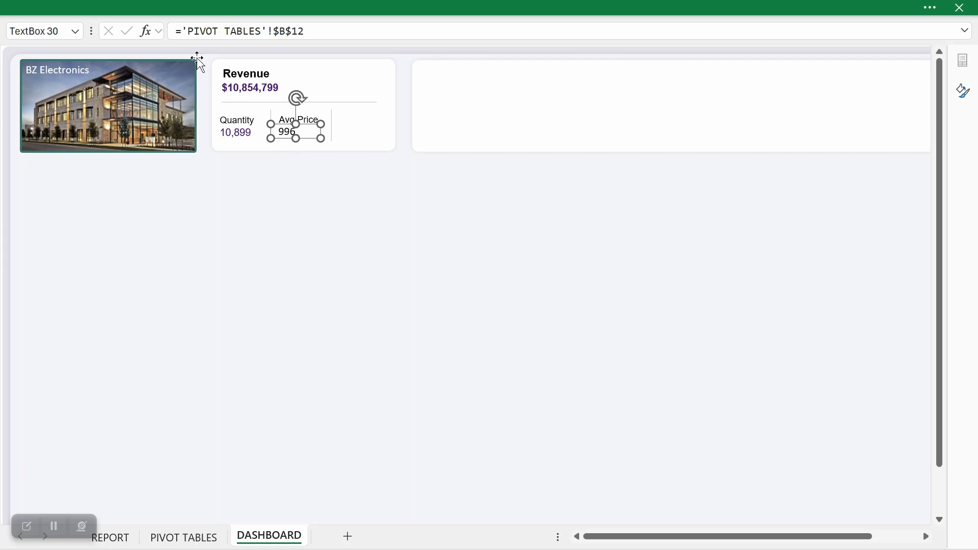
Step: Copy the formatting of the Quantity number onto the number under the Avg Price label
left_click(231, 134)
left_click(153, 6)
left_click(57, 114)
left_click(293, 131)
left_click(289, 175)
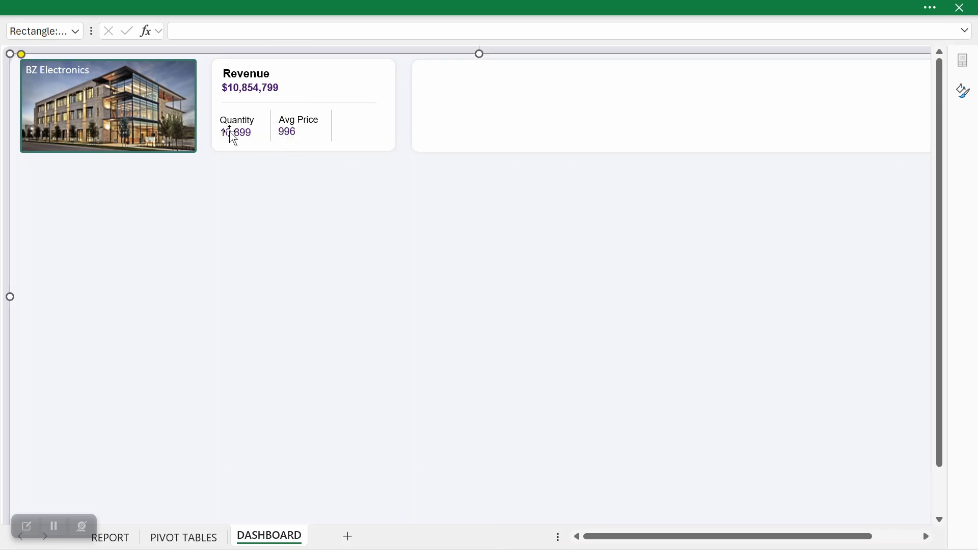
Step: Duplicate the Avg Price label and its number together and place the copies beyond the second vertical divider
left_click(299, 118)
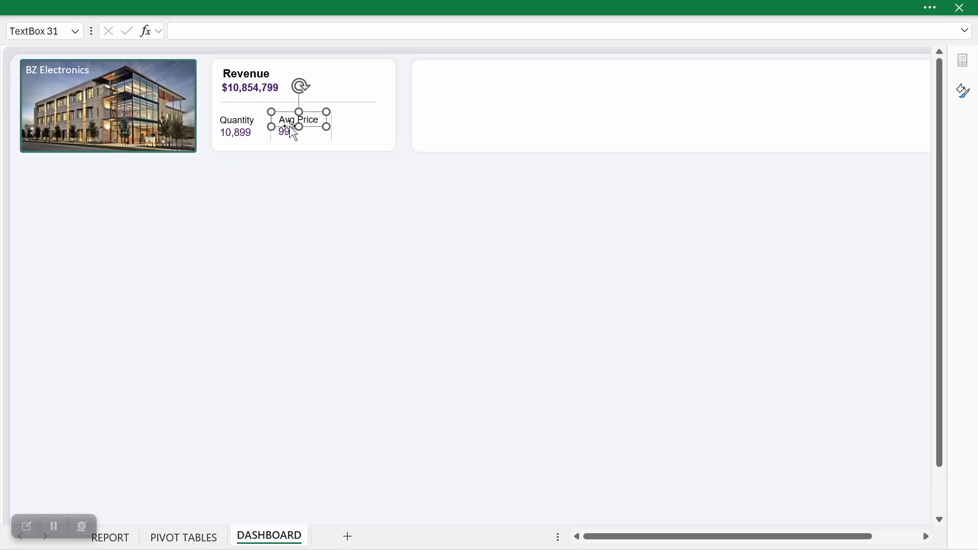
left_click(283, 134, "shift")
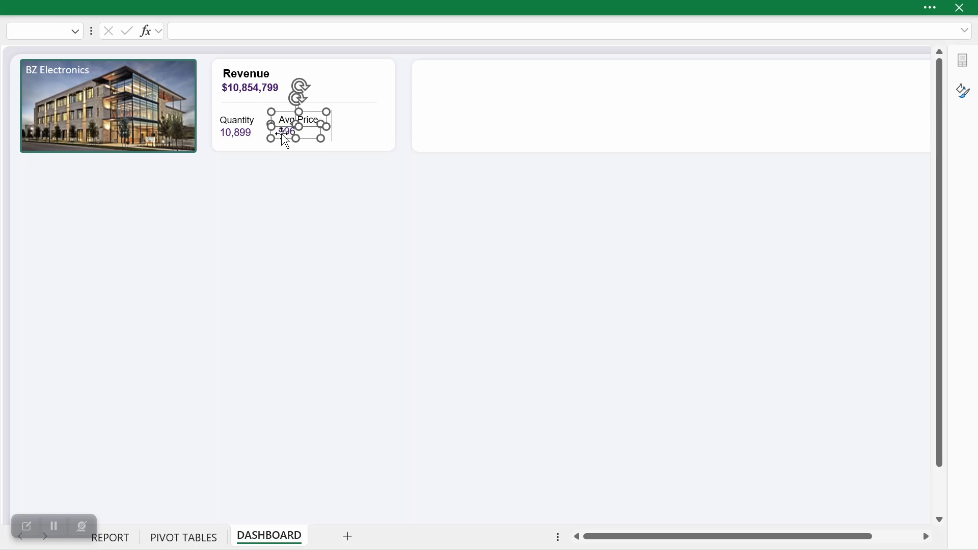
key("ctrl+d")
left_click_drag(316, 151, 362, 135)
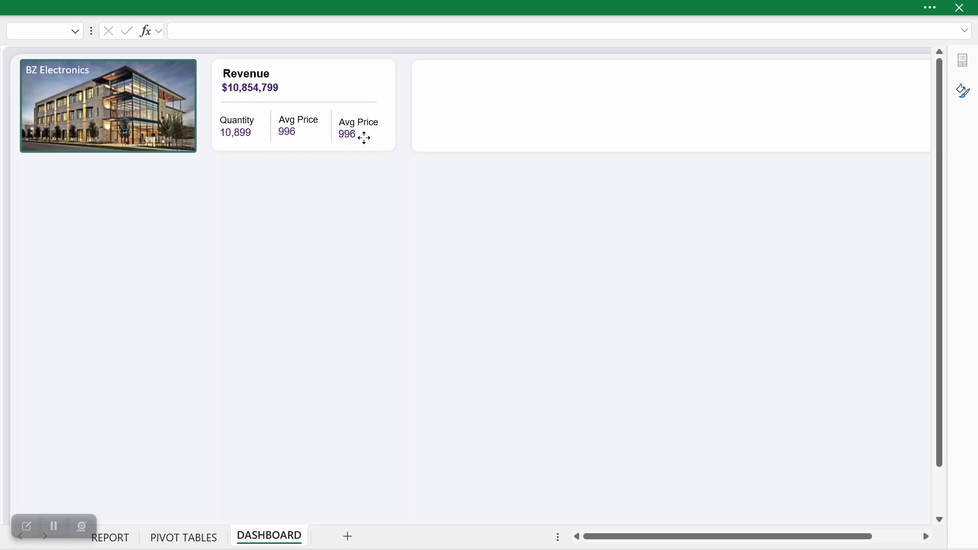
left_click(355, 170)
Step: Check the remaining transaction count on the PIVOT TABLES sheet and change the last duplicated label on the dashboard card to Total Trs
left_click(205, 540)
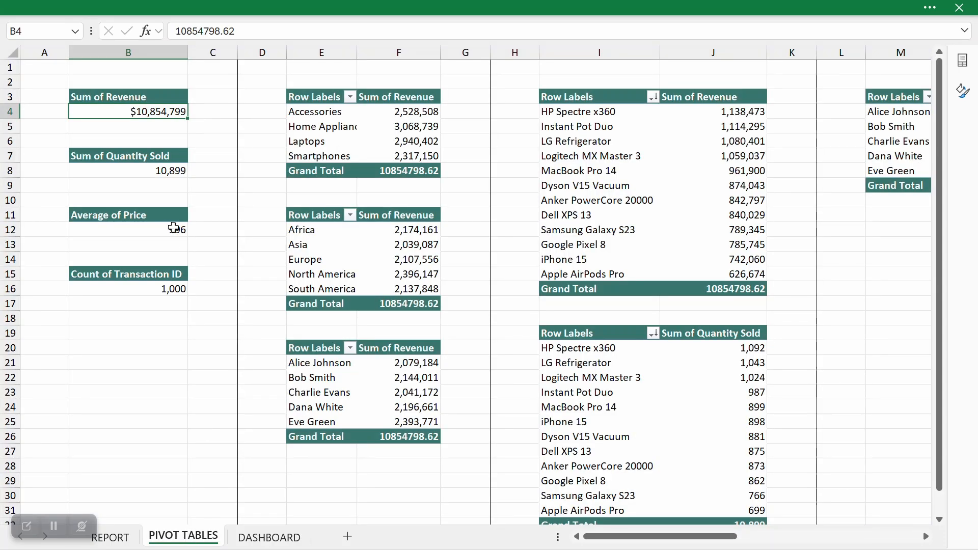
left_click(269, 538)
left_click(349, 127)
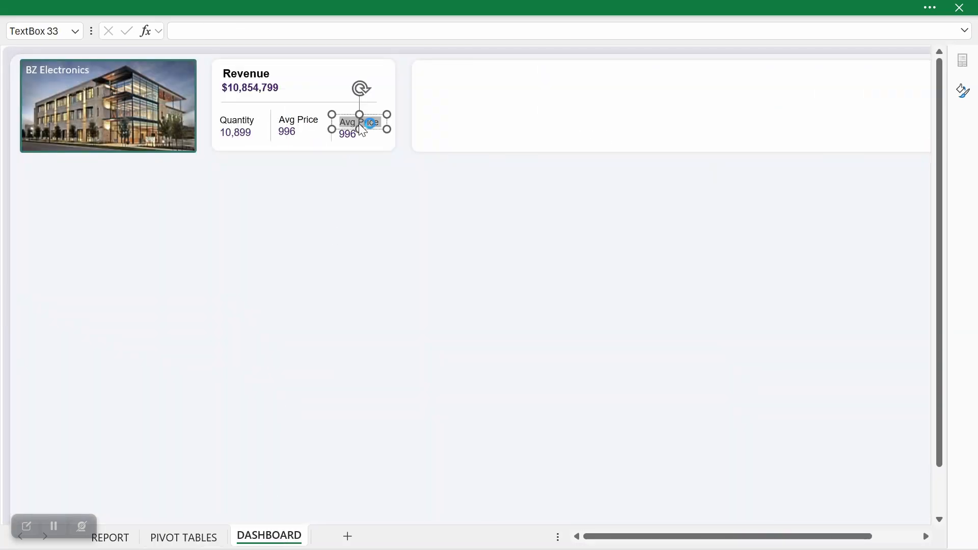
type("Total Trs.")
left_click(367, 207)
Step: Link the number under the Total Trs. label to the transaction count with the formula ='PIVOT TABLES'!$B$16 and shrink its text box slightly
left_click(351, 136)
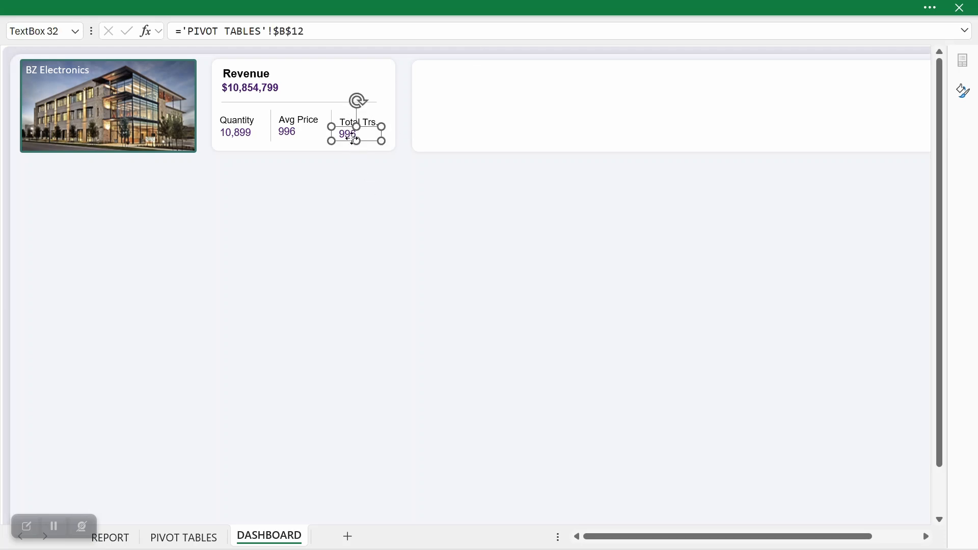
left_click_drag(307, 31, 184, 20)
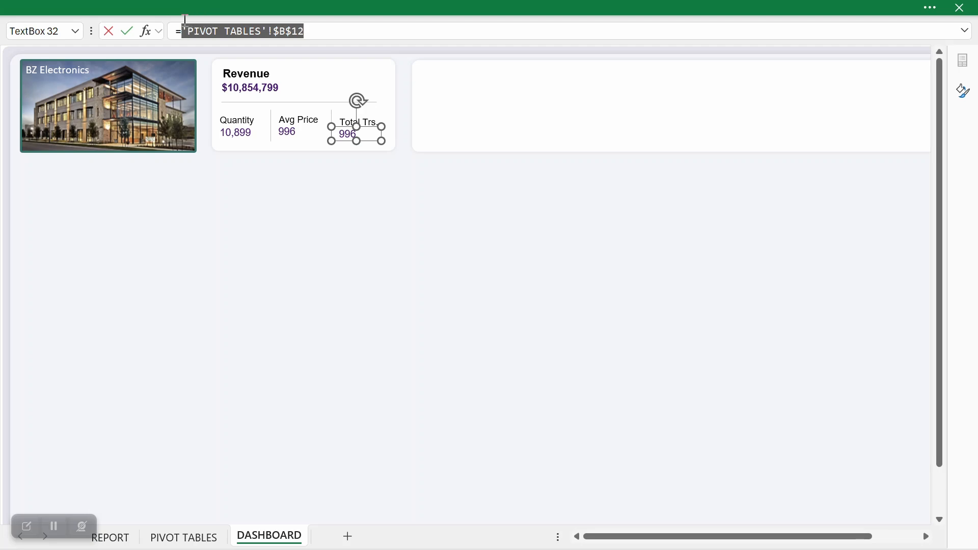
key("BackSpace")
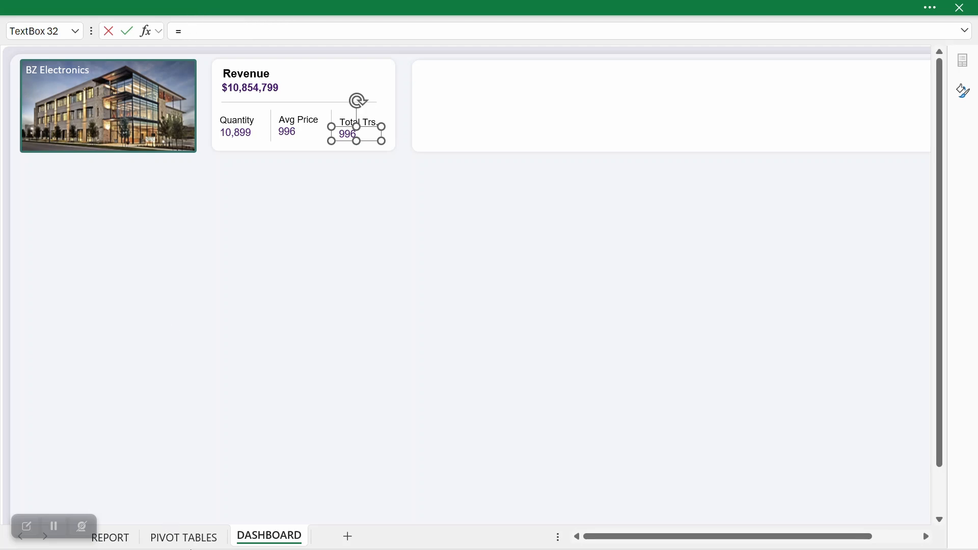
left_click(184, 537)
left_click(146, 290)
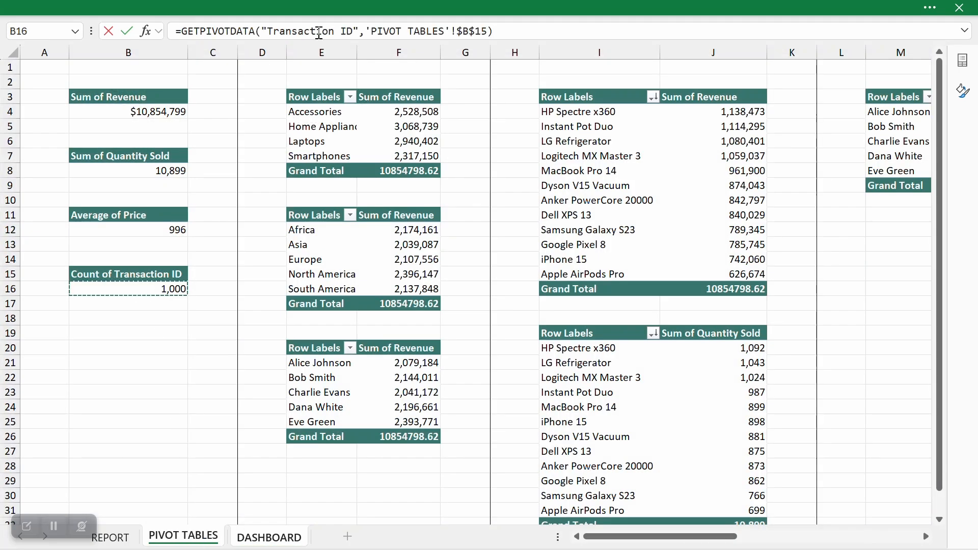
left_click_drag(365, 31, 185, 31)
key("BackSpace")
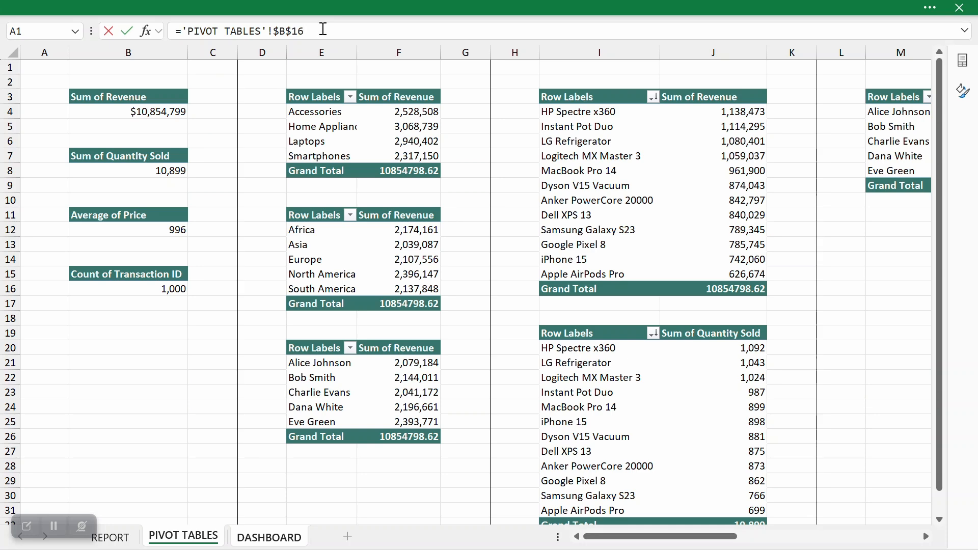
key("Return")
left_click_drag(383, 139, 379, 139)
Step: Copy the formatting of the Avg Price number onto the number under the Total Trs. label
left_click(293, 136)
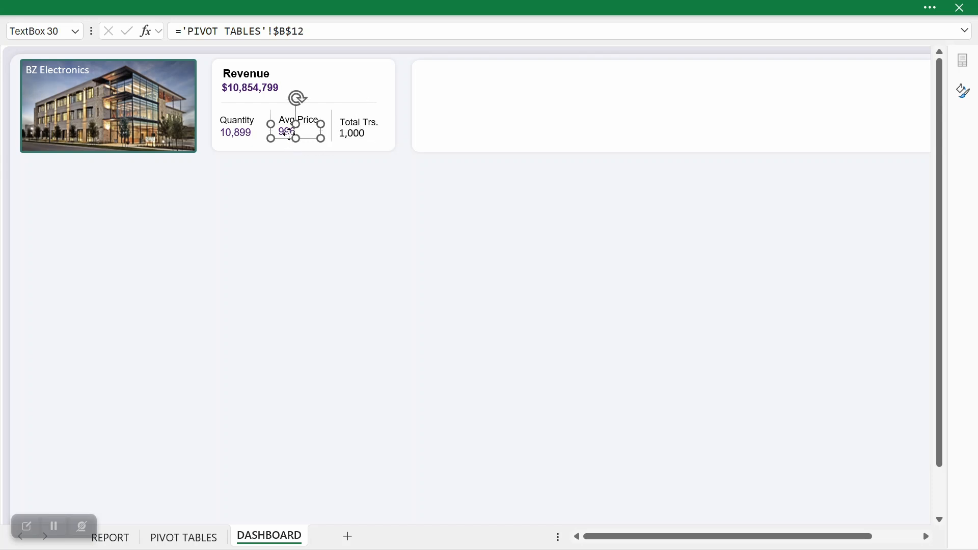
left_click(232, 7)
left_click(58, 113)
left_click(340, 134)
left_click(369, 199)
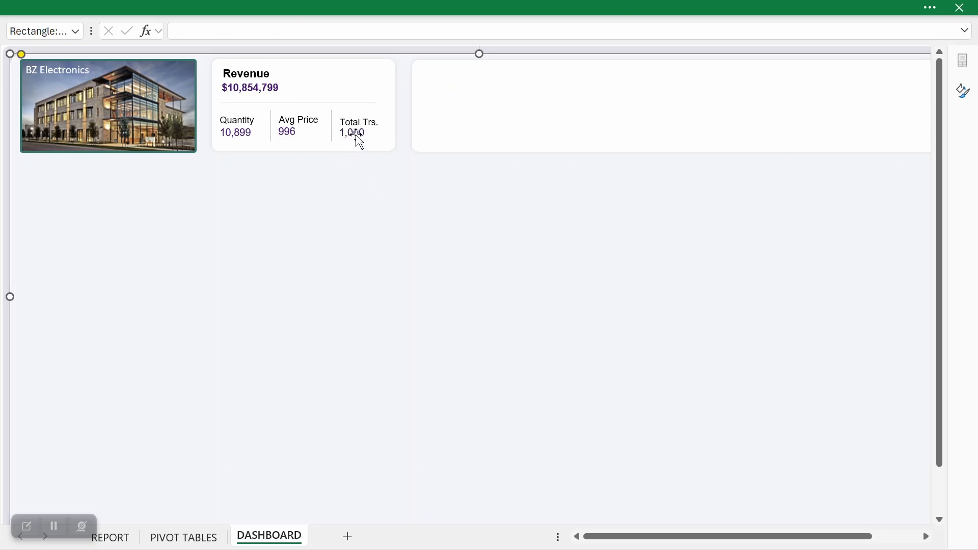
Step: Bottom-align the three numbers under Quantity, Avg Price and Total Trs. and distribute them horizontally
left_click(356, 133)
left_click(285, 133, "ctrl")
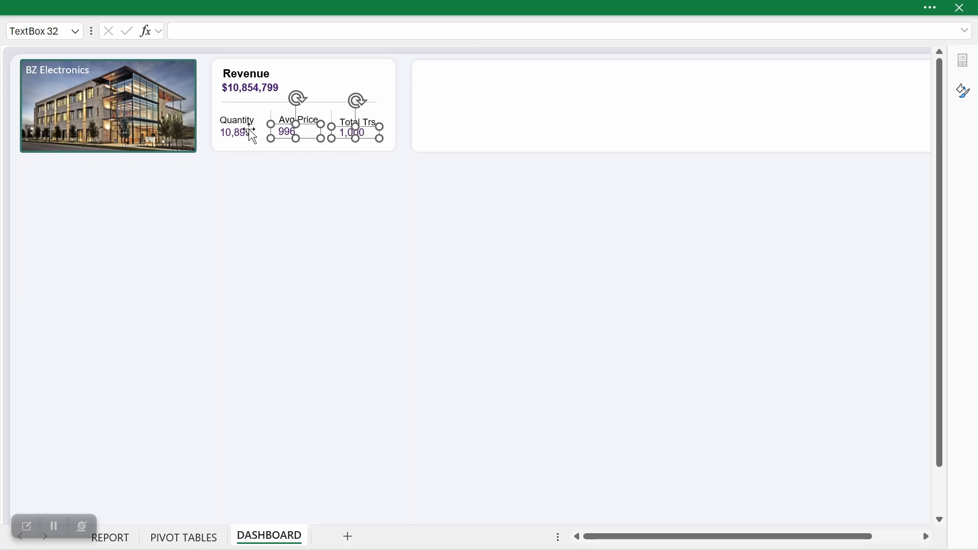
left_click(517, 6)
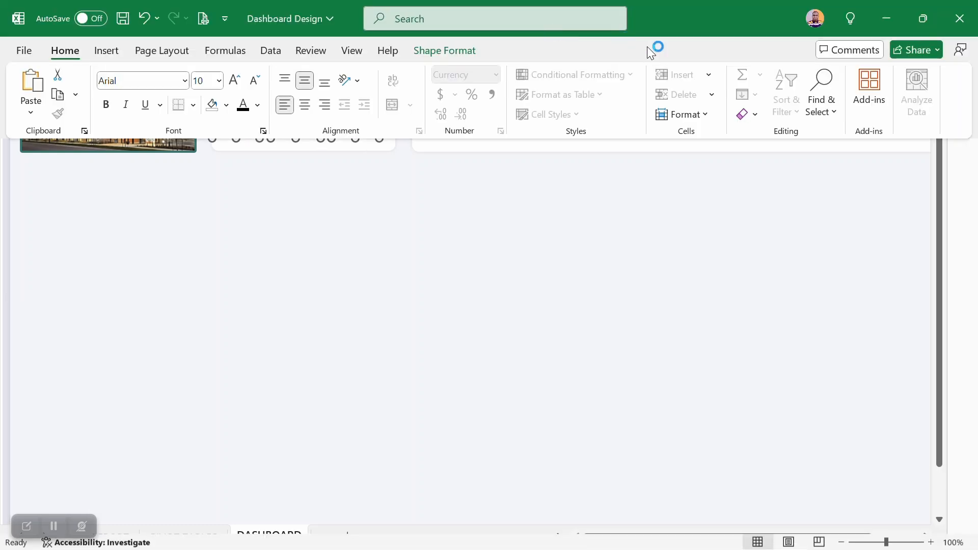
left_click(450, 50)
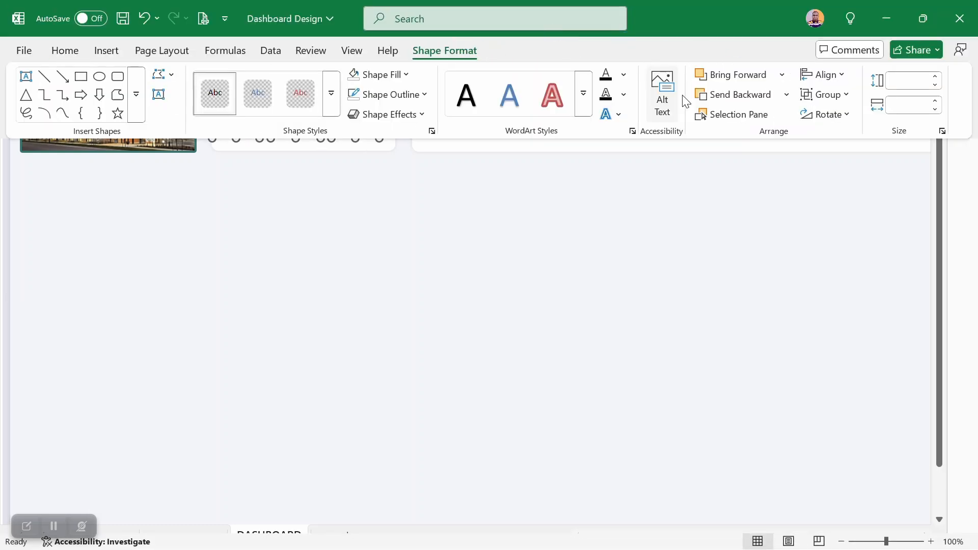
left_click(824, 75)
left_click(853, 206)
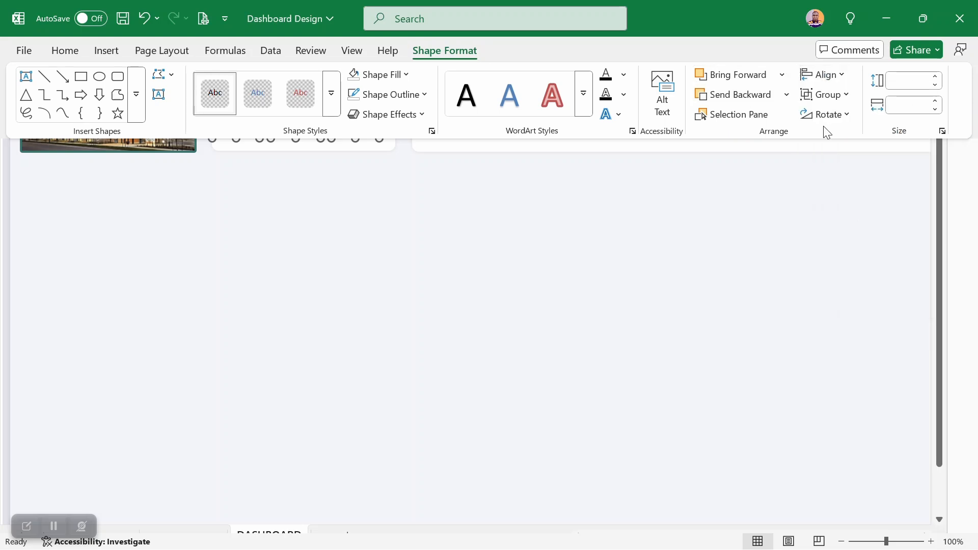
left_click(822, 74)
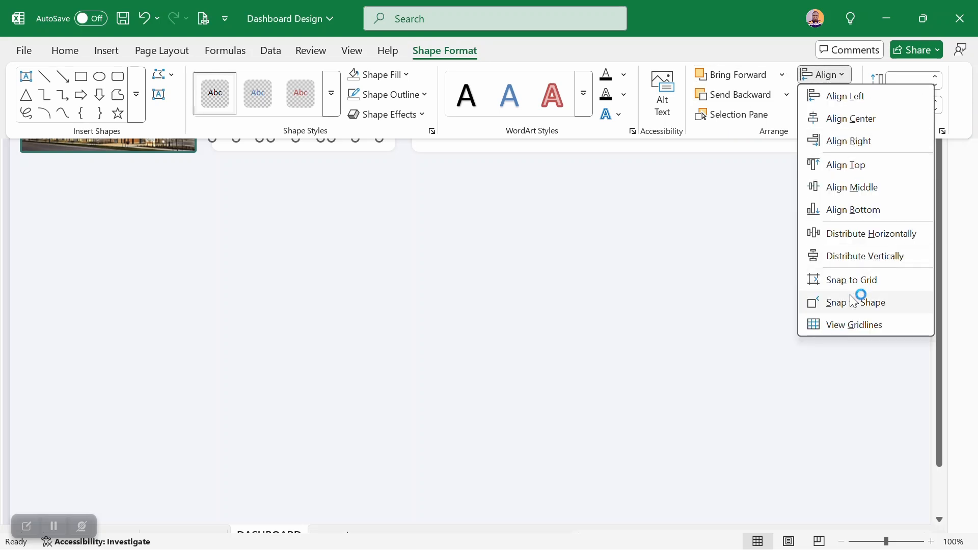
left_click(861, 233)
left_click(626, 278)
left_click(434, 282)
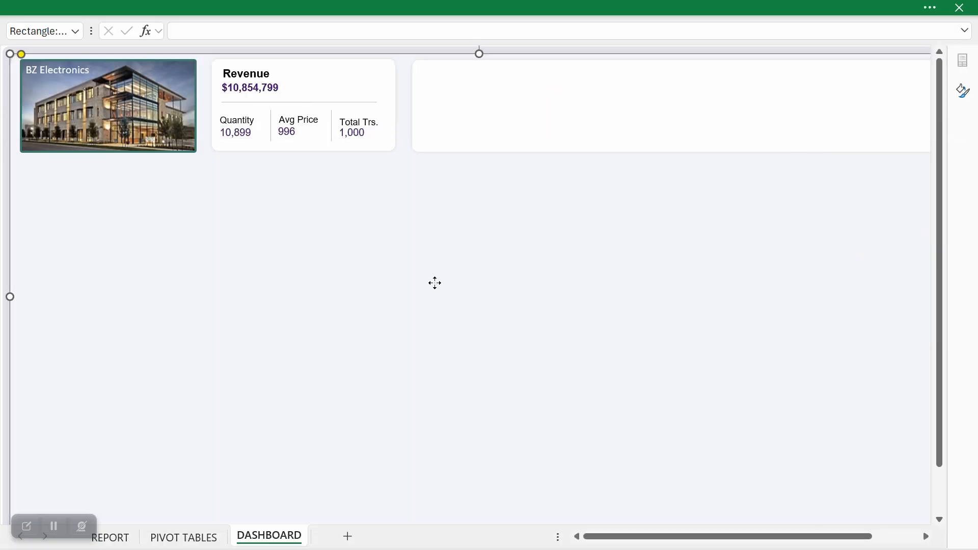
Step: Top-align the Quantity, Avg Price and Total Trs. labels and distribute them horizontally
left_click(232, 117)
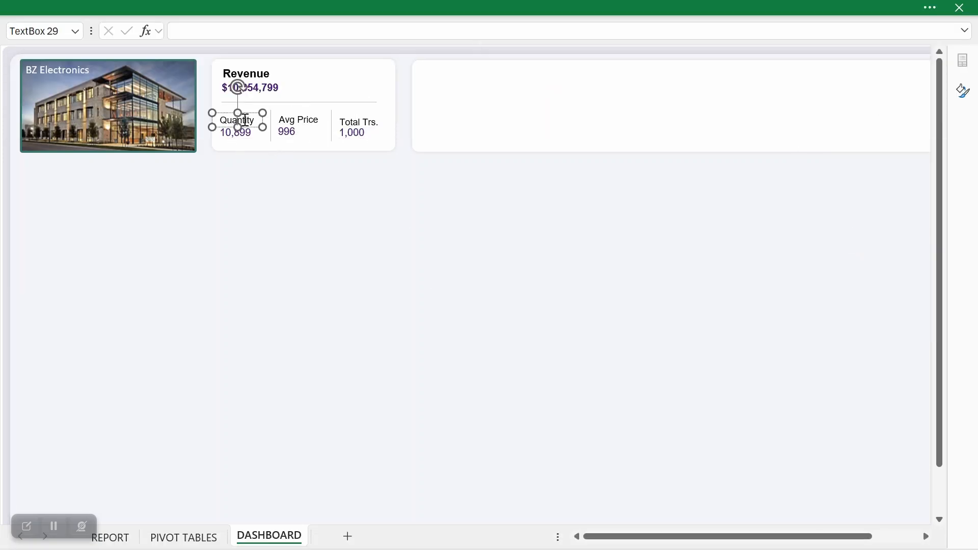
left_click(311, 123, "shift")
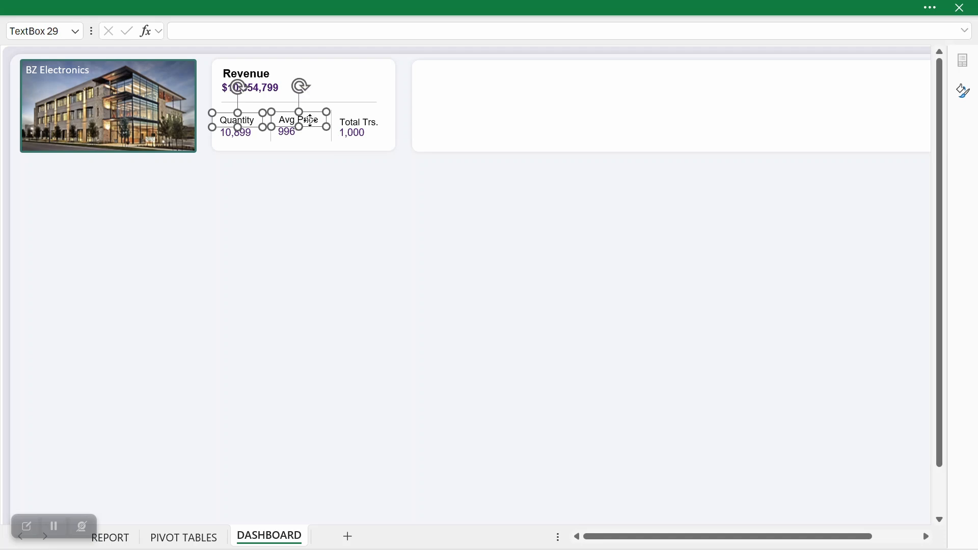
left_click(365, 127, "shift")
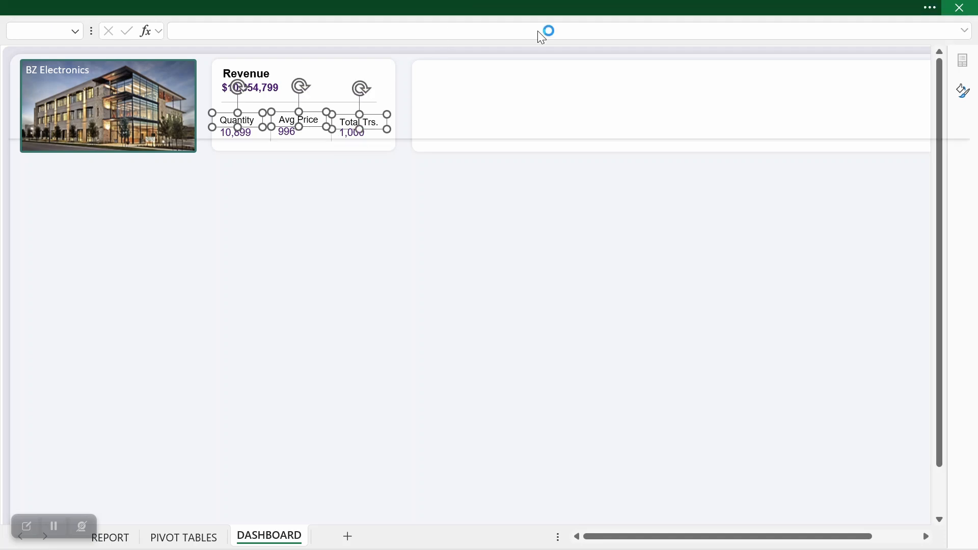
left_click(458, 5)
left_click(813, 77)
left_click(825, 165)
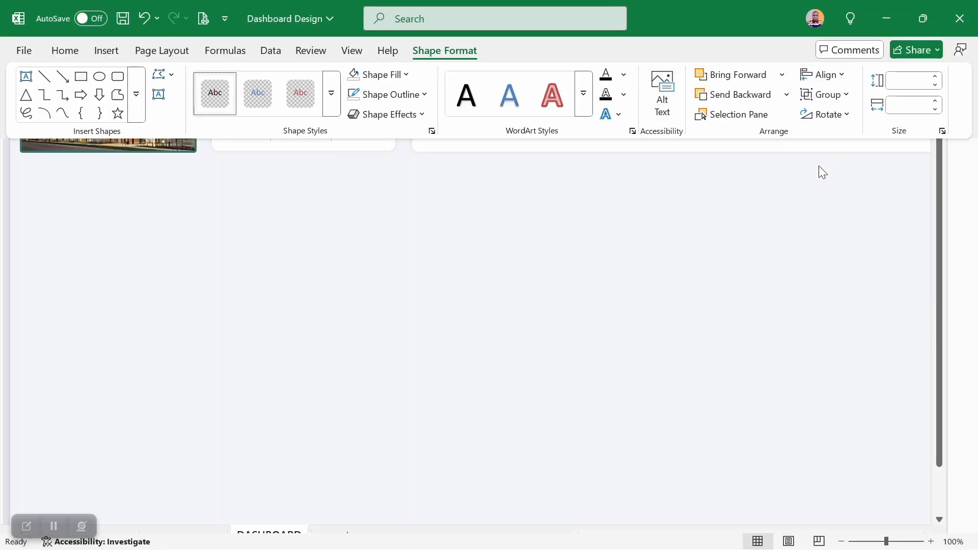
left_click(821, 76)
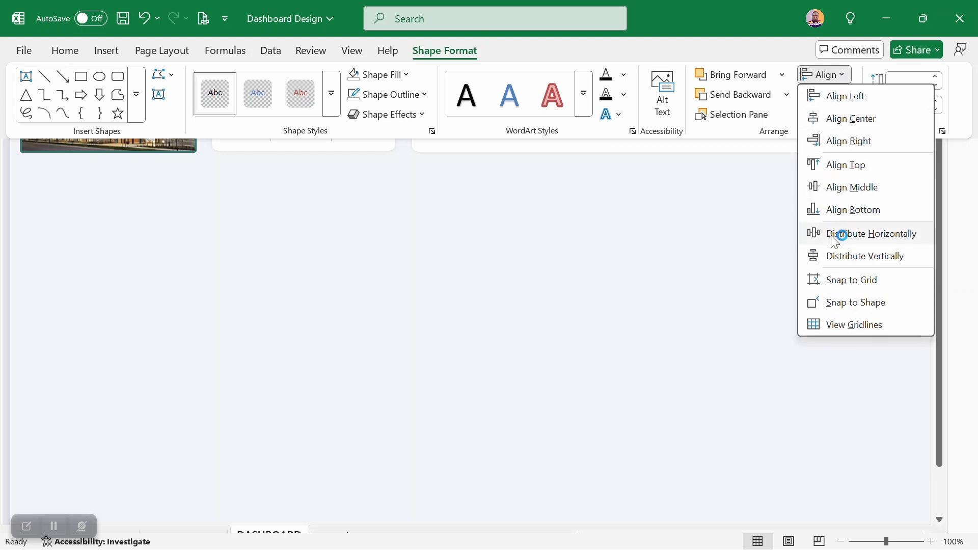
left_click(812, 235)
left_click(362, 268)
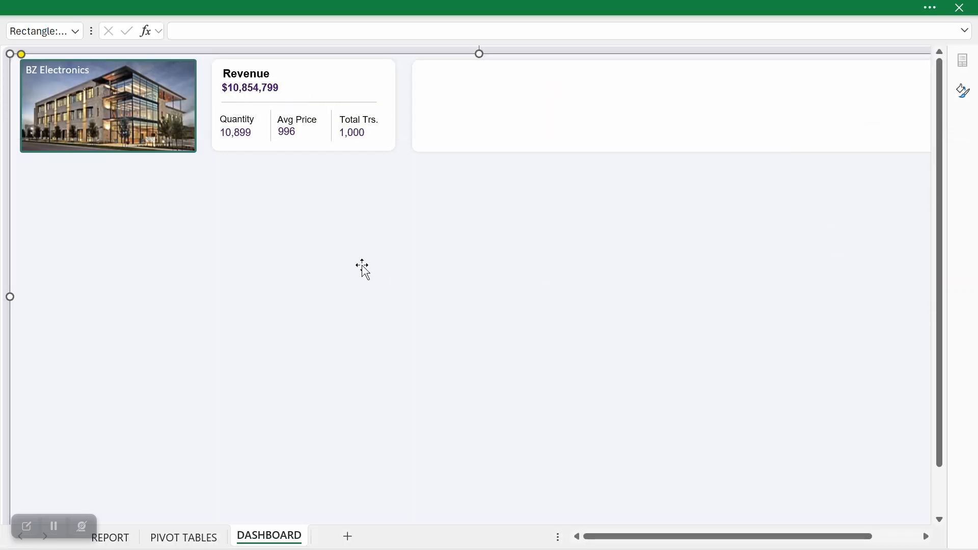
Step: Change the font color of the Quantity and Avg Price labels to light gray
left_click(244, 120)
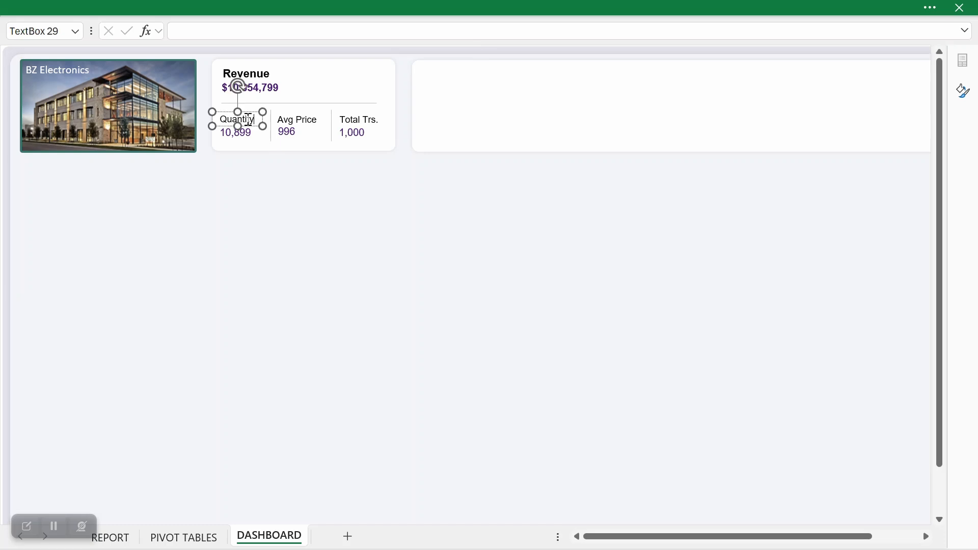
left_click(204, 6)
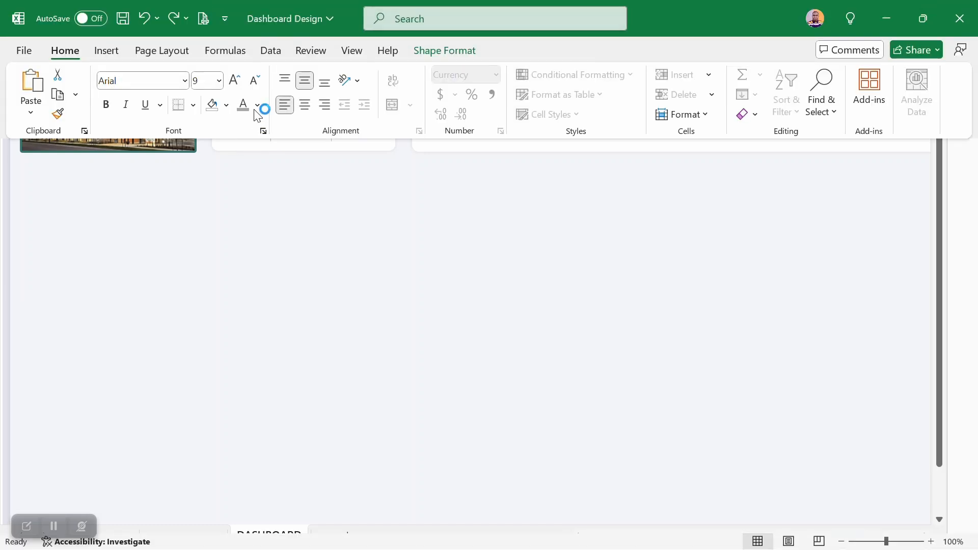
left_click(257, 105)
left_click(245, 283)
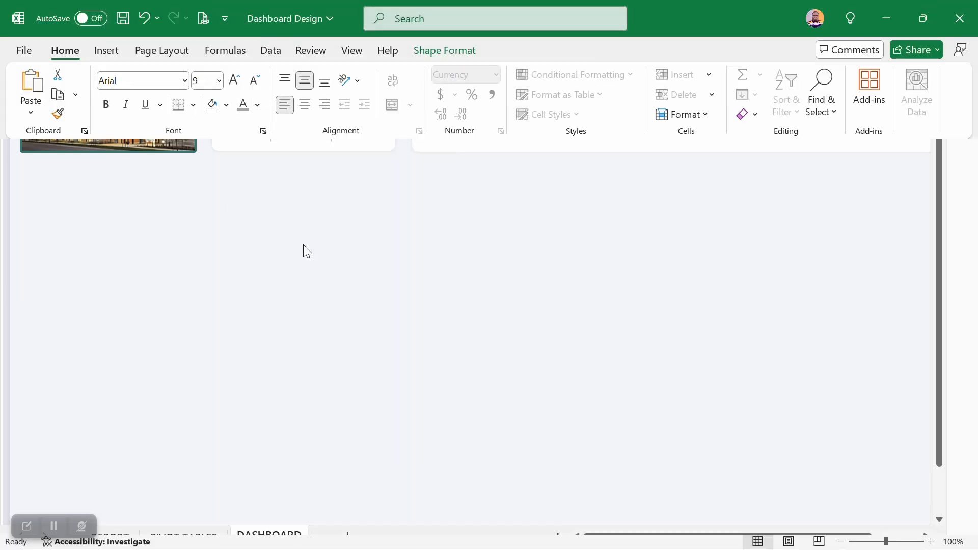
left_click(292, 119)
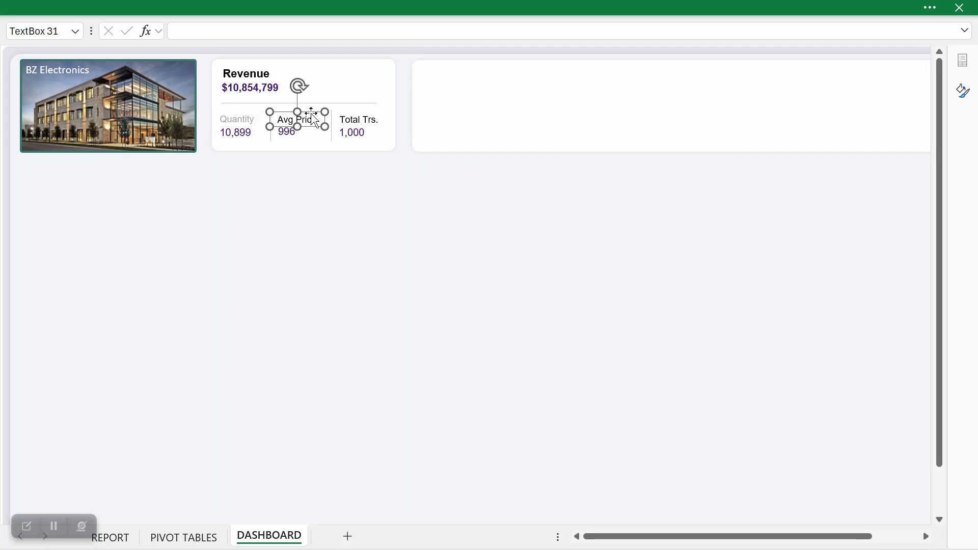
left_click(175, 7)
left_click(257, 105)
left_click(247, 286)
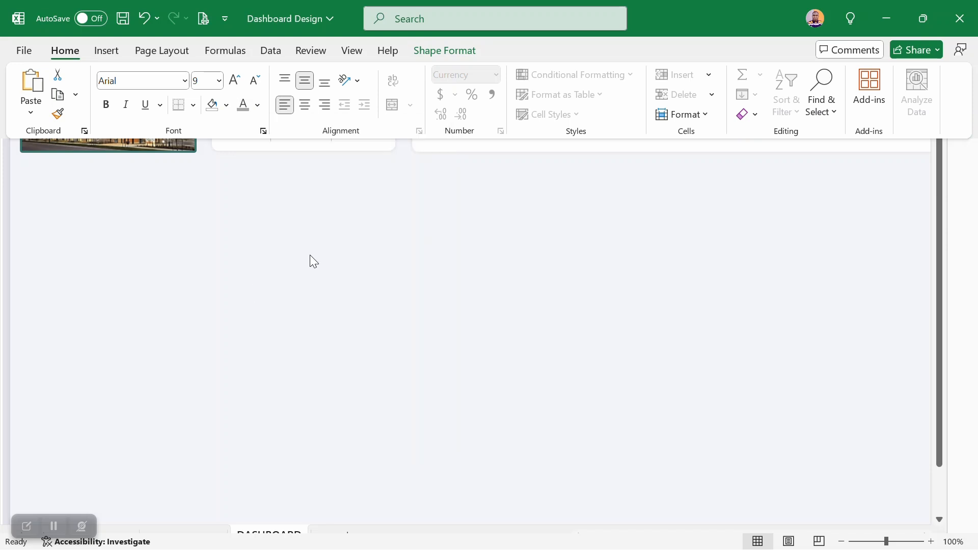
Step: Give the Total Trs. label the same light gray font color as the other two small labels
left_click(359, 120)
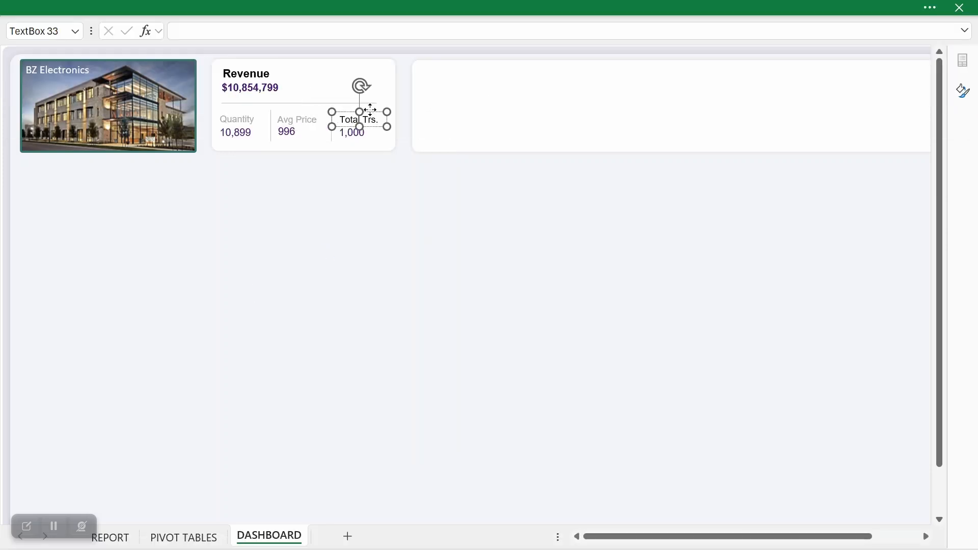
left_click(370, 109)
left_click(369, 125)
left_click(182, 6)
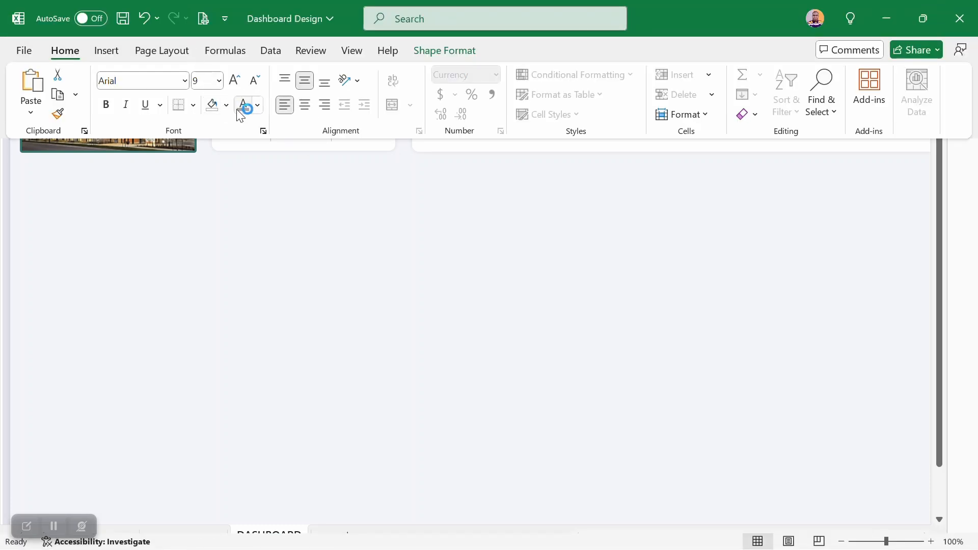
left_click(301, 208)
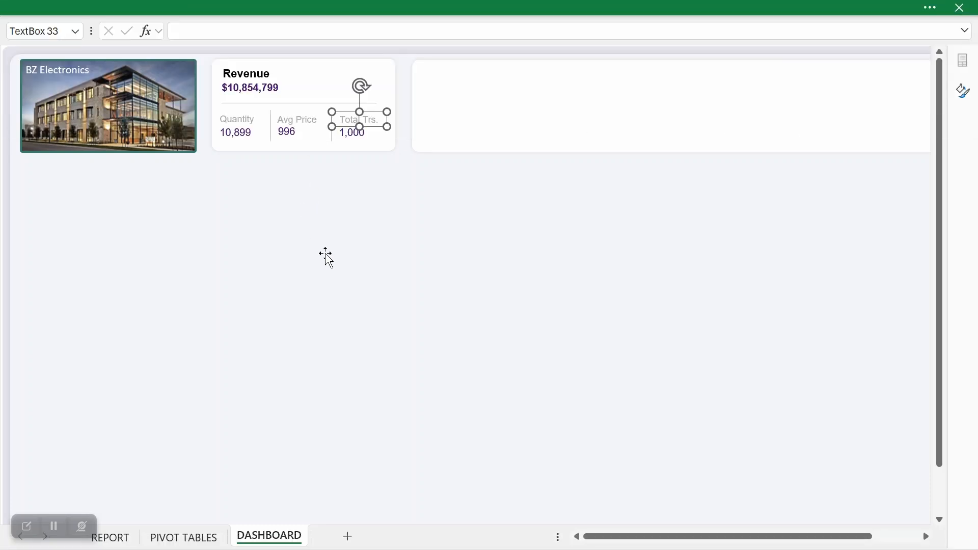
left_click(387, 298)
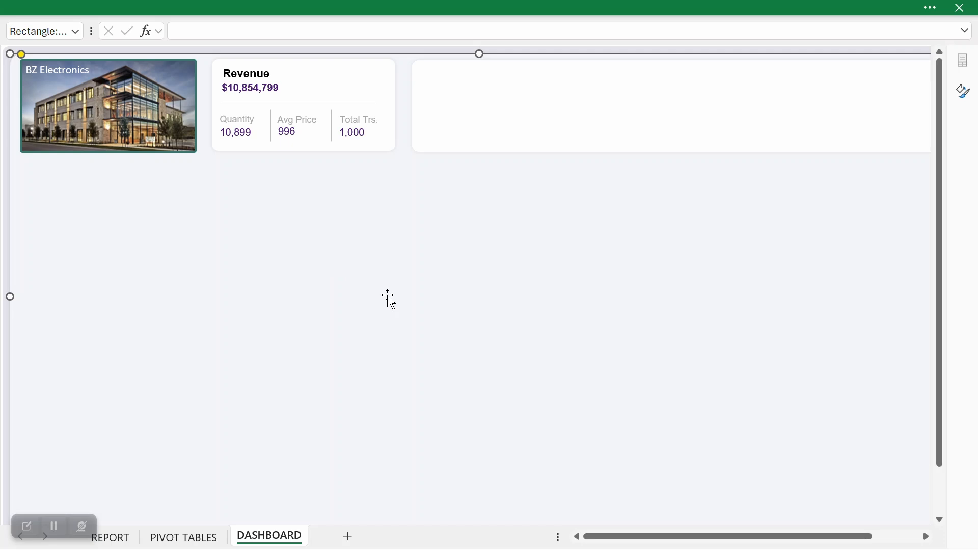